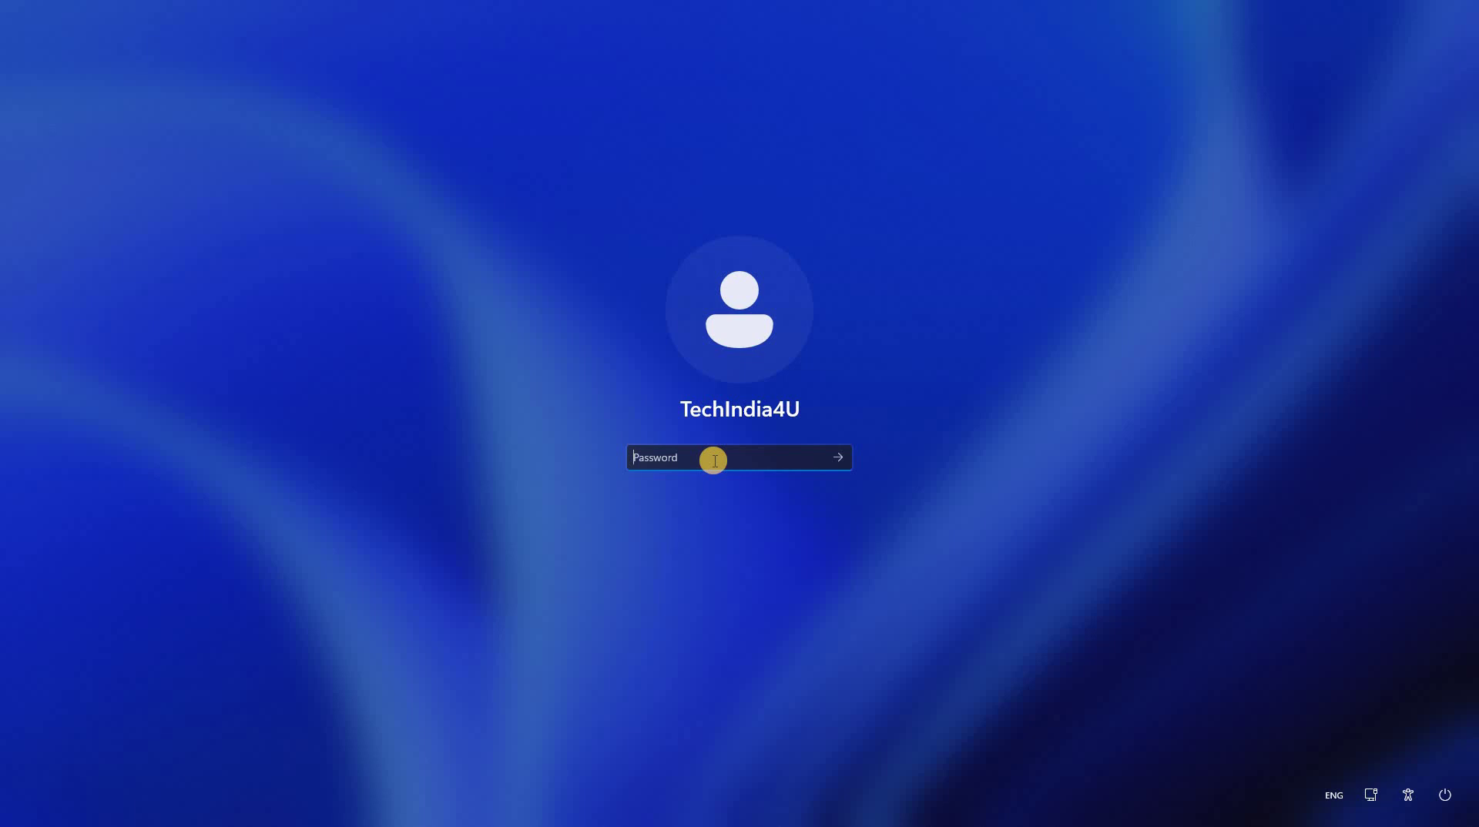
# Try to sign in to the TechIndia4U account twice by entering its account password.
pyautogui.write('**********')
pyautogui.press('Return')
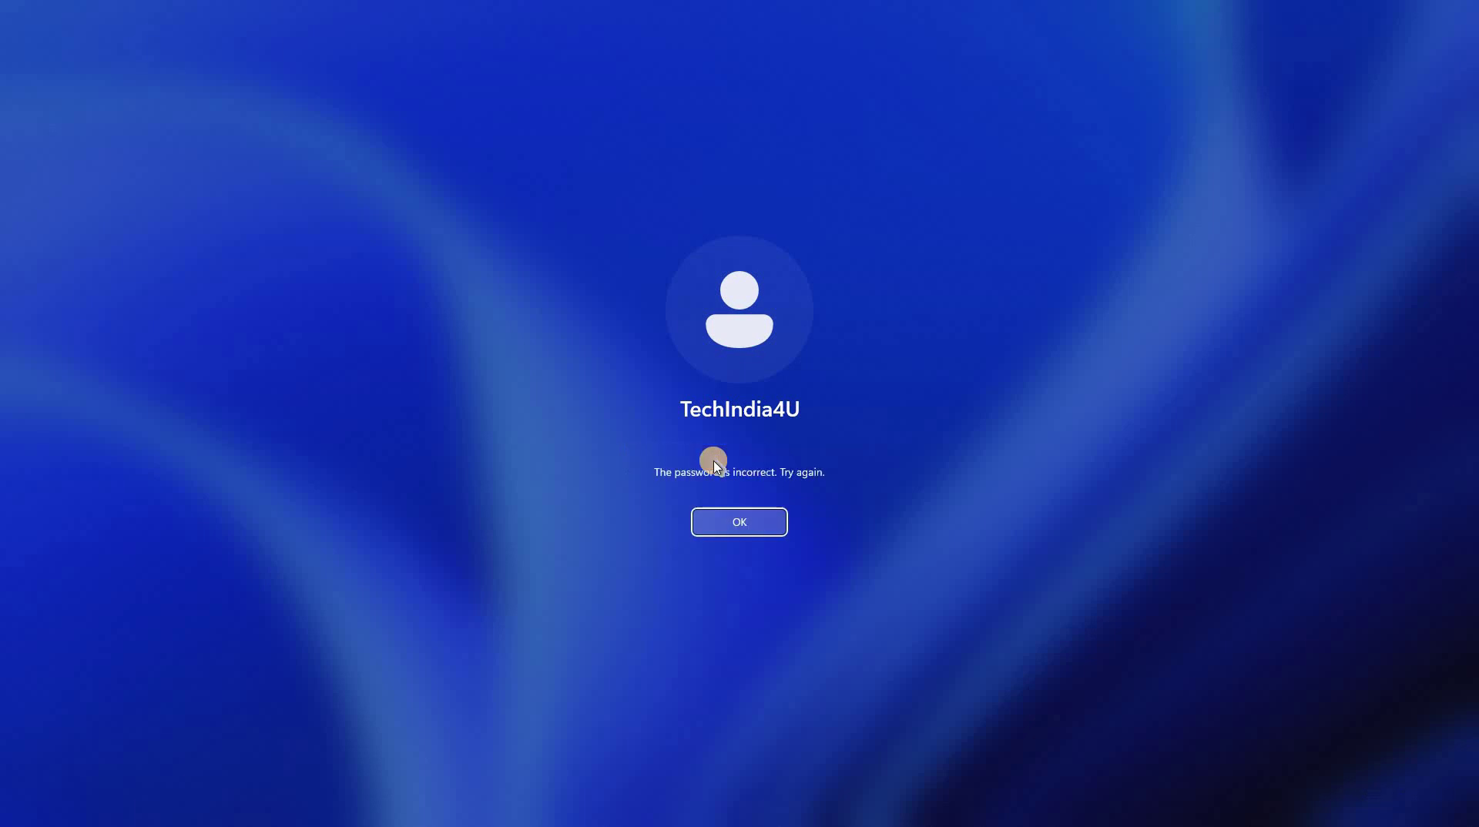
pyautogui.click(728, 532)
pyautogui.click(734, 533)
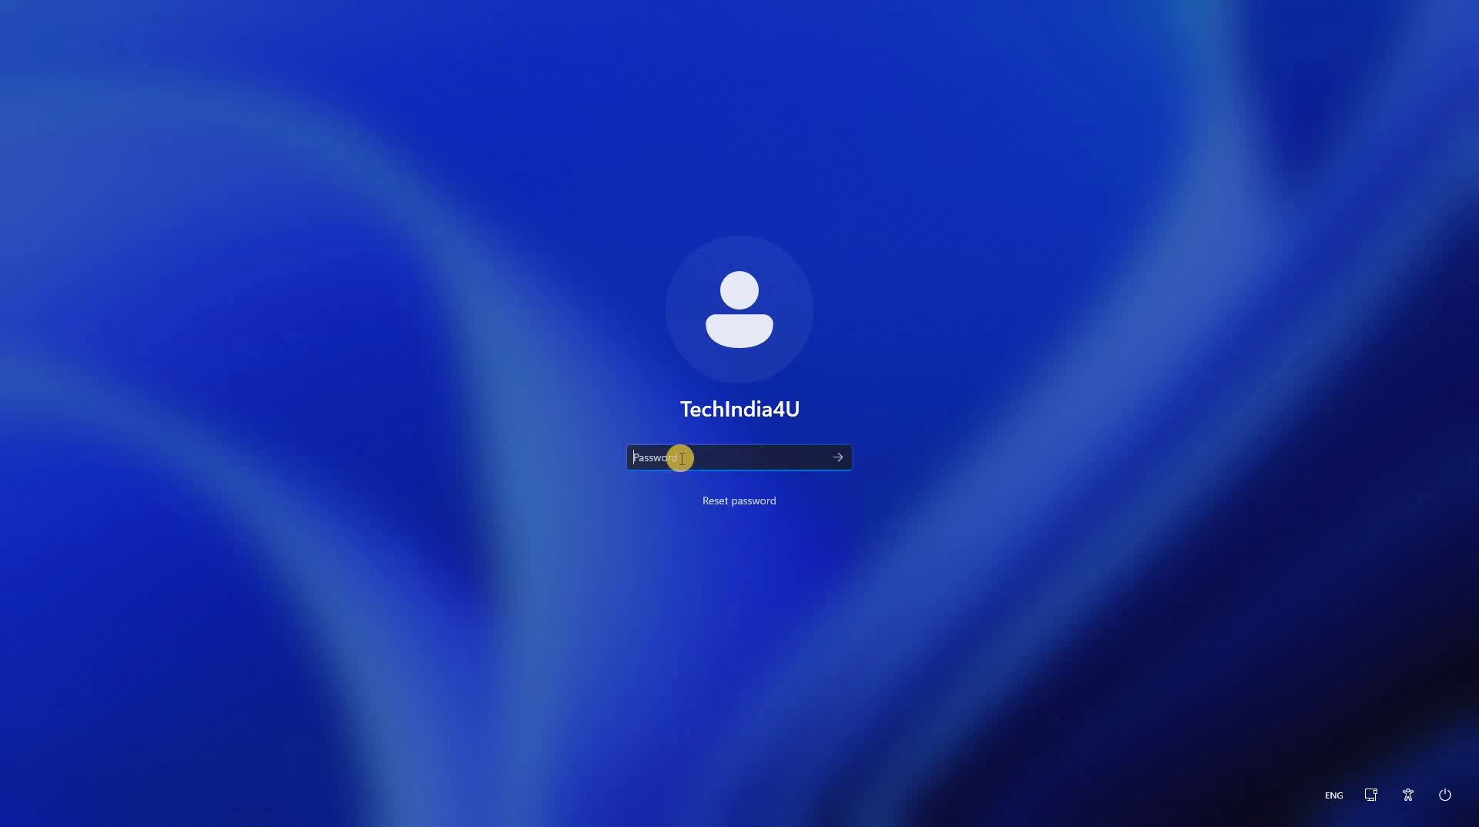
pyautogui.write('*********')
pyautogui.click(838, 458)
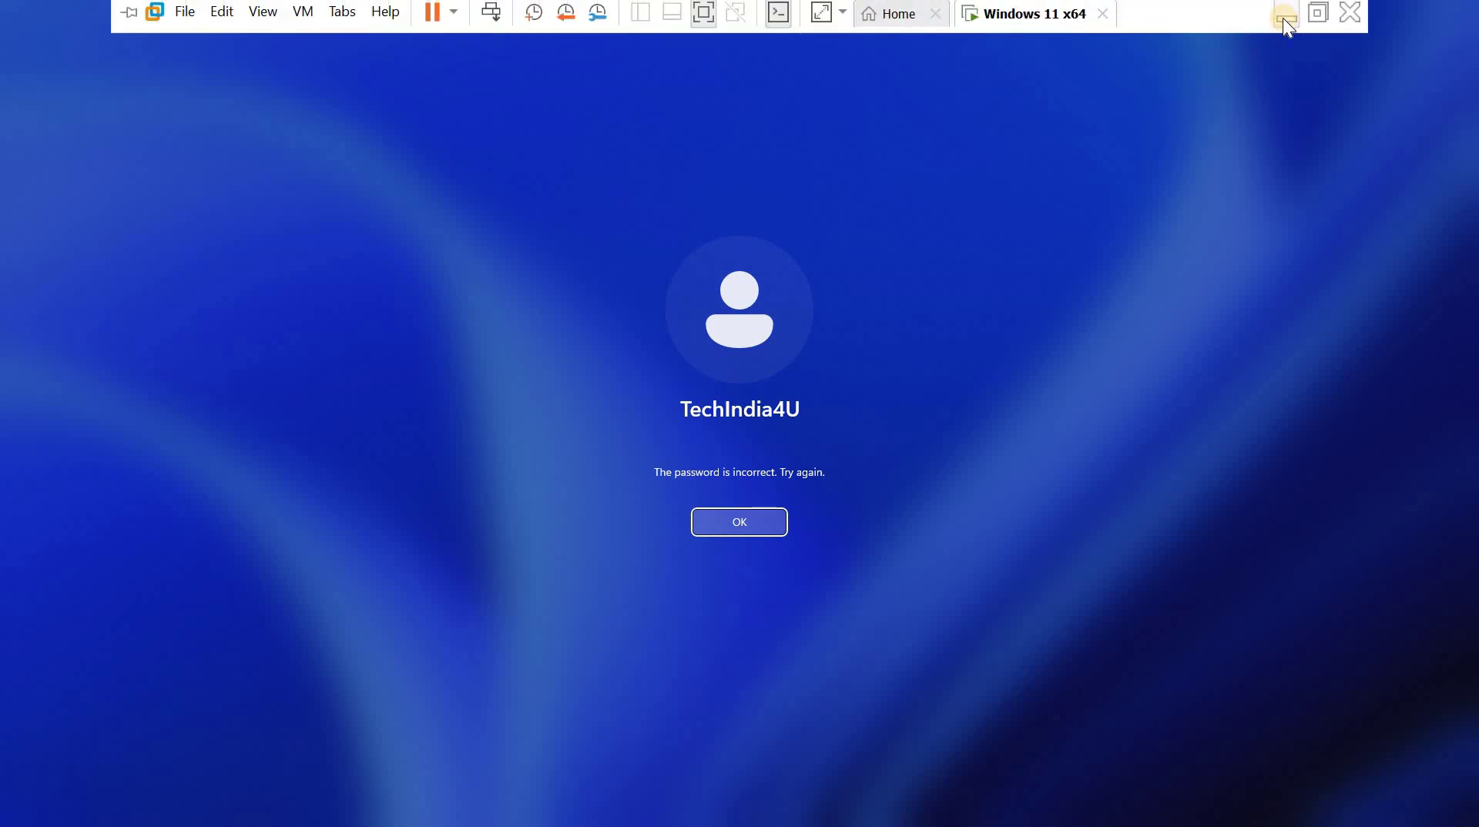
# Leave the virtual machine for Chrome and open the Download page of the Lazesoft website.
pyautogui.click(1282, 17)
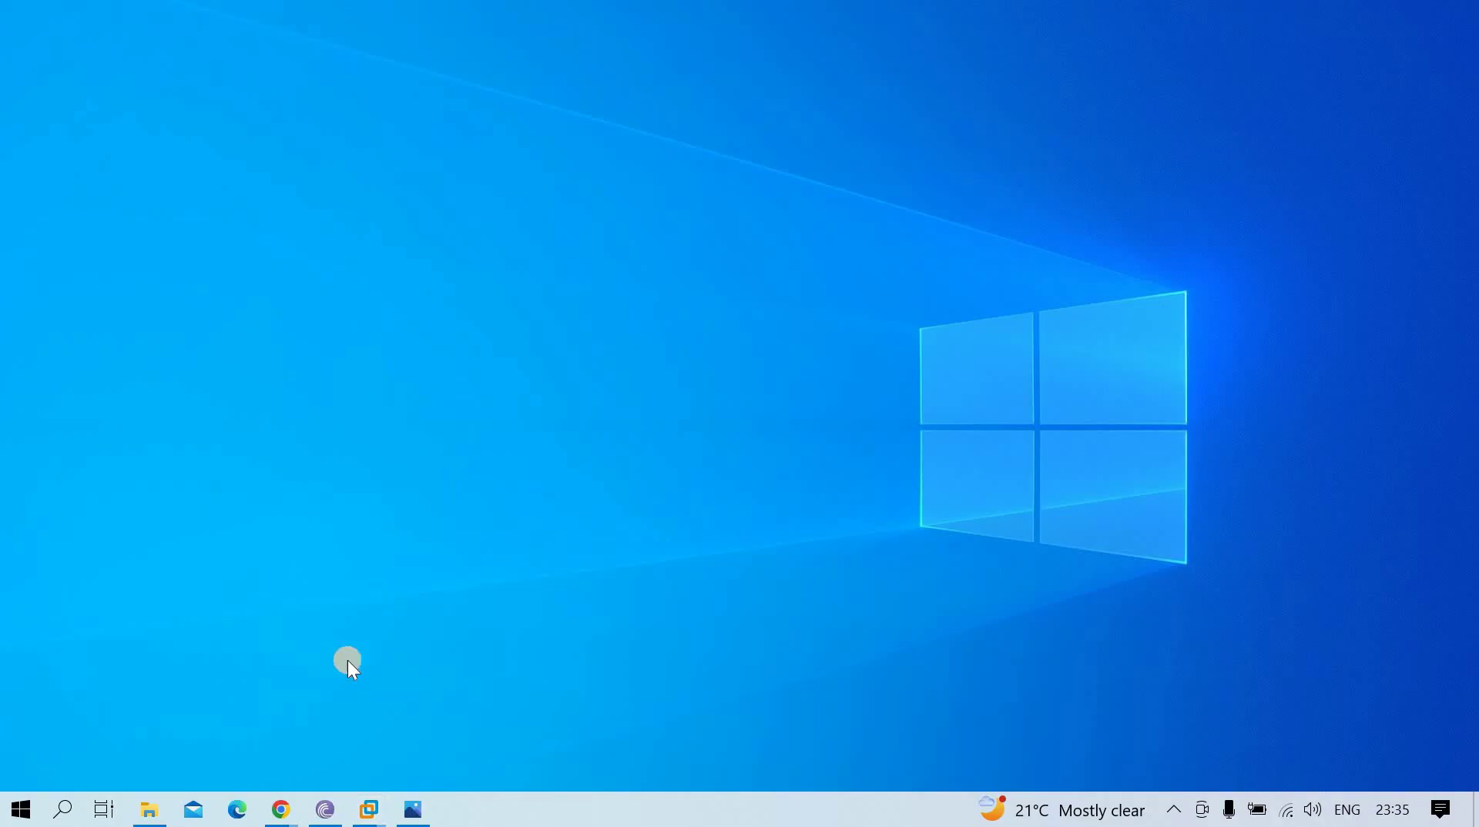
pyautogui.moveTo(290, 813)
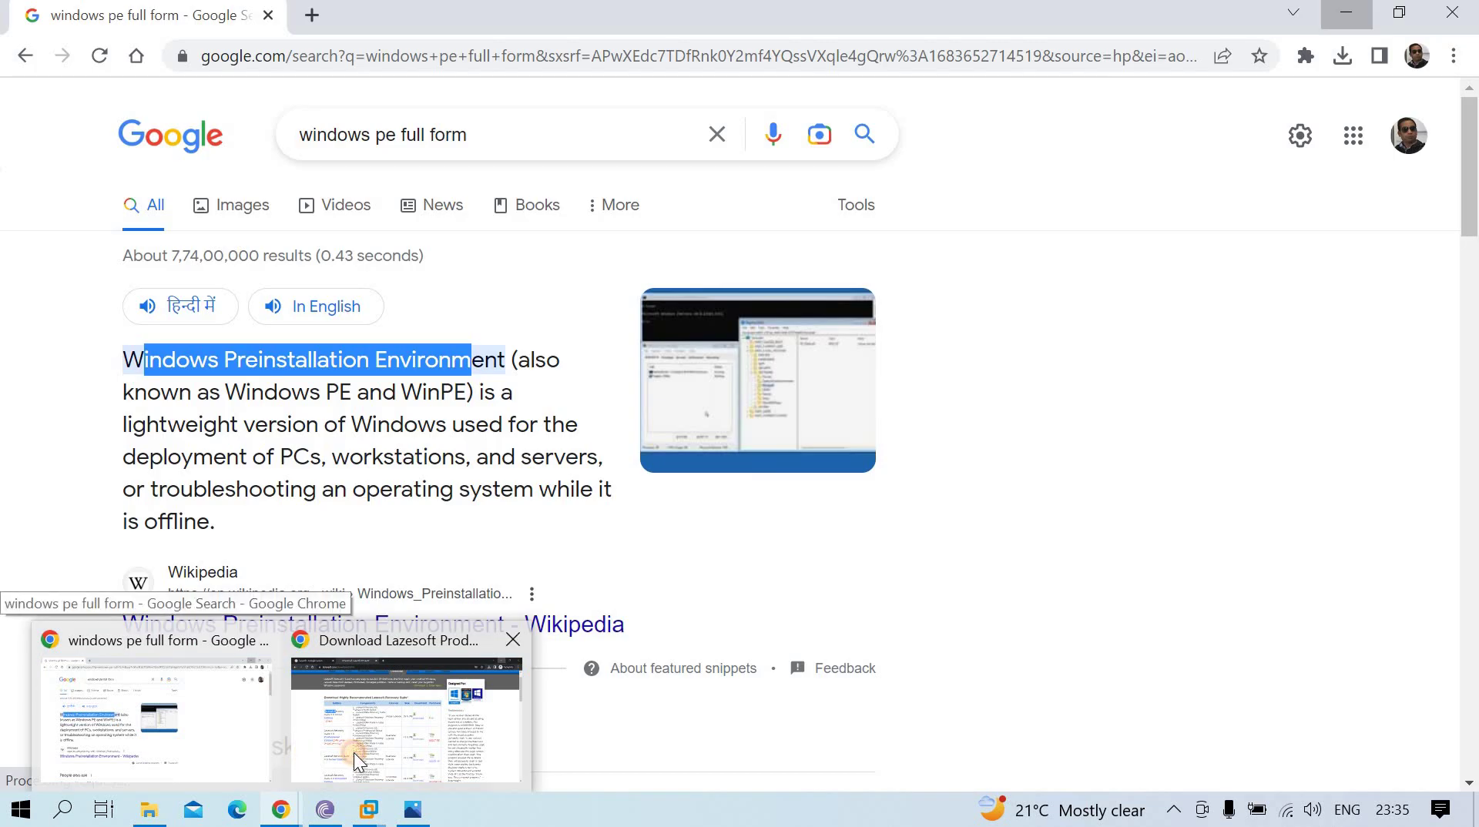
pyautogui.click(354, 752)
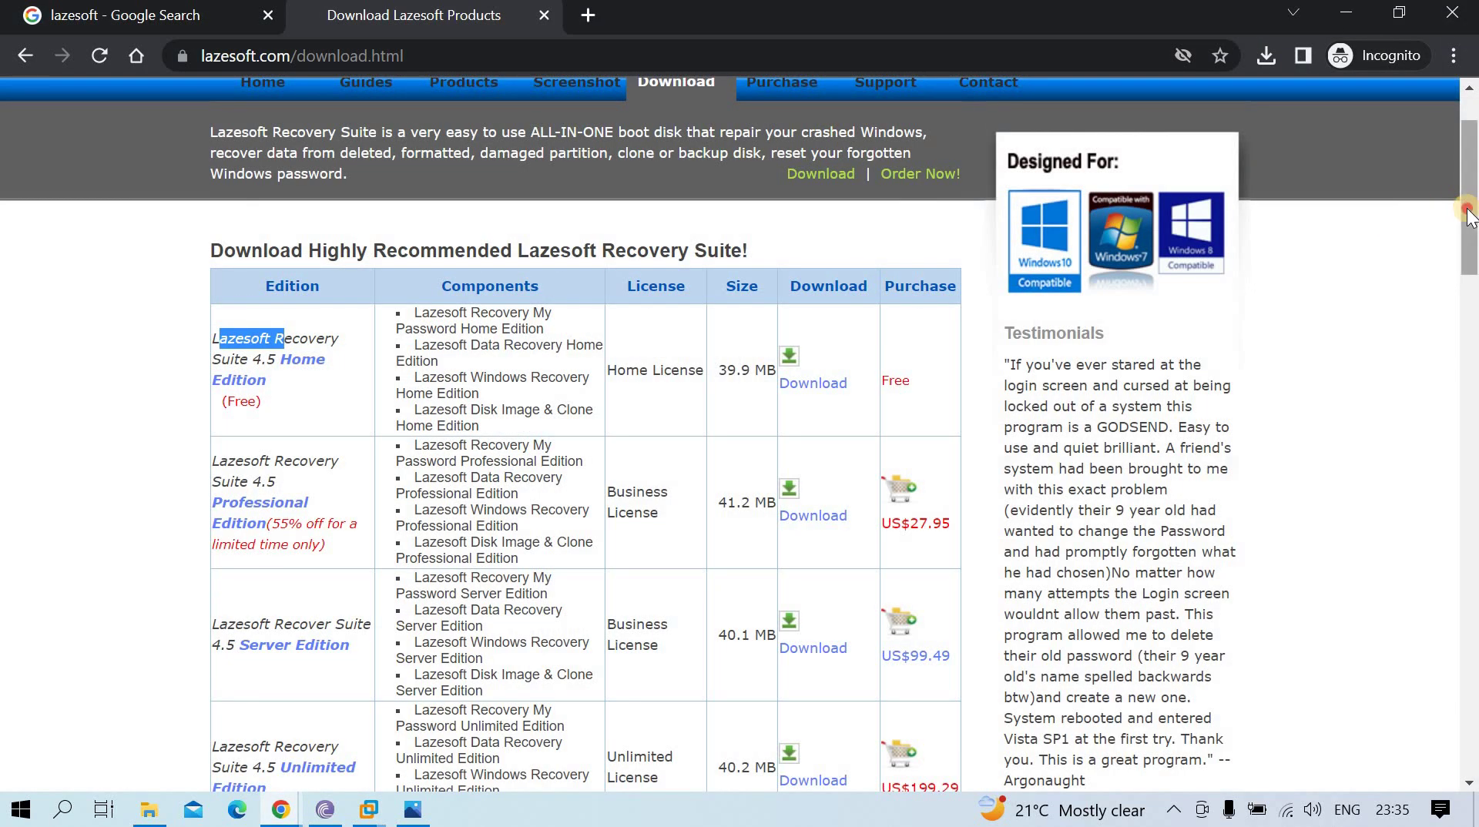
pyautogui.scroll(3, 1471, 157)
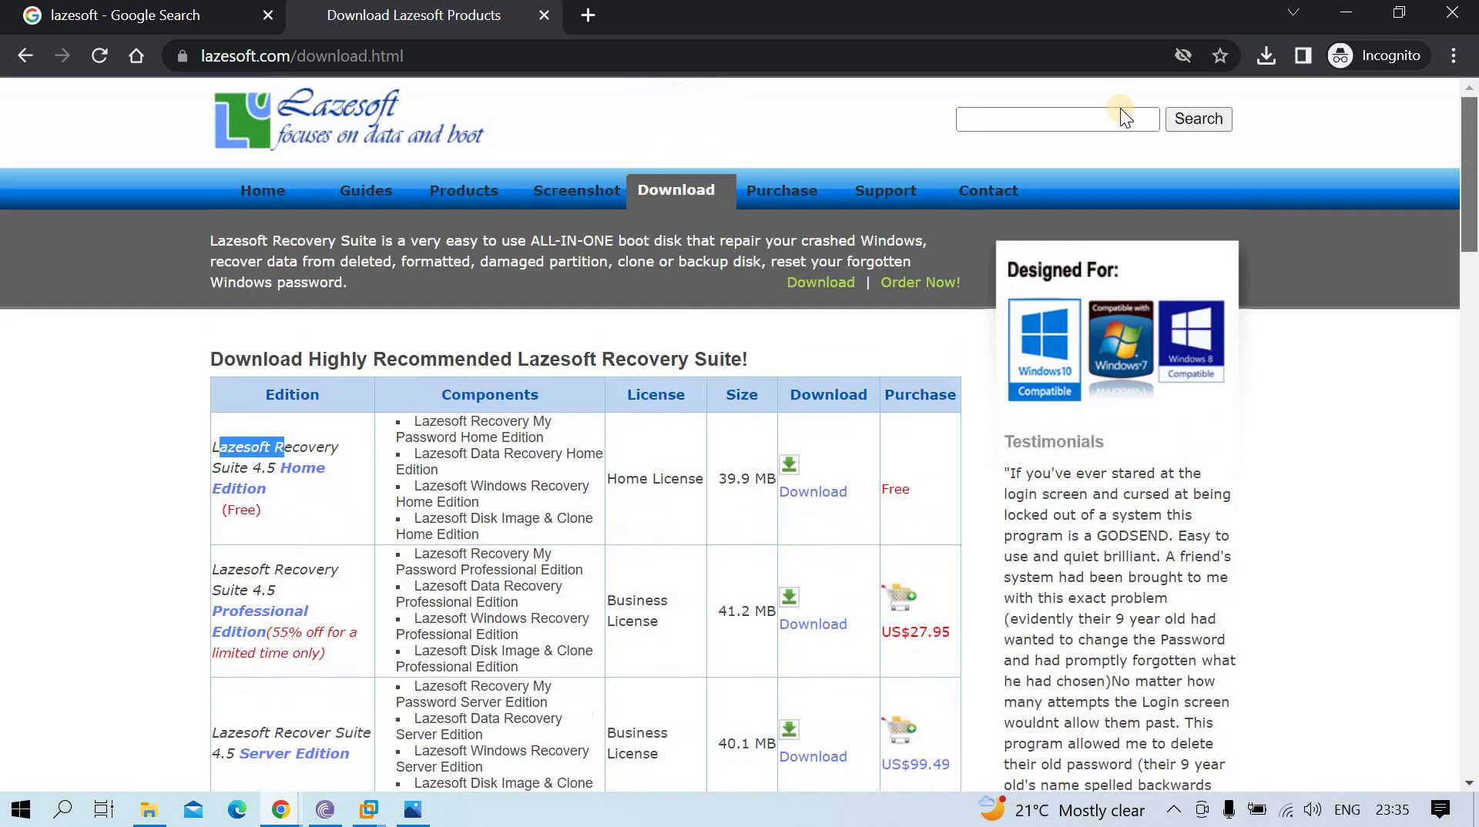
pyautogui.click(213, 24)
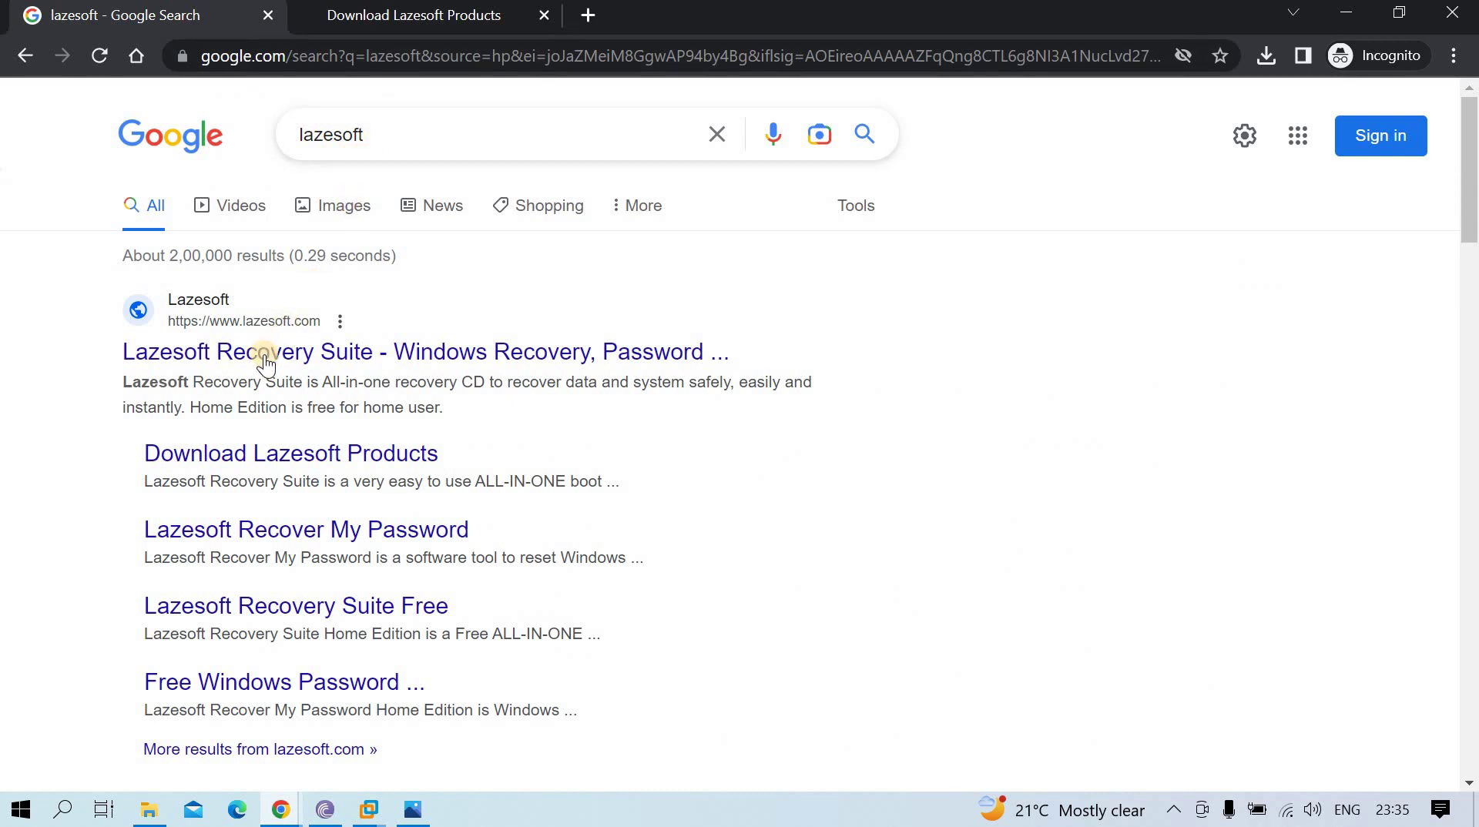
pyautogui.click(437, 20)
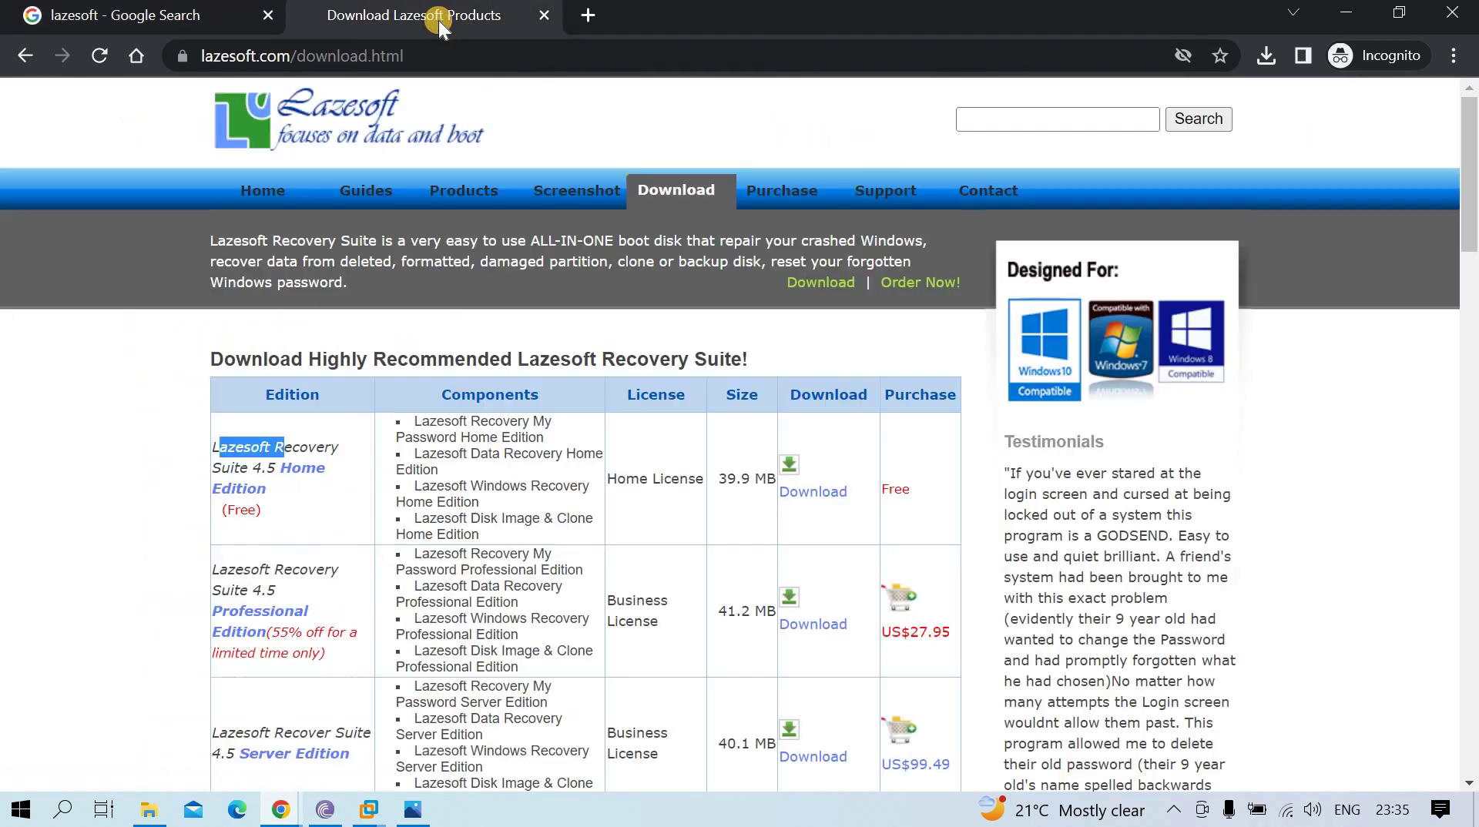
pyautogui.click(266, 203)
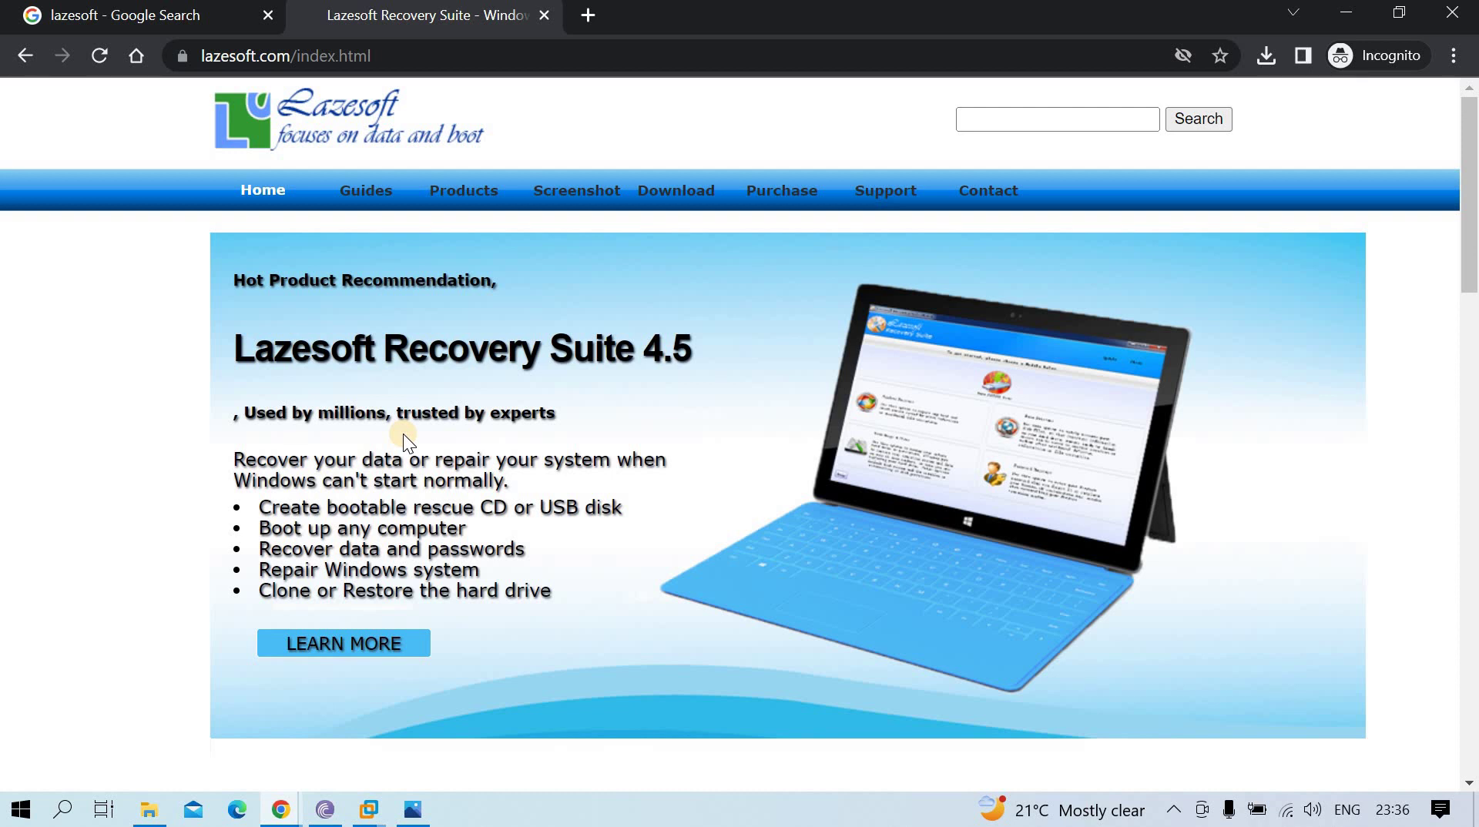
pyautogui.click(676, 193)
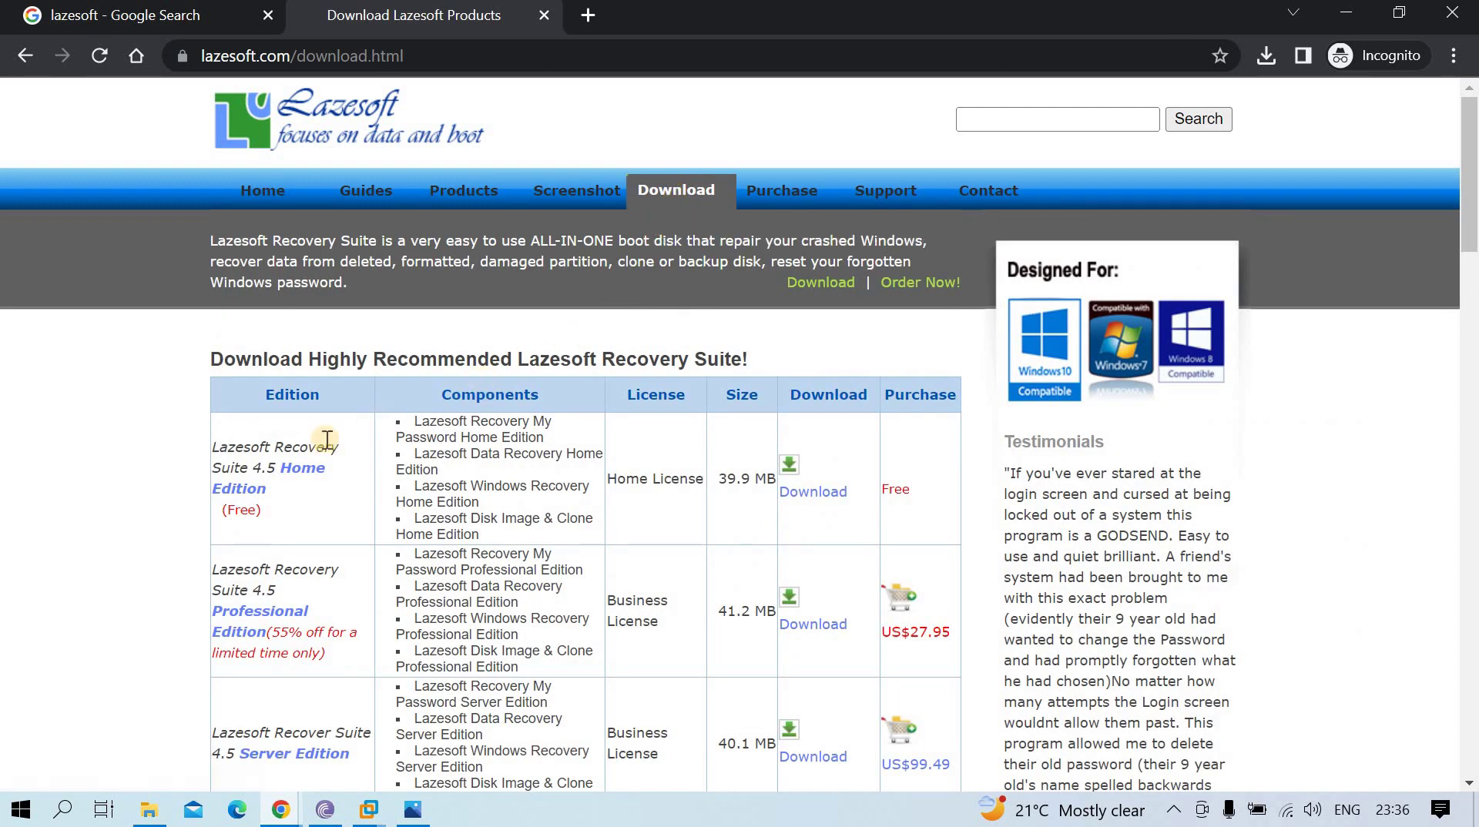
# Highlight the free Lazesoft Recovery Suite 4.5 Home Edition entry, start its installer download and cancel the save.
pyautogui.moveTo(215, 446); pyautogui.dragTo(311, 485)
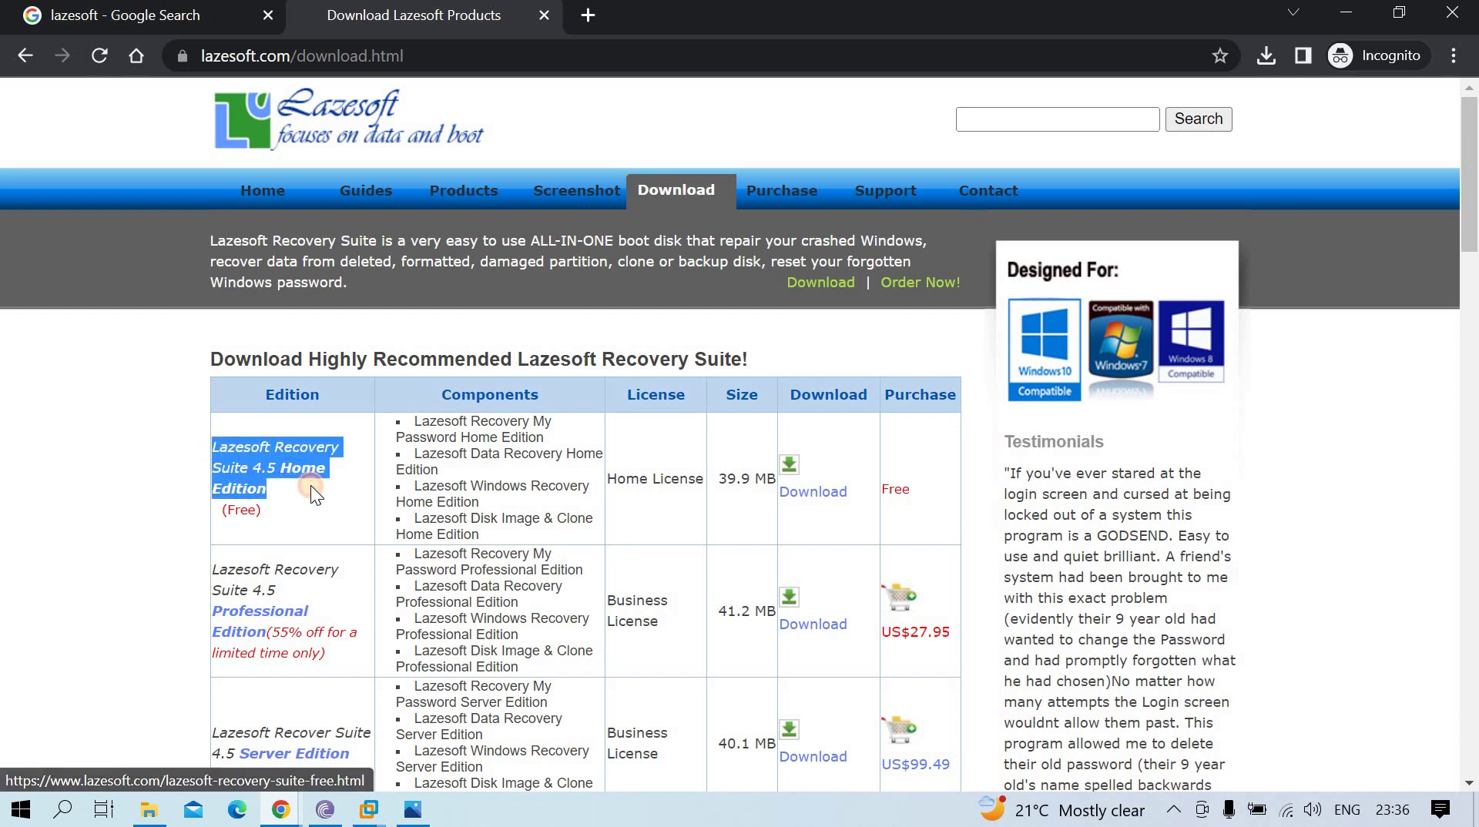
pyautogui.click(137, 455)
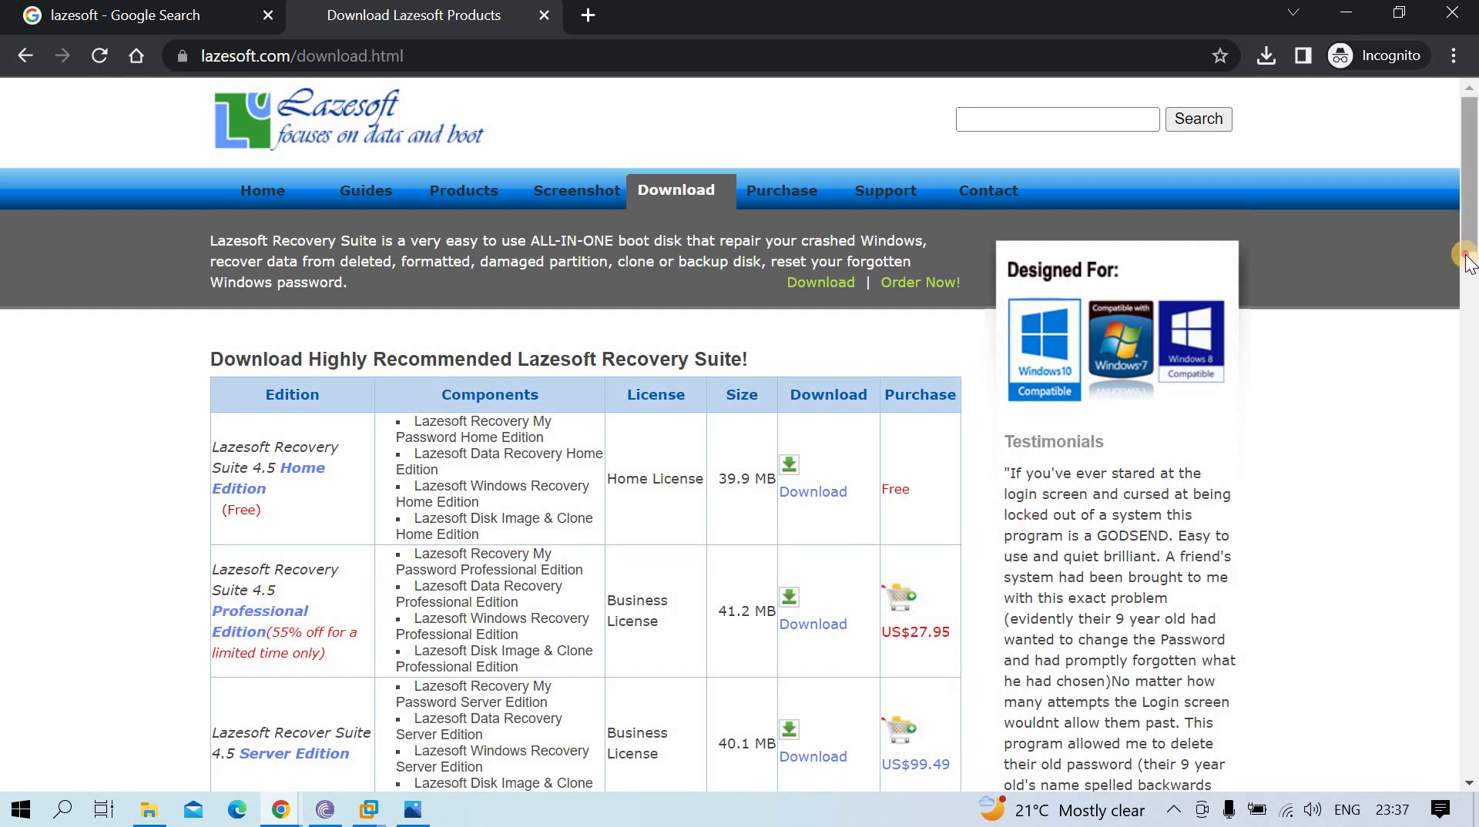
pyautogui.moveTo(1462, 224)
pyautogui.mouseDown()
pyautogui.moveTo(1466, 401)
pyautogui.moveTo(1425, 634)
pyautogui.moveTo(1434, 211)
pyautogui.mouseUp()
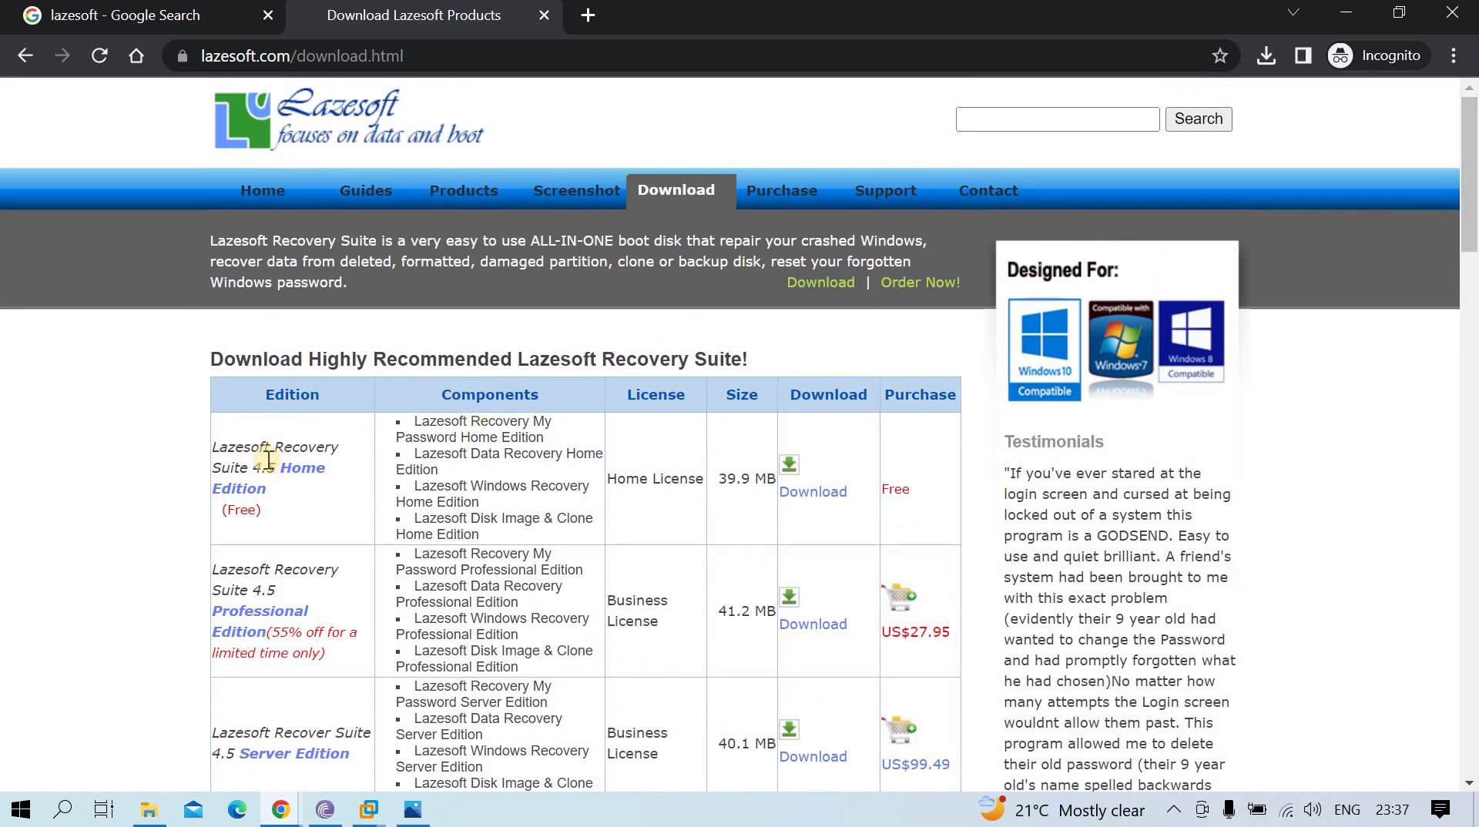
pyautogui.click(796, 476)
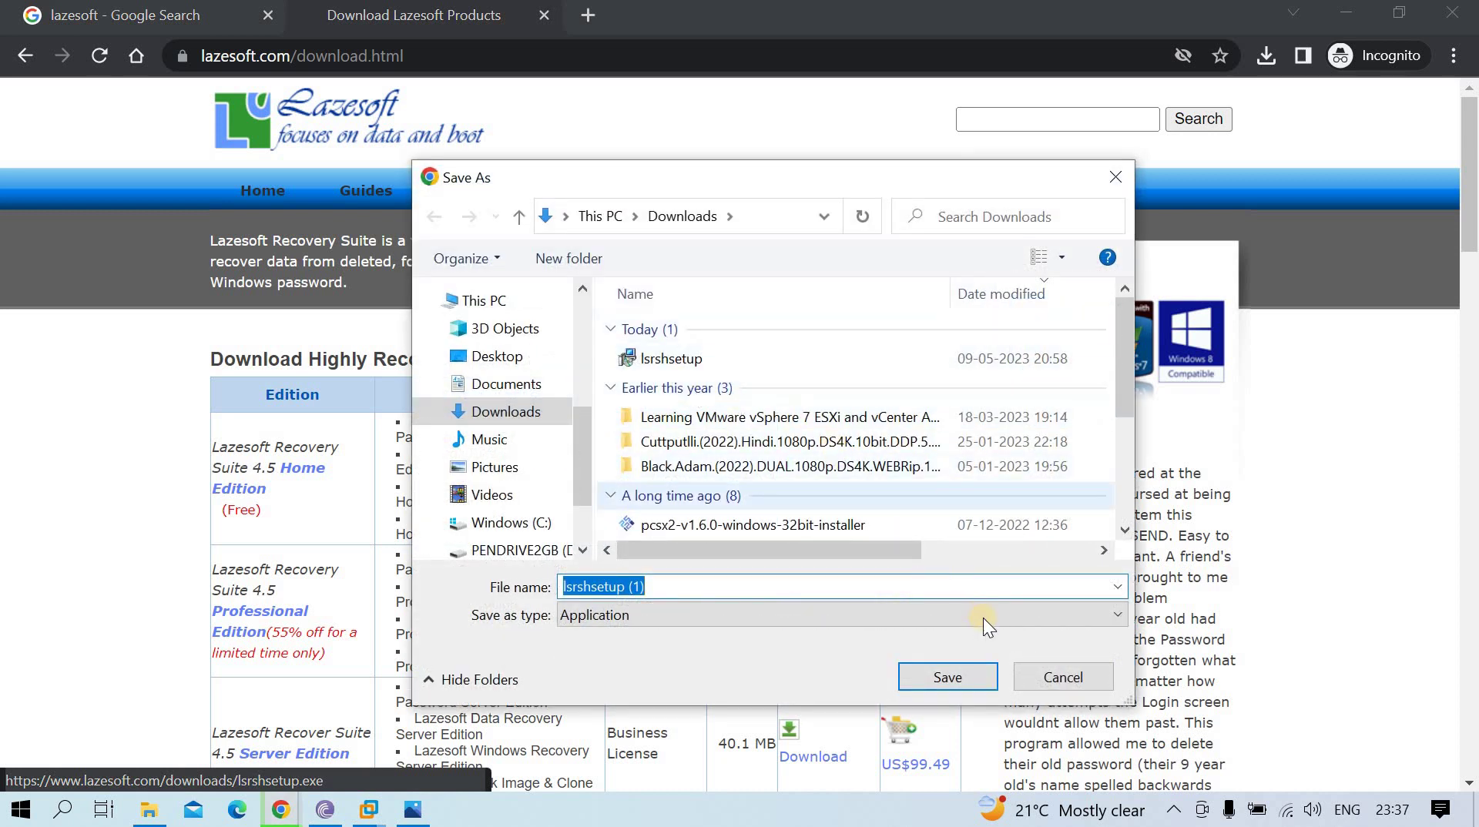
pyautogui.click(1063, 677)
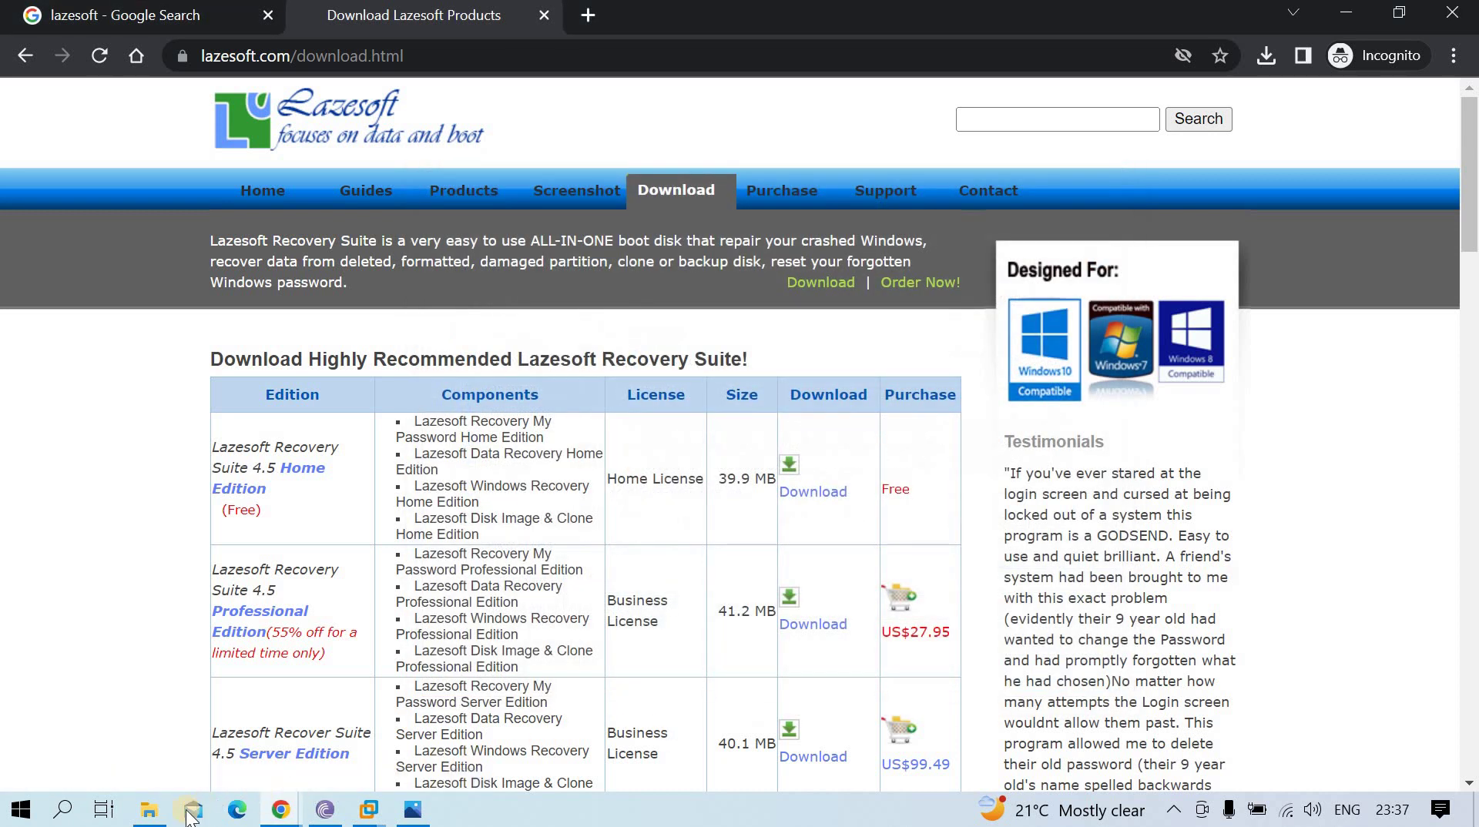
# Switch to File Explorer and check the properties of the lsrshsetup installer in the Downloads folder.
pyautogui.click(149, 810)
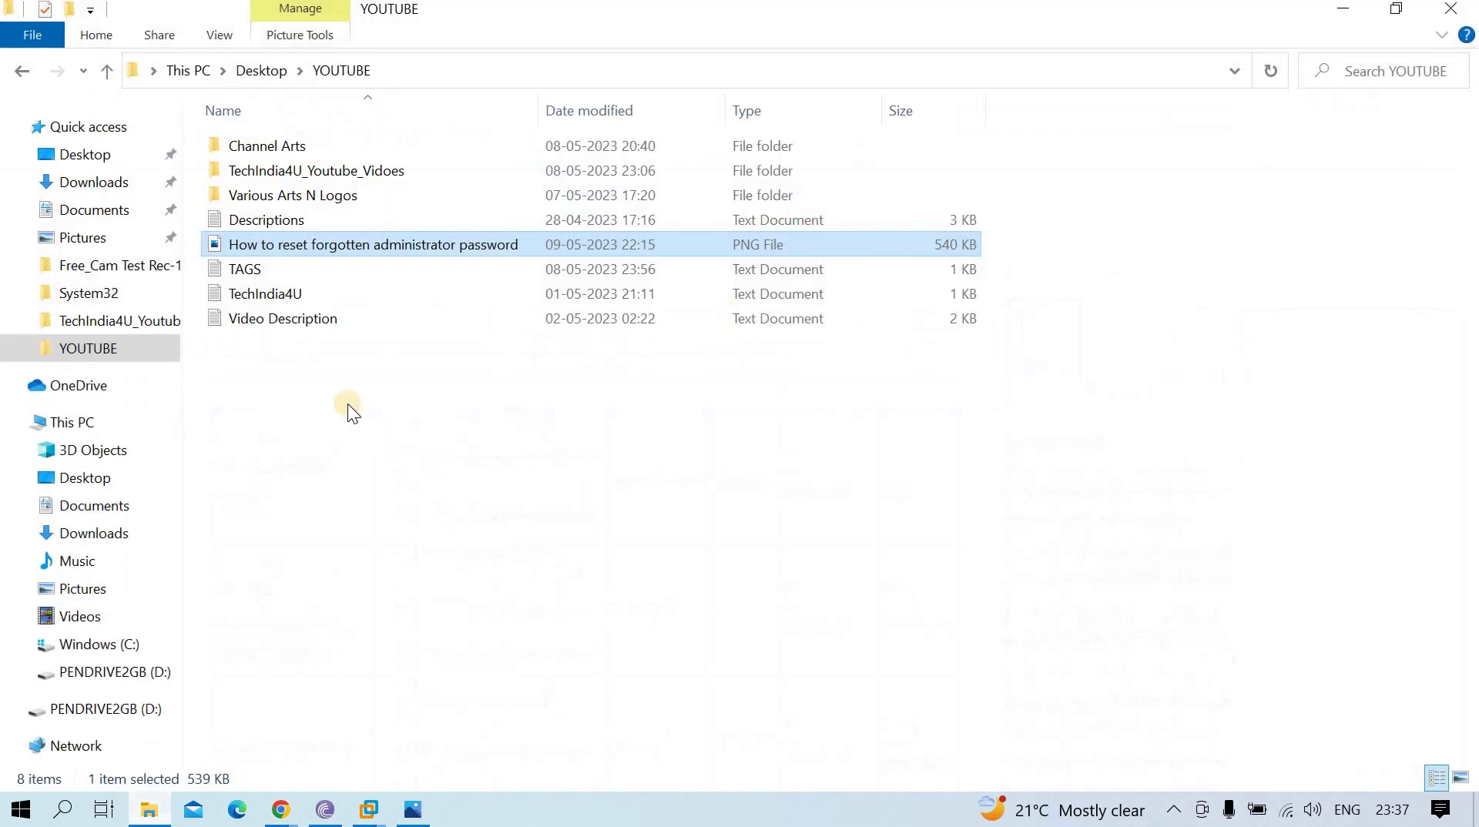
pyautogui.click(28, 182)
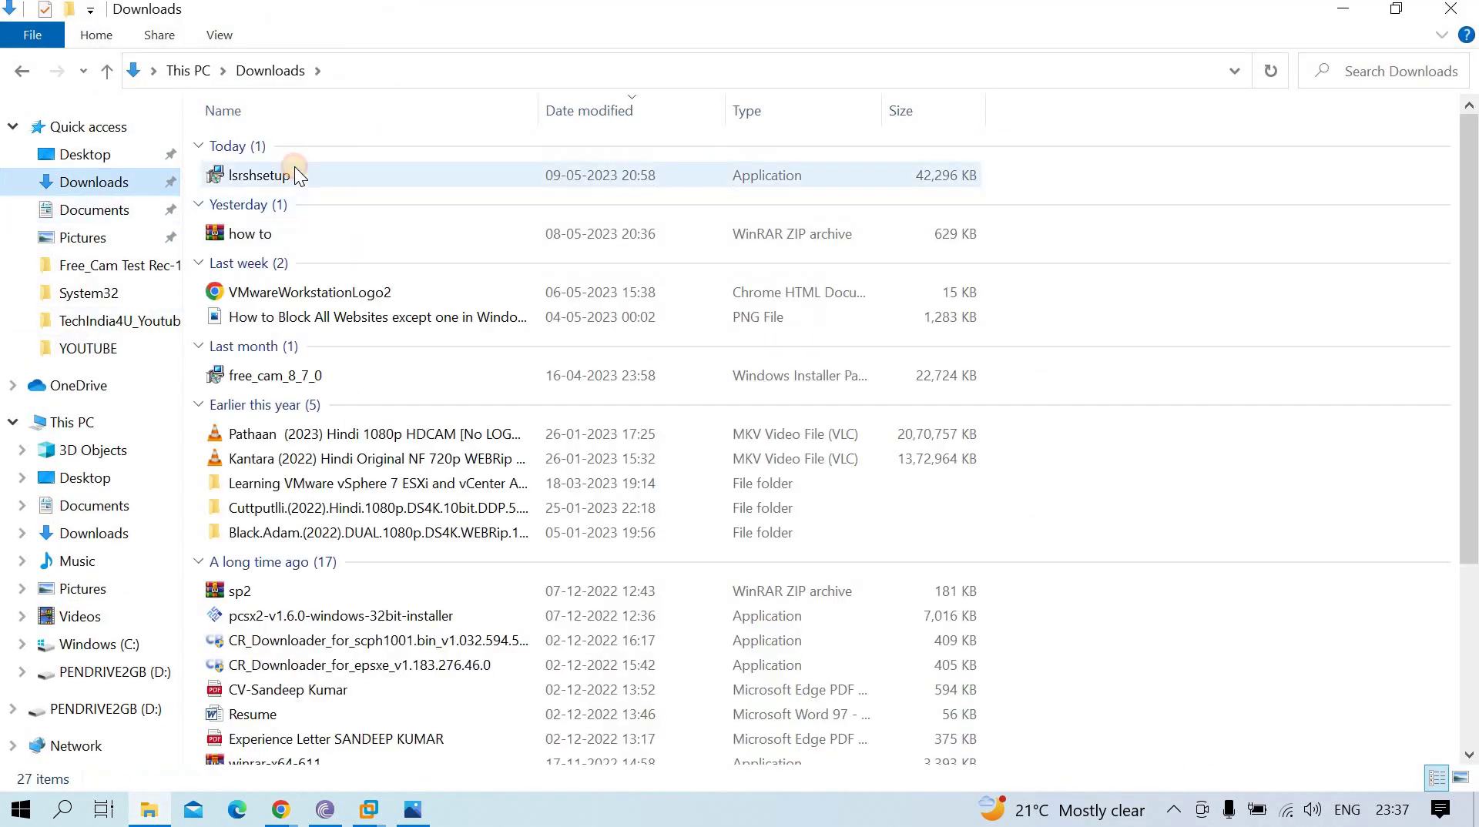
pyautogui.click(294, 168)
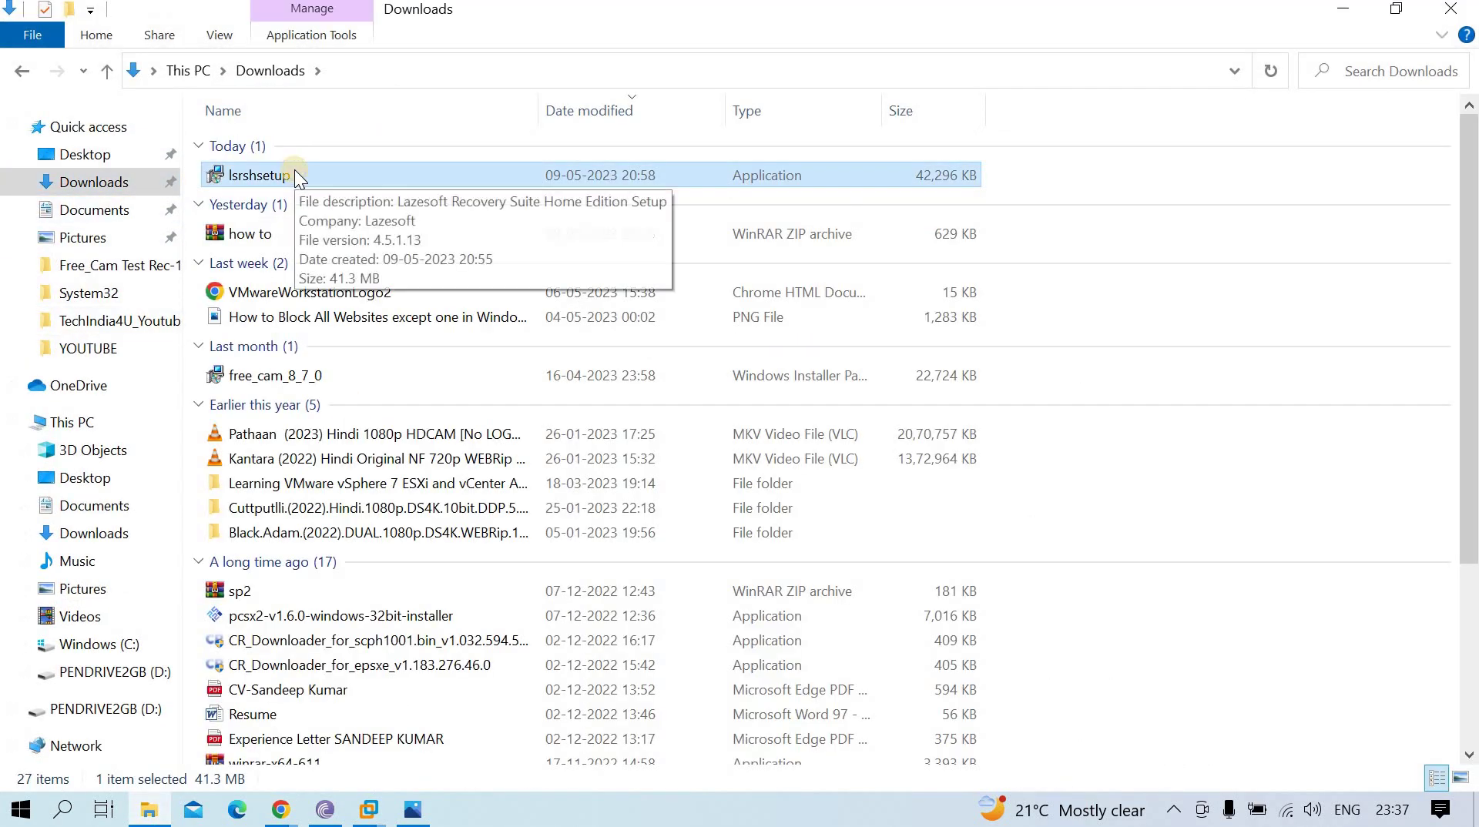
pyautogui.rightClick(295, 173)
pyautogui.click(364, 763)
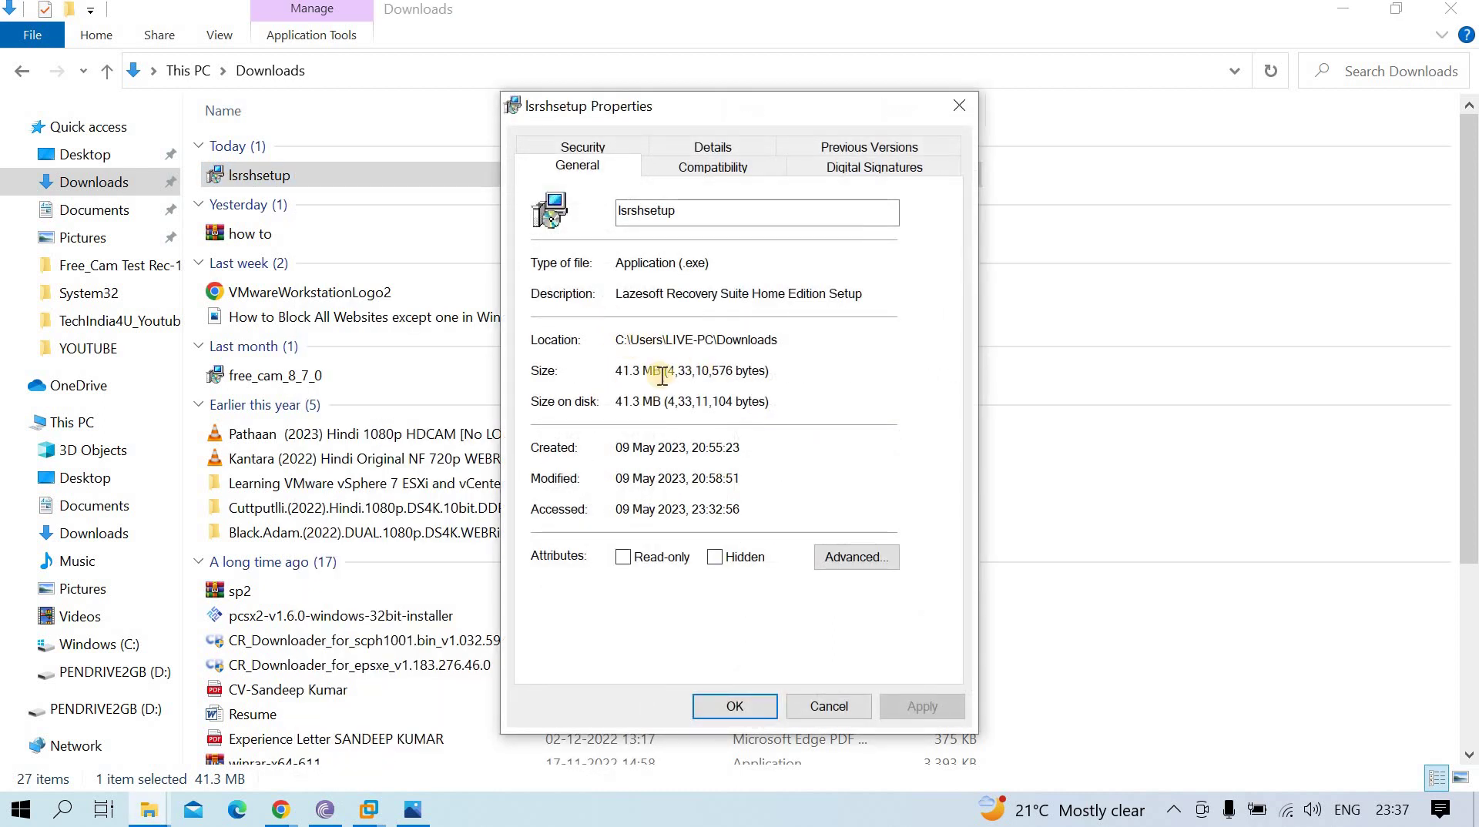
pyautogui.click(841, 711)
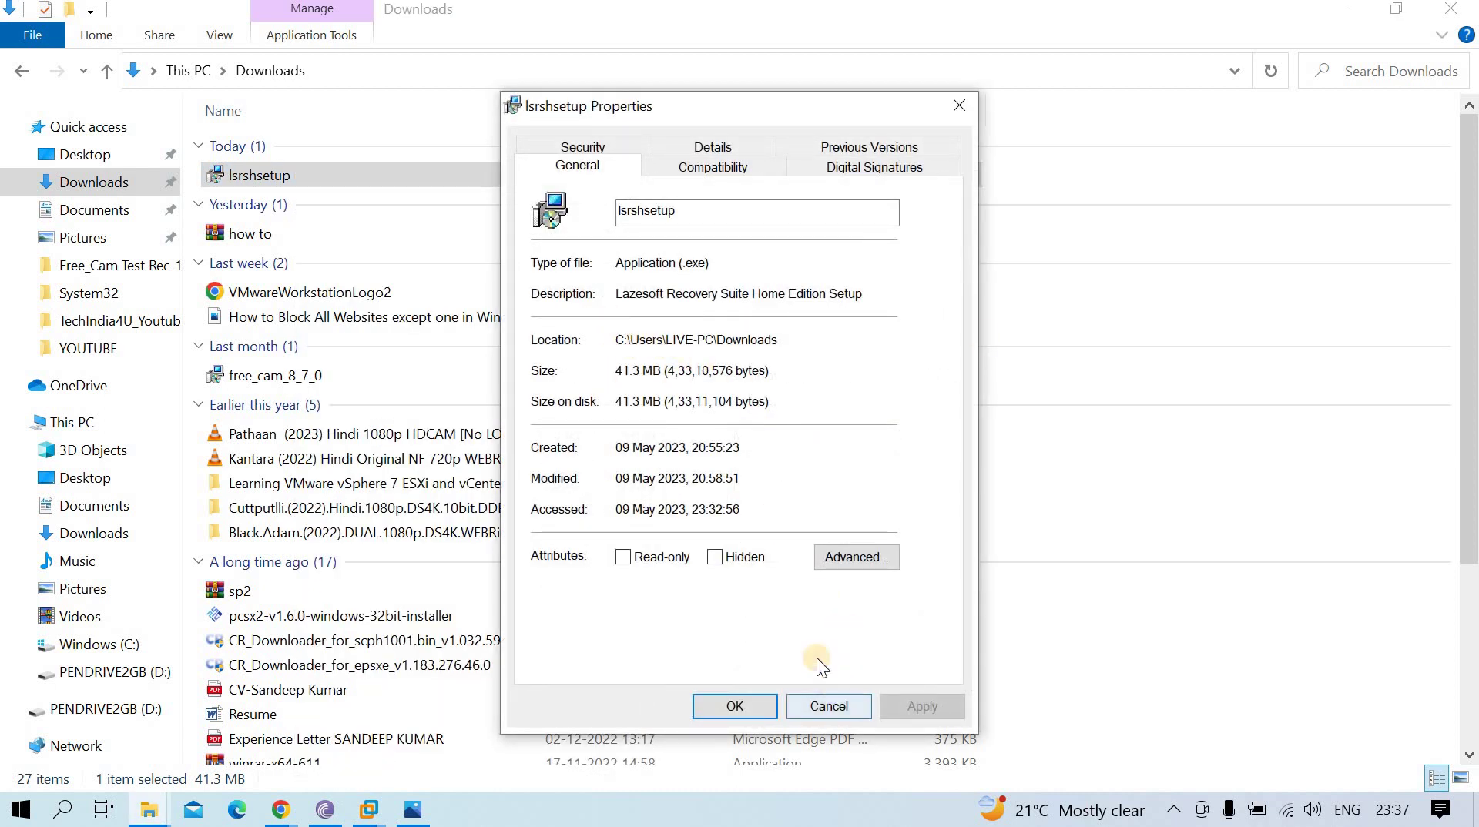
# Run lsrshsetup as administrator and choose English as the setup language.
pyautogui.rightClick(335, 177)
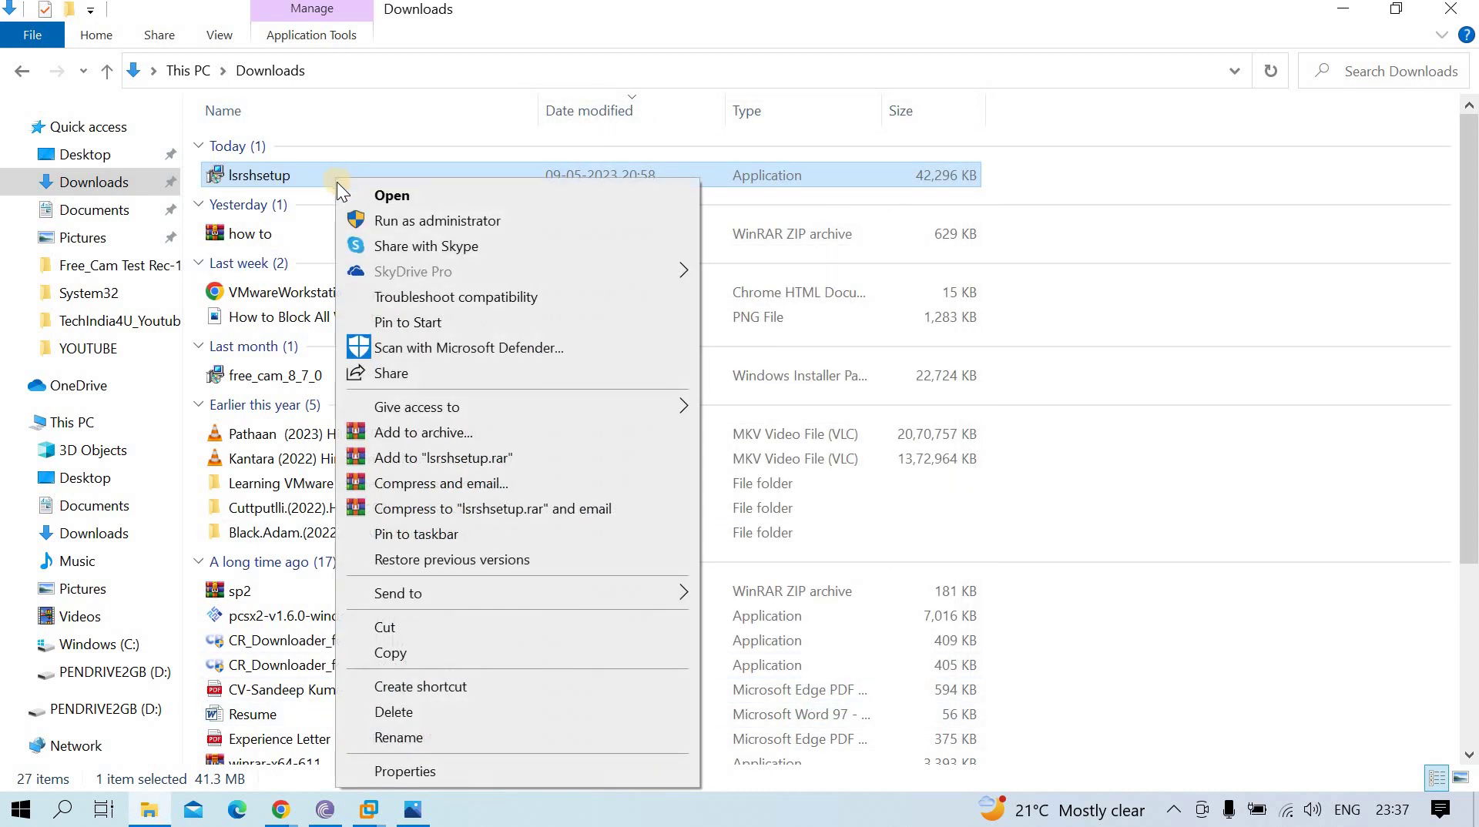
pyautogui.click(381, 216)
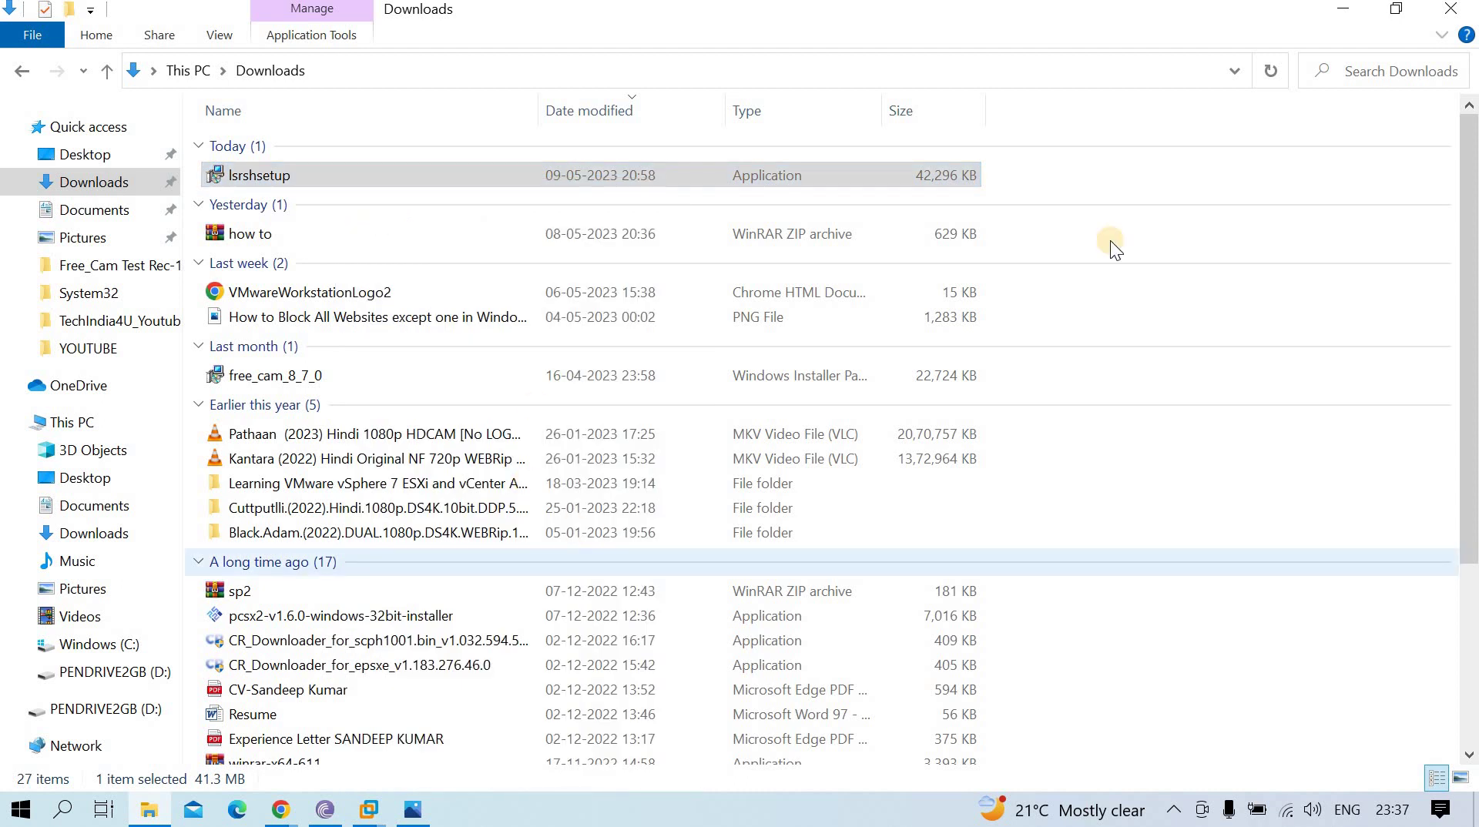
pyautogui.click(779, 458)
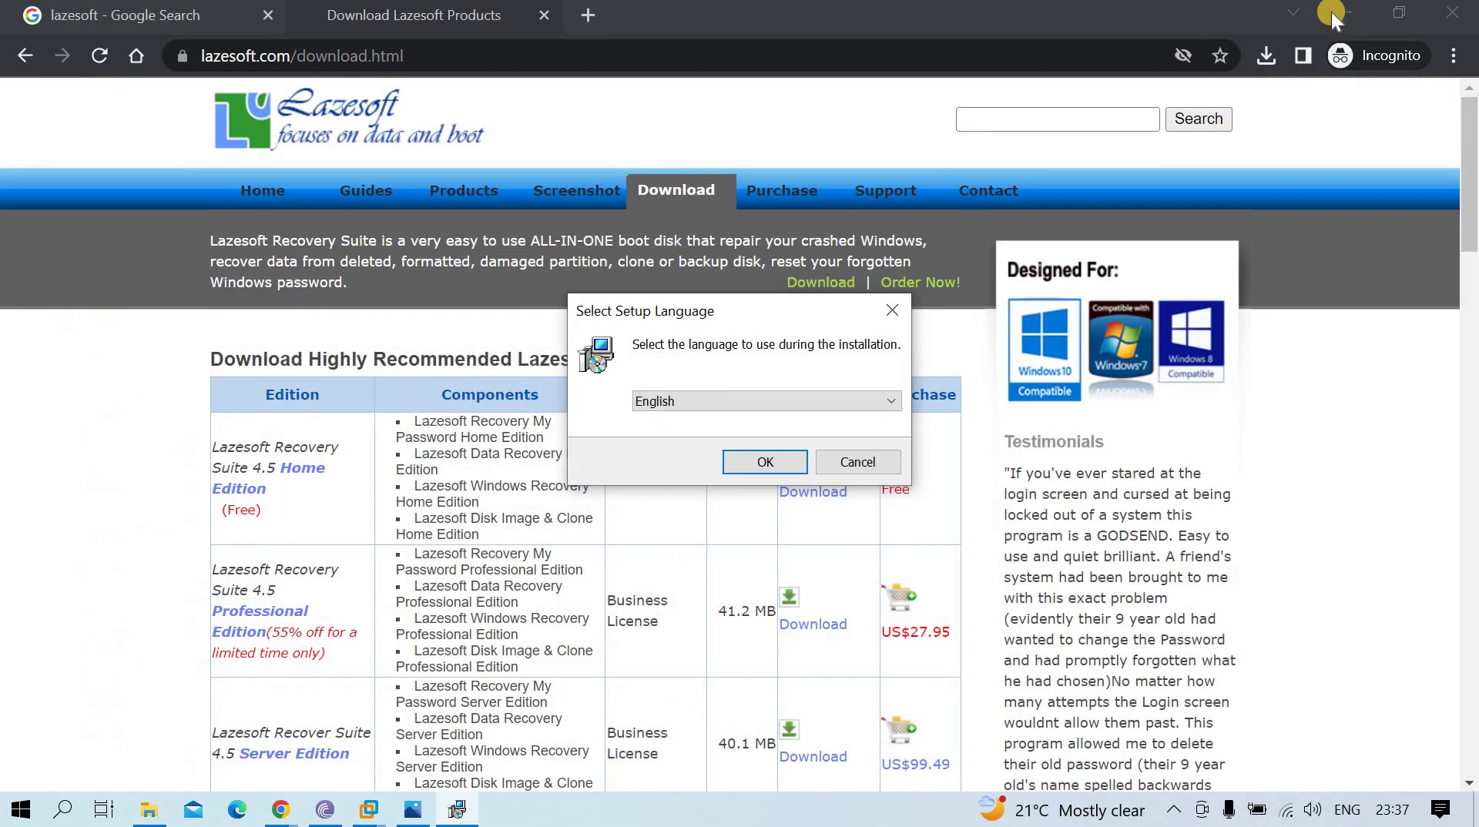
pyautogui.click(1337, 14)
pyautogui.click(761, 401)
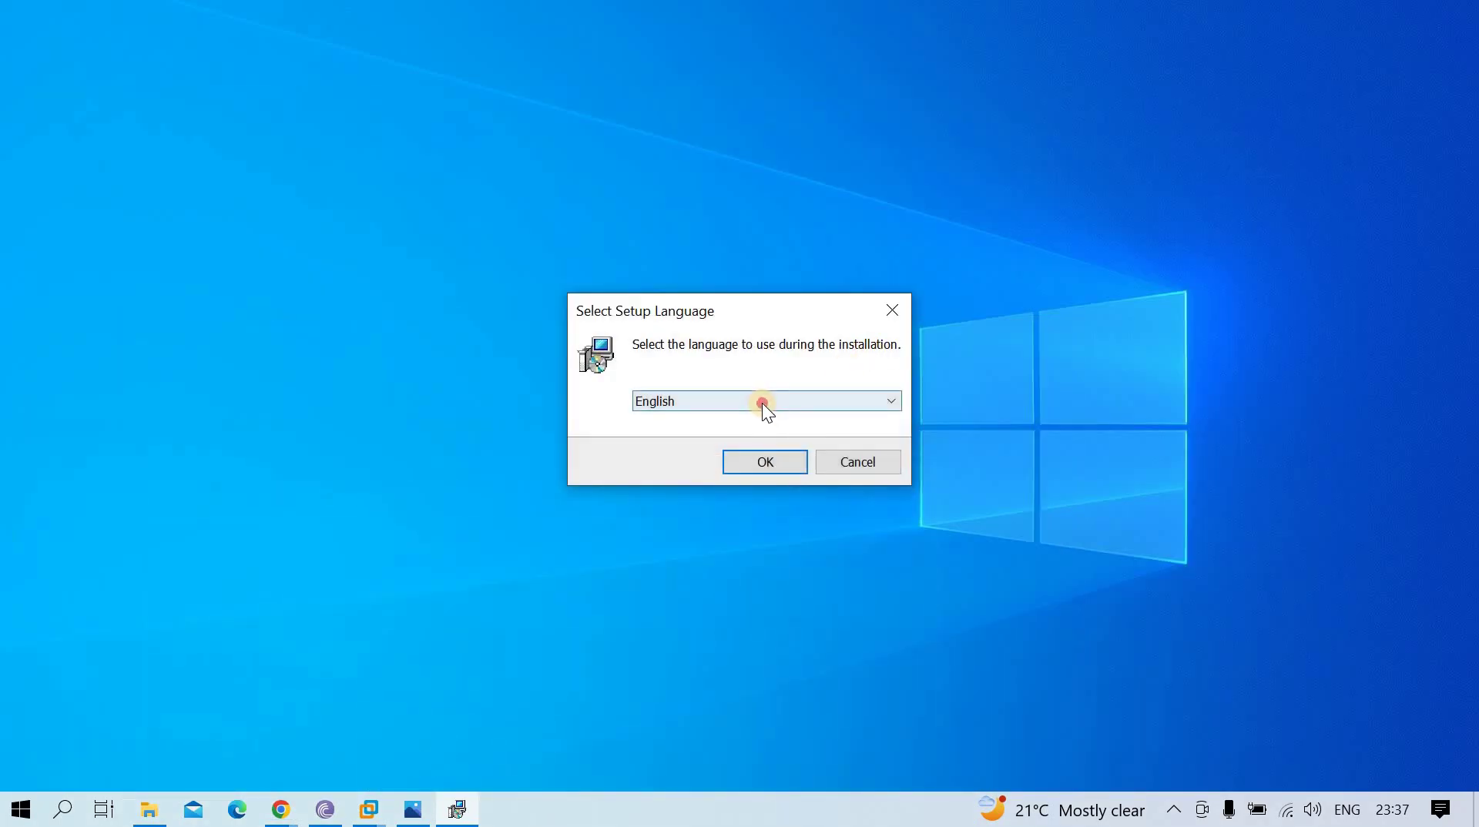
pyautogui.click(761, 402)
pyautogui.click(775, 462)
# Accept the license agreement and install Lazesoft Recovery Suite Home Edition with the default destination and Start Menu folders.
pyautogui.click(563, 515)
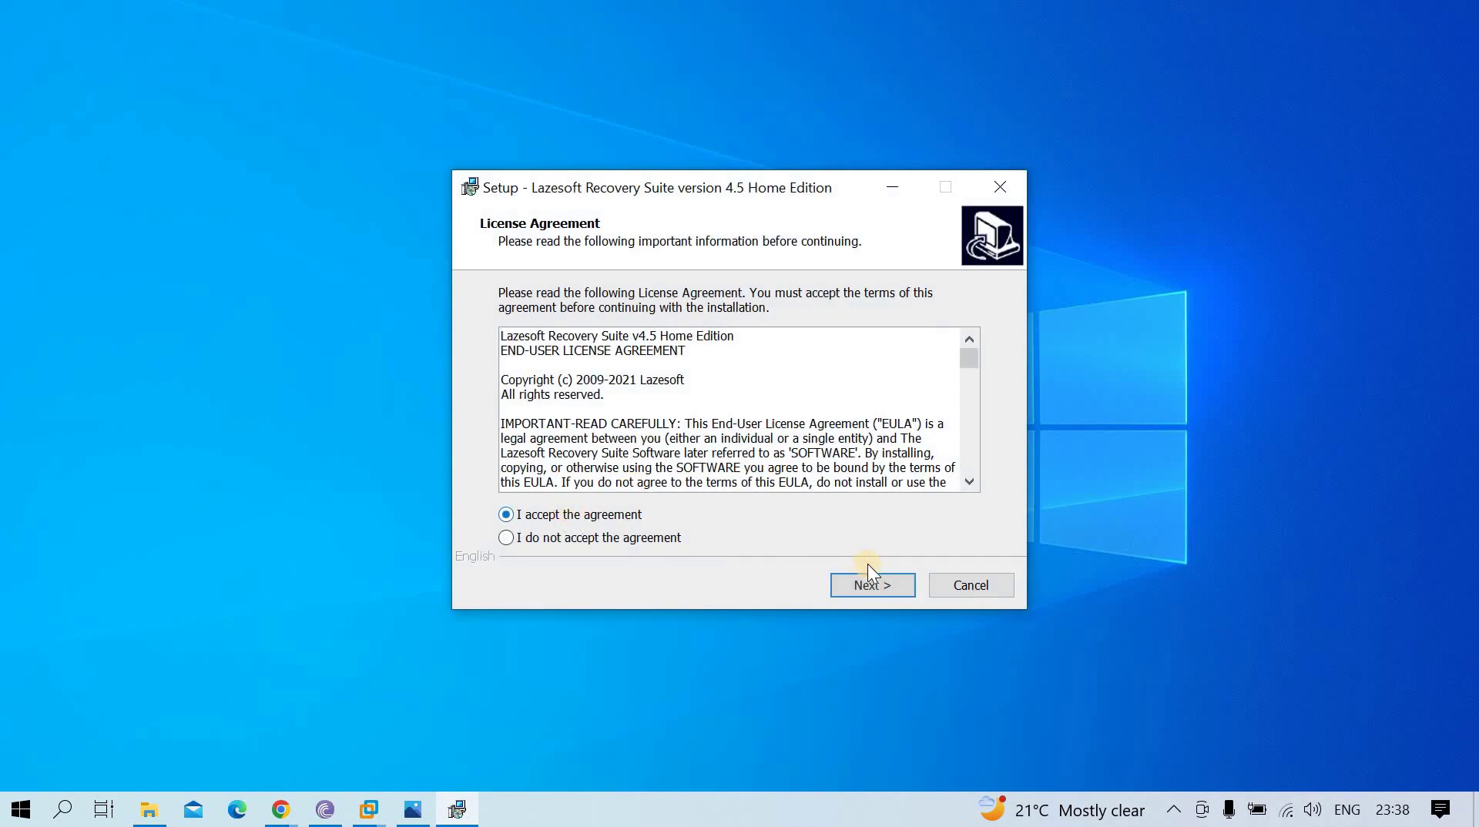
pyautogui.click(875, 582)
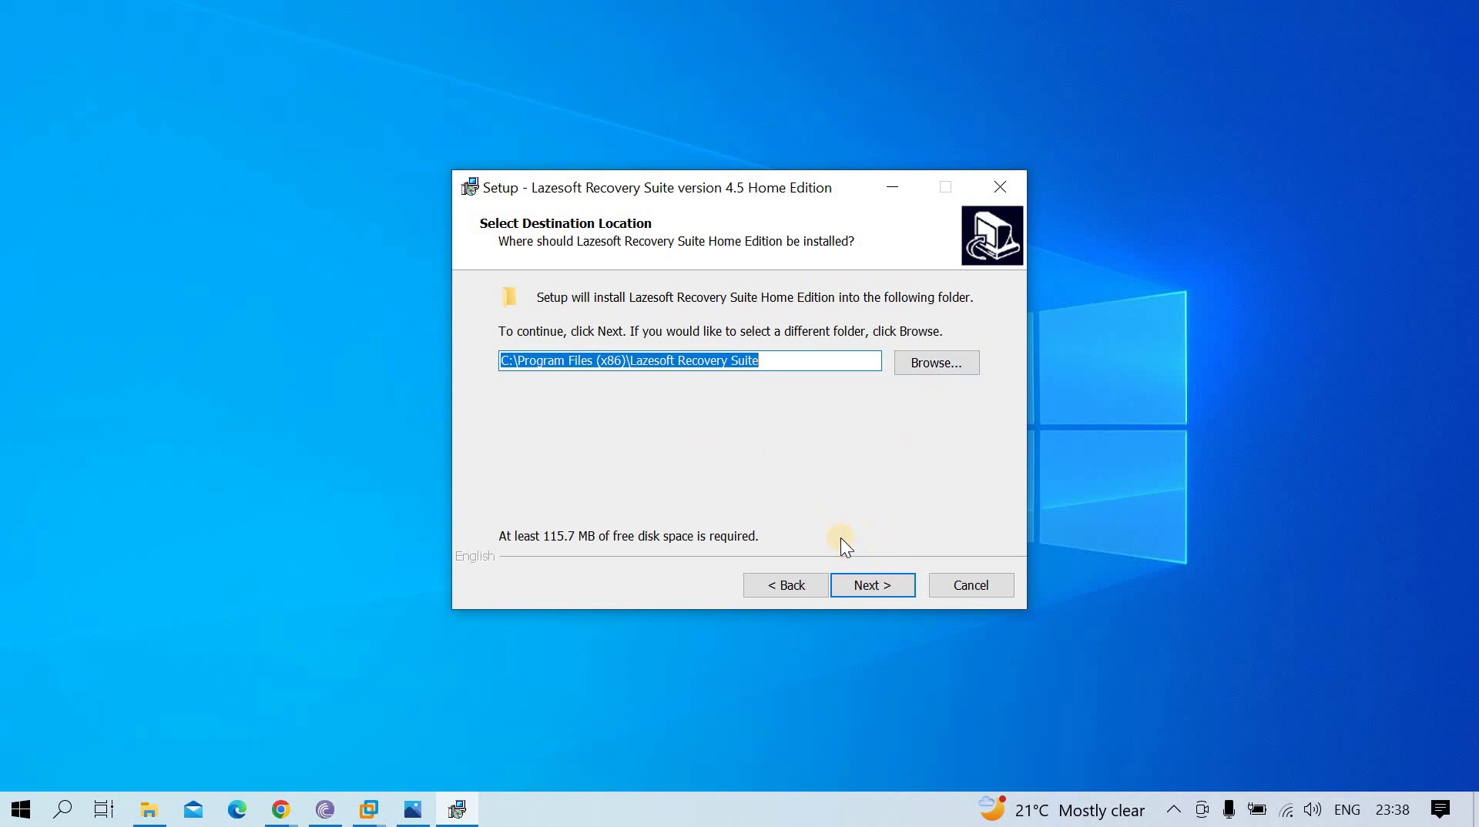
pyautogui.click(891, 583)
pyautogui.click(891, 584)
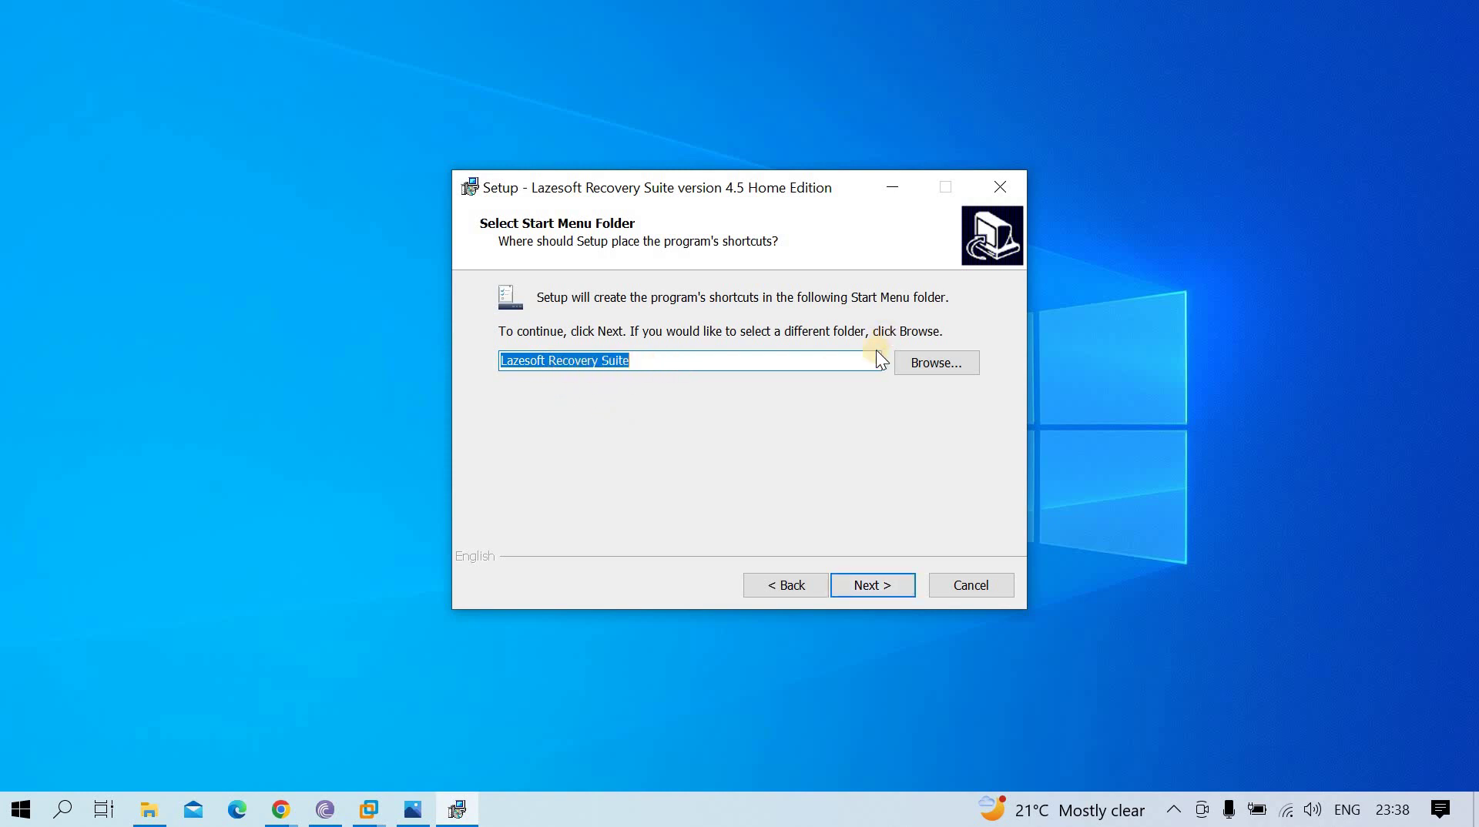
pyautogui.click(890, 588)
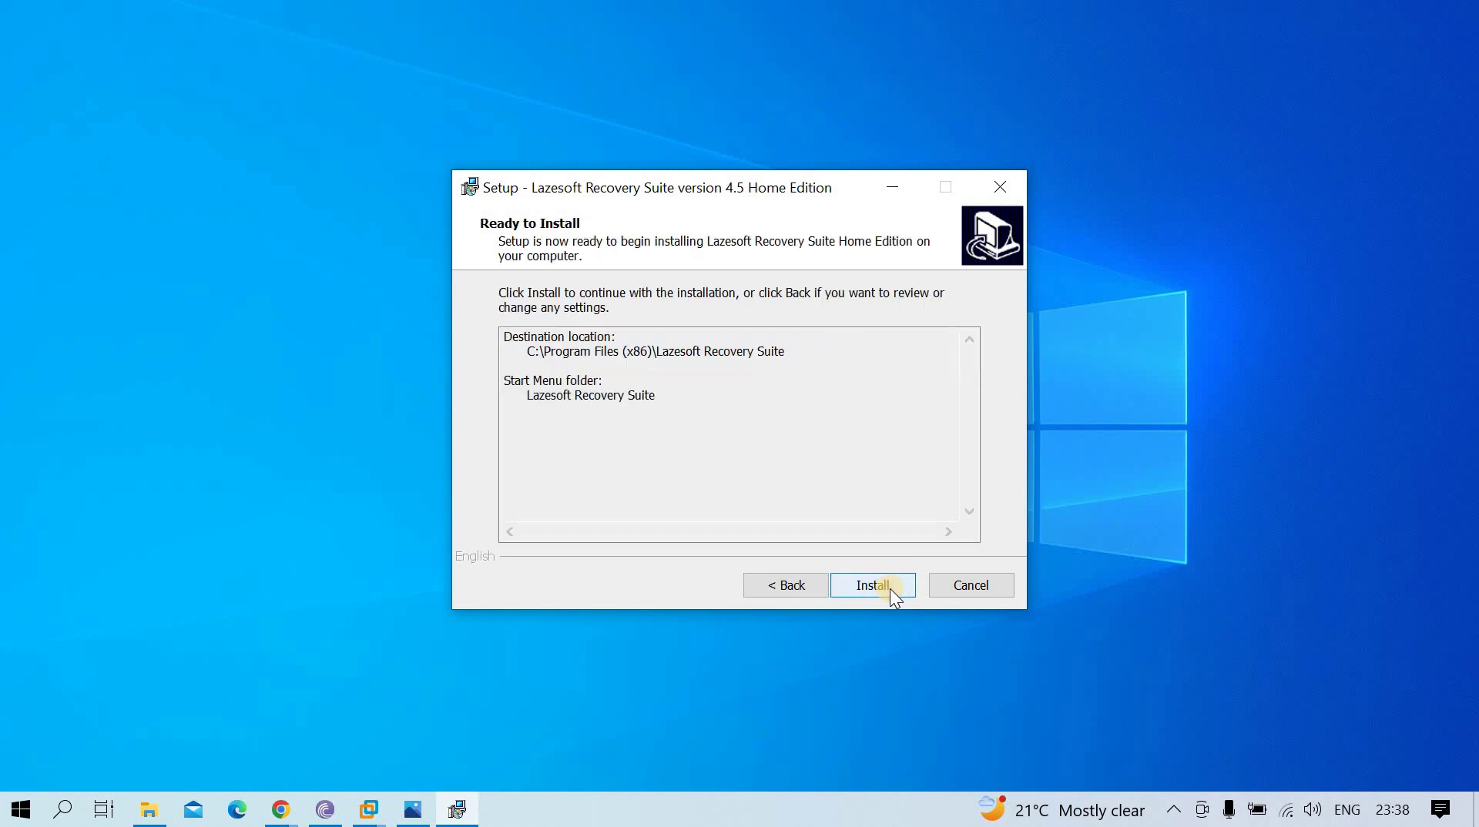
pyautogui.click(889, 589)
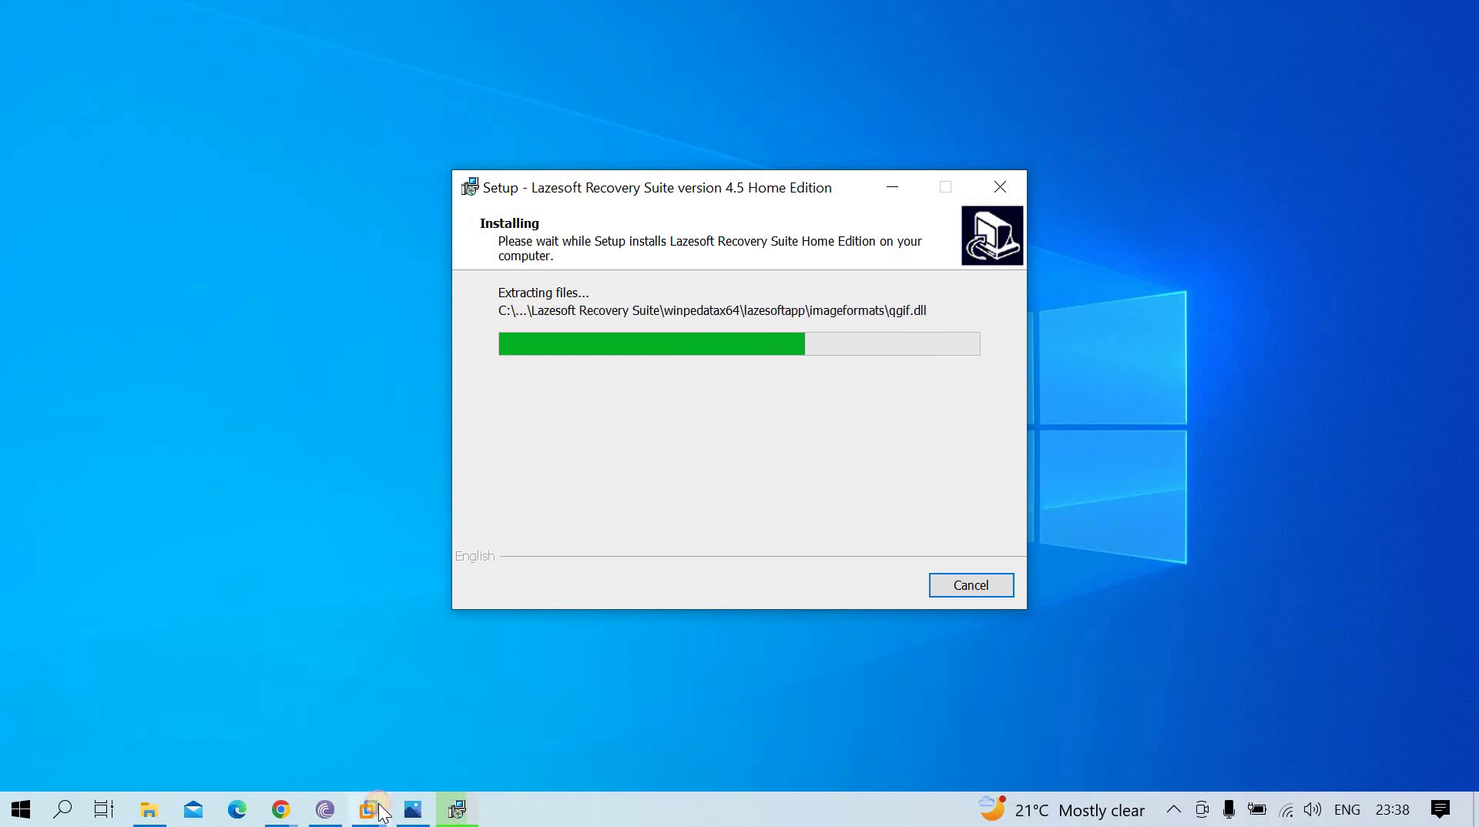
# Switch to VMware Workstation, exit full screen mode, shut down the Windows 11 x64 virtual machine from its sign-in screen and minimize the window.
pyautogui.moveTo(370, 811)
pyautogui.click(452, 689)
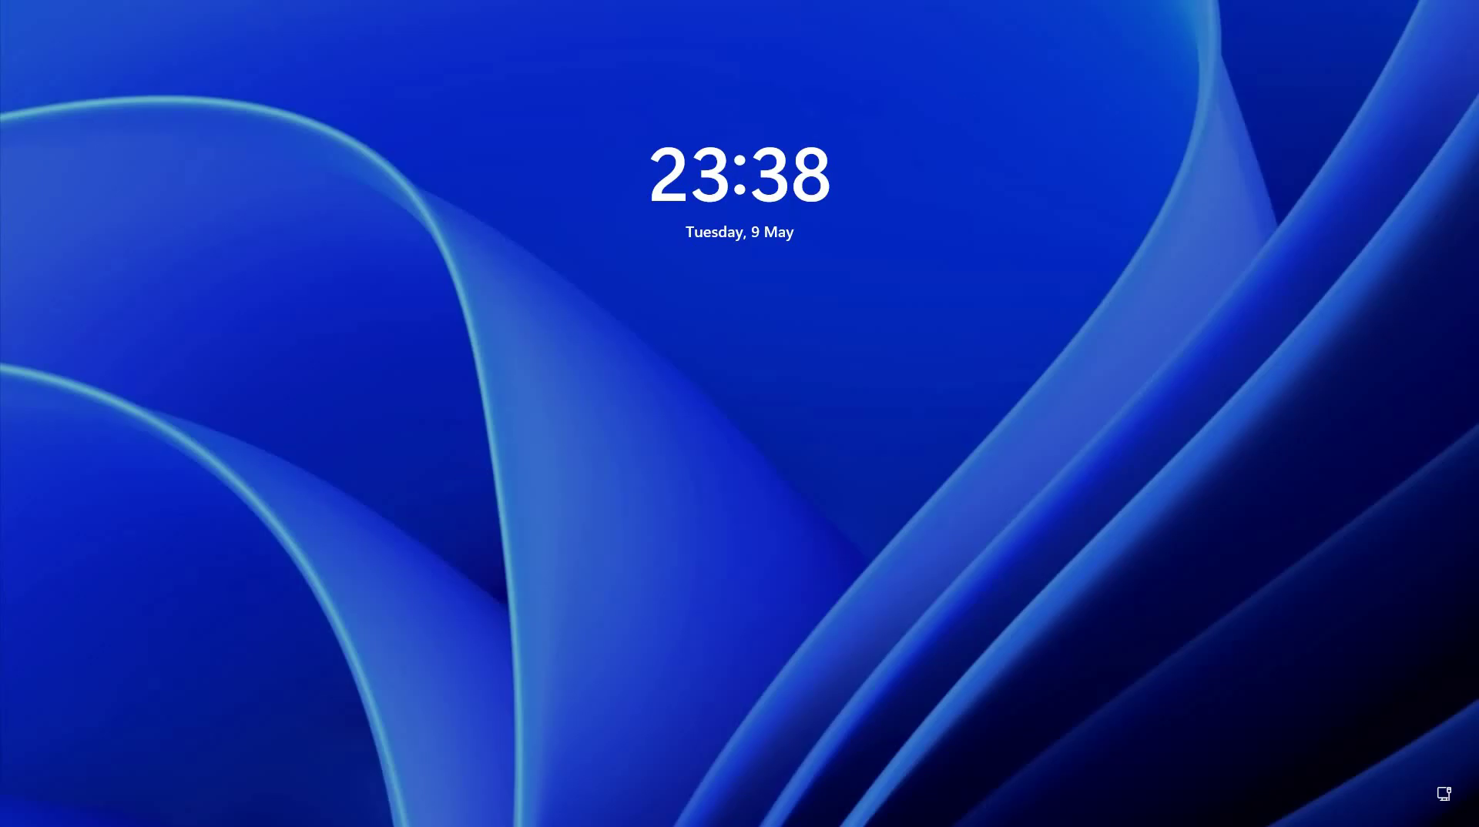
pyautogui.moveTo(1319, 17)
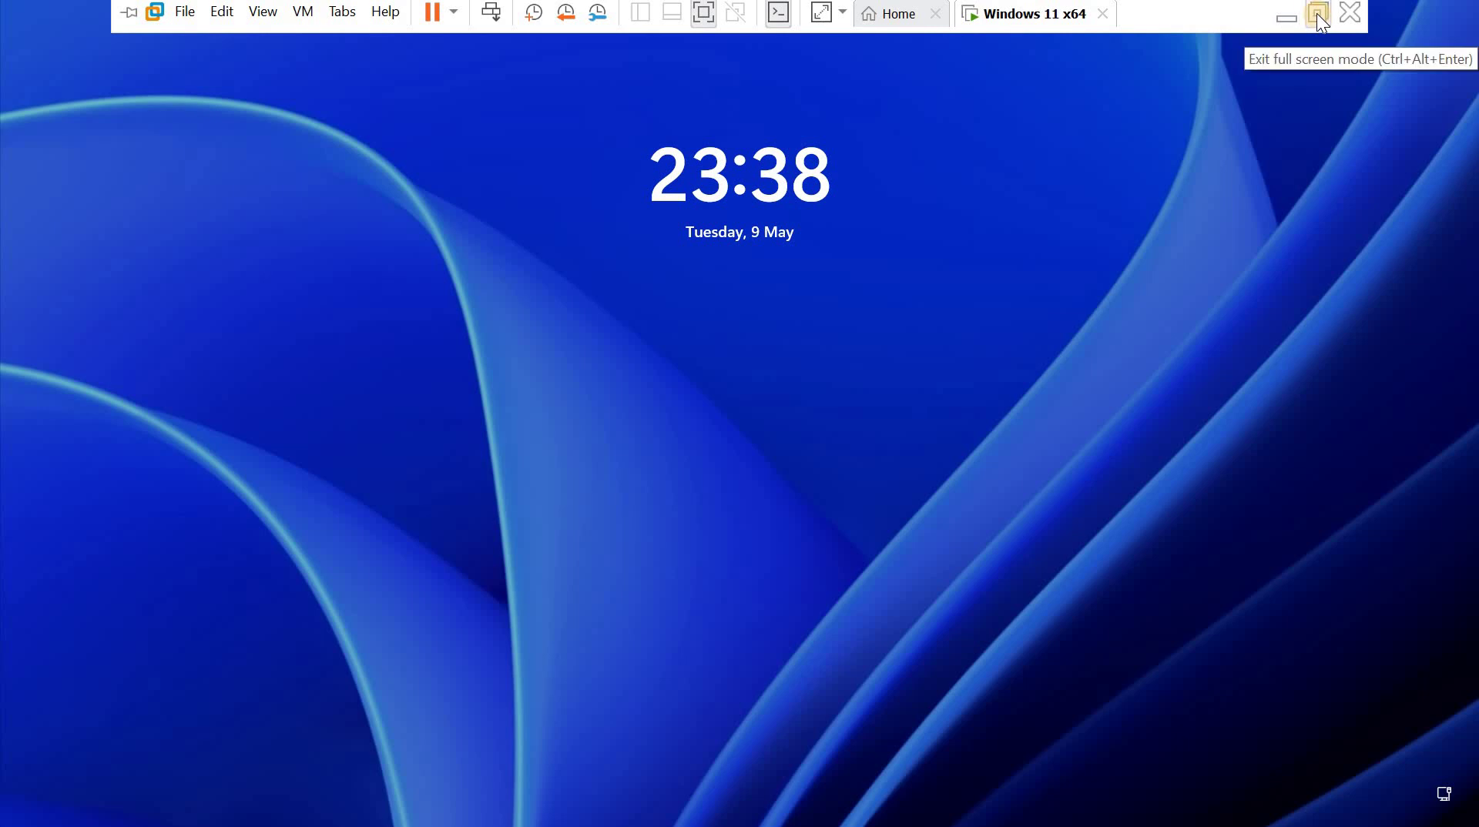
pyautogui.click(699, 14)
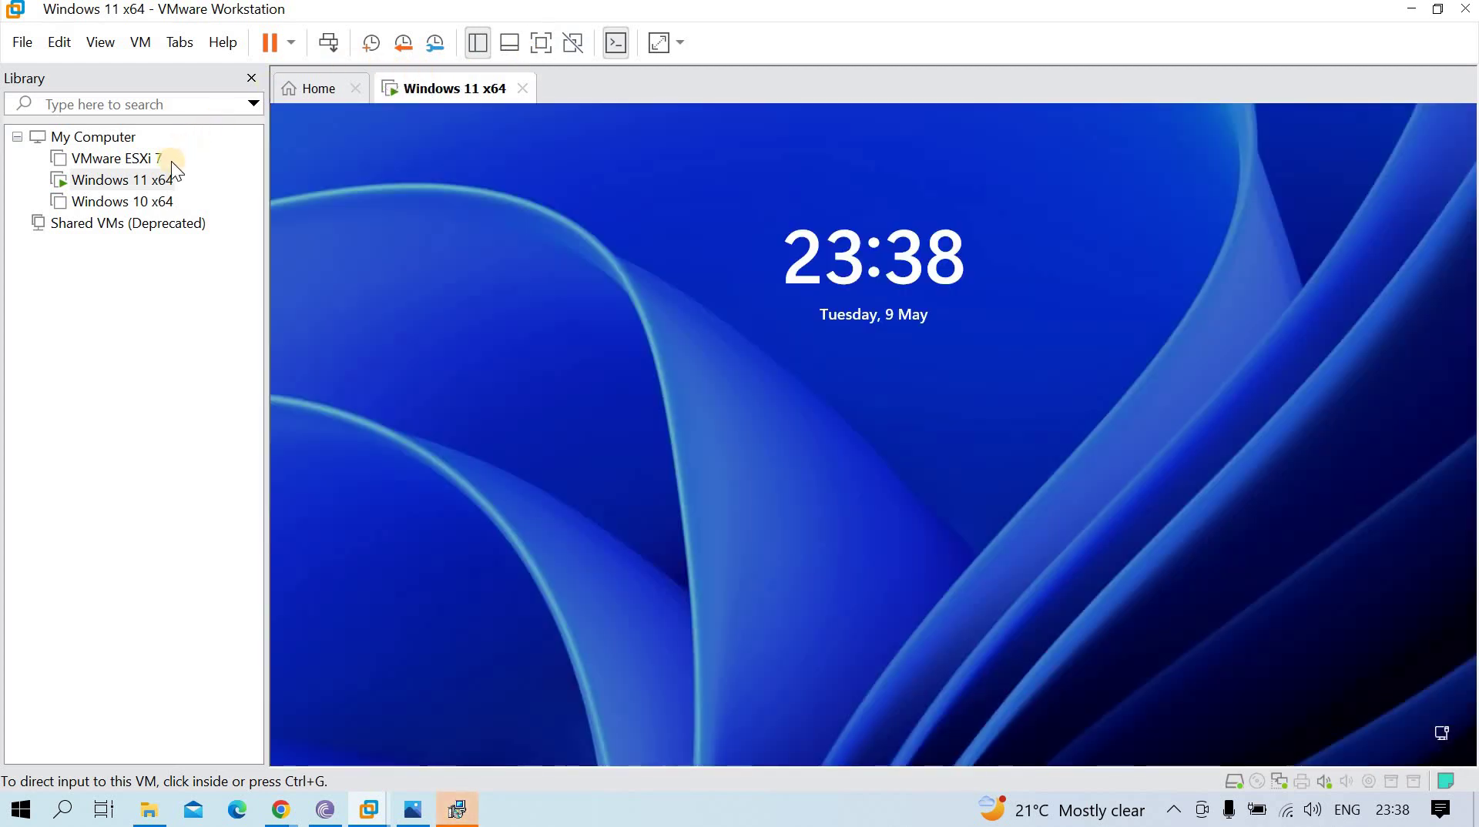
pyautogui.click(1211, 534)
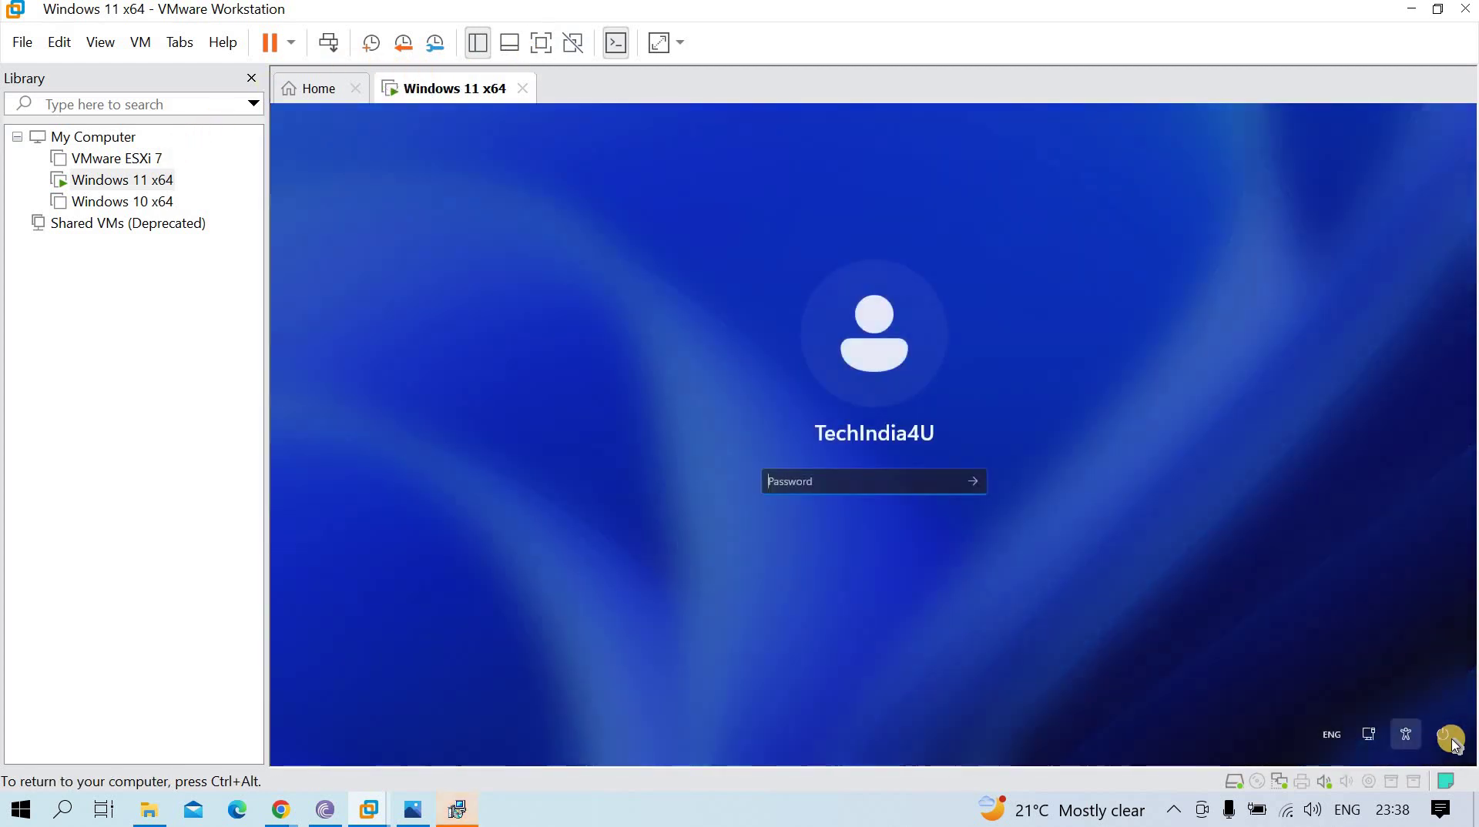
pyautogui.click(1440, 724)
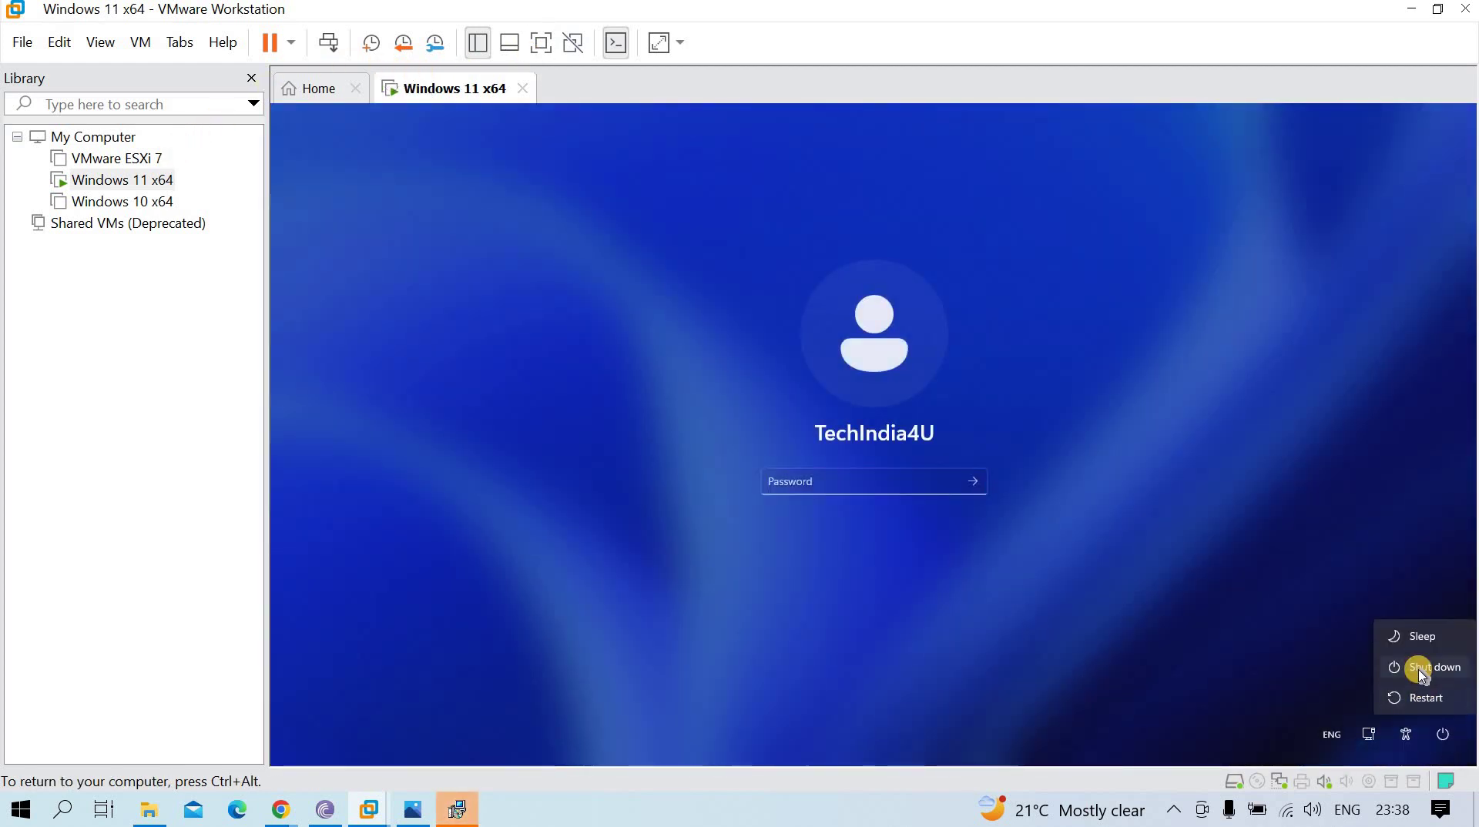
pyautogui.click(1416, 668)
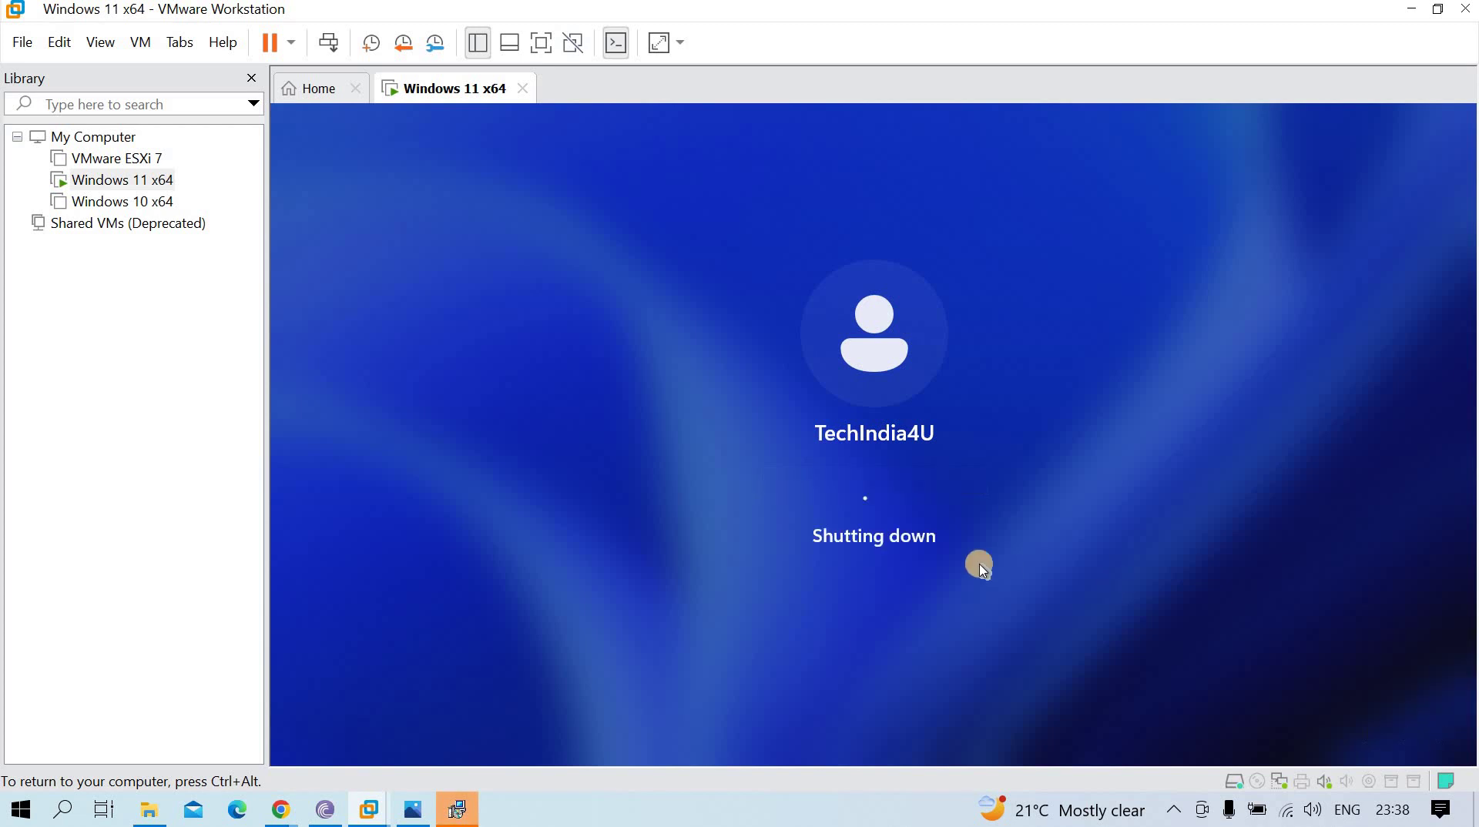
pyautogui.click(1408, 15)
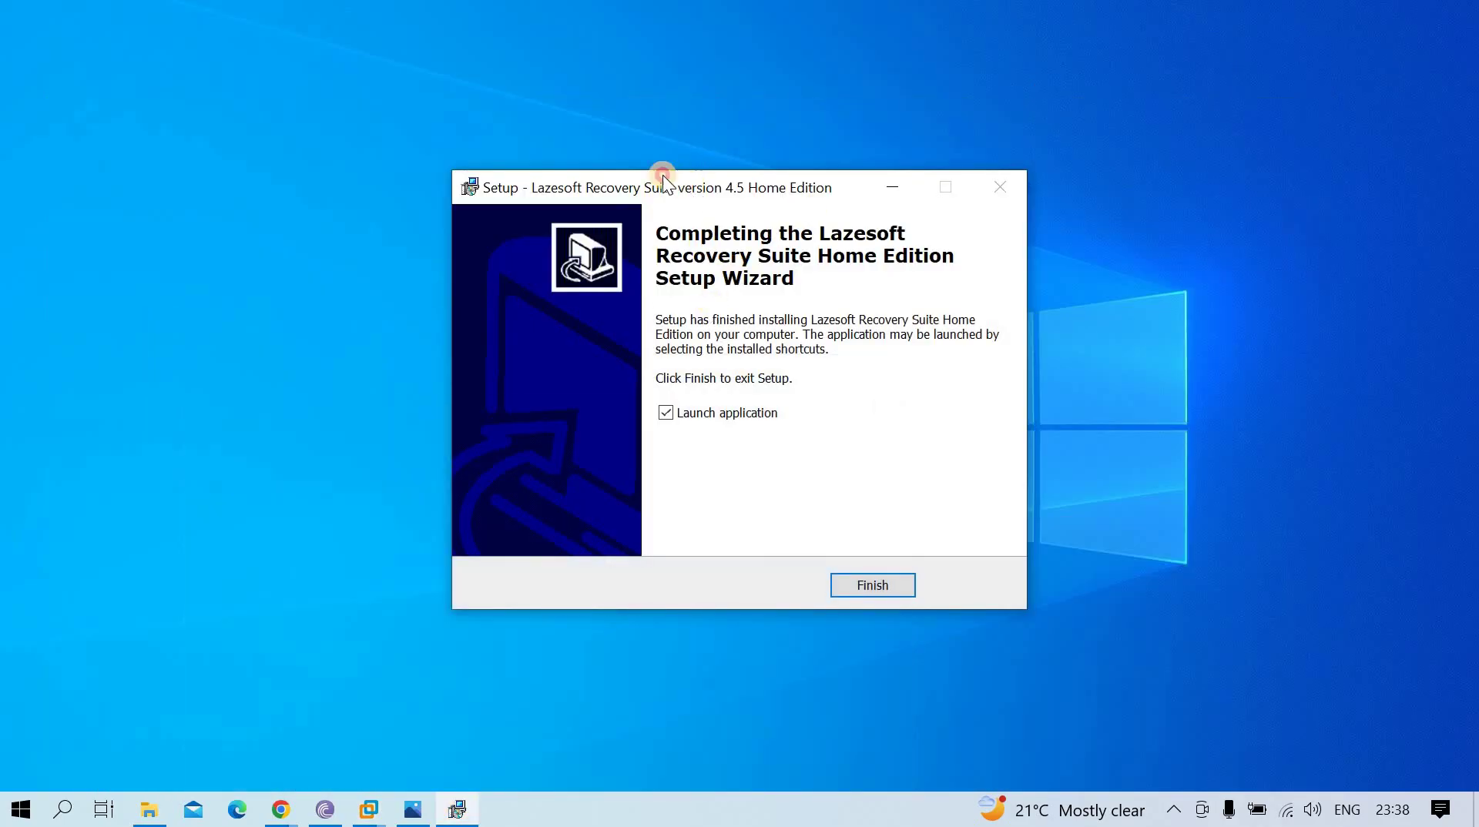
# Finish the Lazesoft Recovery Suite setup with Launch application enabled and dismiss the VMware removable devices hint.
pyautogui.moveTo(662, 176); pyautogui.dragTo(632, 166)
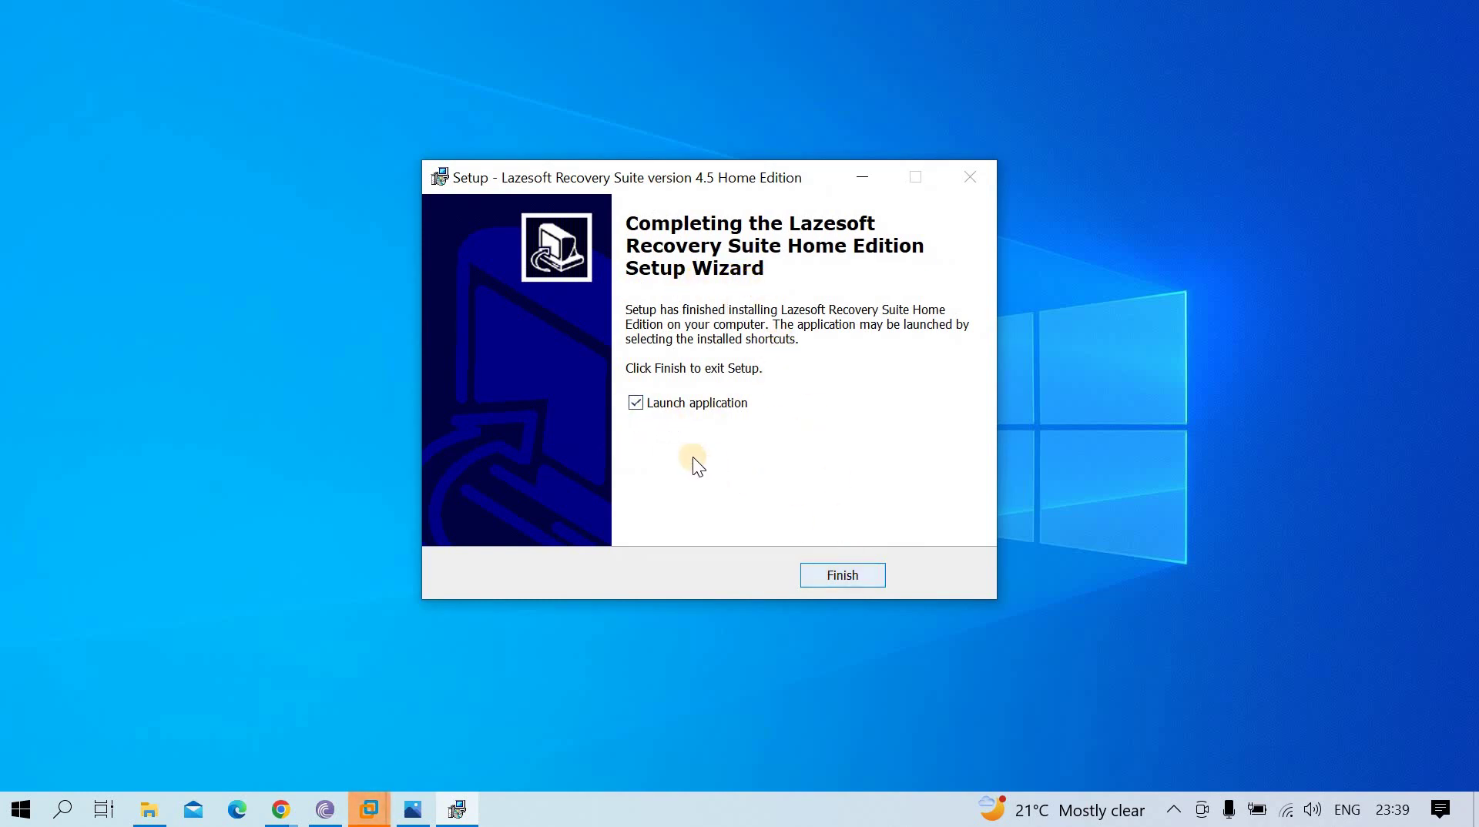
pyautogui.click(850, 575)
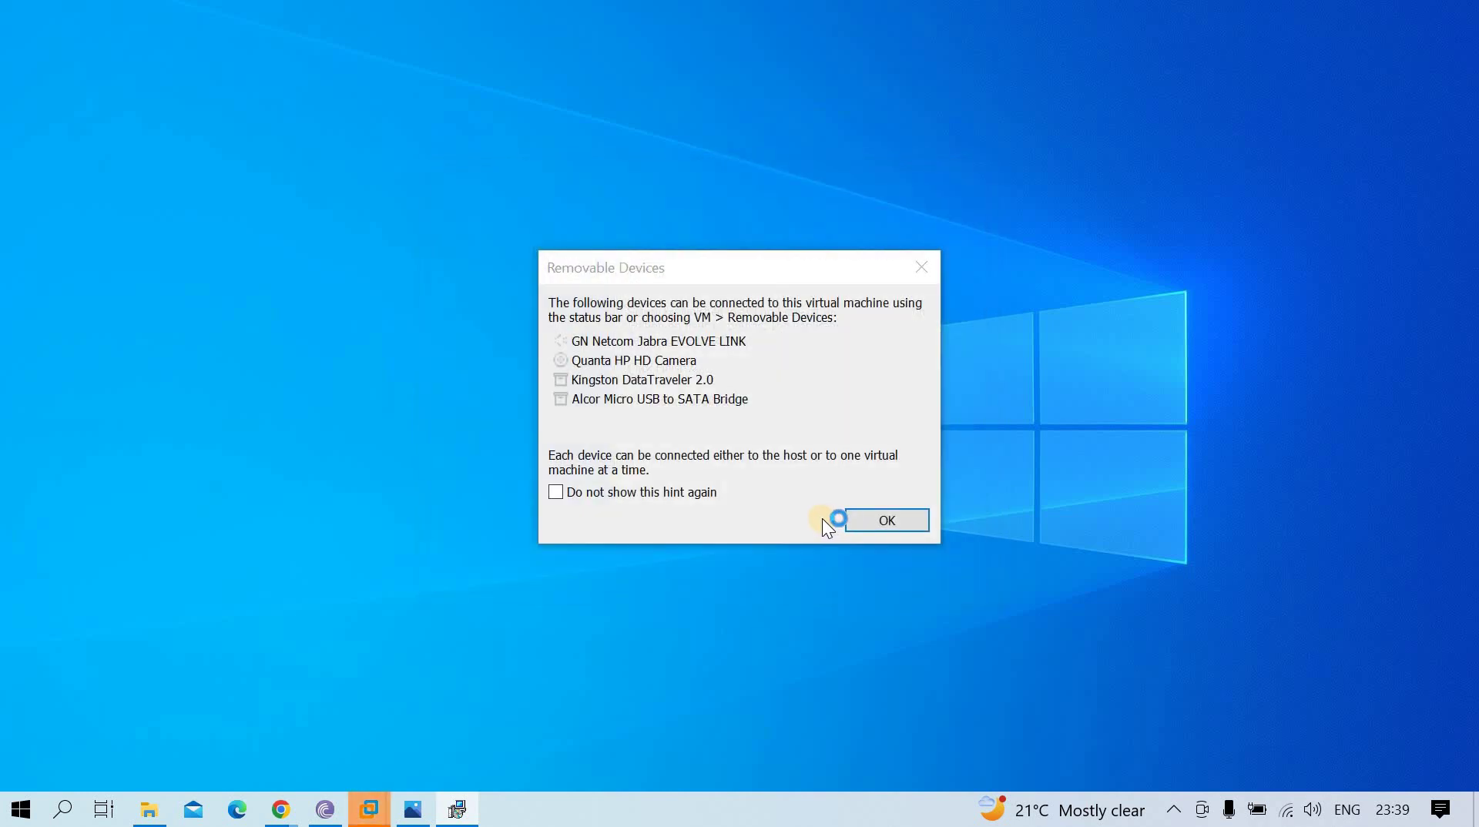
pyautogui.click(884, 530)
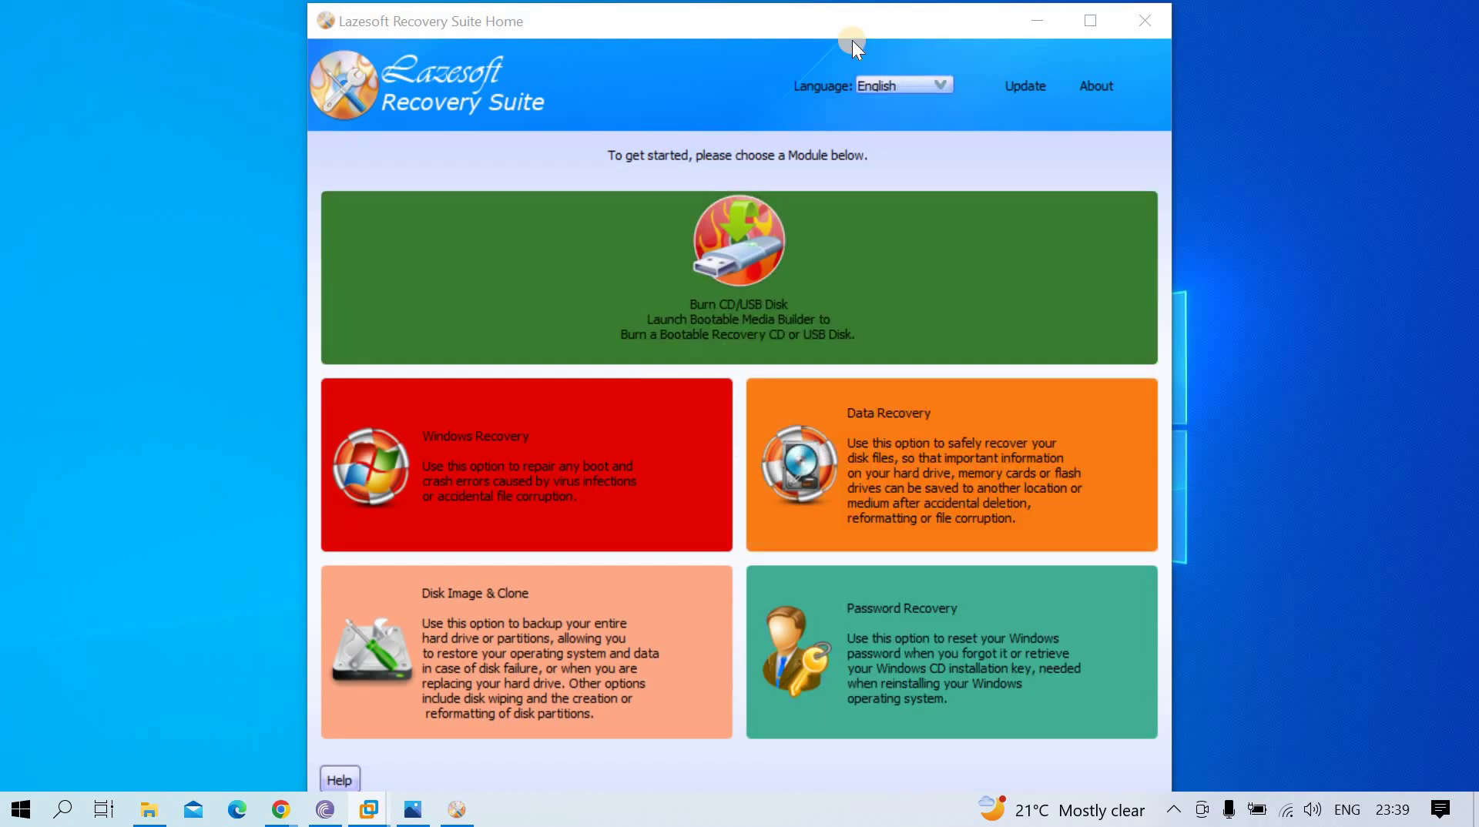
pyautogui.moveTo(844, 29); pyautogui.dragTo(825, 28)
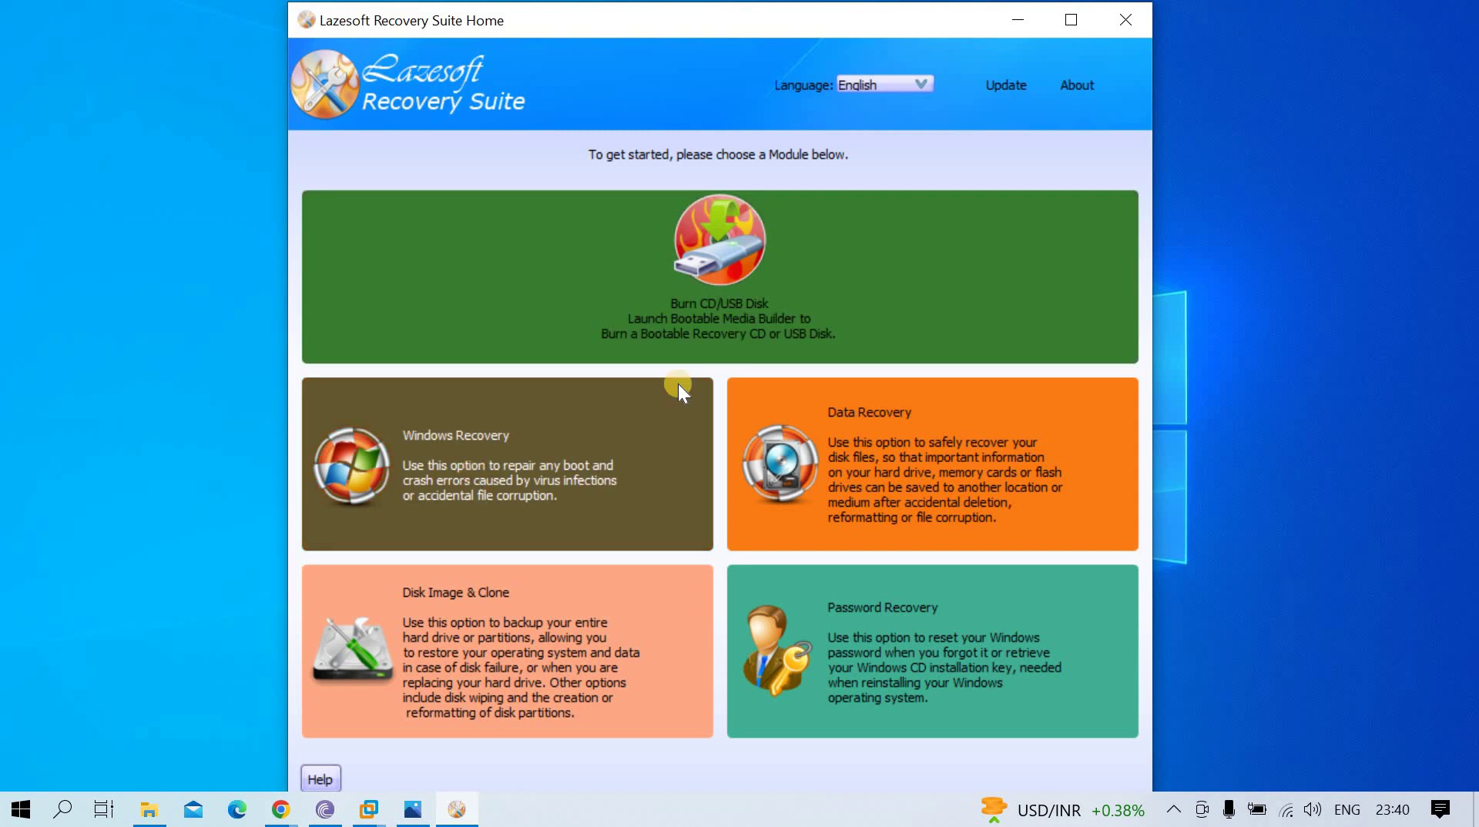
# Switch to File Explorer and check the PENDRIVE2GB (D:) drive under This PC.
pyautogui.click(158, 815)
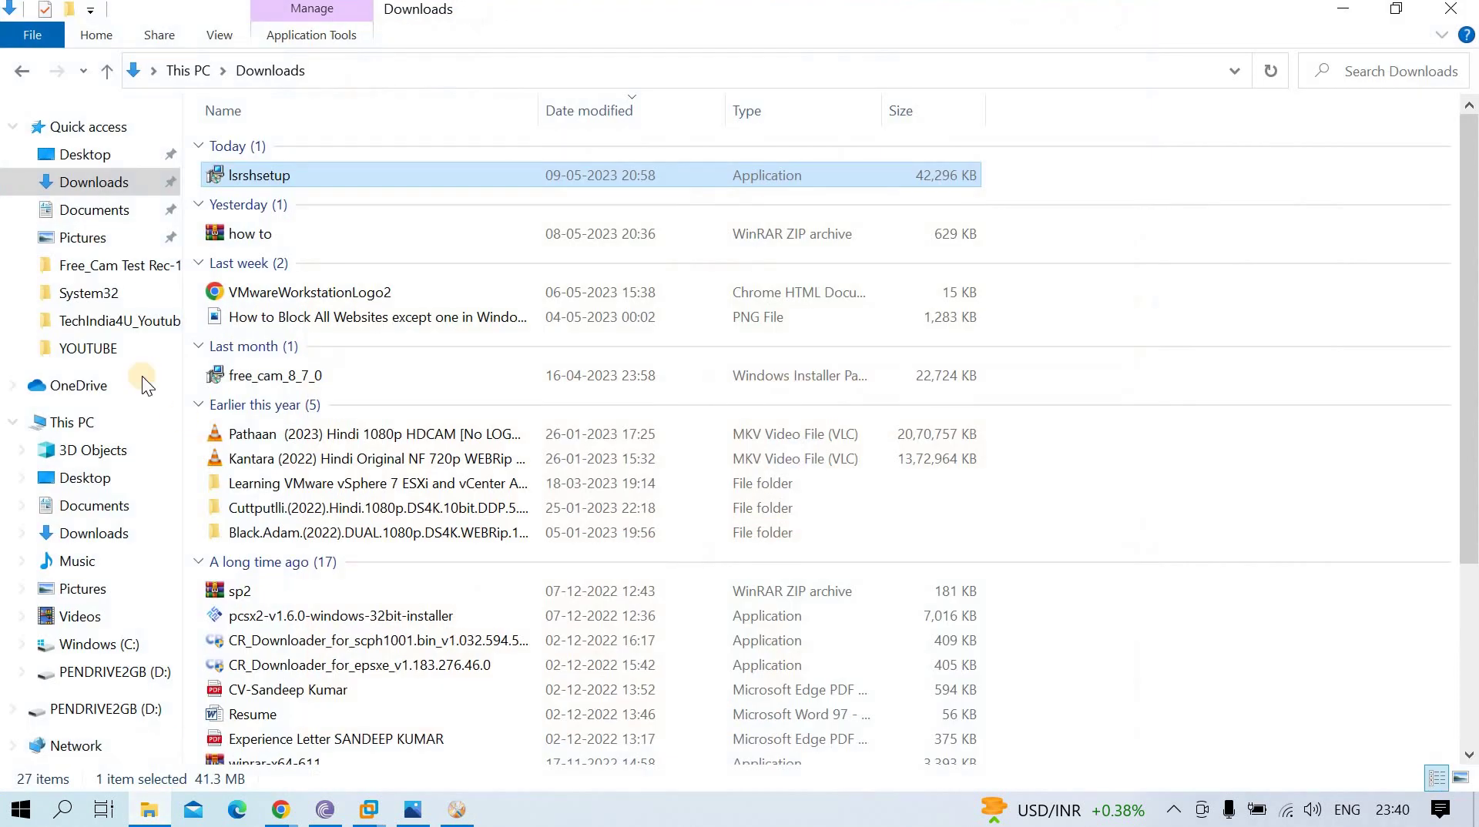
pyautogui.click(73, 422)
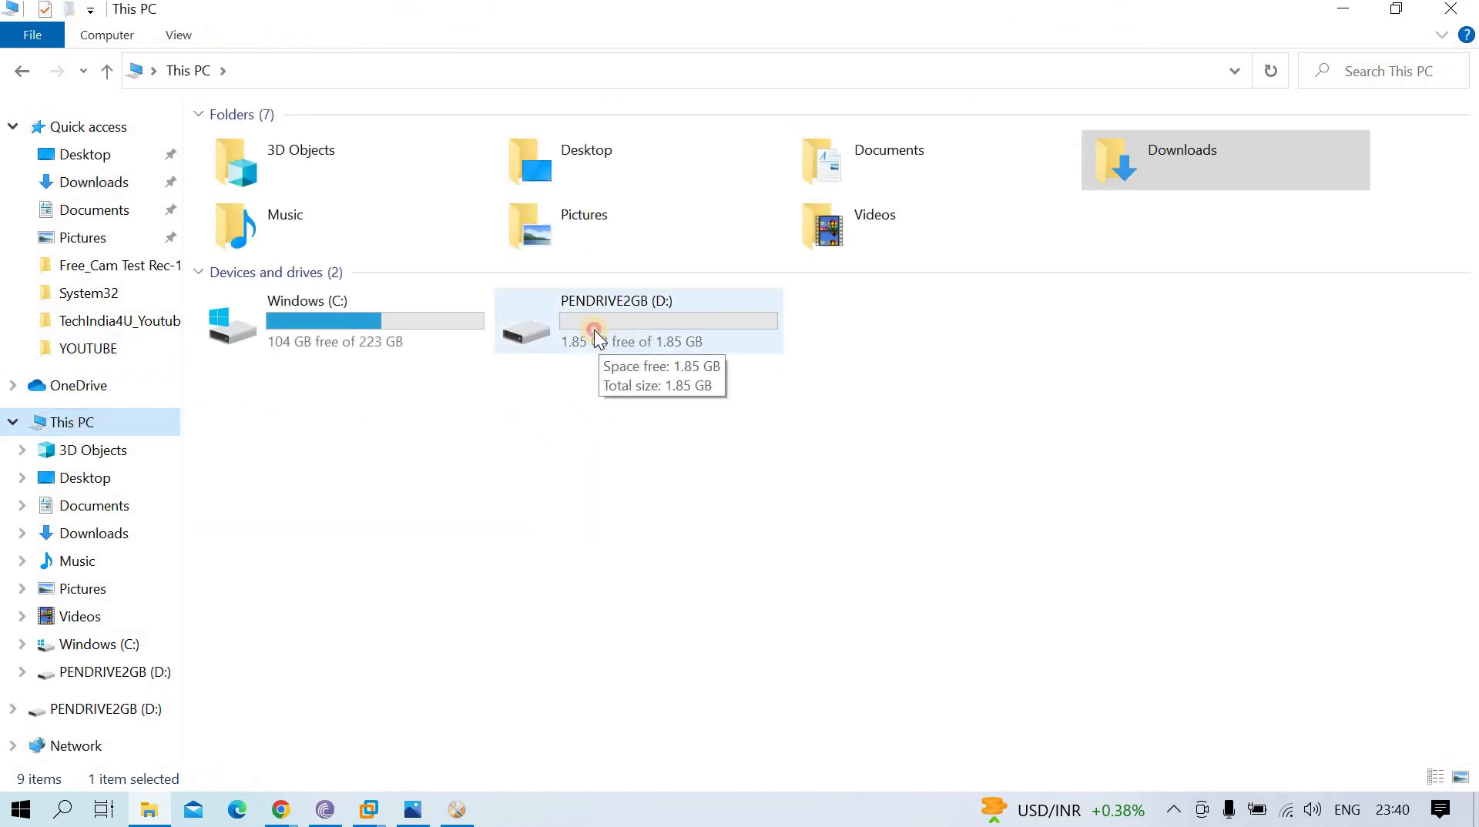
pyautogui.click(623, 341)
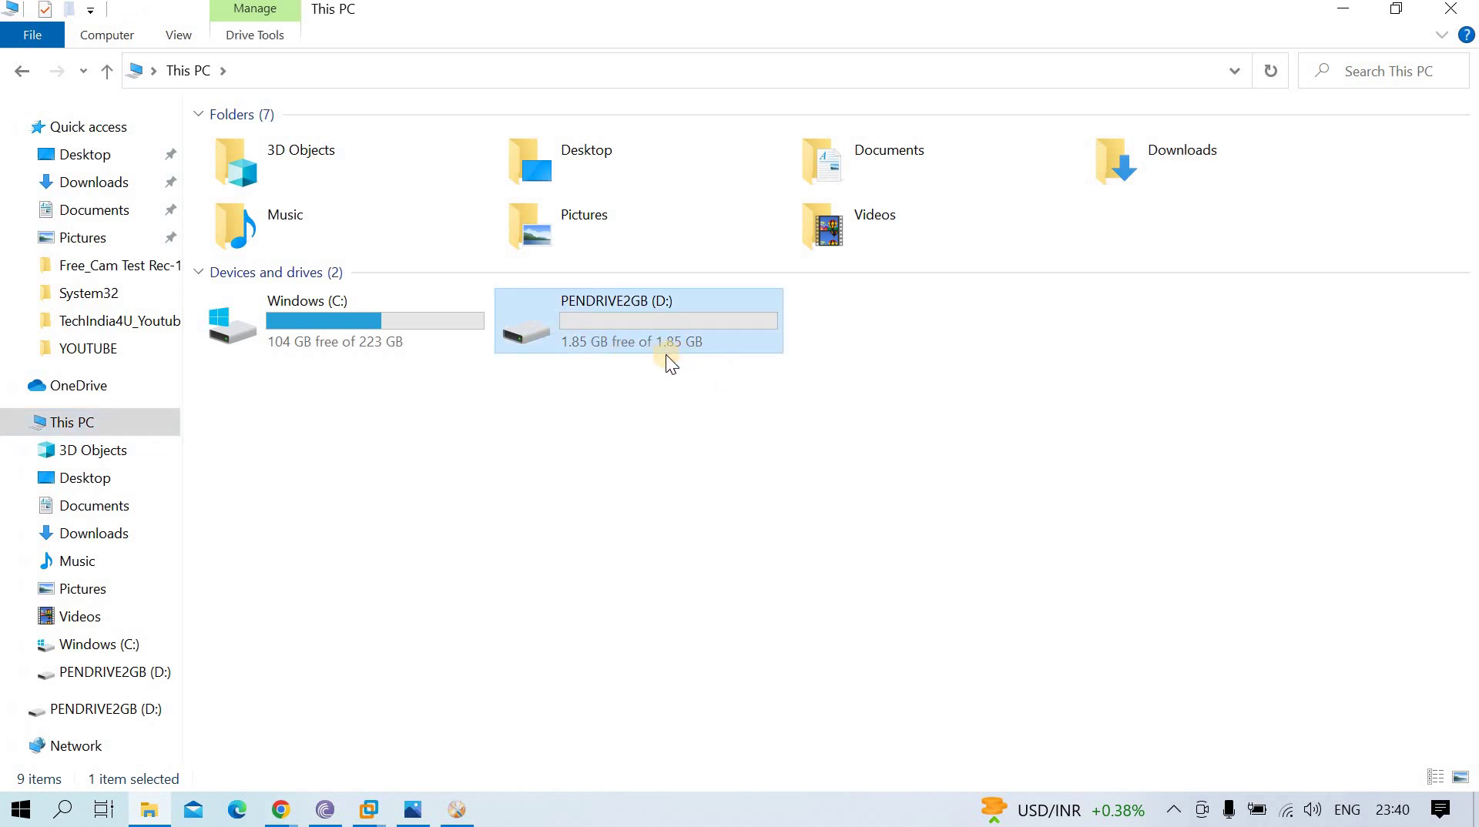
pyautogui.click(1338, 14)
# Launch the Burn CD/USB Disk media builder and set the target computer's Windows version to Windows 10 64 bit.
pyautogui.click(880, 206)
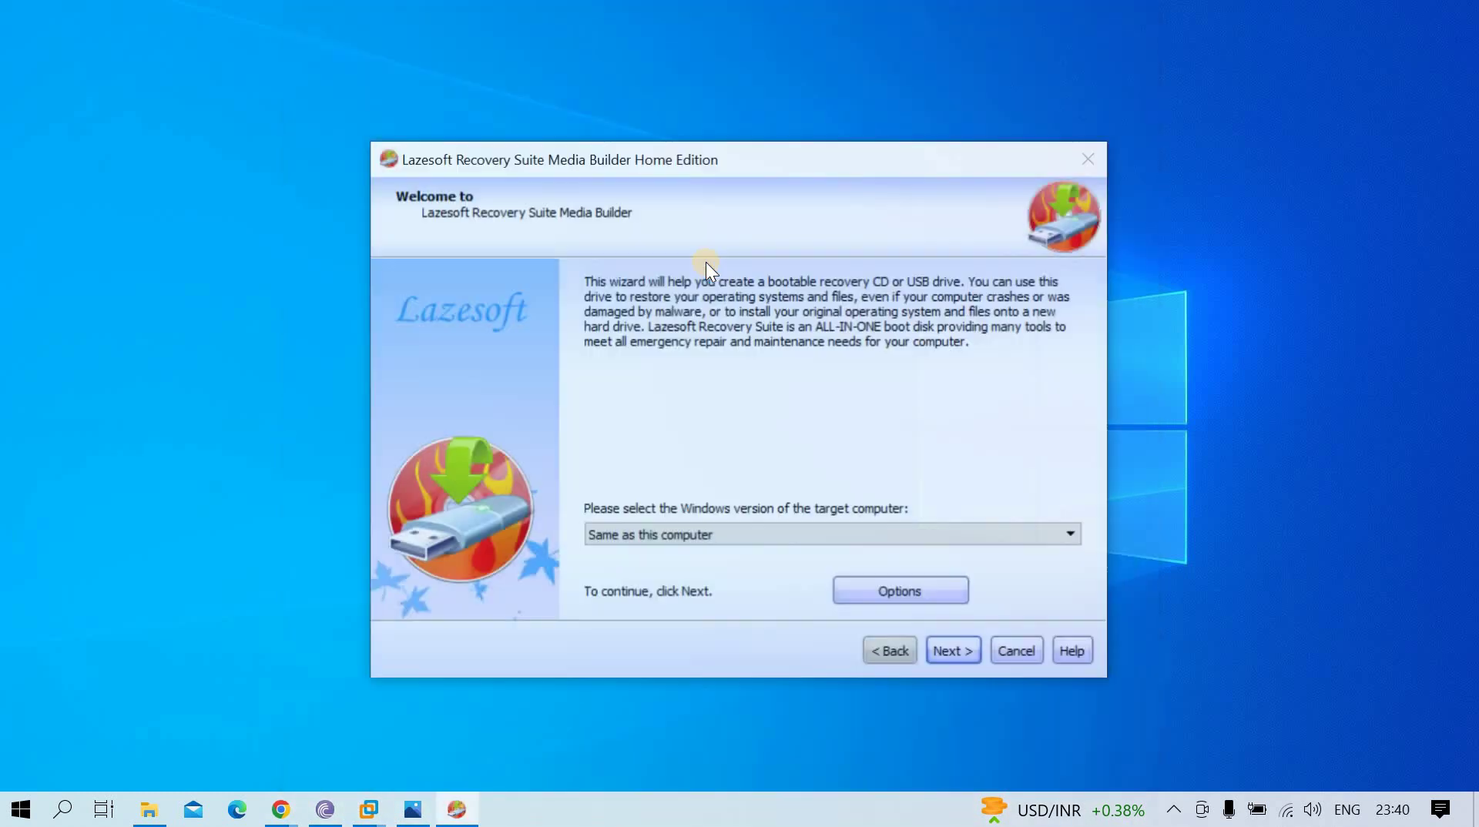
pyautogui.click(738, 230)
pyautogui.moveTo(701, 160); pyautogui.dragTo(635, 127)
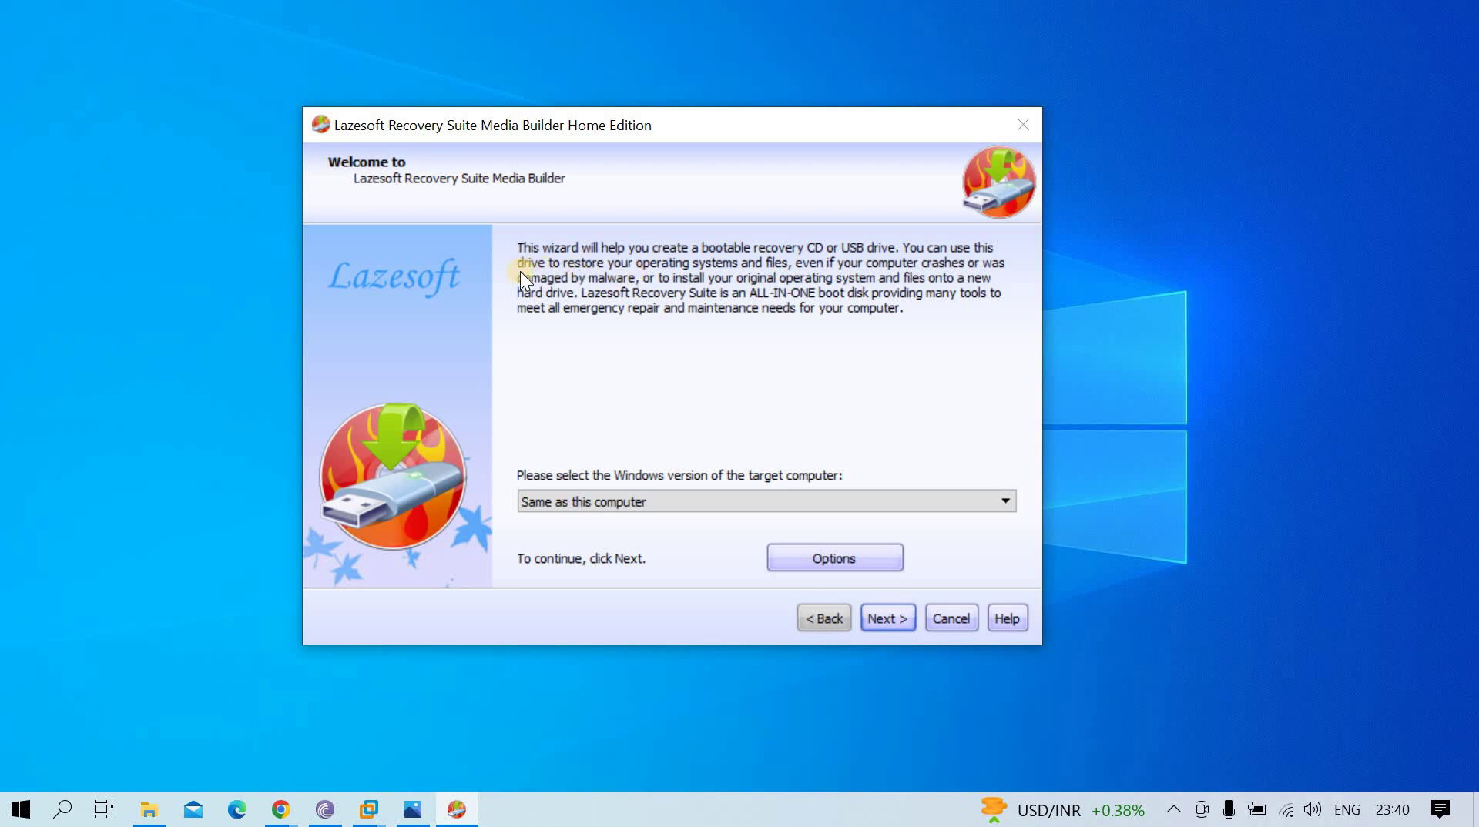
pyautogui.click(603, 501)
pyautogui.click(603, 501)
pyautogui.click(623, 504)
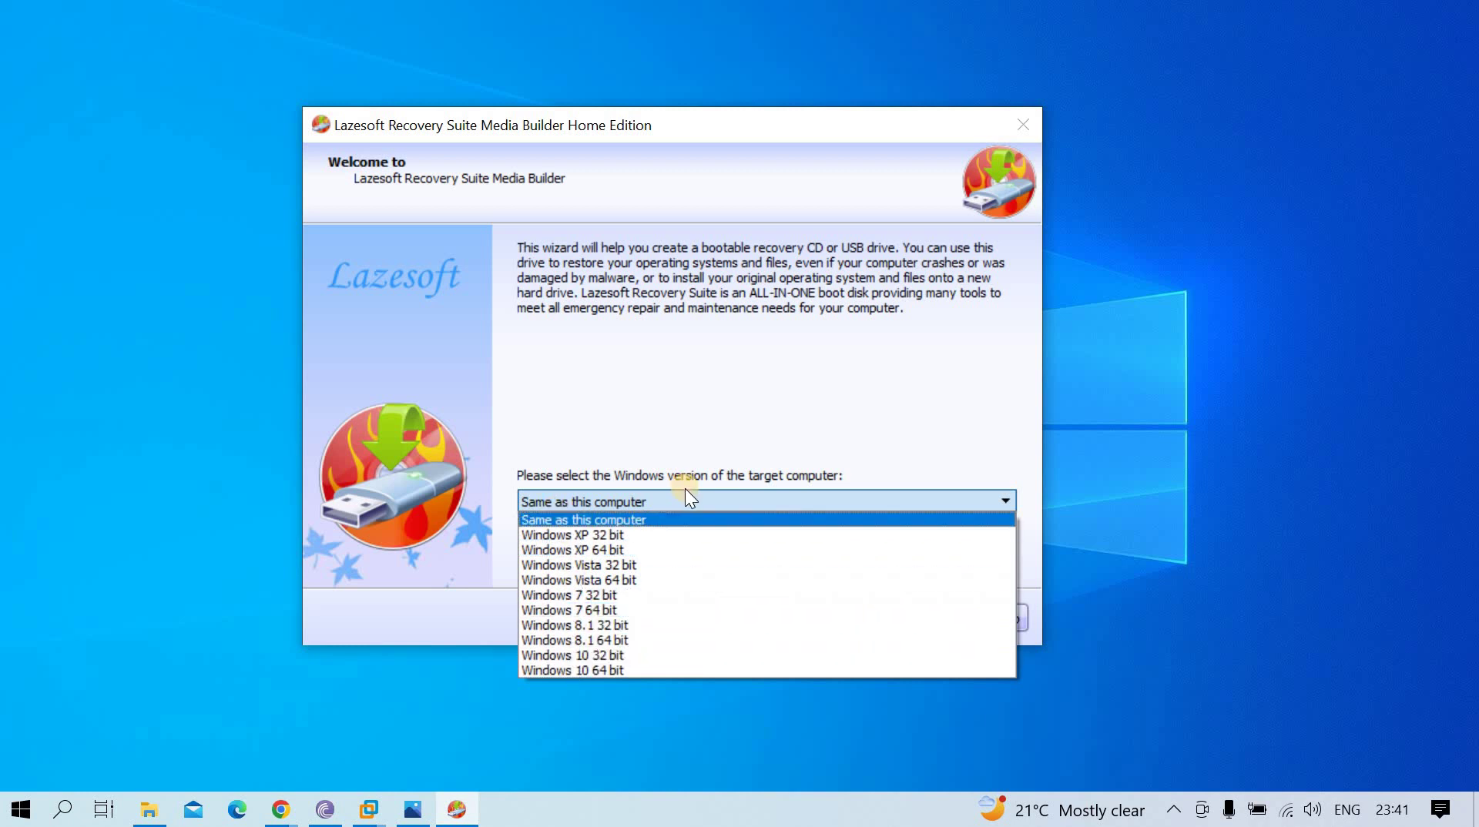
pyautogui.click(613, 672)
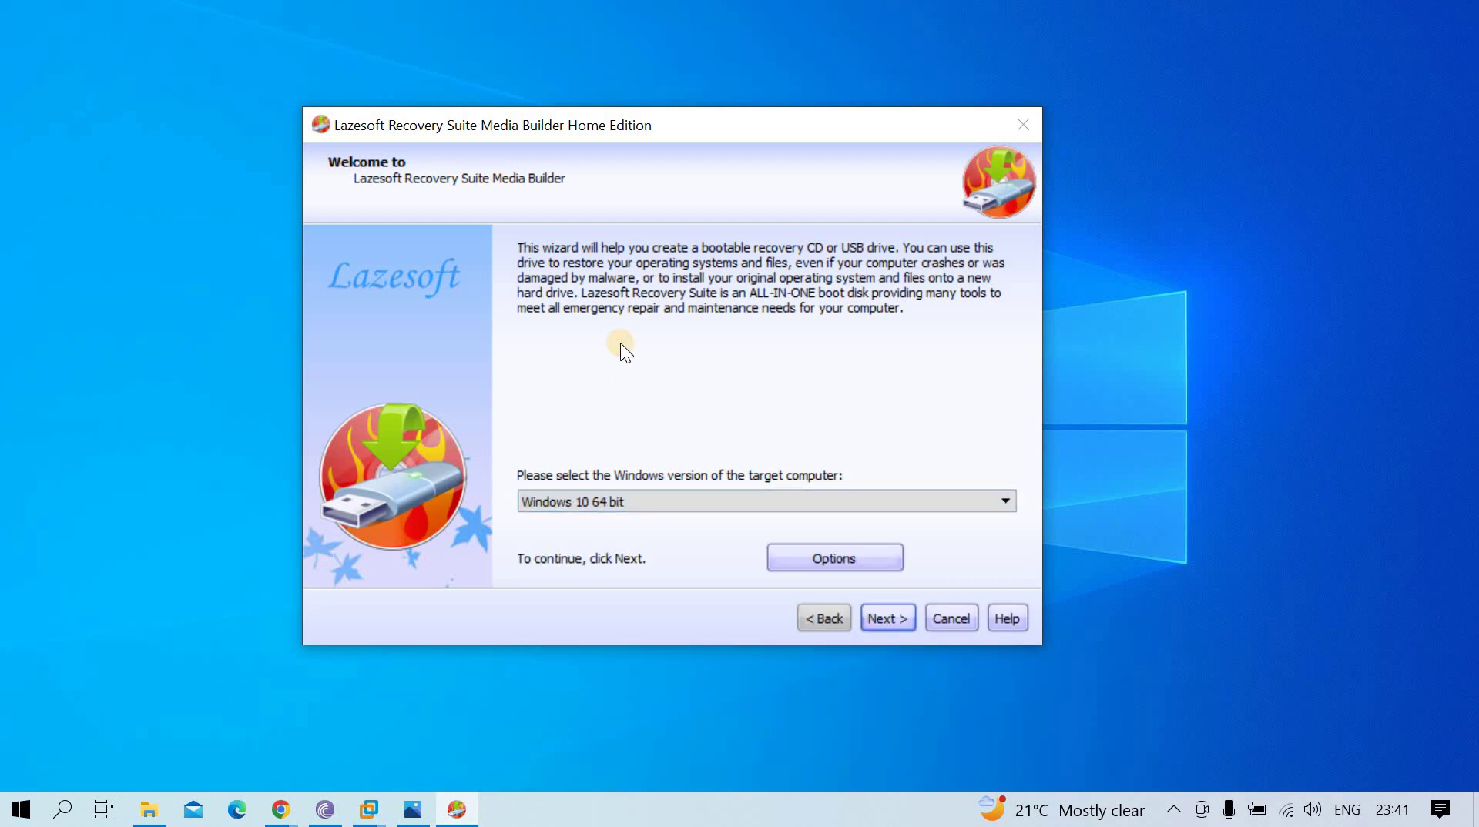
pyautogui.click(594, 499)
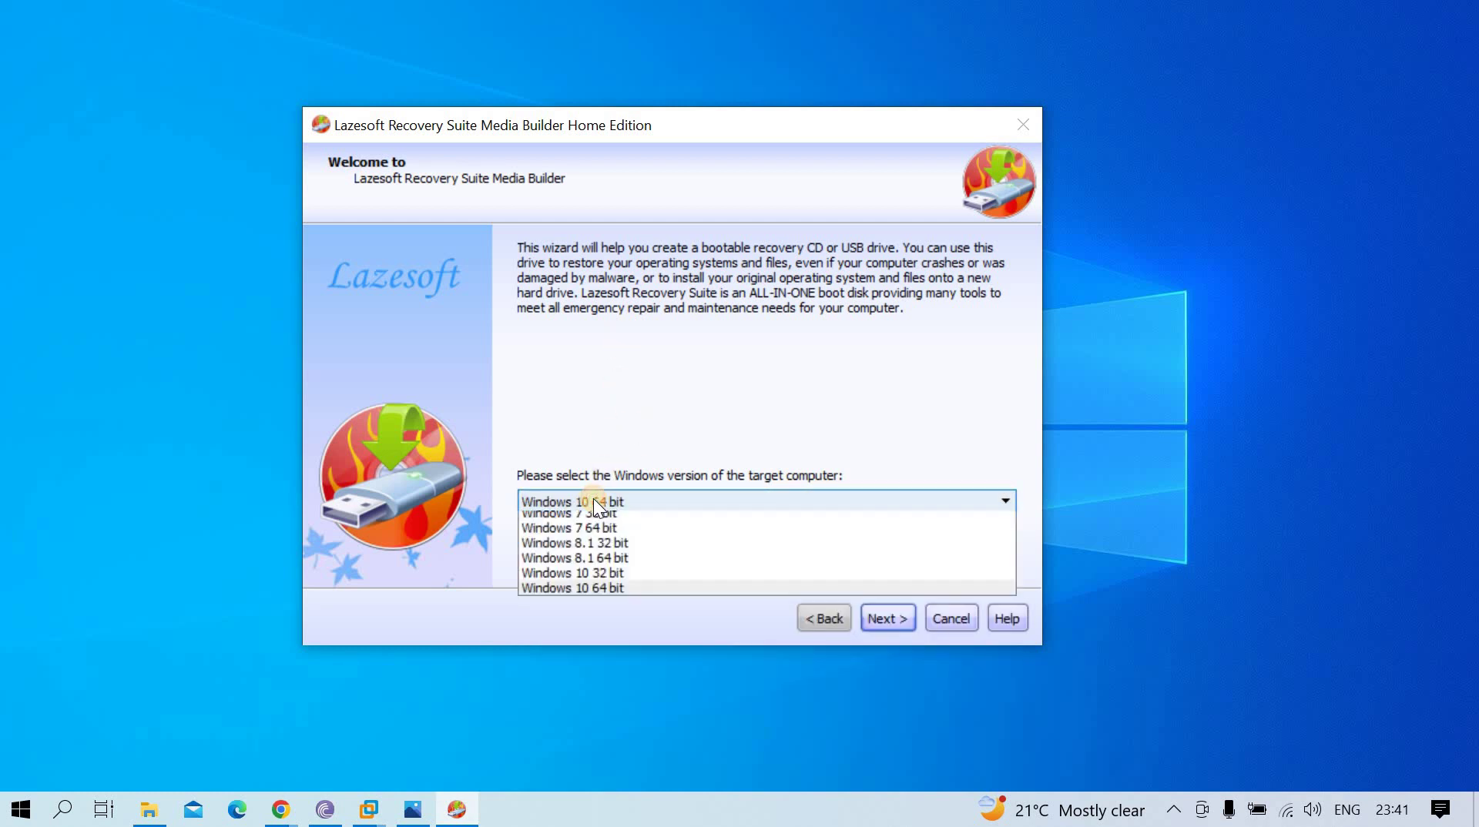
pyautogui.click(594, 499)
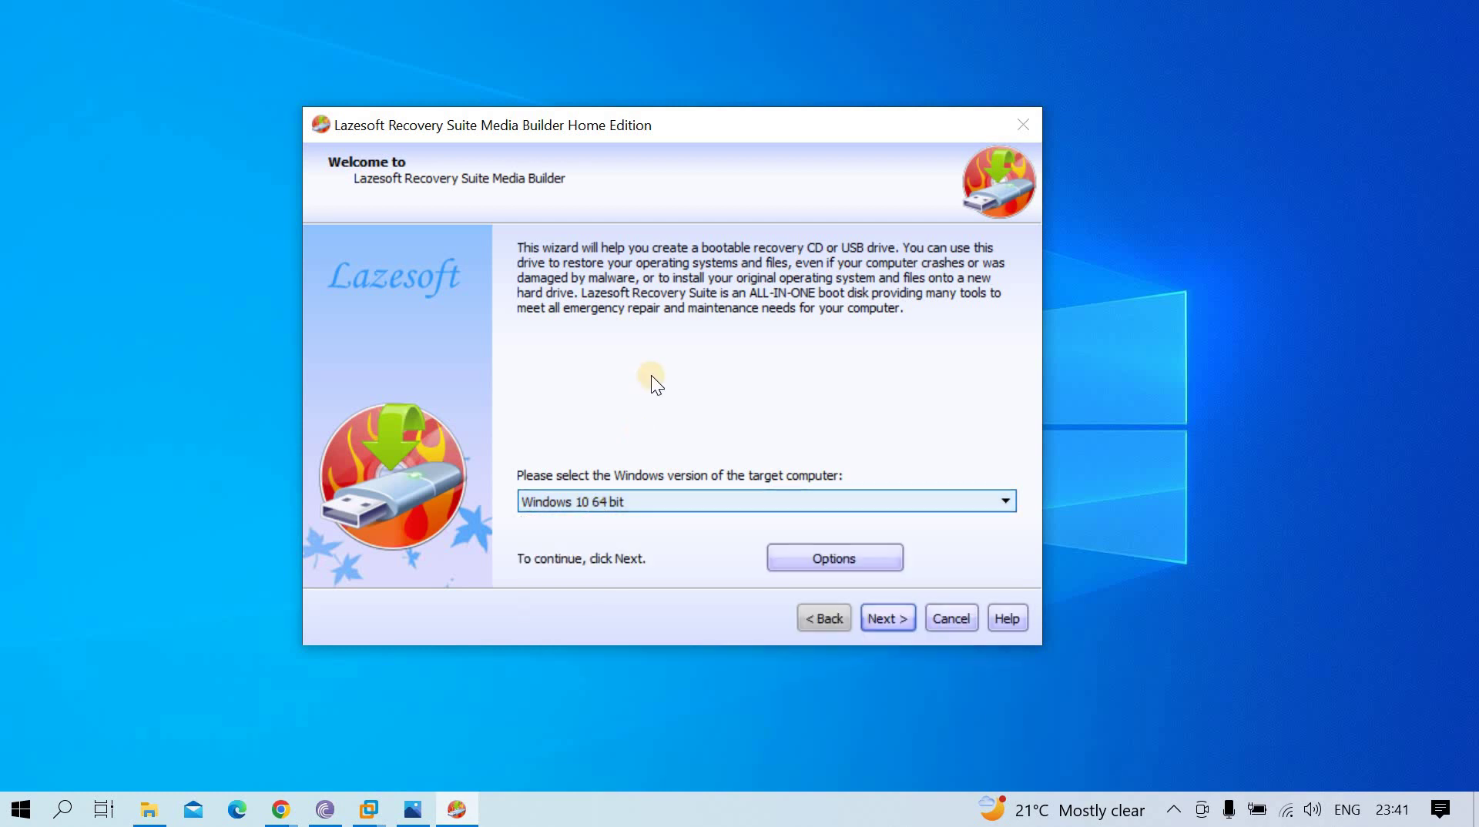
# Review the media builder's WinPE version, custom driver and USB boot disk options, then cancel without changes.
pyautogui.click(844, 559)
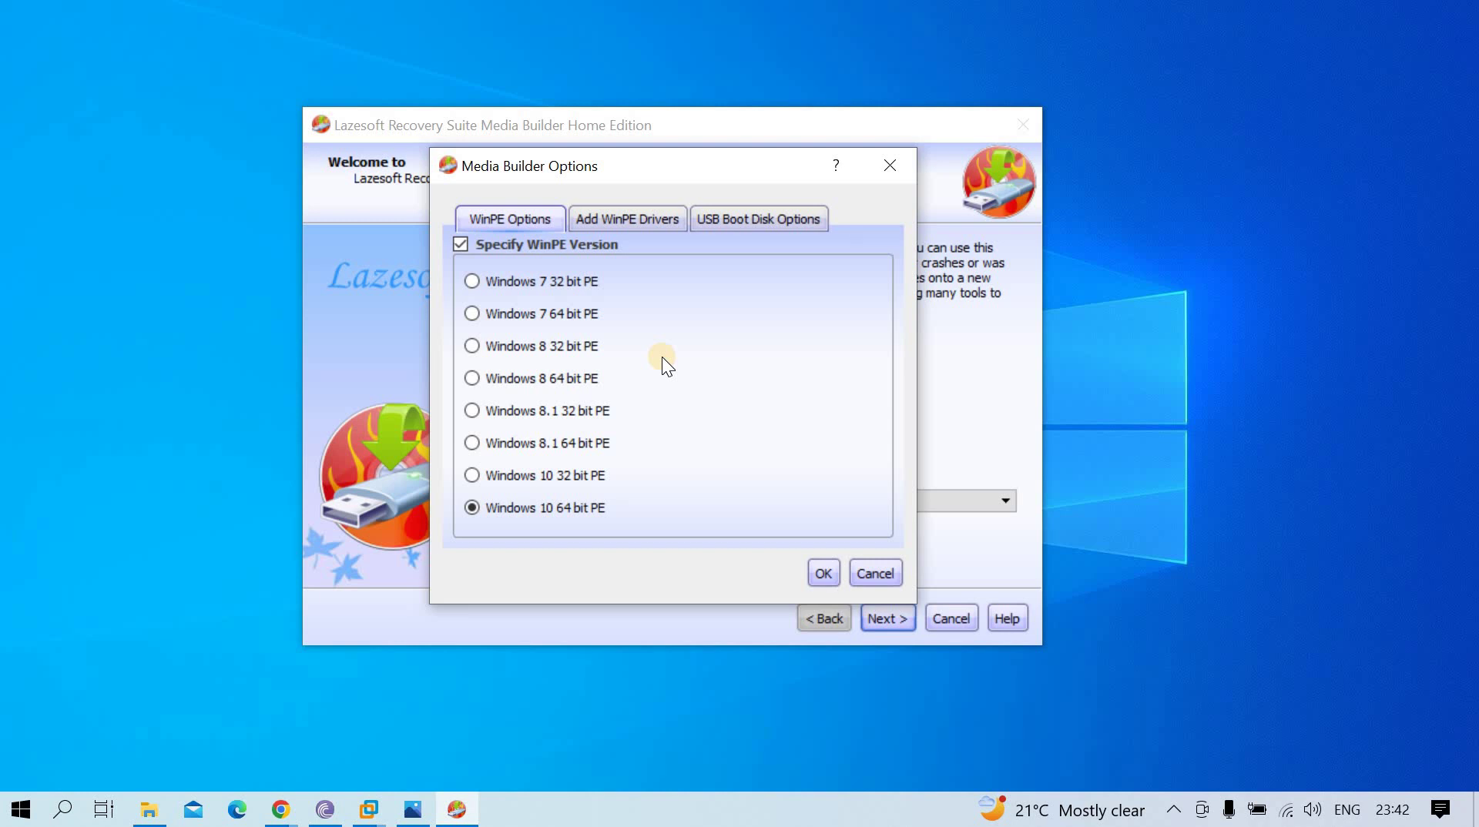
pyautogui.click(633, 219)
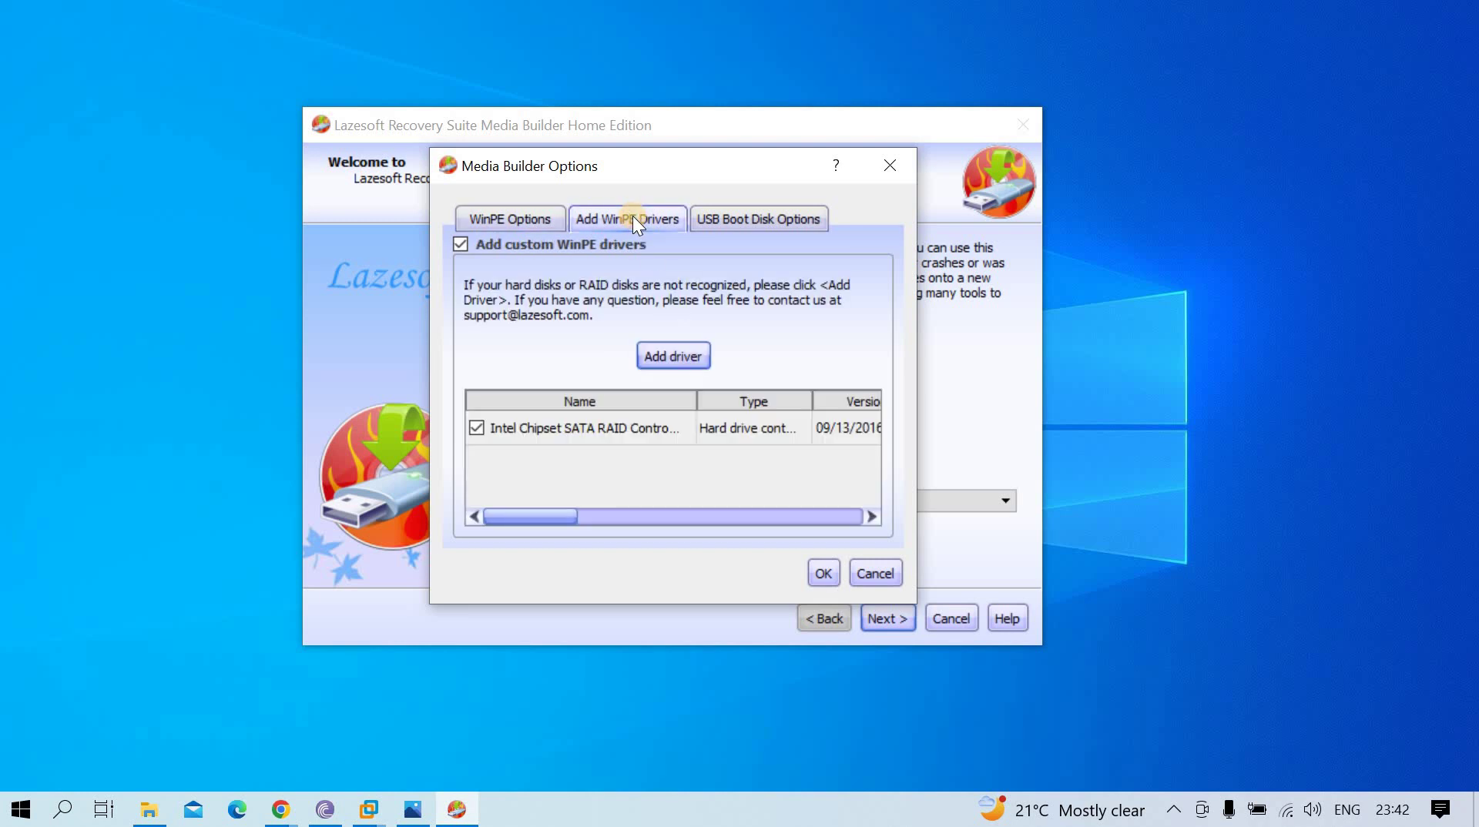
pyautogui.click(760, 220)
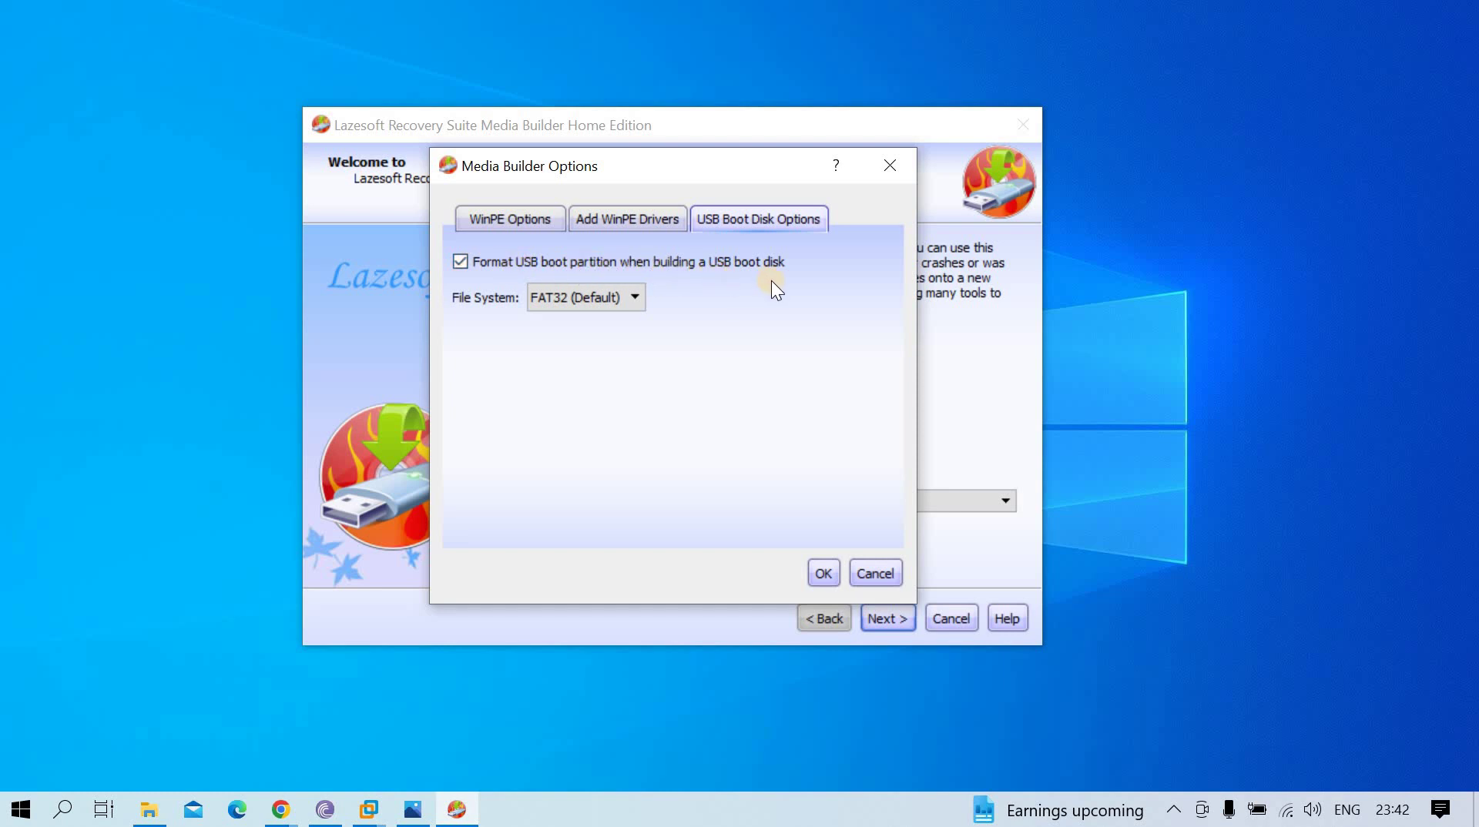
pyautogui.click(505, 219)
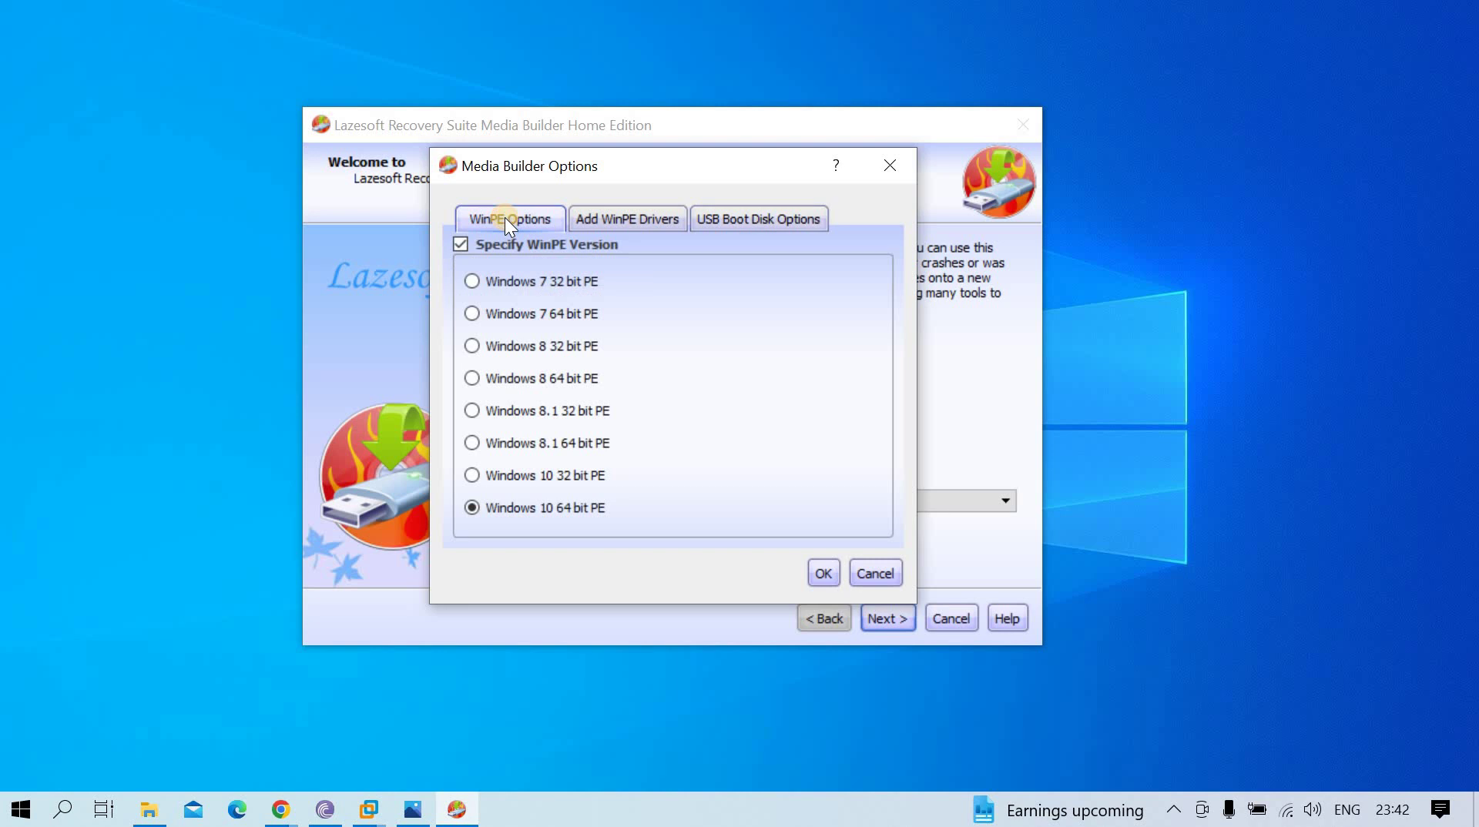
pyautogui.click(875, 574)
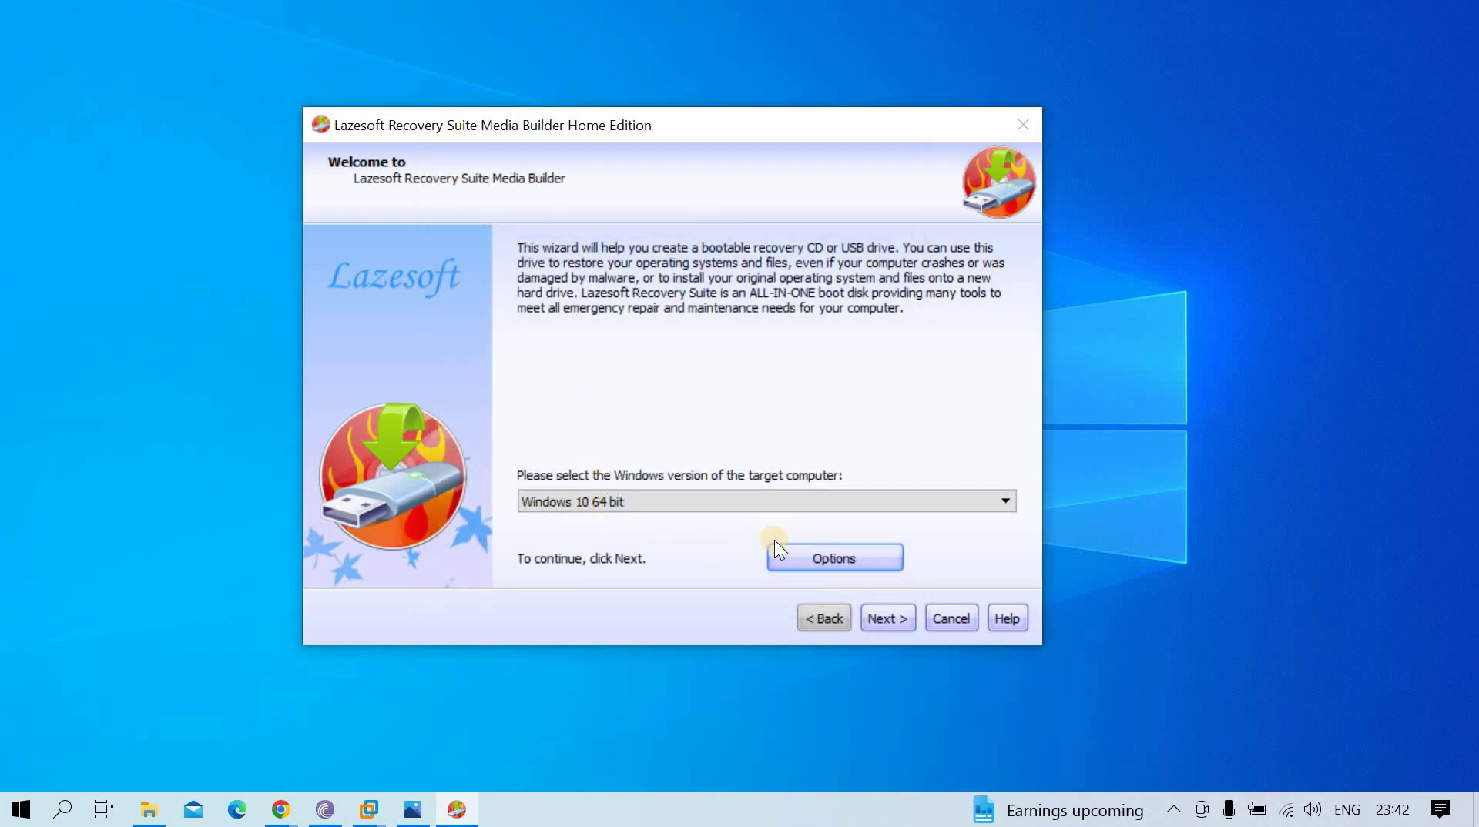
# Continue to the bootable media selection and check the connected pendrive's drive letter in File Explorer.
pyautogui.click(893, 618)
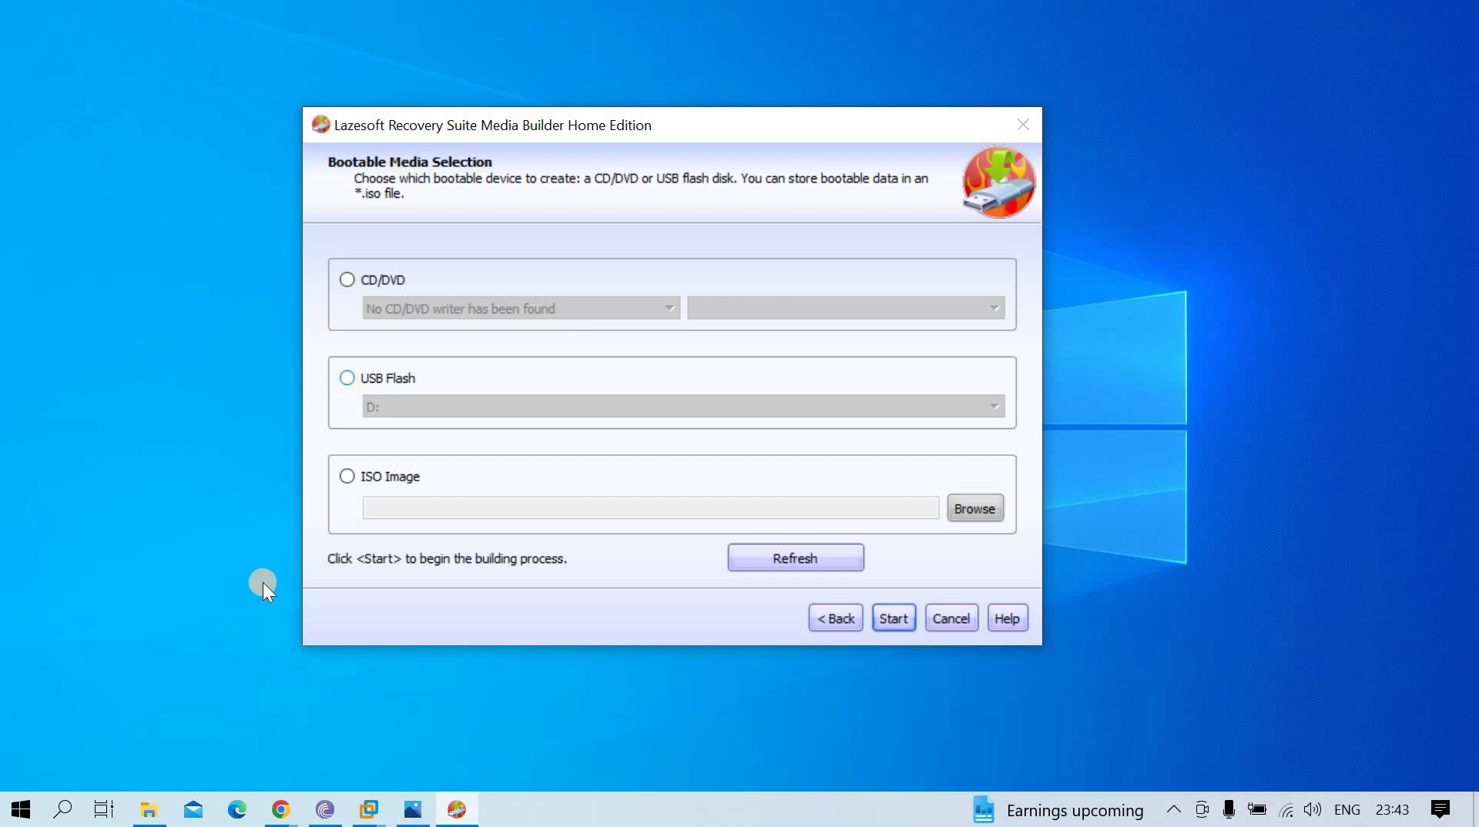
pyautogui.click(150, 808)
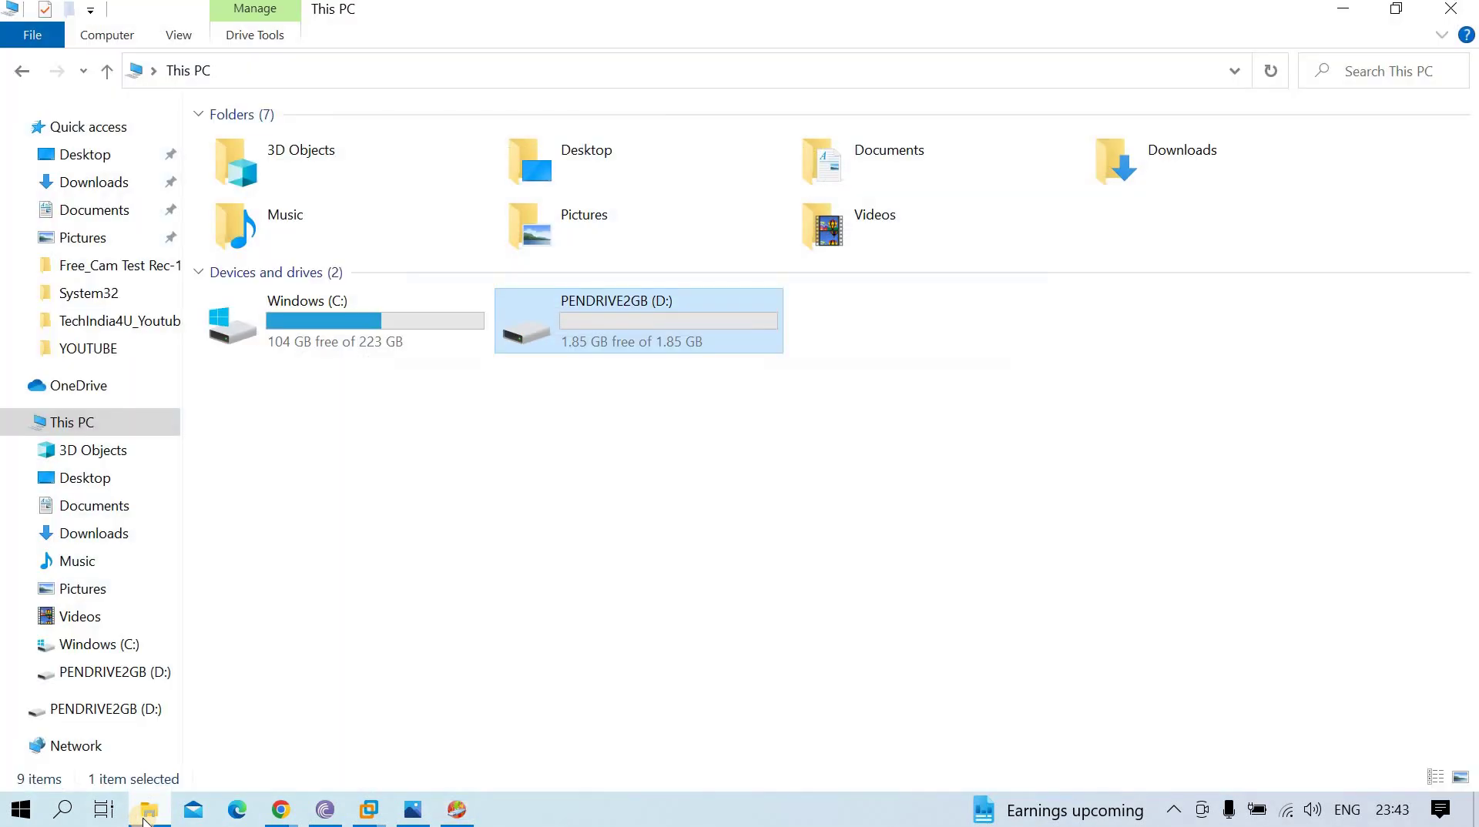
pyautogui.click(1344, 14)
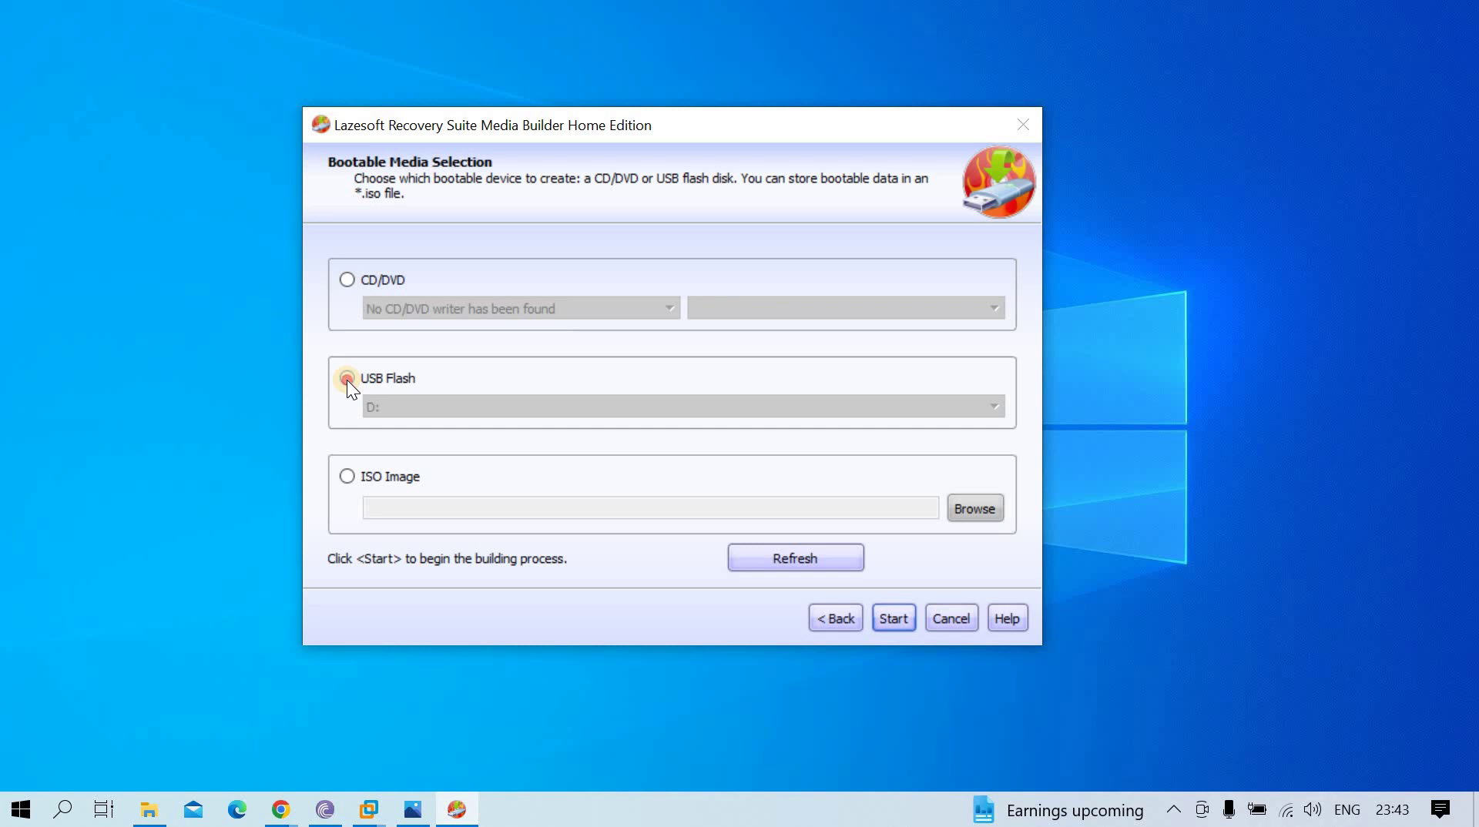
# Select USB Flash with drive D: as the bootable media and compare it with the PENDRIVE2GB drive in File Explorer.
pyautogui.click(347, 378)
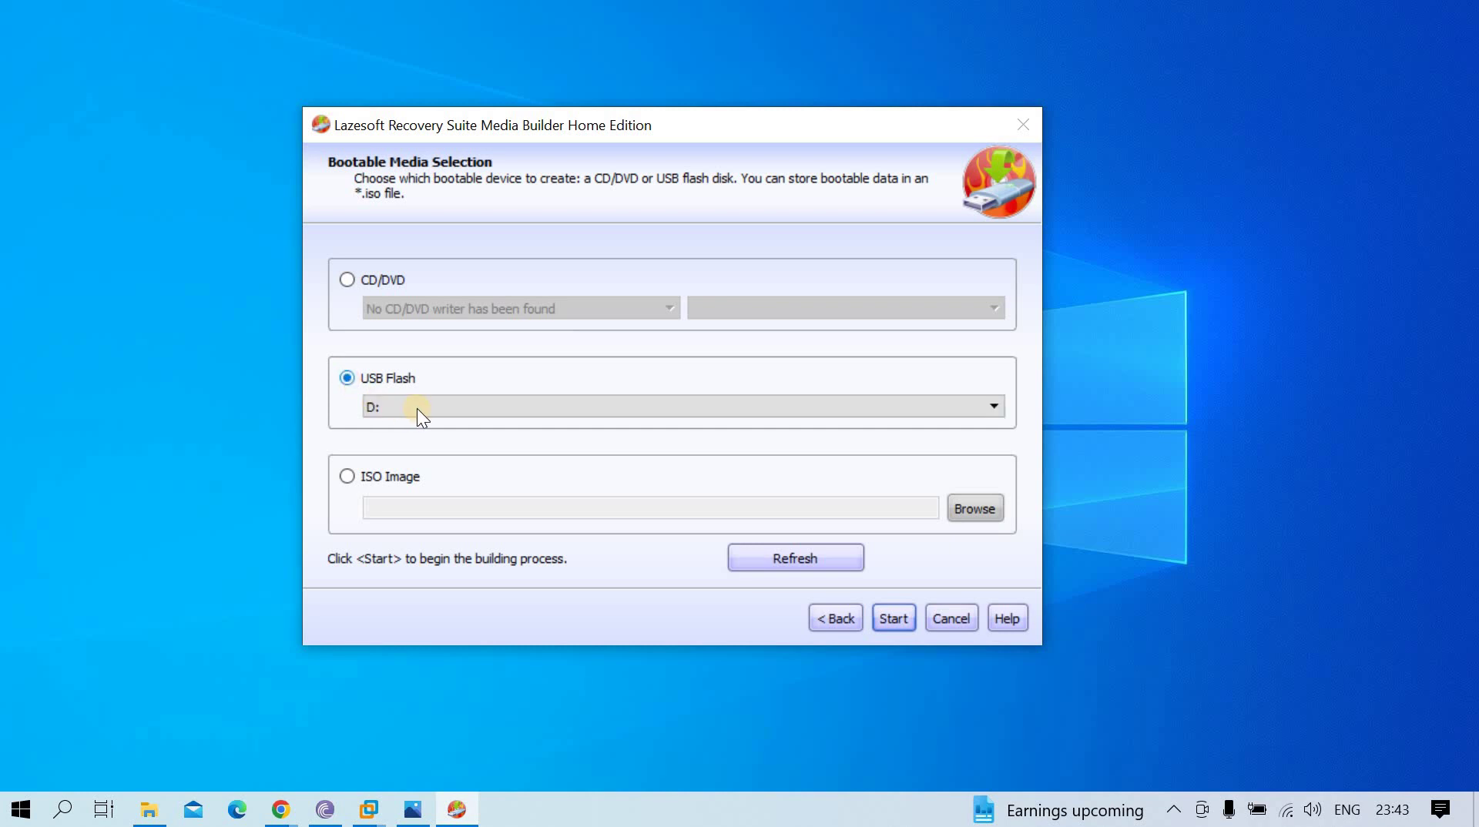
pyautogui.click(154, 814)
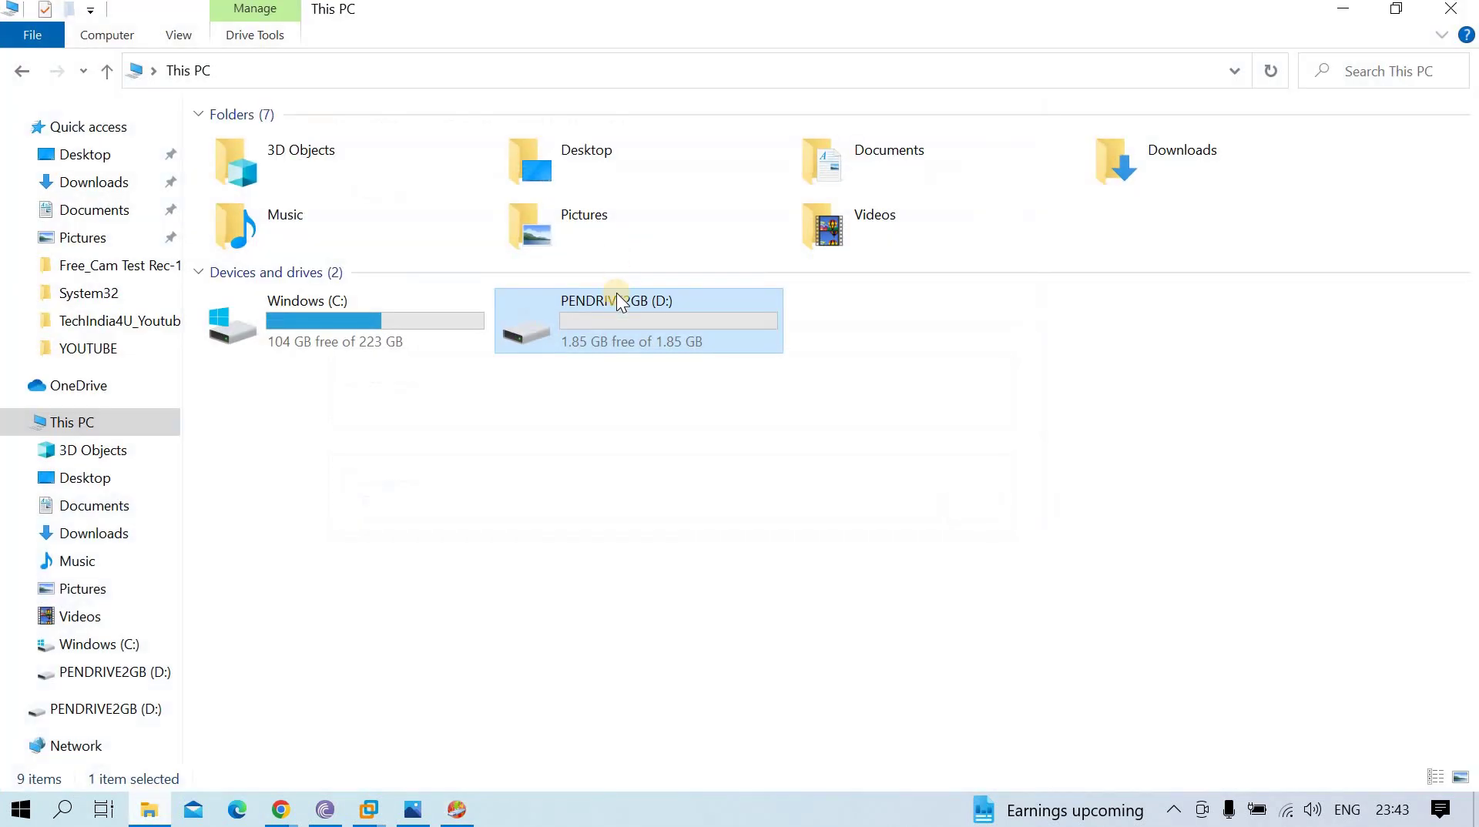
pyautogui.click(1344, 10)
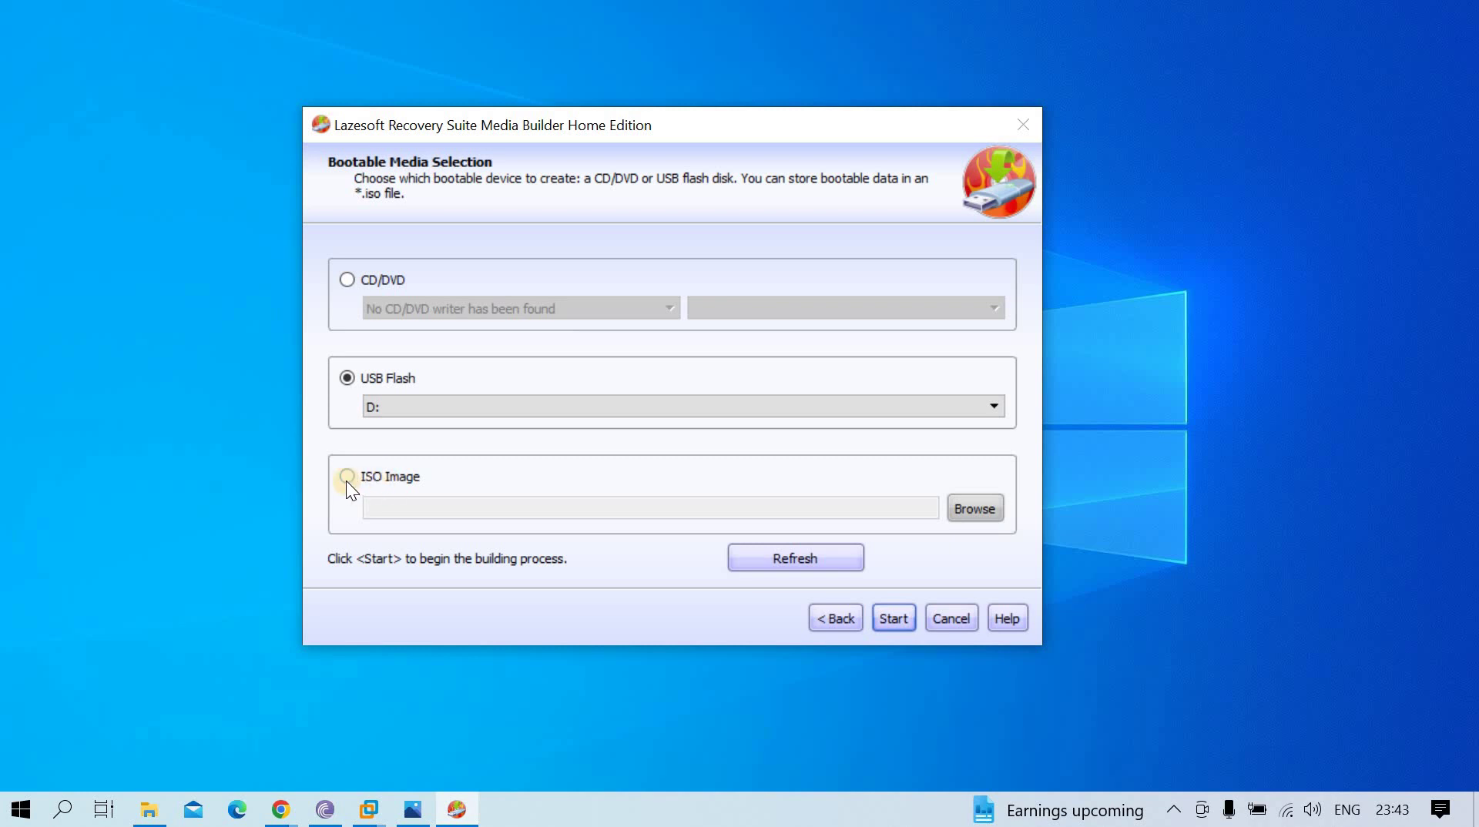
# Build the recovery media as an ISO image saved to C:\Program Files (x86)\Lazesoft Recovery Suite\lsboot.iso.
pyautogui.click(347, 478)
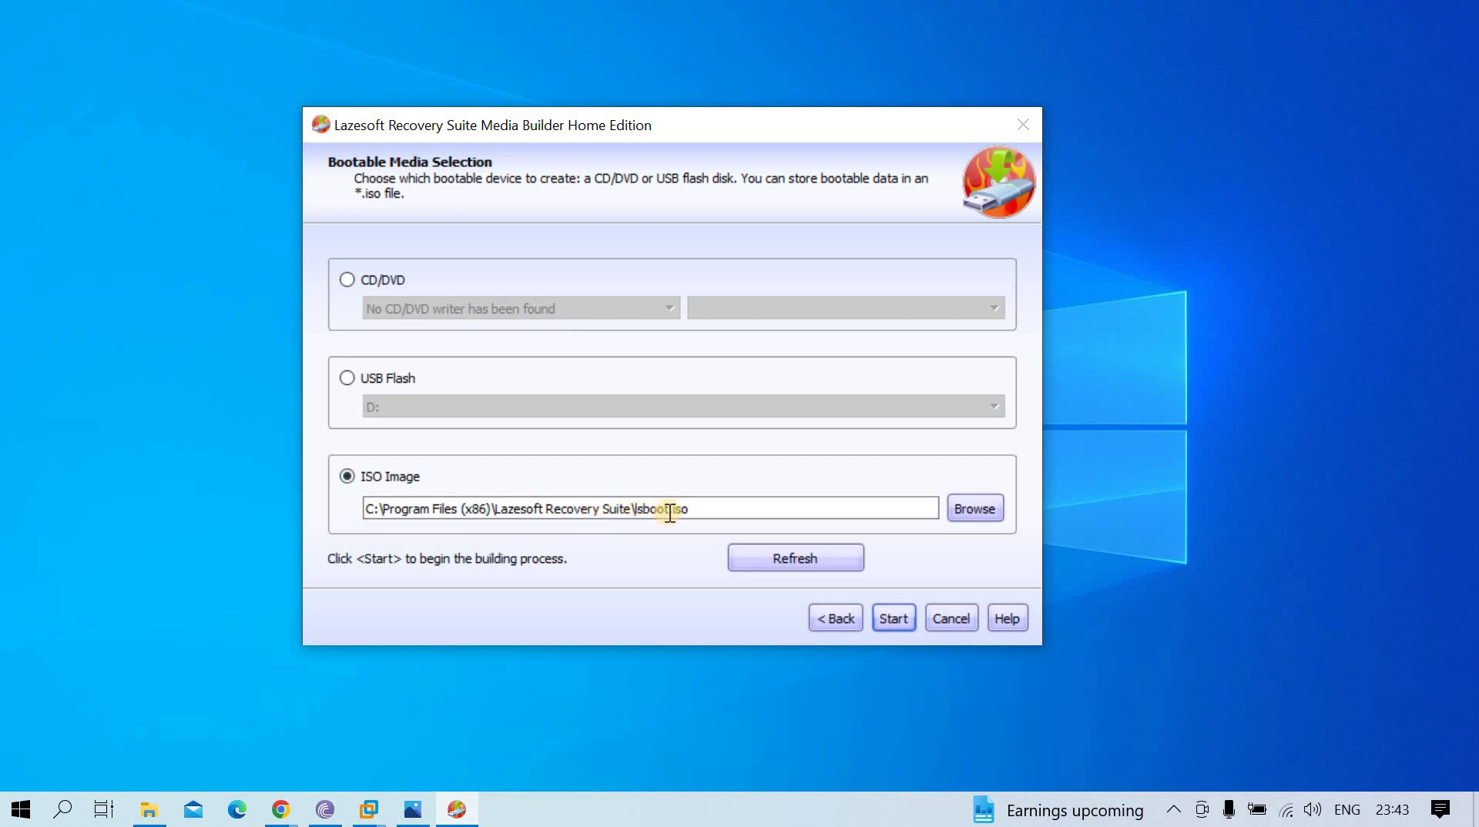
pyautogui.moveTo(671, 511); pyautogui.dragTo(686, 512)
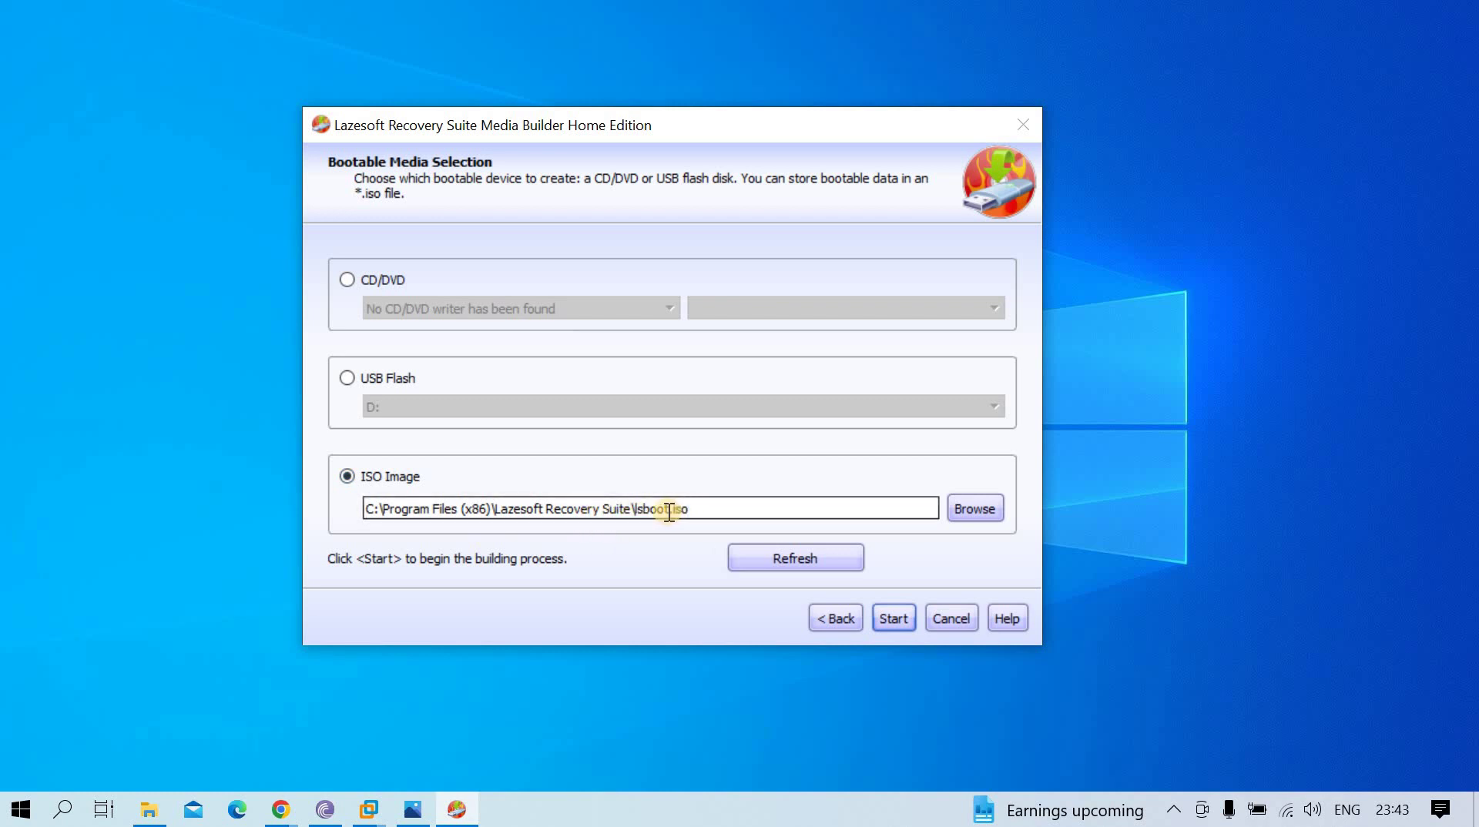
pyautogui.doubleClick(485, 511)
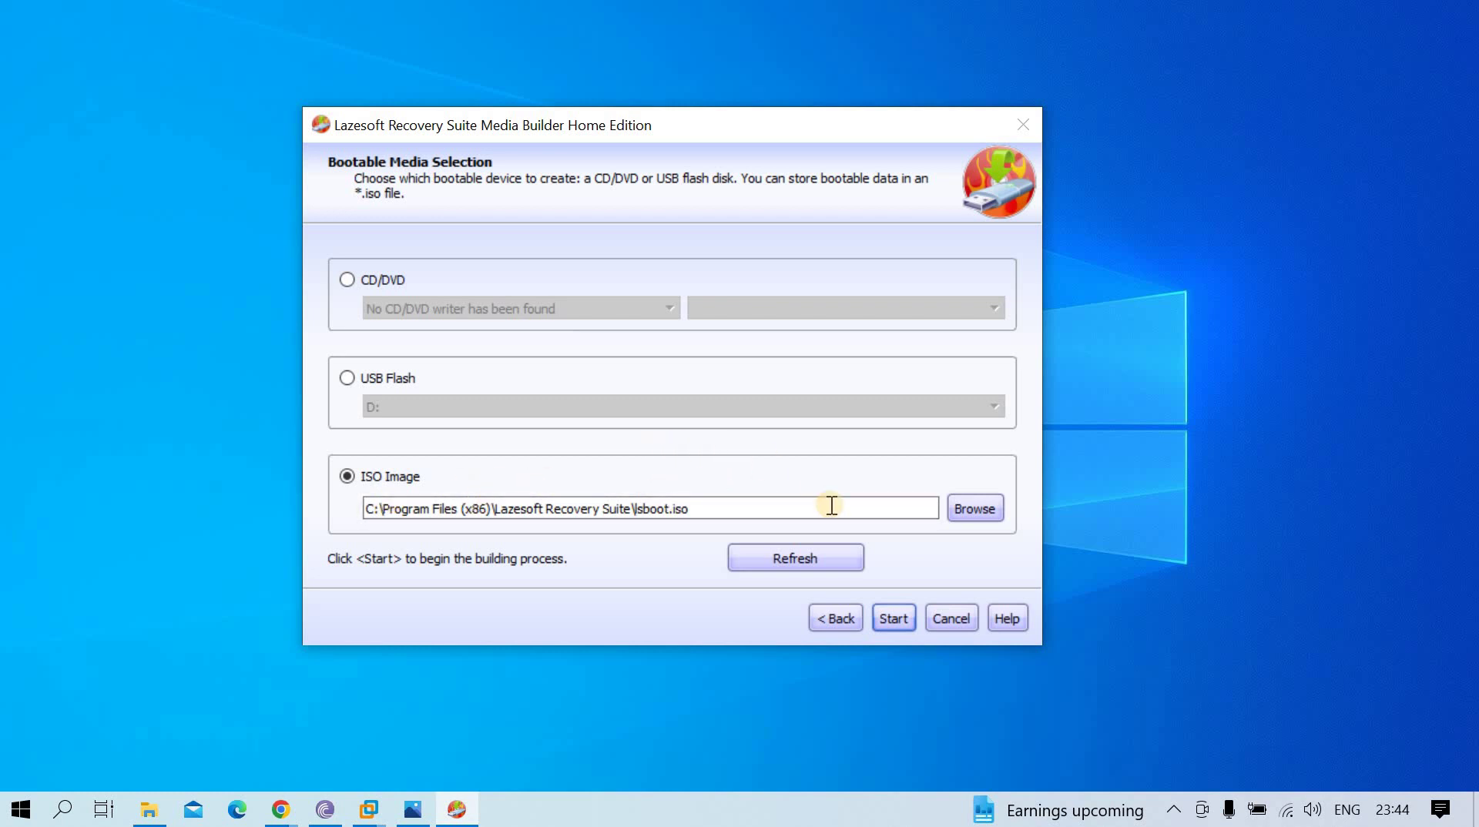
pyautogui.click(896, 622)
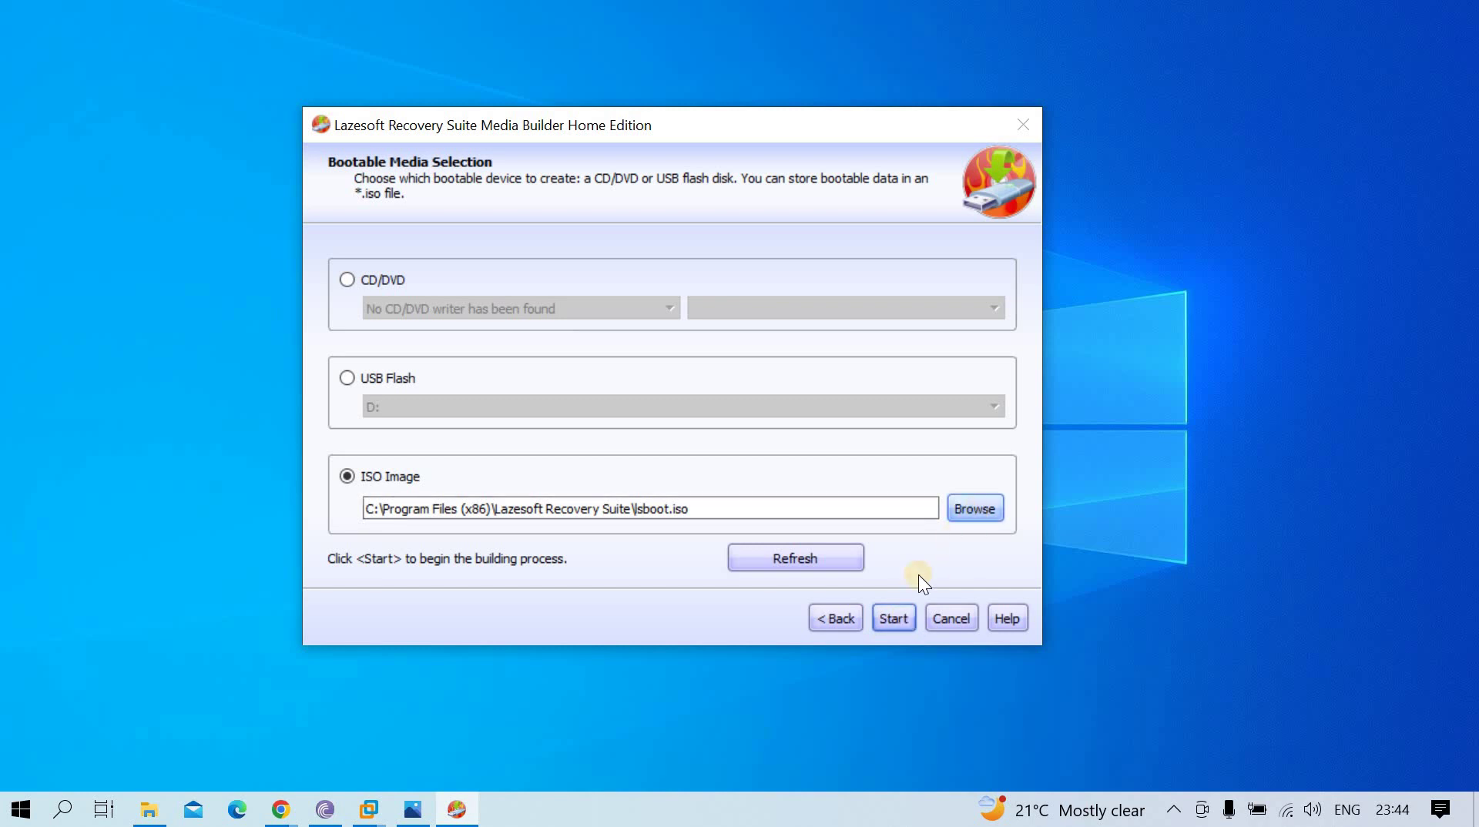
pyautogui.click(889, 618)
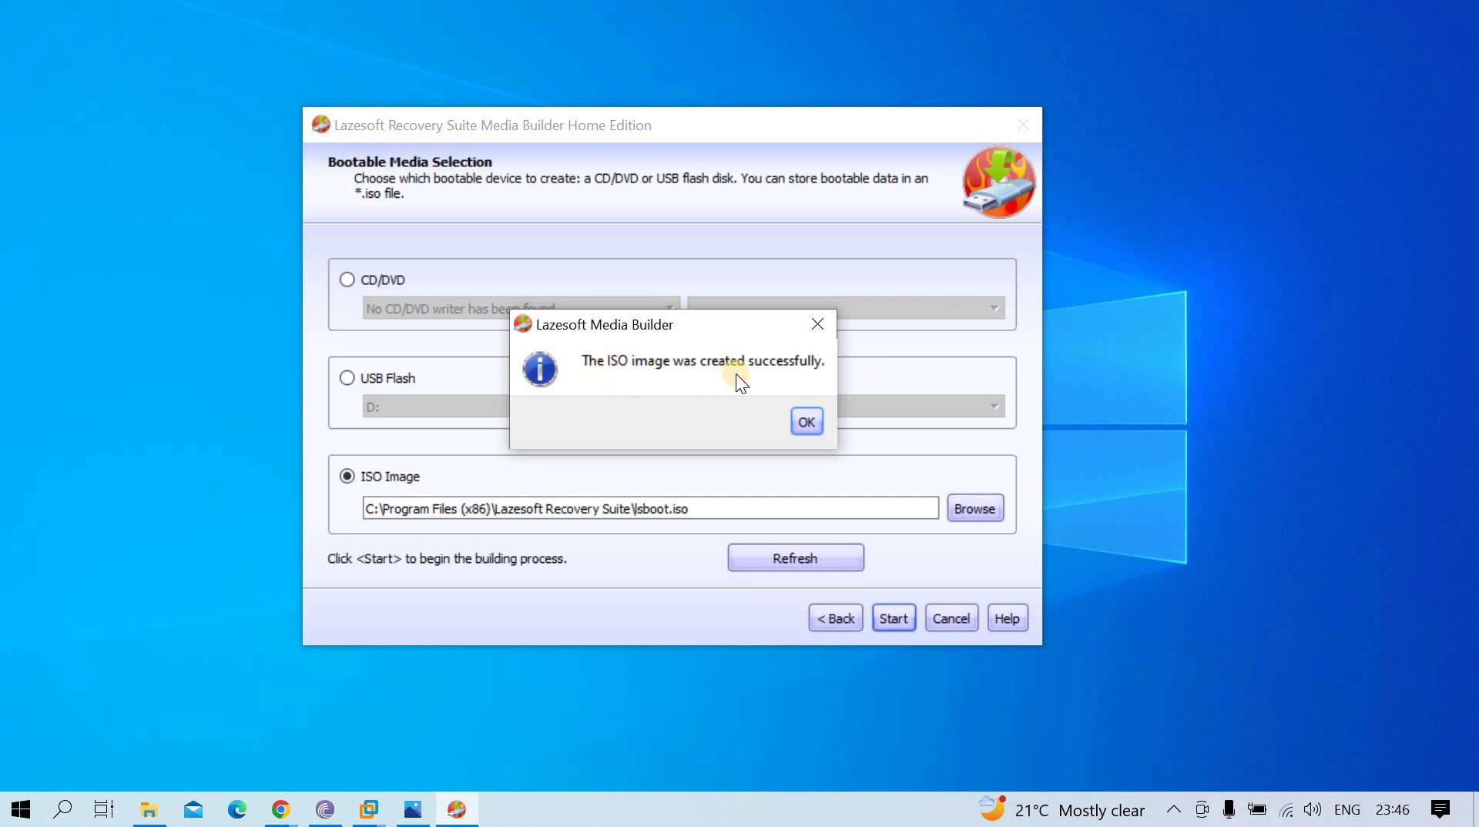
pyautogui.click(808, 421)
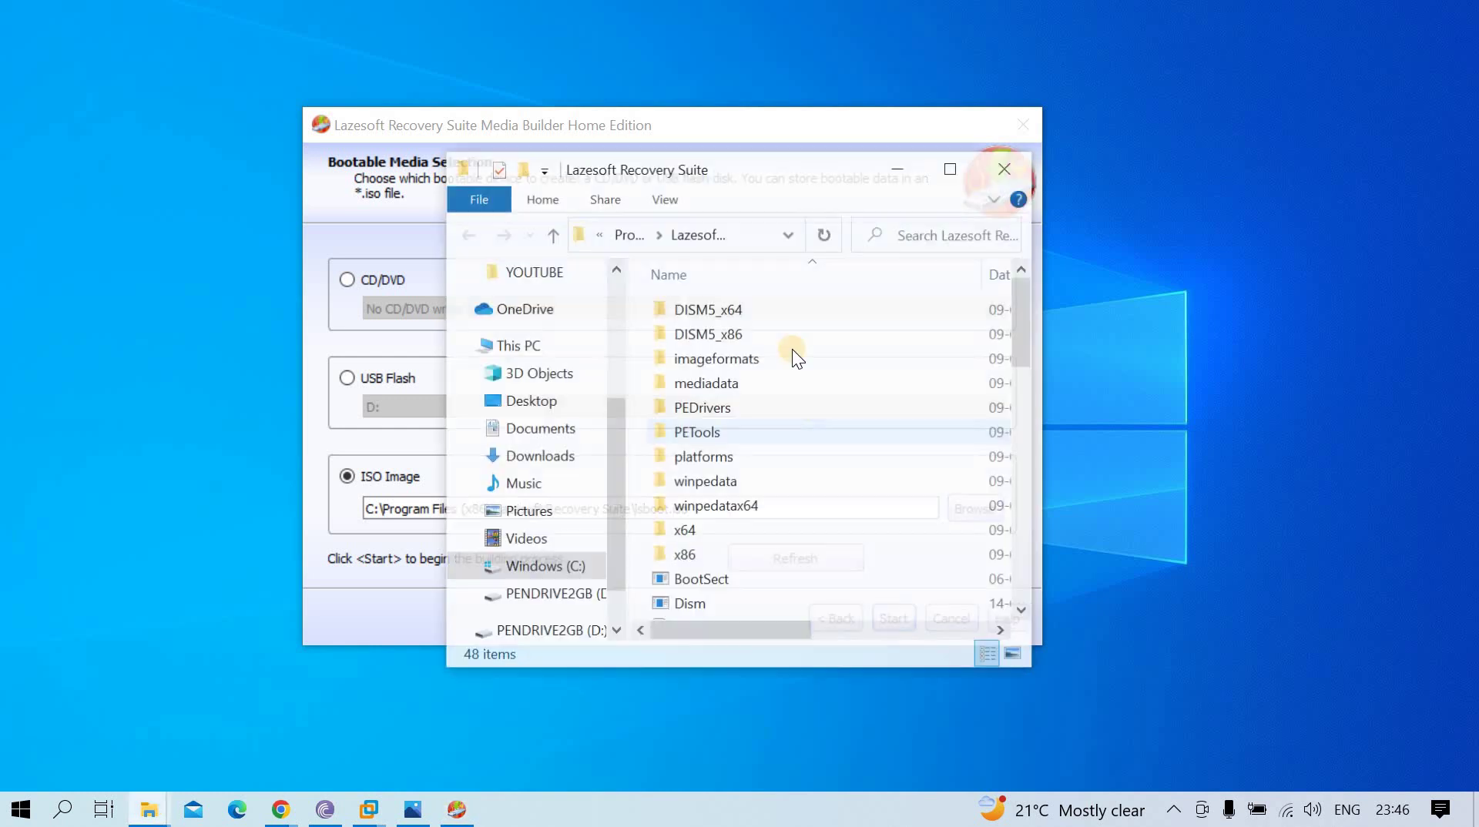
# Locate the new lsboot ISO file in the Lazesoft Recovery Suite folder and check its path and size.
pyautogui.click(869, 148)
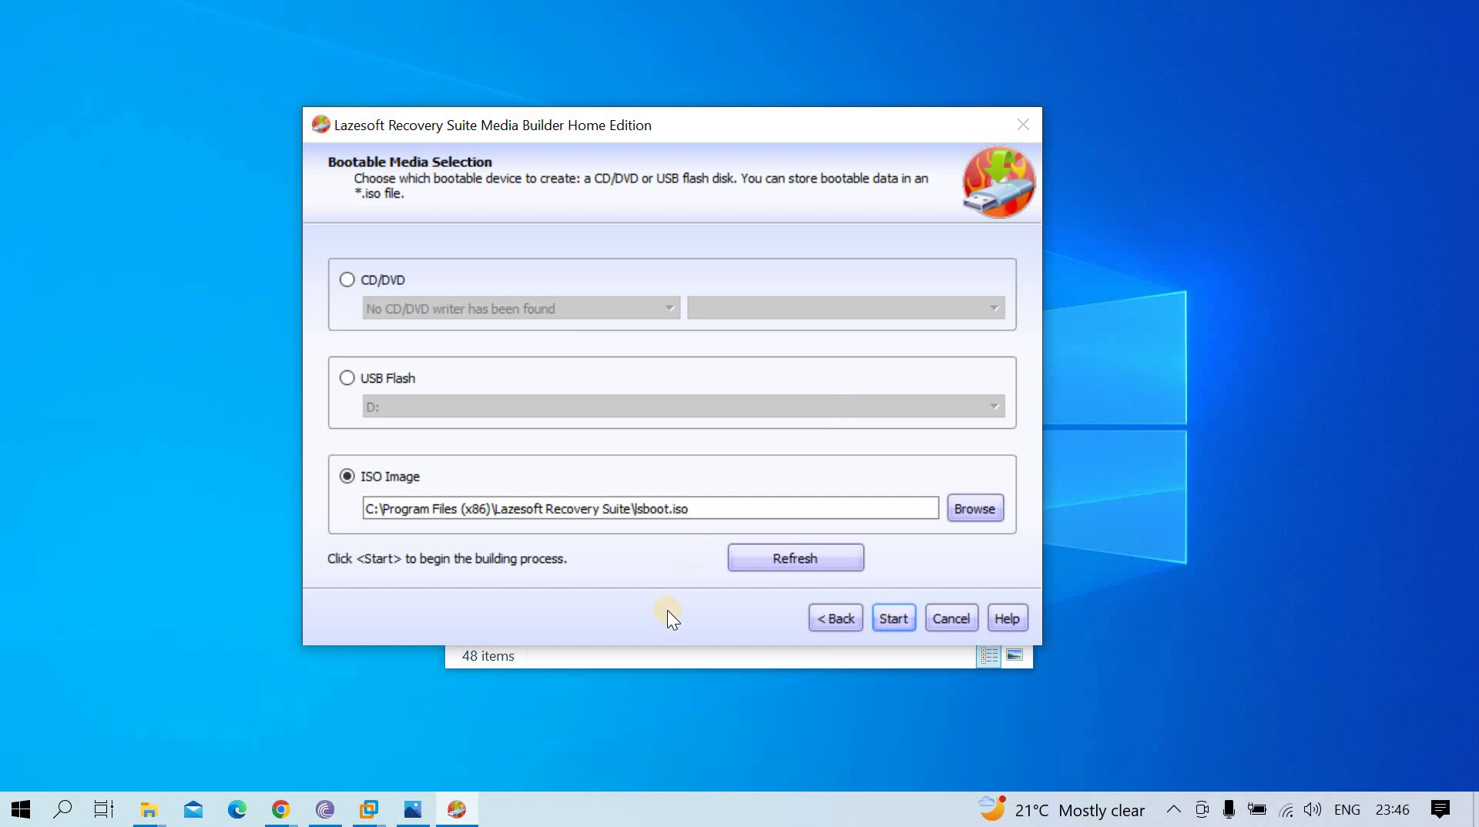
pyautogui.click(646, 655)
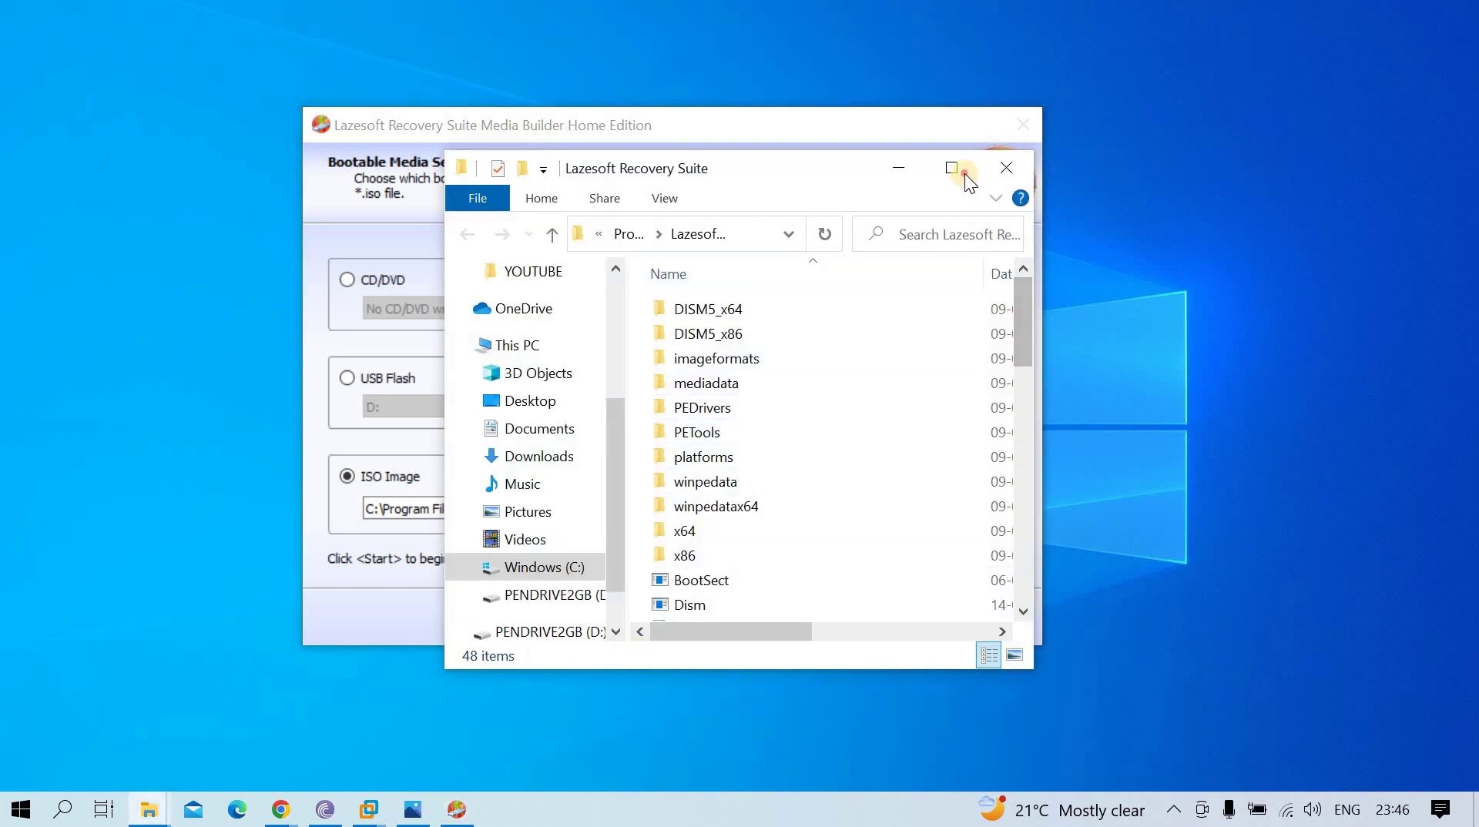
pyautogui.click(928, 168)
pyautogui.click(732, 73)
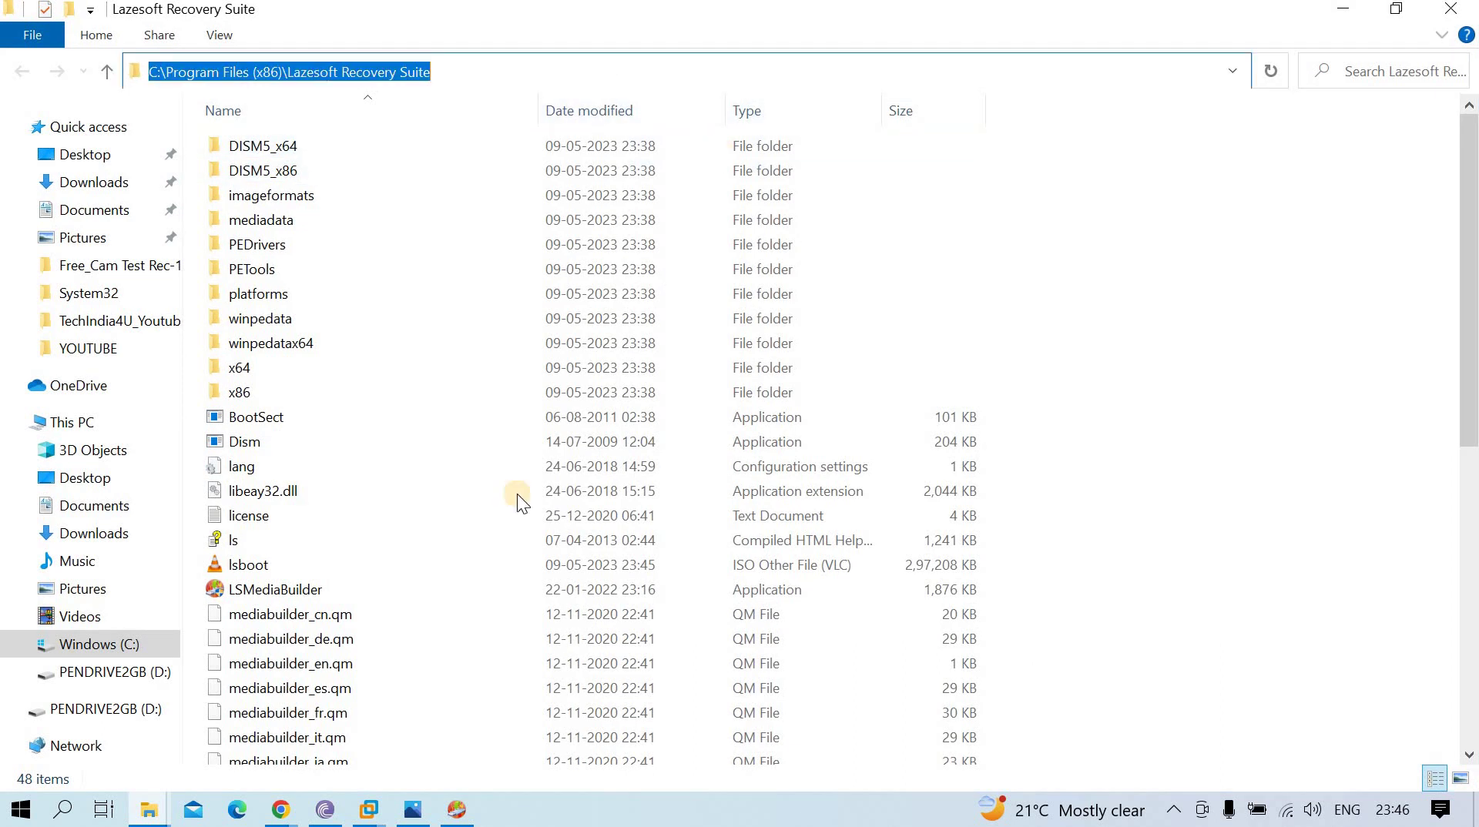
pyautogui.click(312, 564)
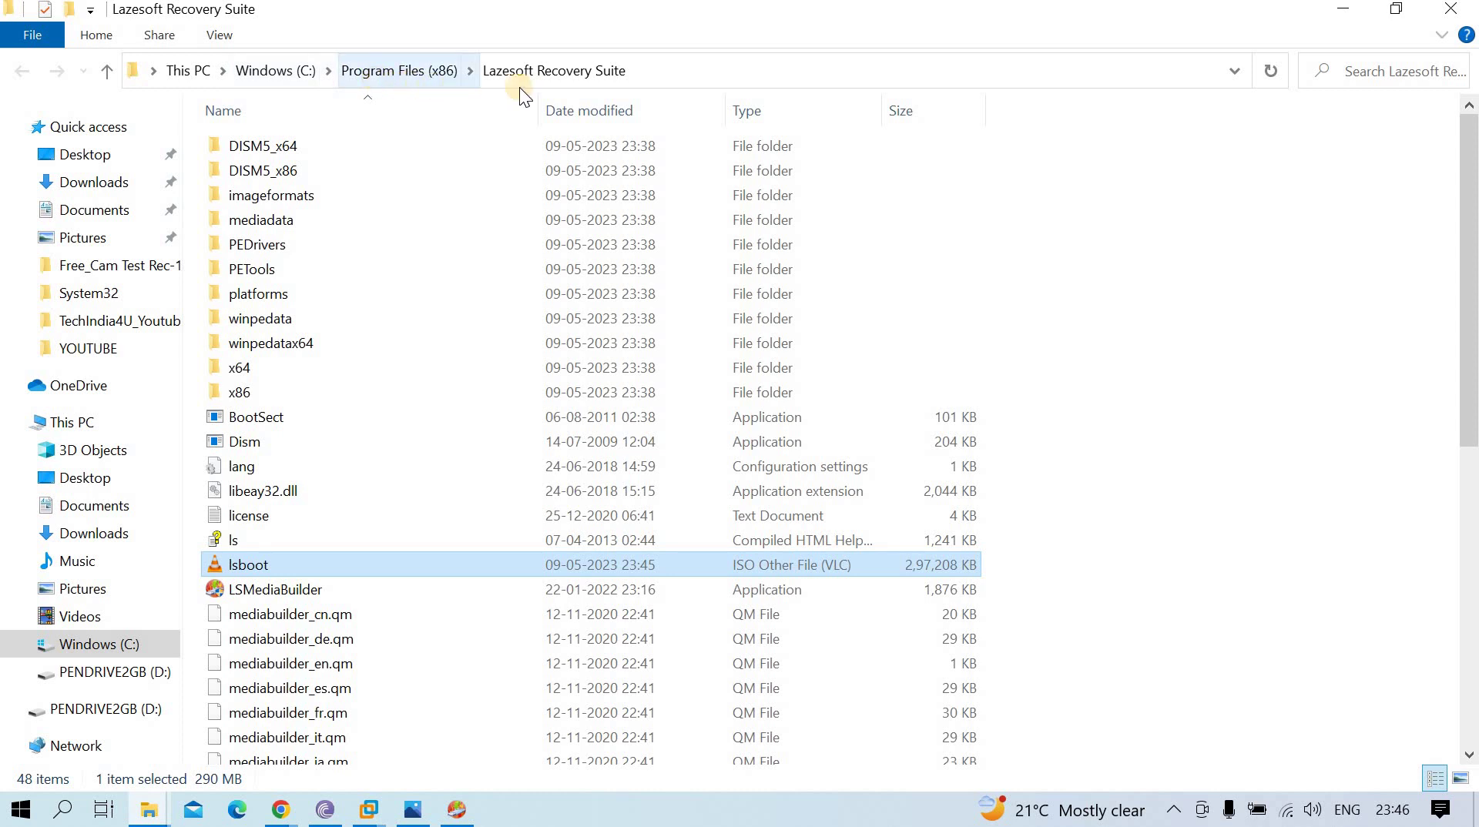
pyautogui.click(675, 71)
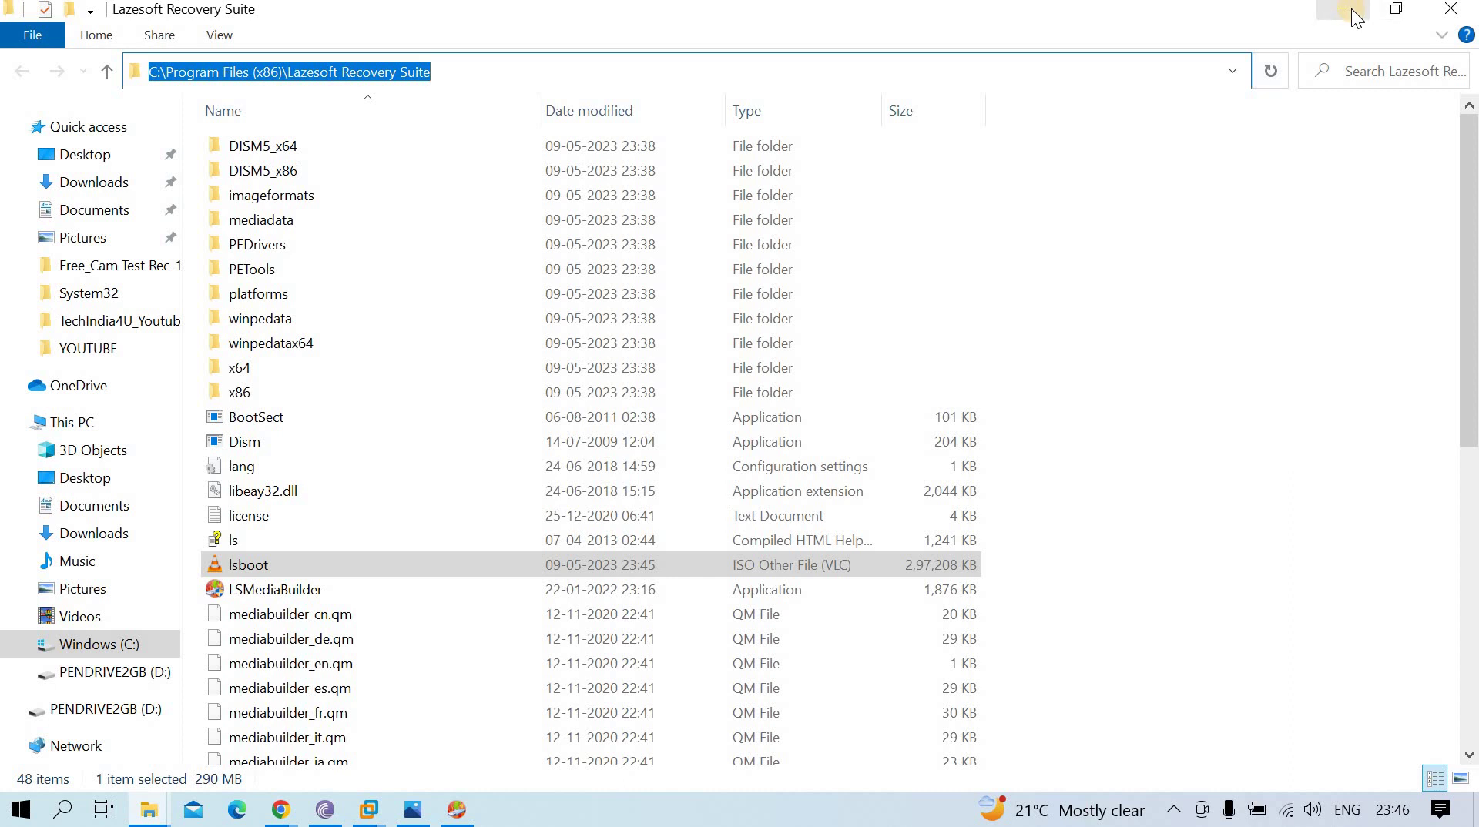
pyautogui.click(1304, 436)
pyautogui.click(646, 567)
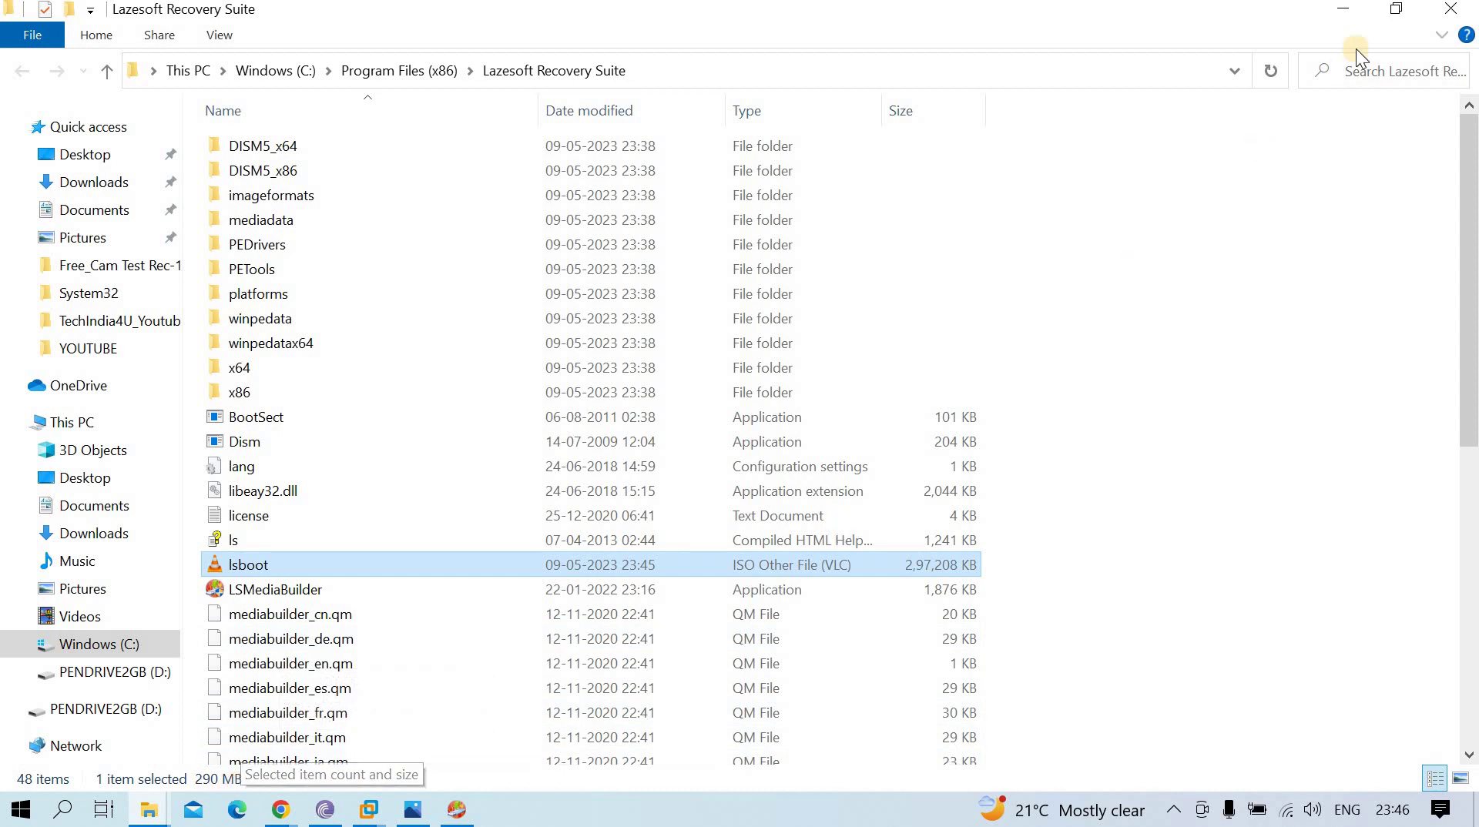
pyautogui.click(1339, 12)
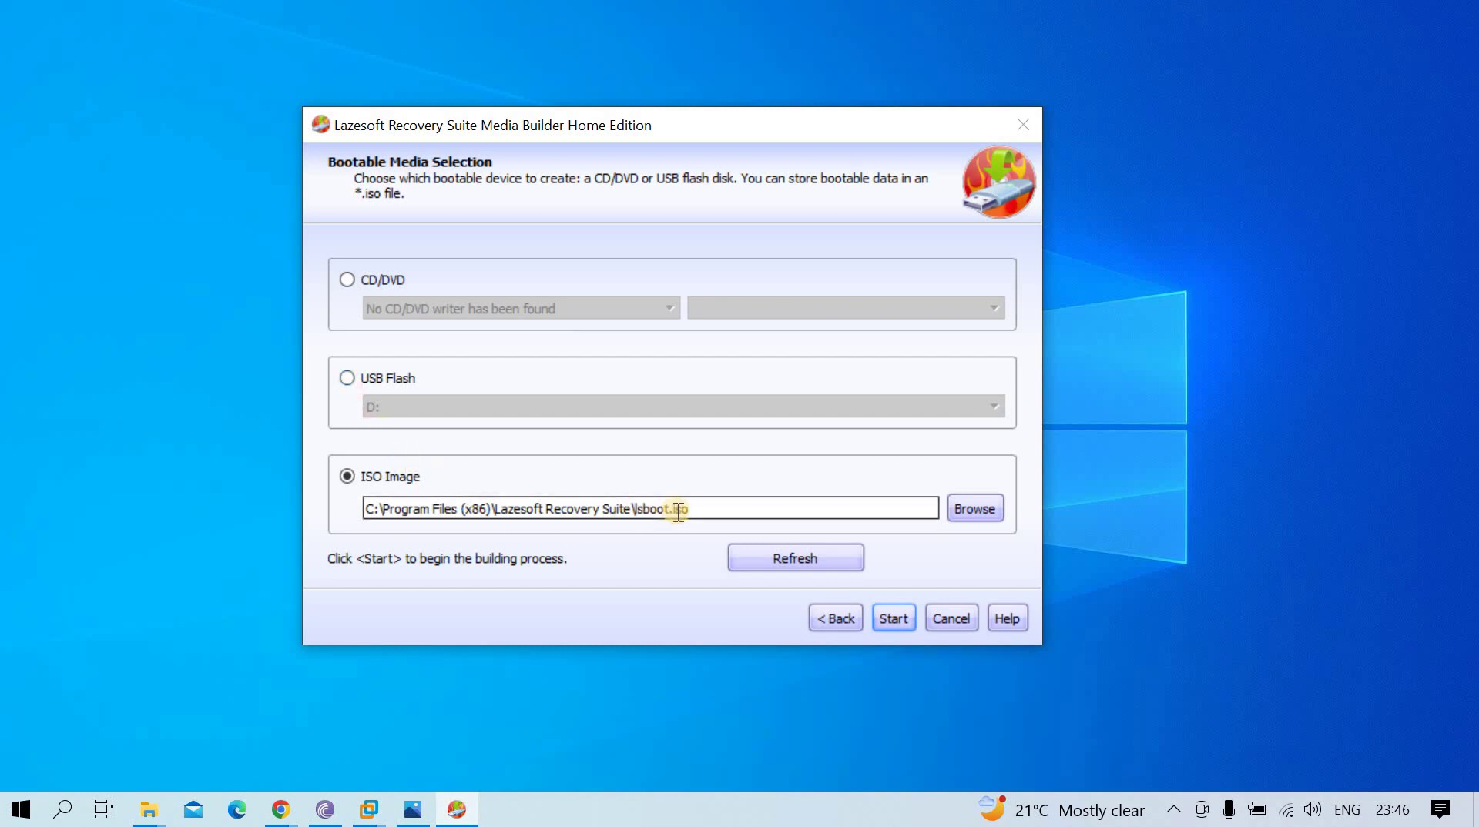
# Switch the bootable media to USB Flash on drive D: and check the PENDRIVE2GB drive in File Explorer.
pyautogui.click(347, 377)
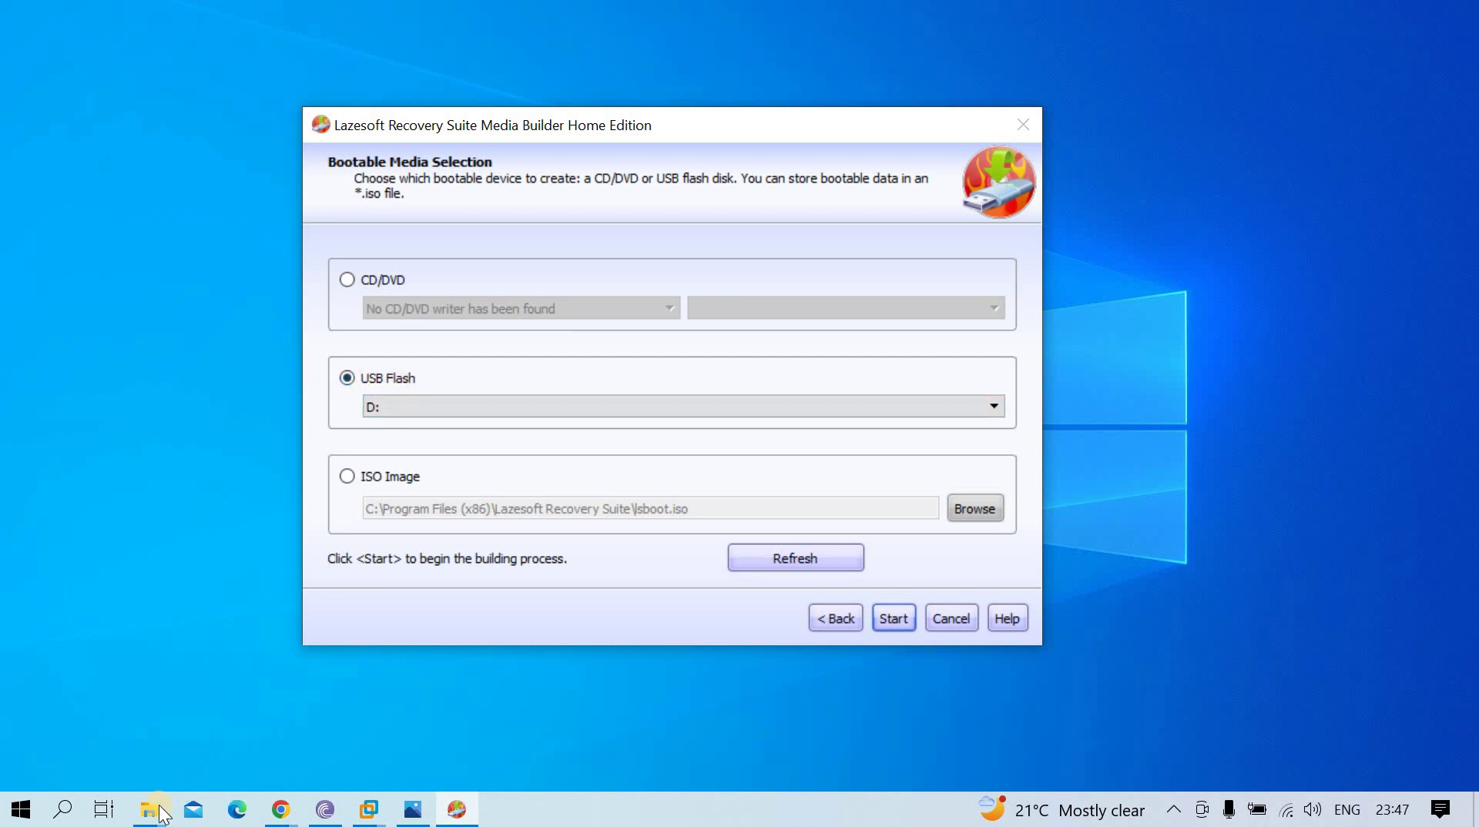
pyautogui.moveTo(161, 812)
pyautogui.click(222, 733)
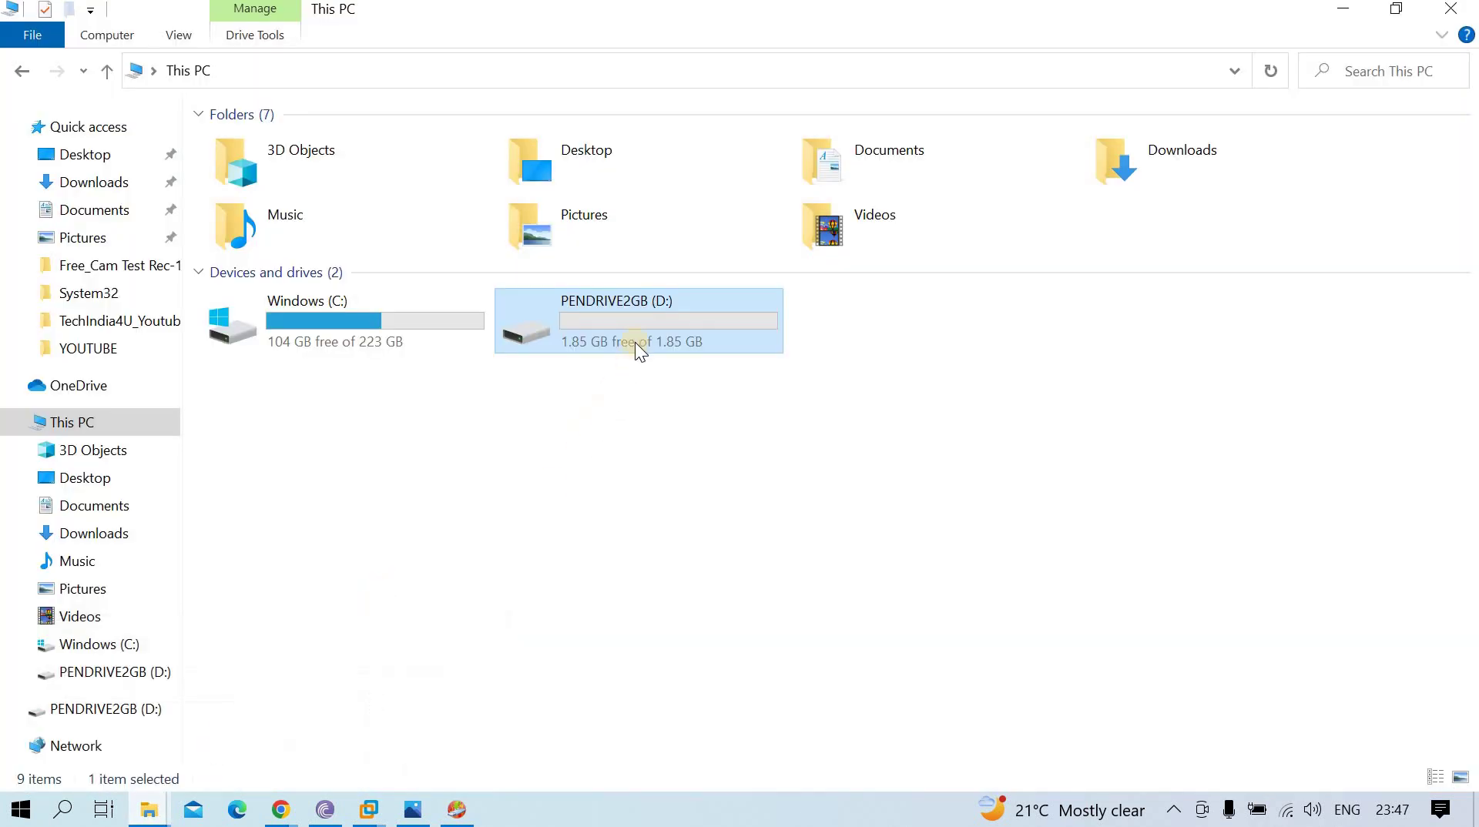
pyautogui.click(1347, 20)
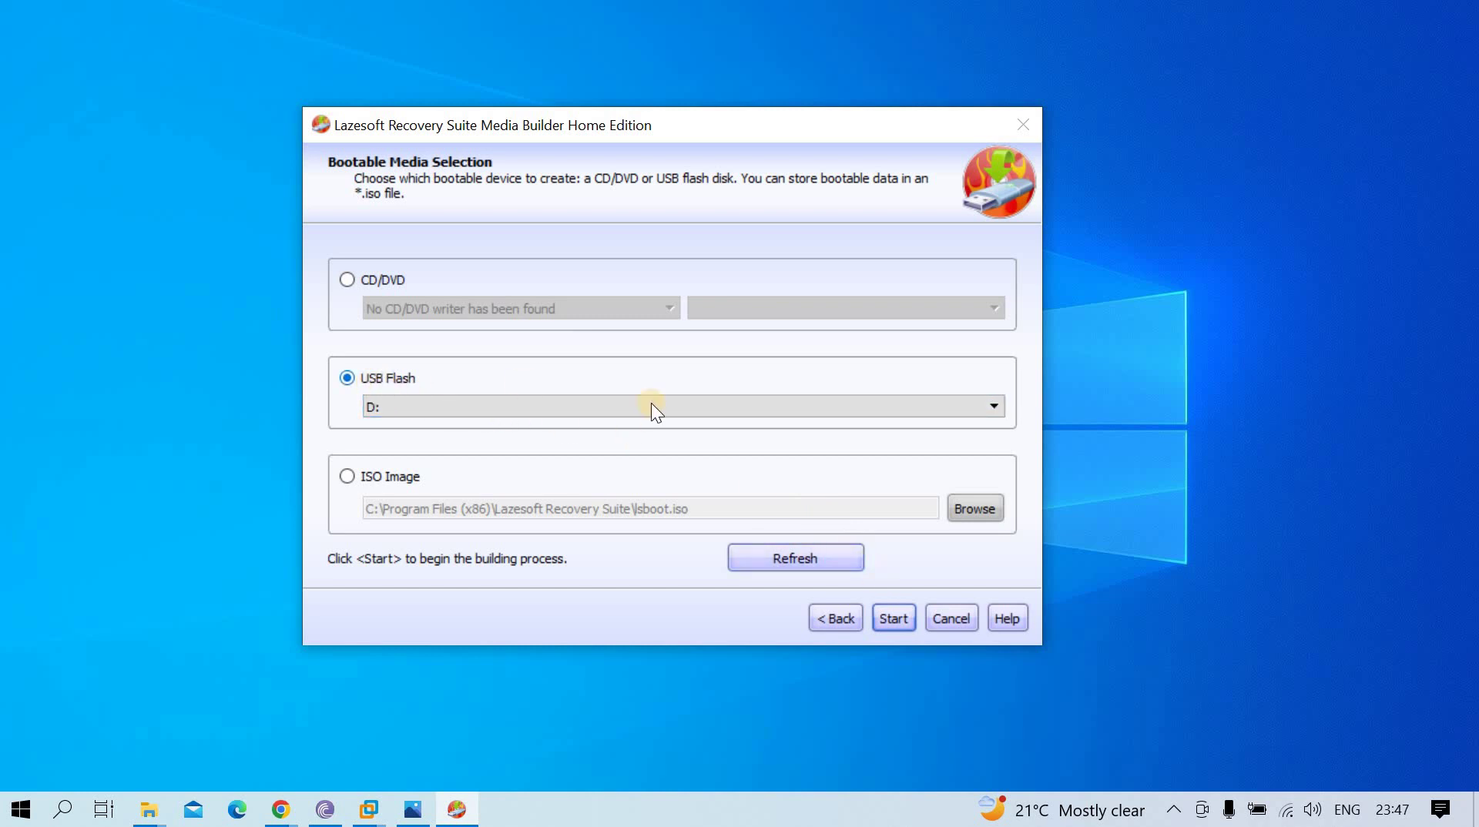
# Build the bootable USB disk on drive D:, agreeing to format it, and close the finished wizard and Lazesoft Recovery Suite.
pyautogui.click(901, 621)
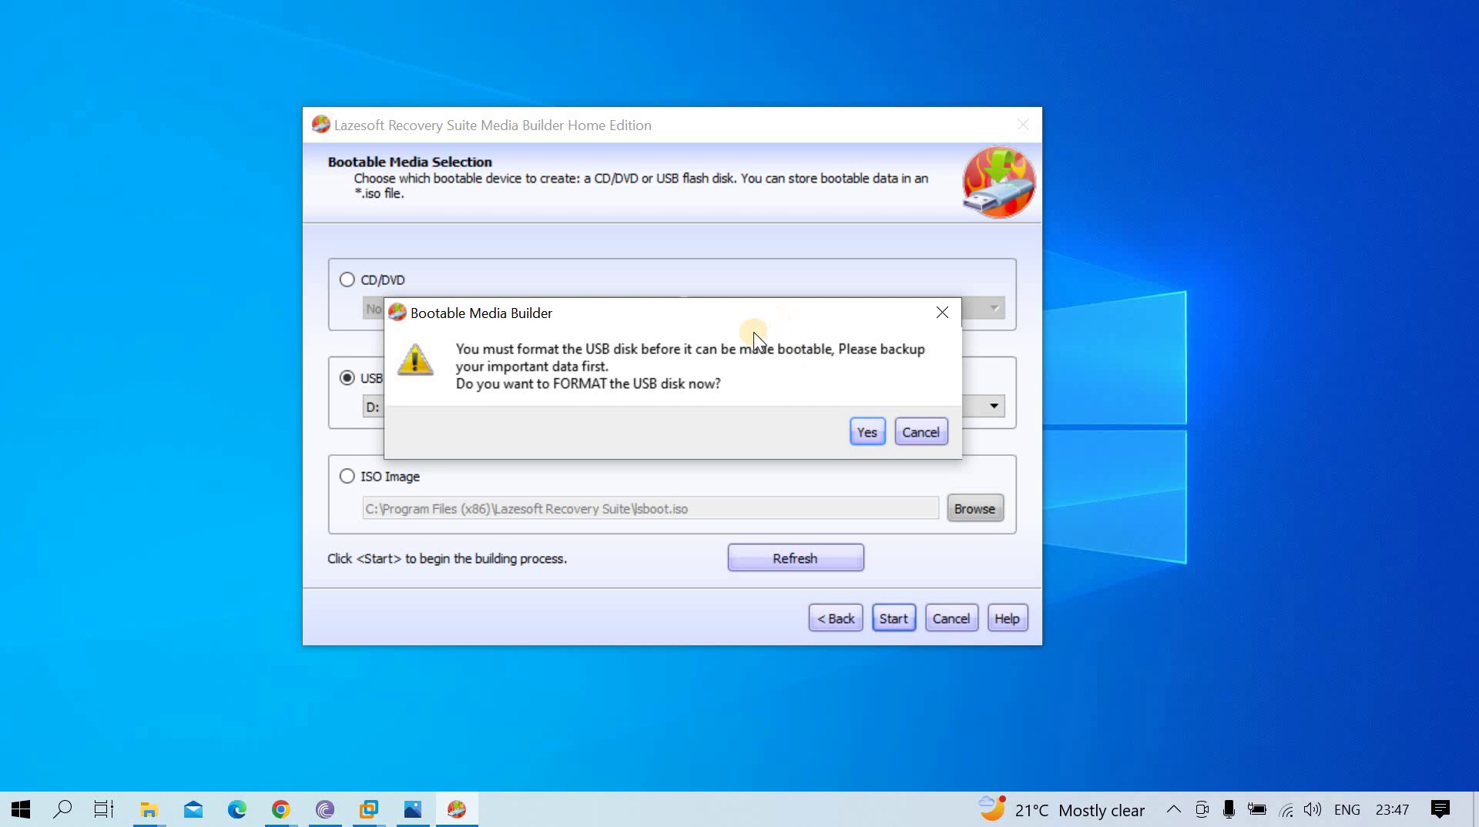
pyautogui.click(867, 431)
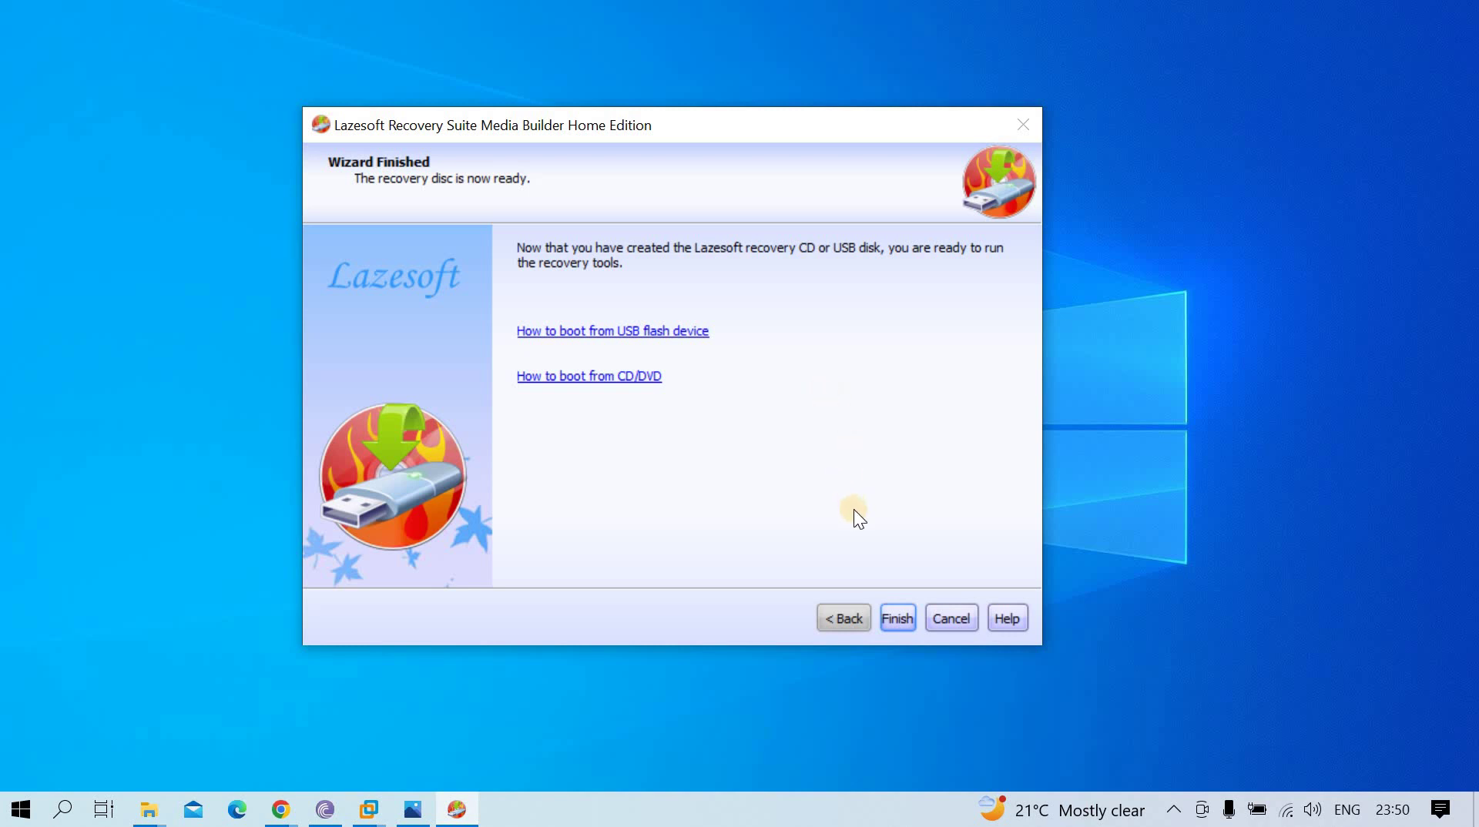
pyautogui.click(898, 617)
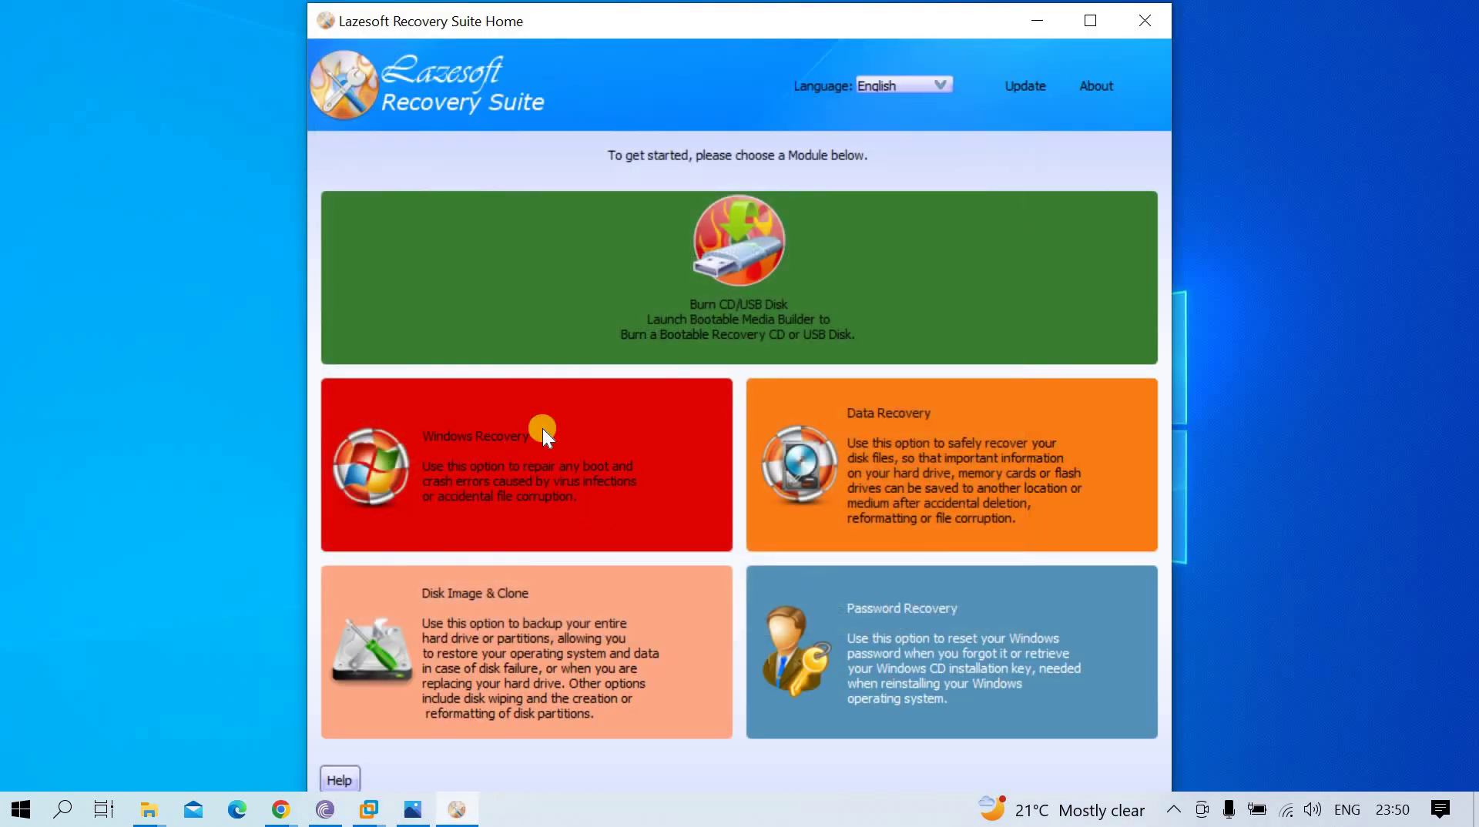
pyautogui.click(1139, 31)
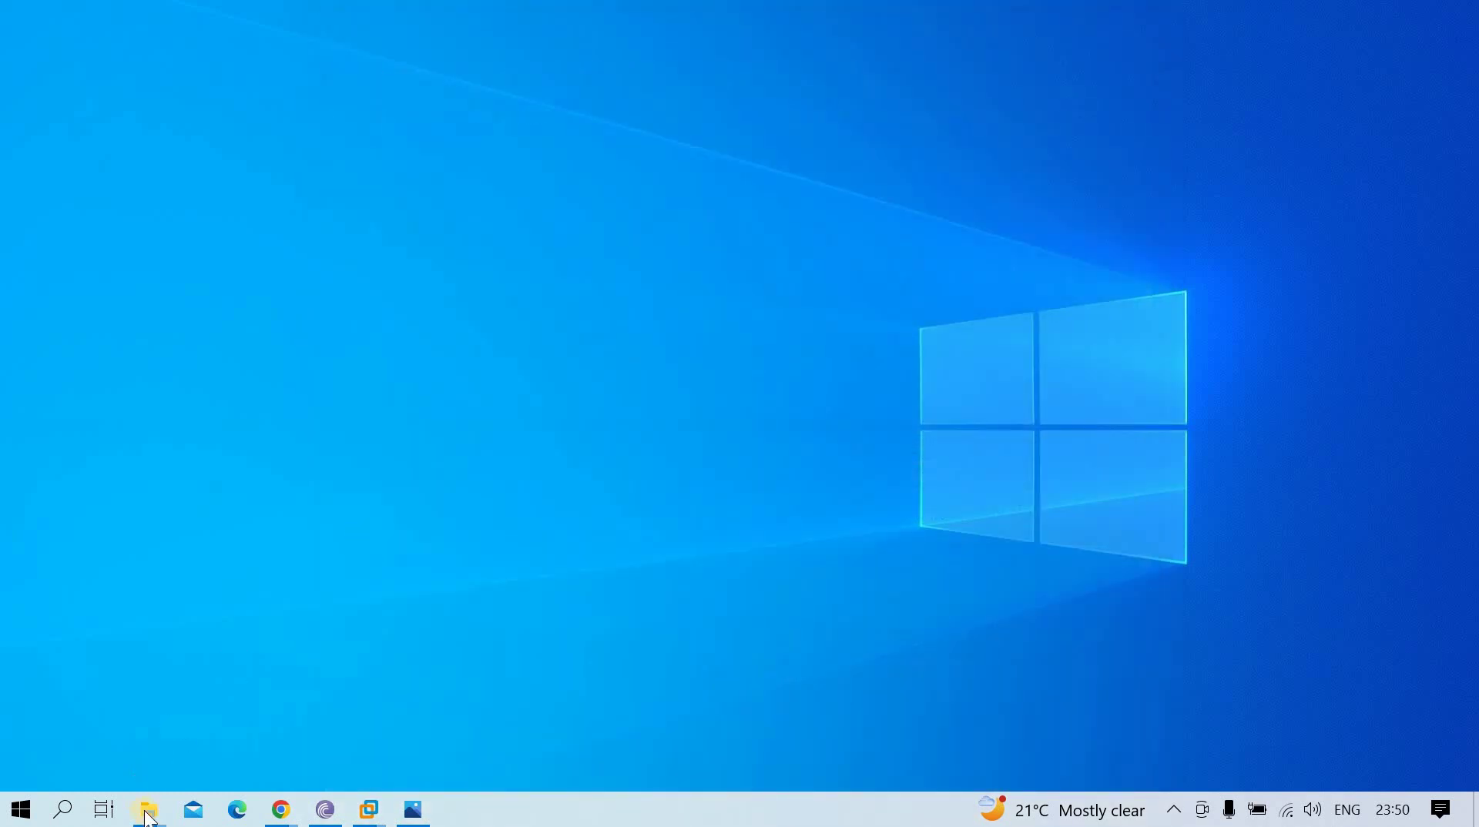
# Refresh This PC in File Explorer and inspect the properties of the LAZESOFT (D:) USB drive.
pyautogui.moveTo(148, 817)
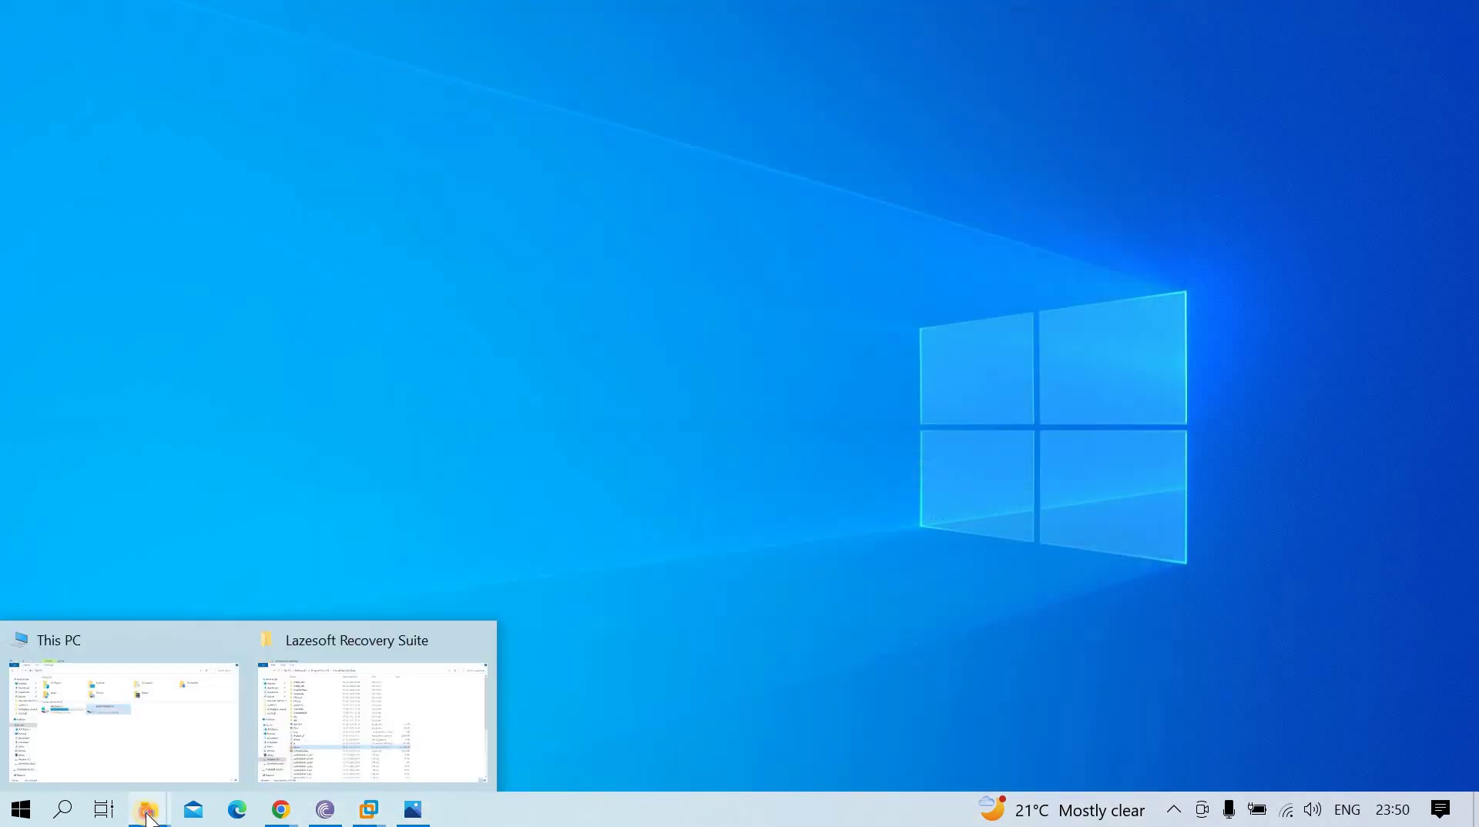
pyautogui.click(145, 751)
pyautogui.rightClick(590, 480)
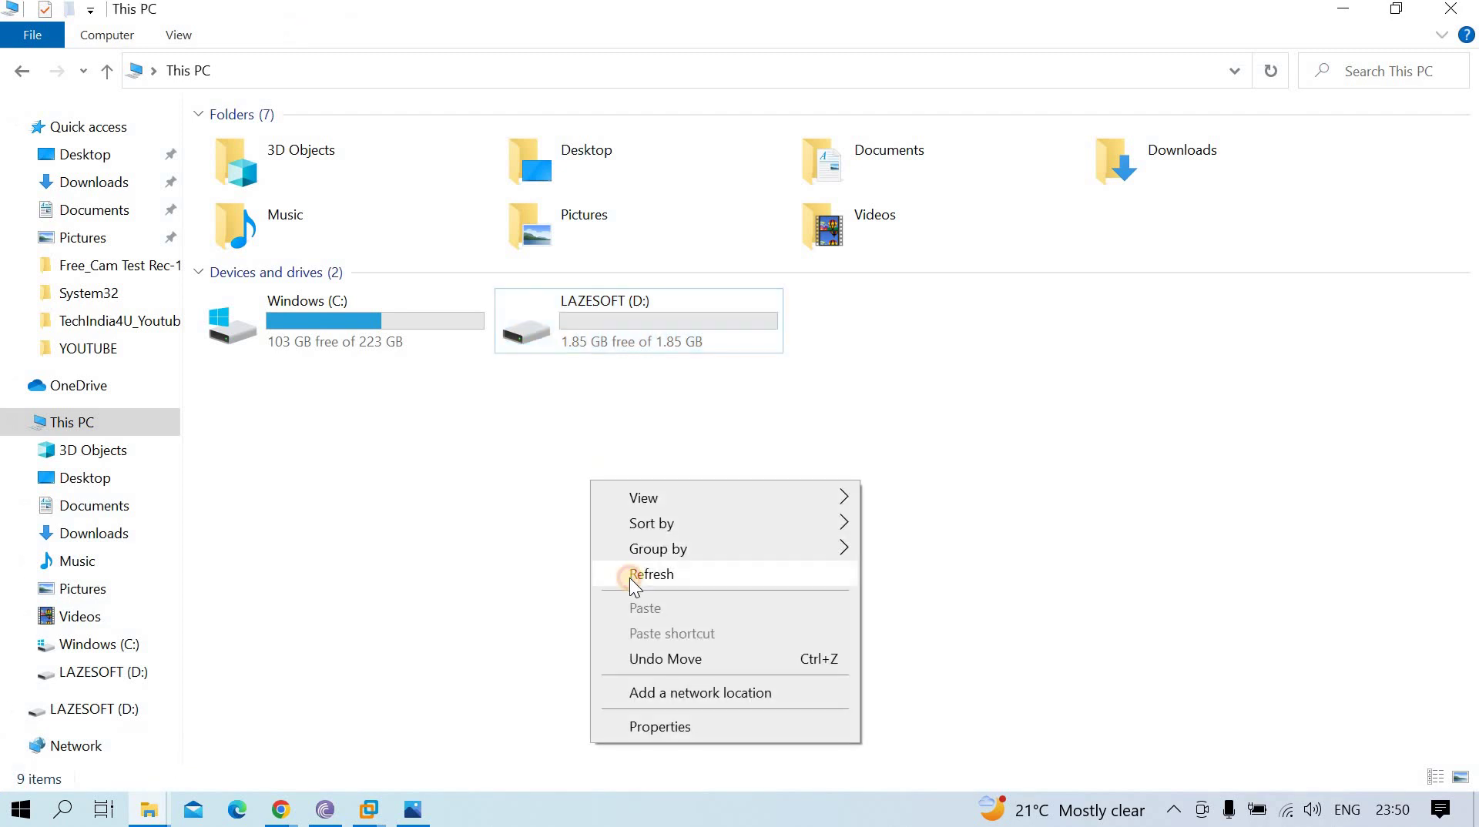
pyautogui.click(630, 573)
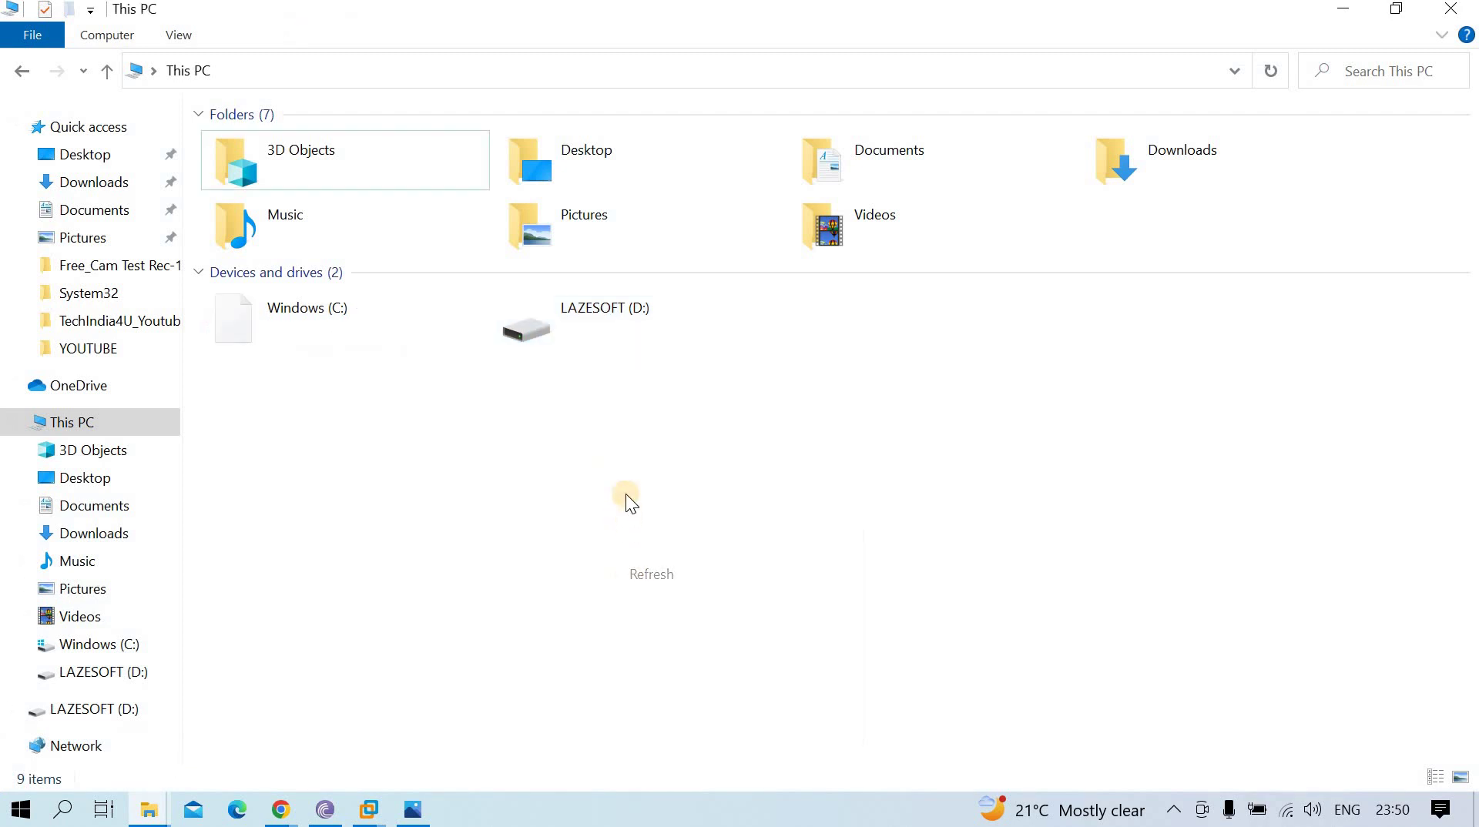
pyautogui.click(603, 325)
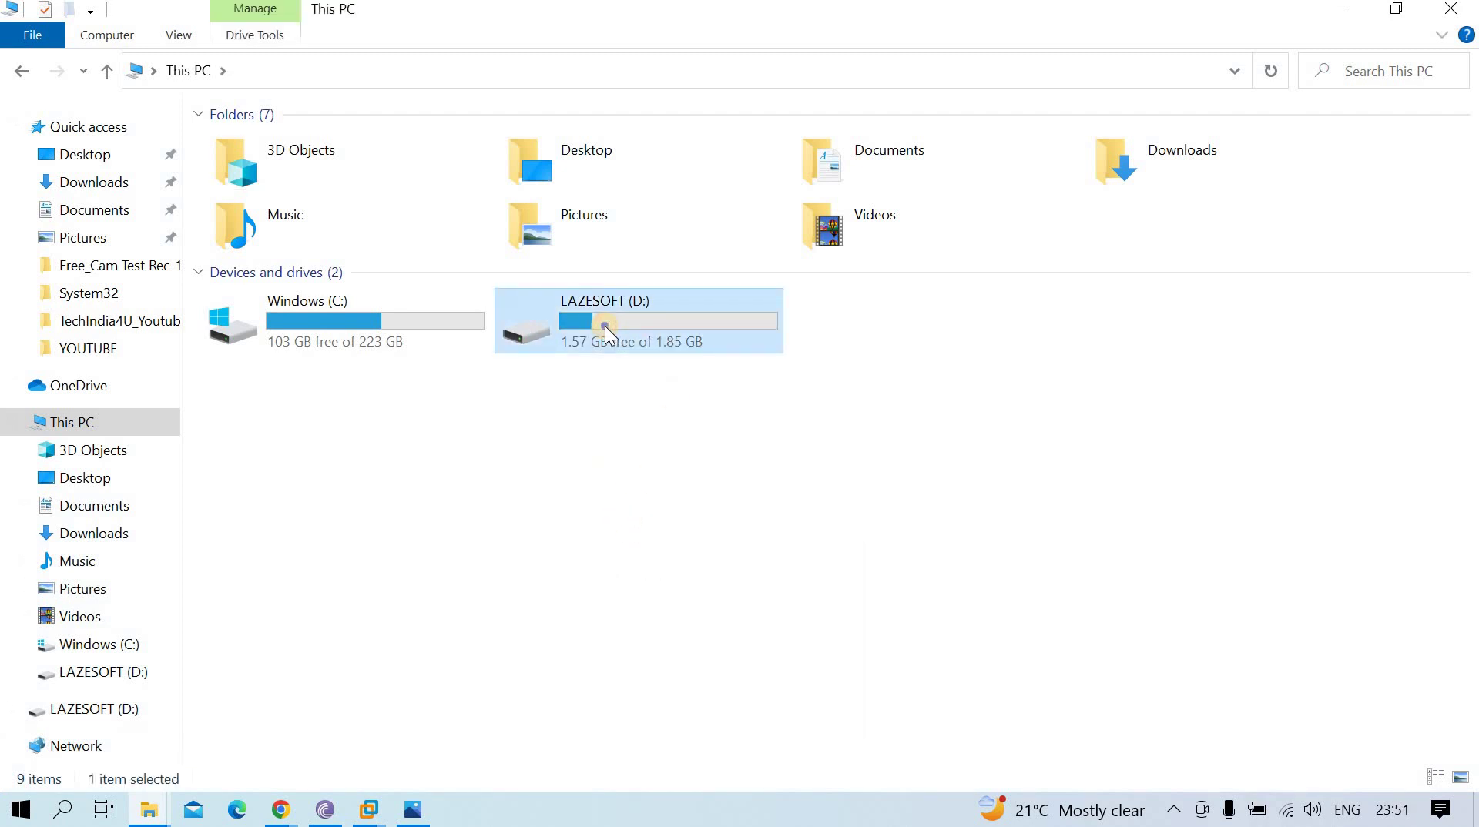
pyautogui.rightClick(604, 326)
pyautogui.click(631, 774)
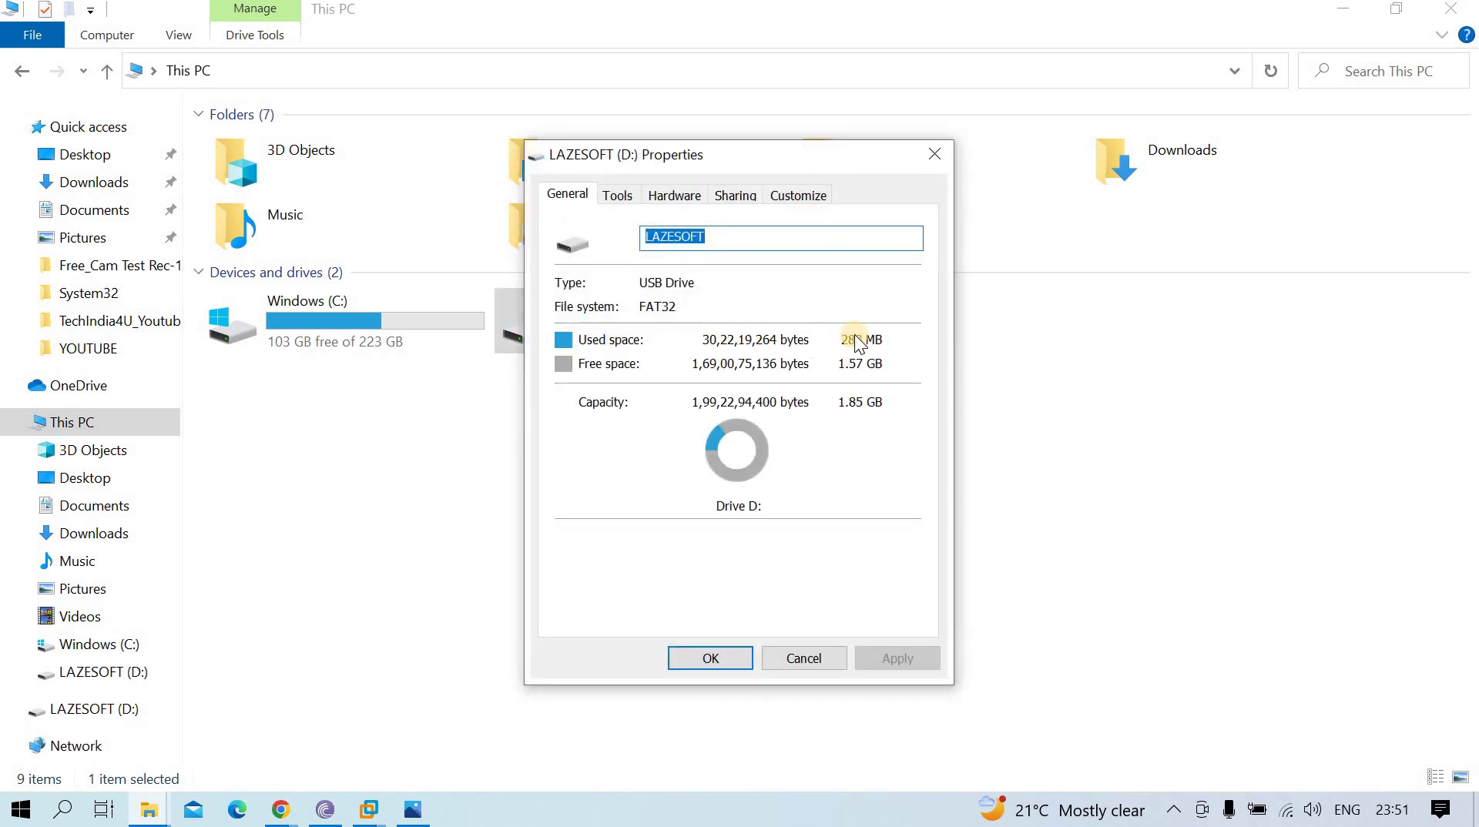
pyautogui.click(808, 657)
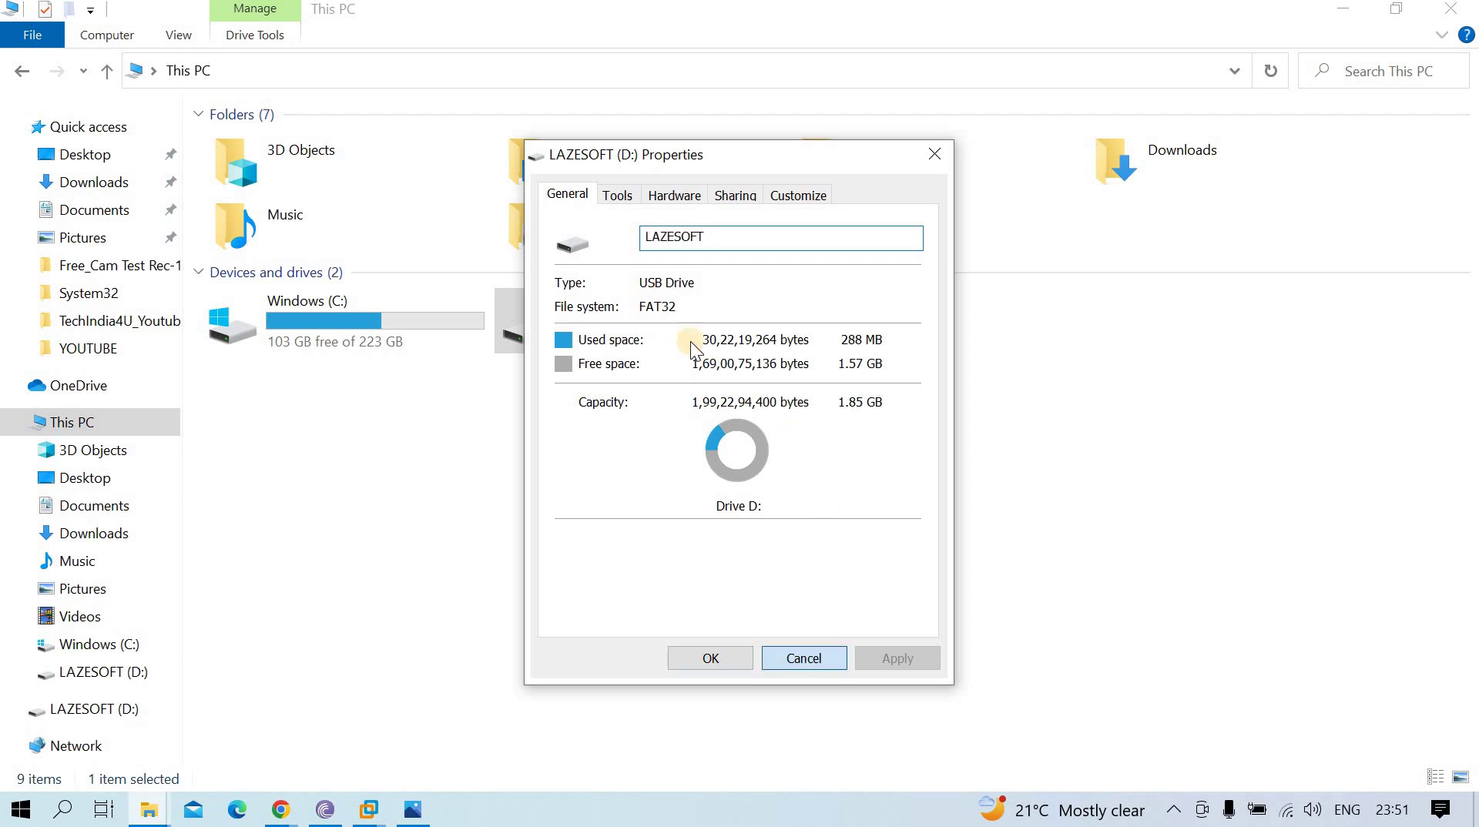
# Browse the files on the LAZESOFT (D:) drive, including its boot folder, and return to the desktop.
pyautogui.doubleClick(662, 336)
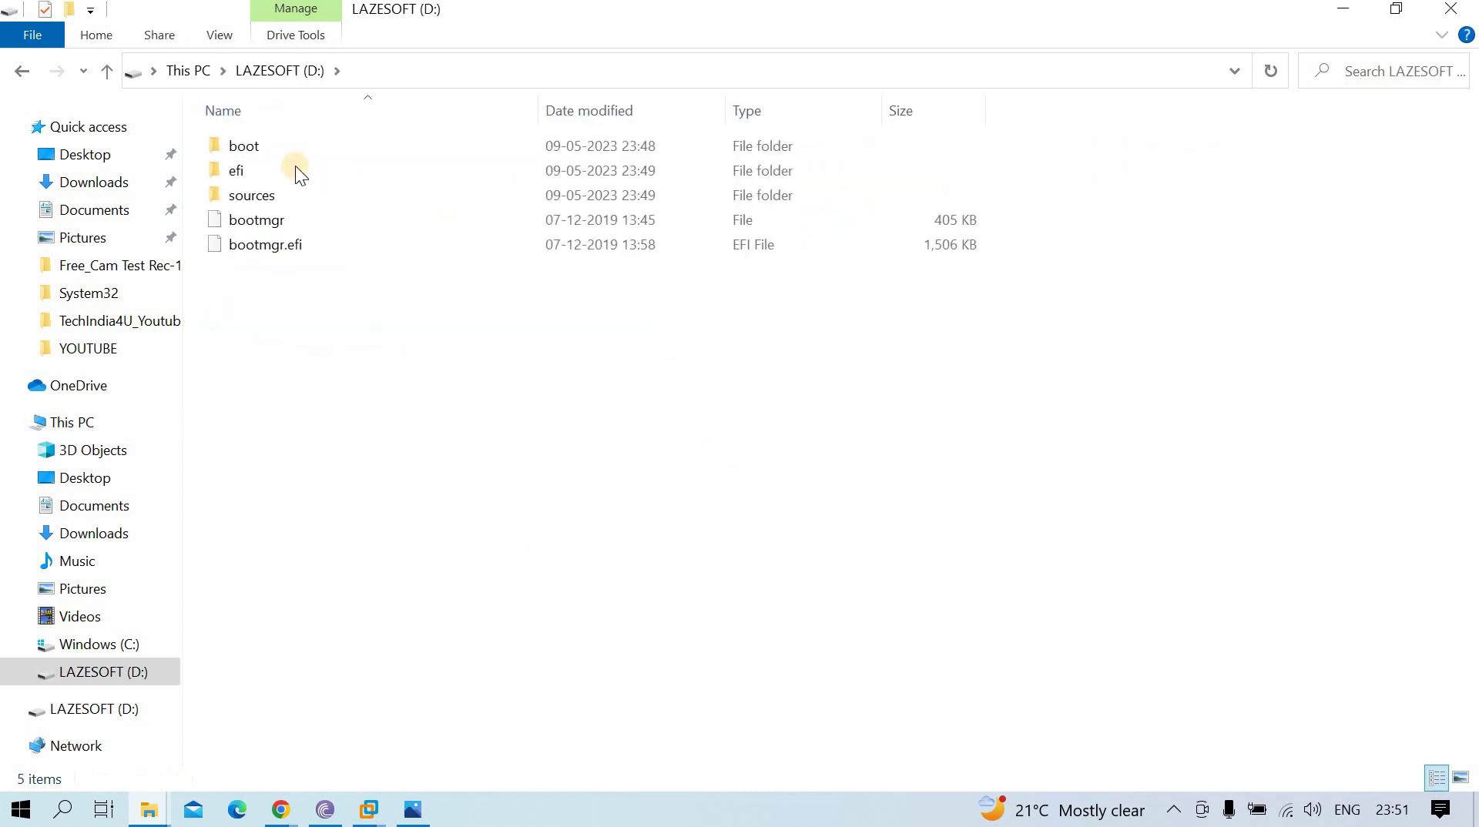
pyautogui.doubleClick(231, 145)
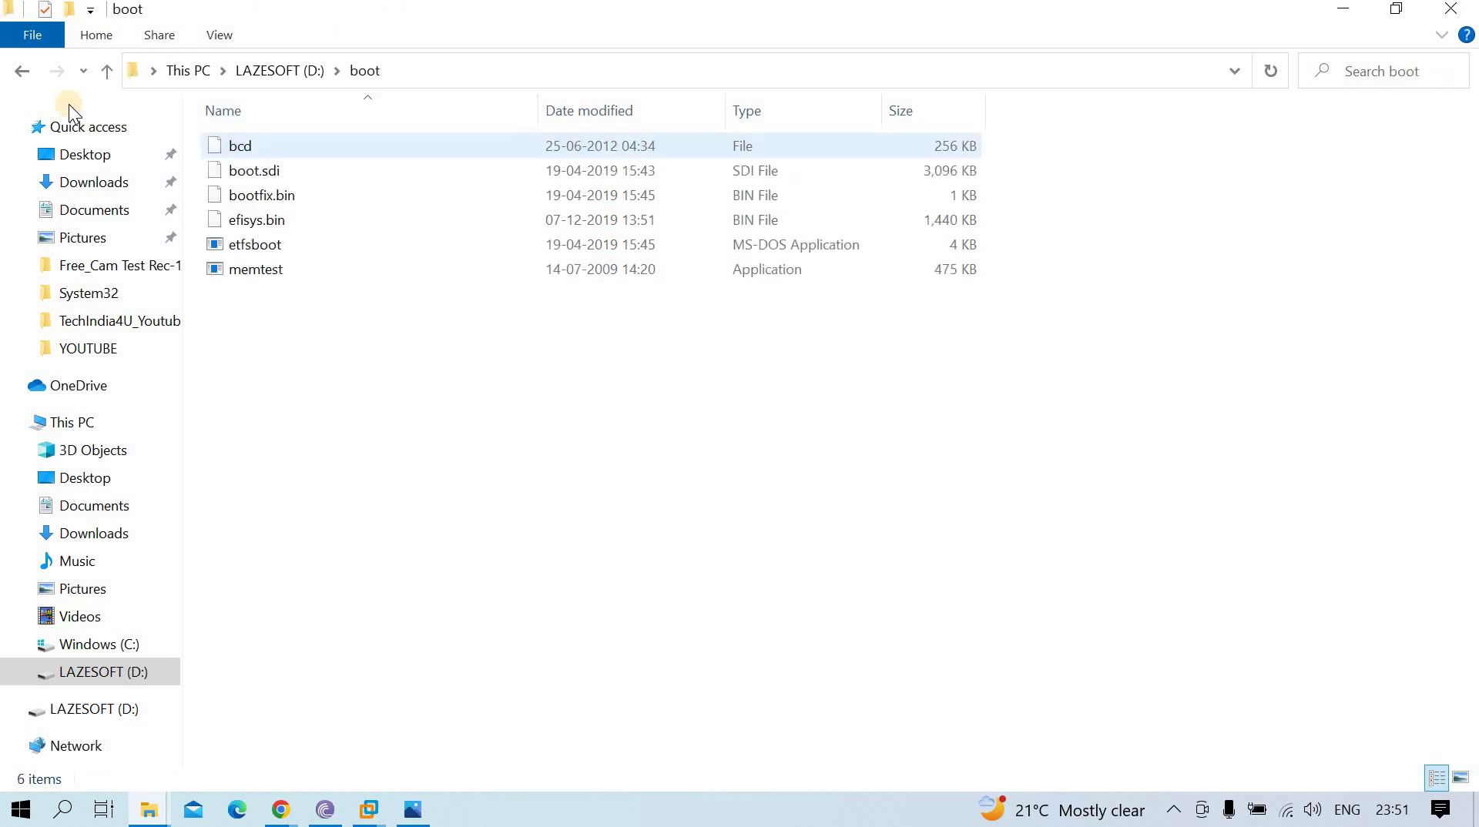
pyautogui.click(30, 72)
pyautogui.click(30, 72)
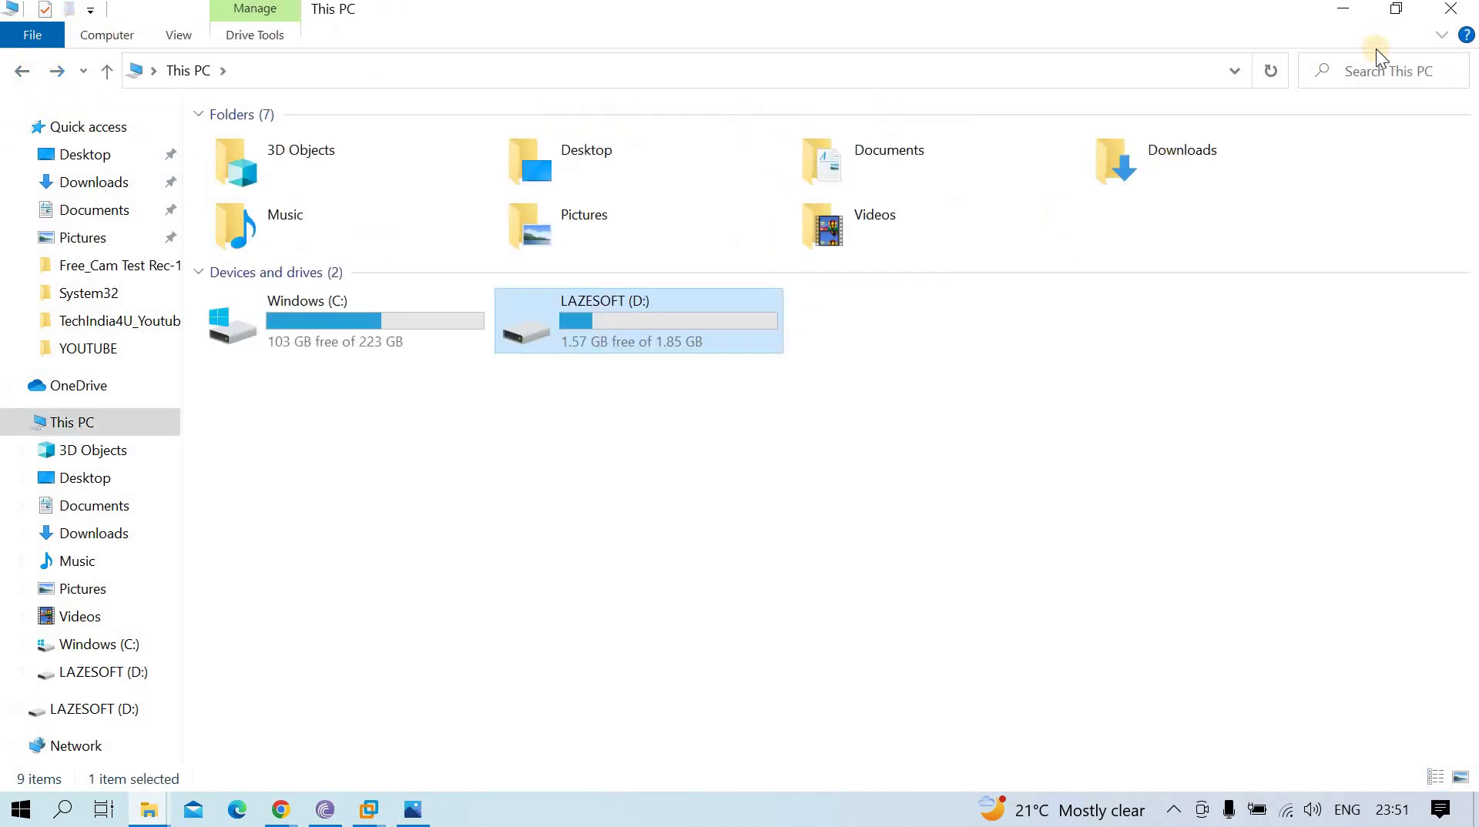
pyautogui.press('super+d')
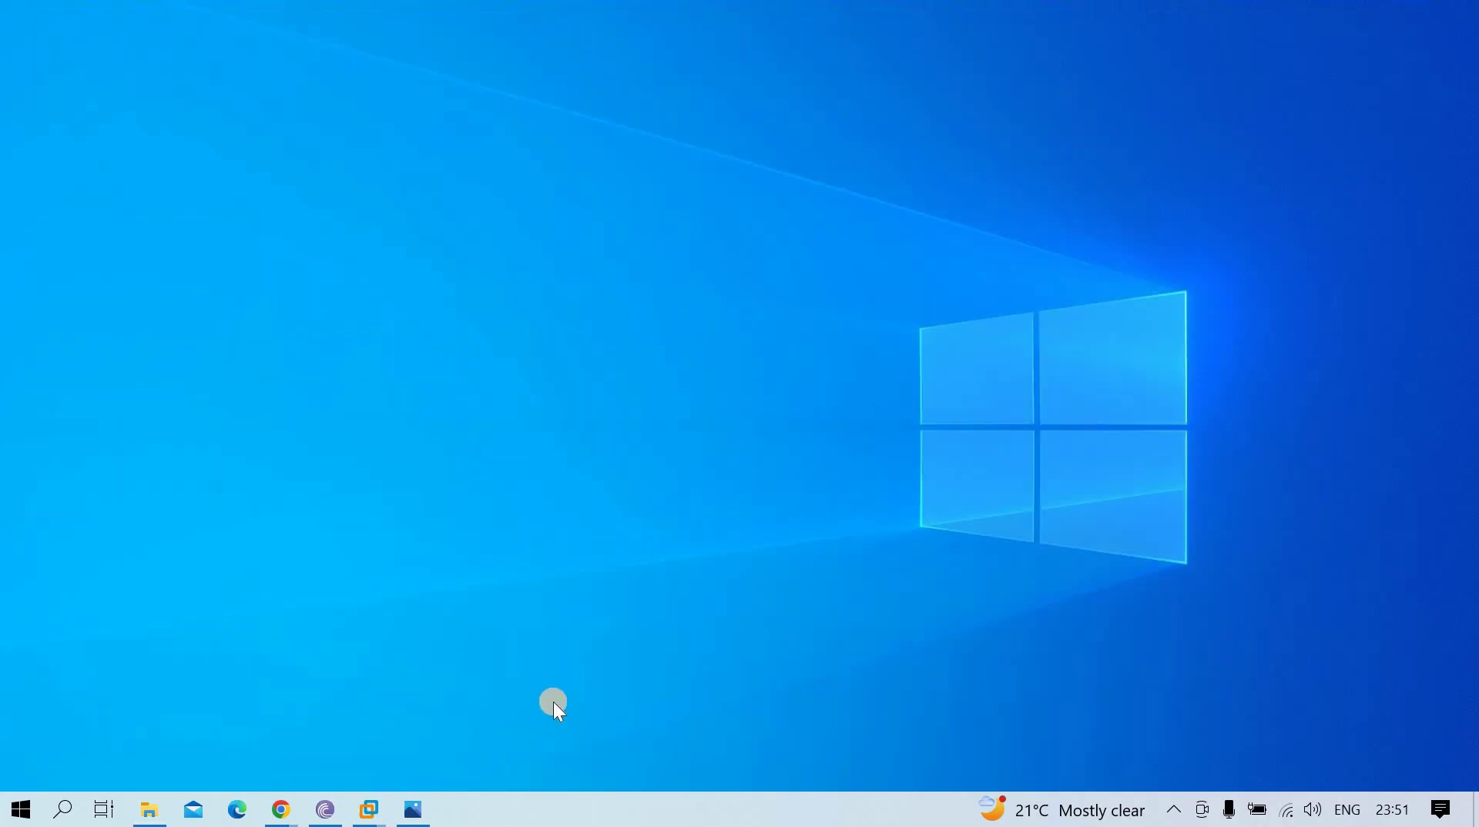
# Switch to VMware Workstation and open the settings of the Windows 11 x64 virtual machine.
pyautogui.moveTo(369, 809)
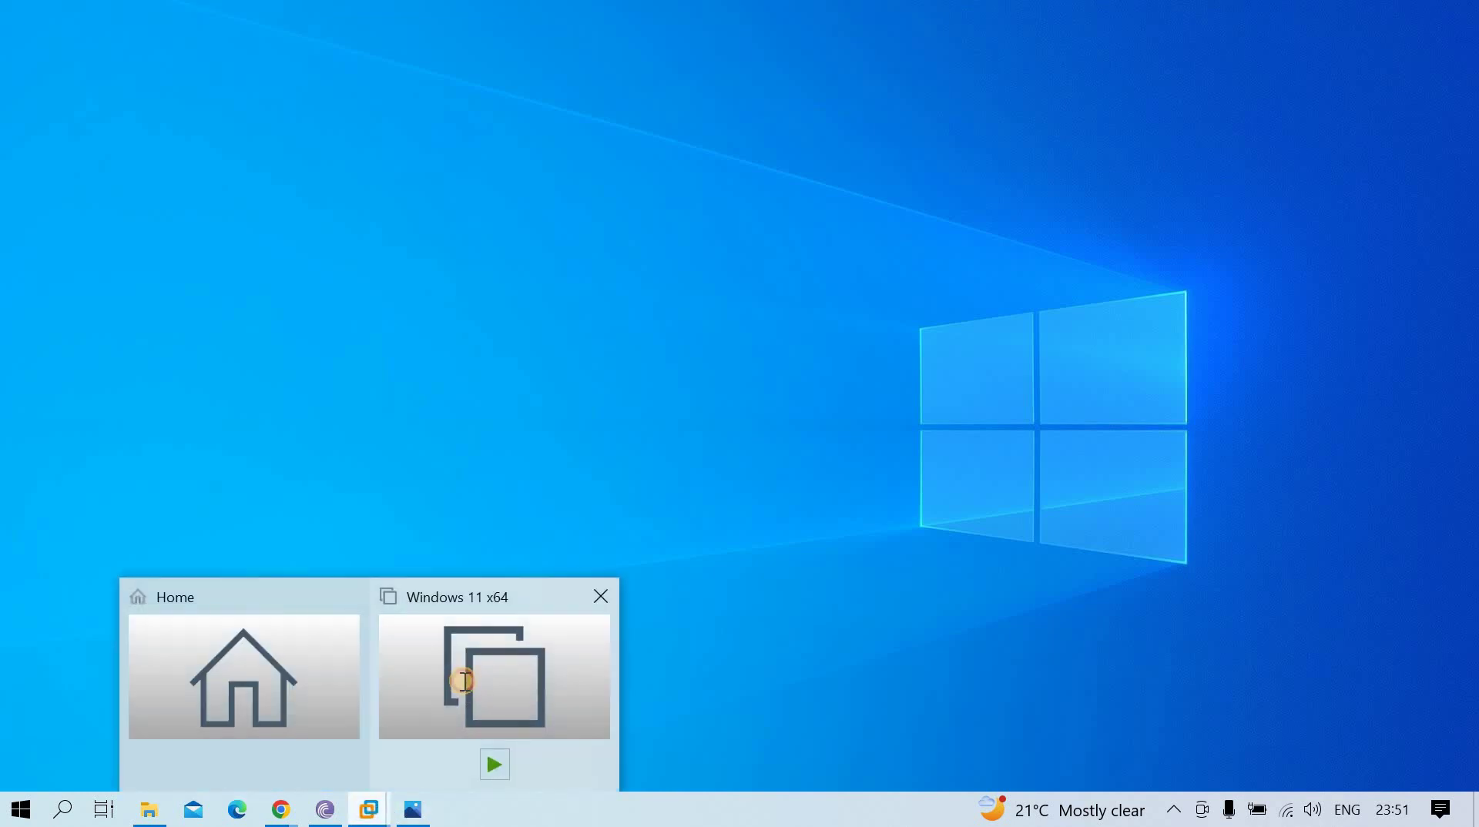
pyautogui.click(454, 680)
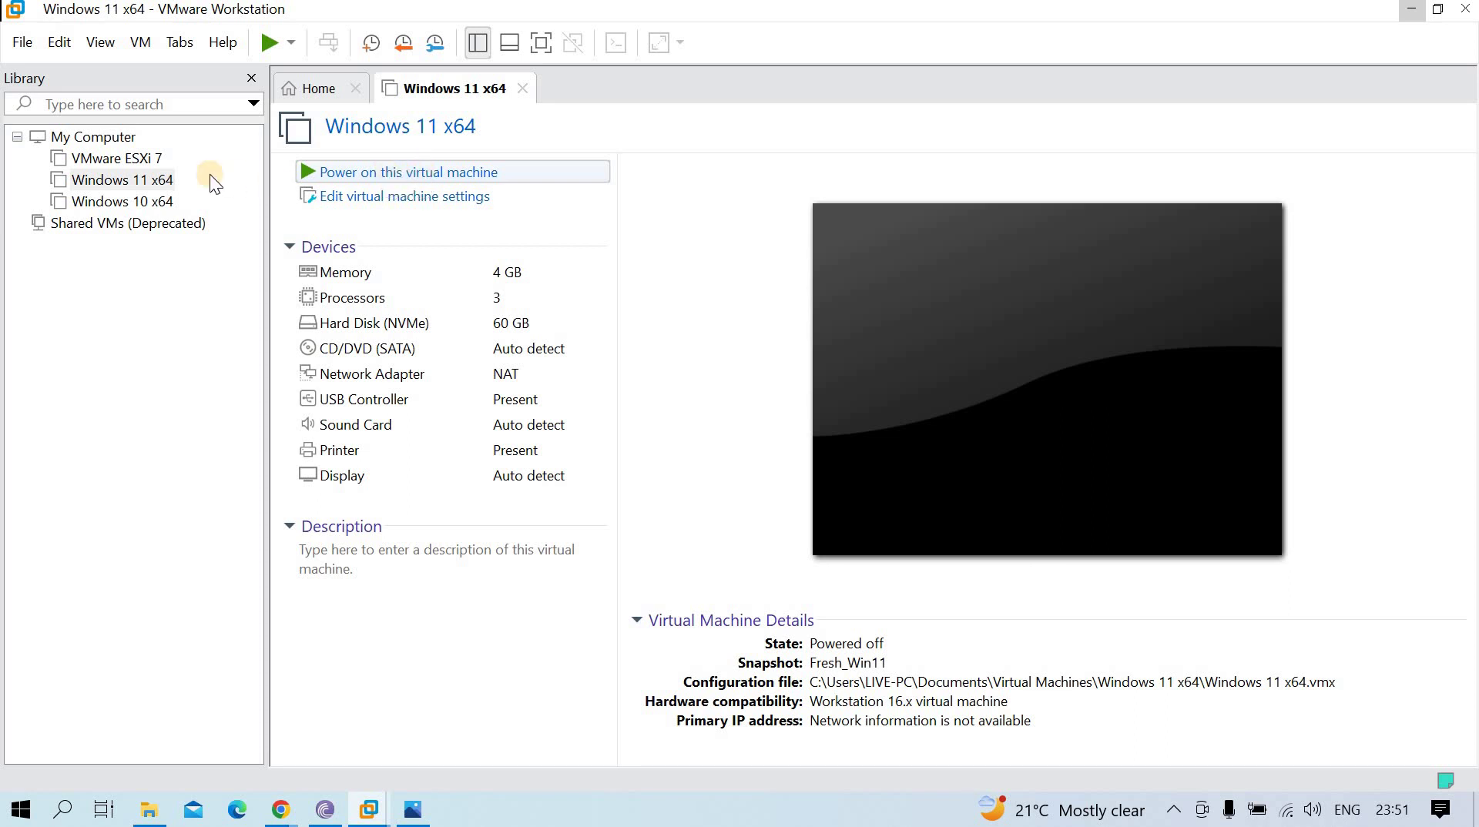
pyautogui.click(161, 184)
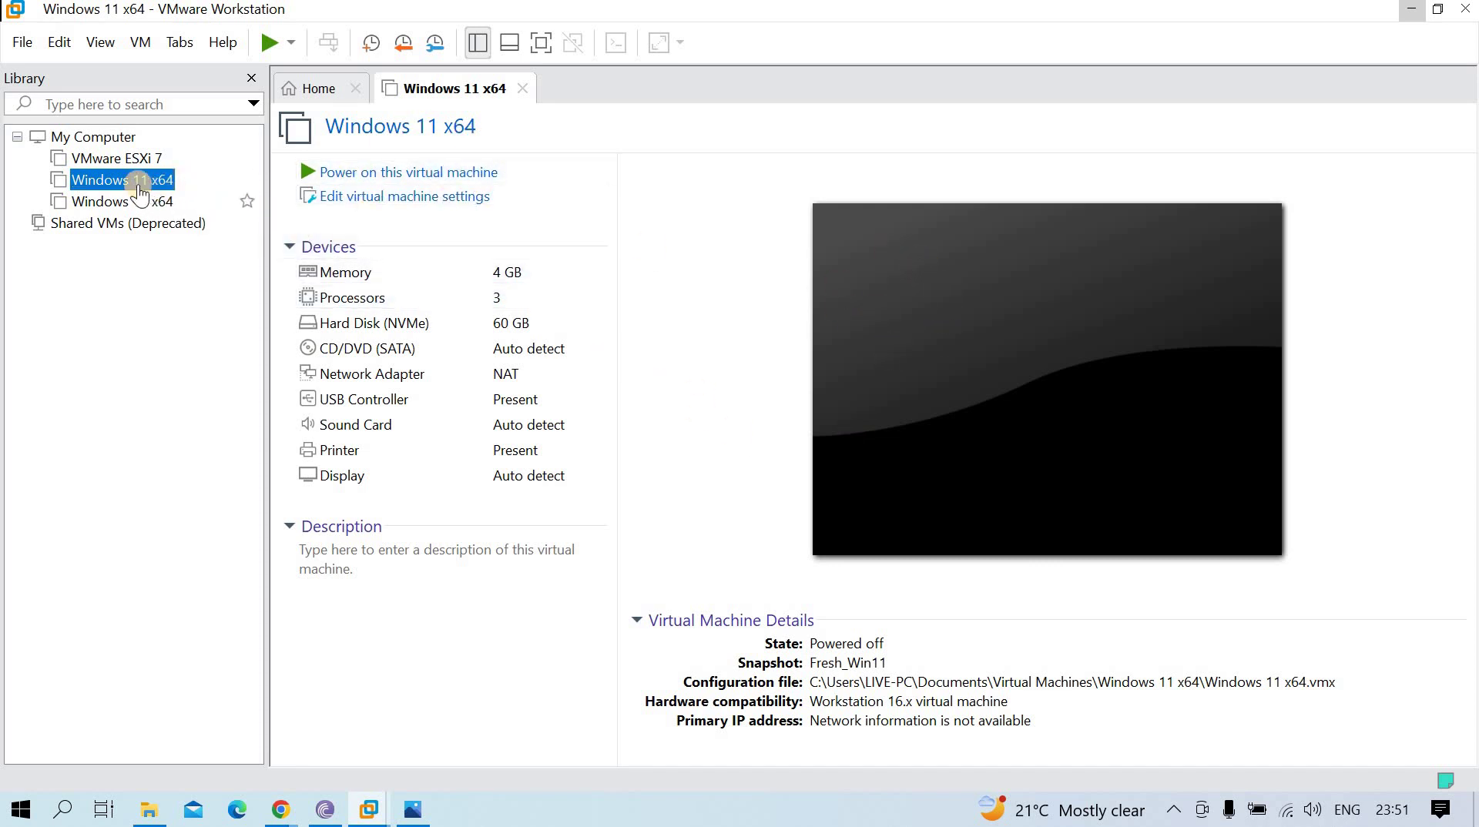
pyautogui.click(367, 204)
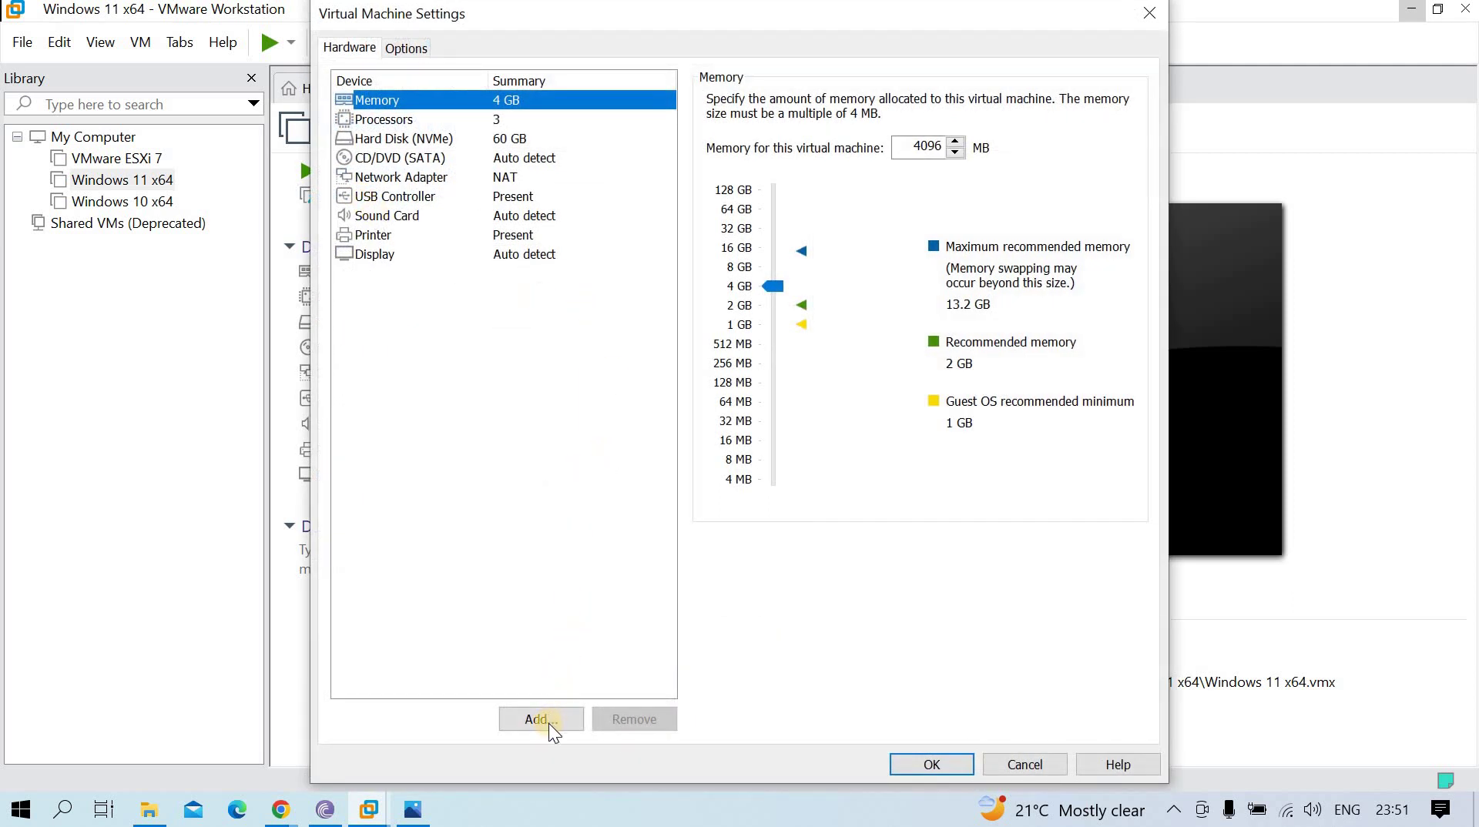
# Start adding a hard disk of type NVMe to the virtual machine and choose to use a physical disk.
pyautogui.click(544, 718)
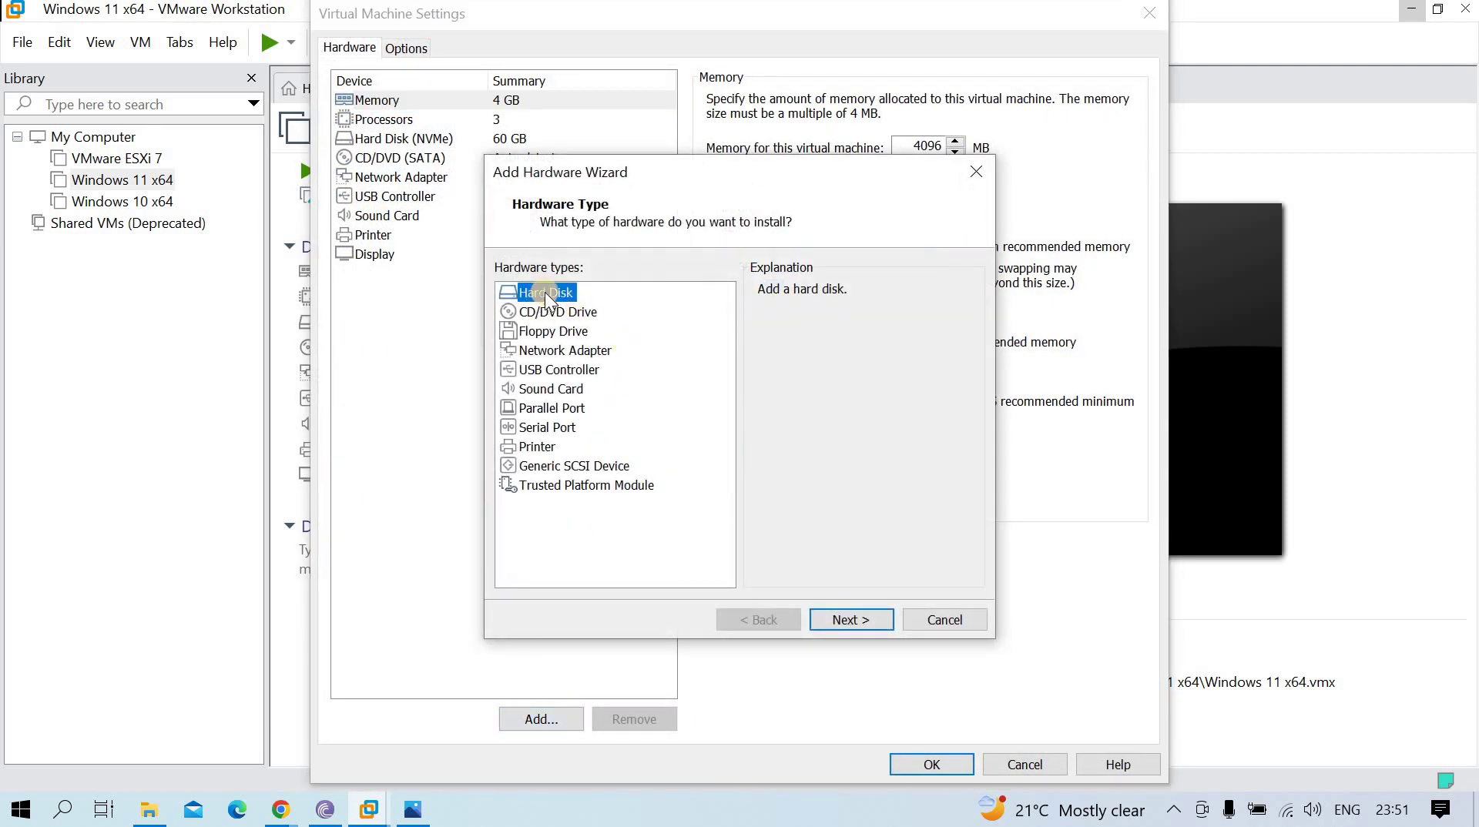
pyautogui.click(850, 620)
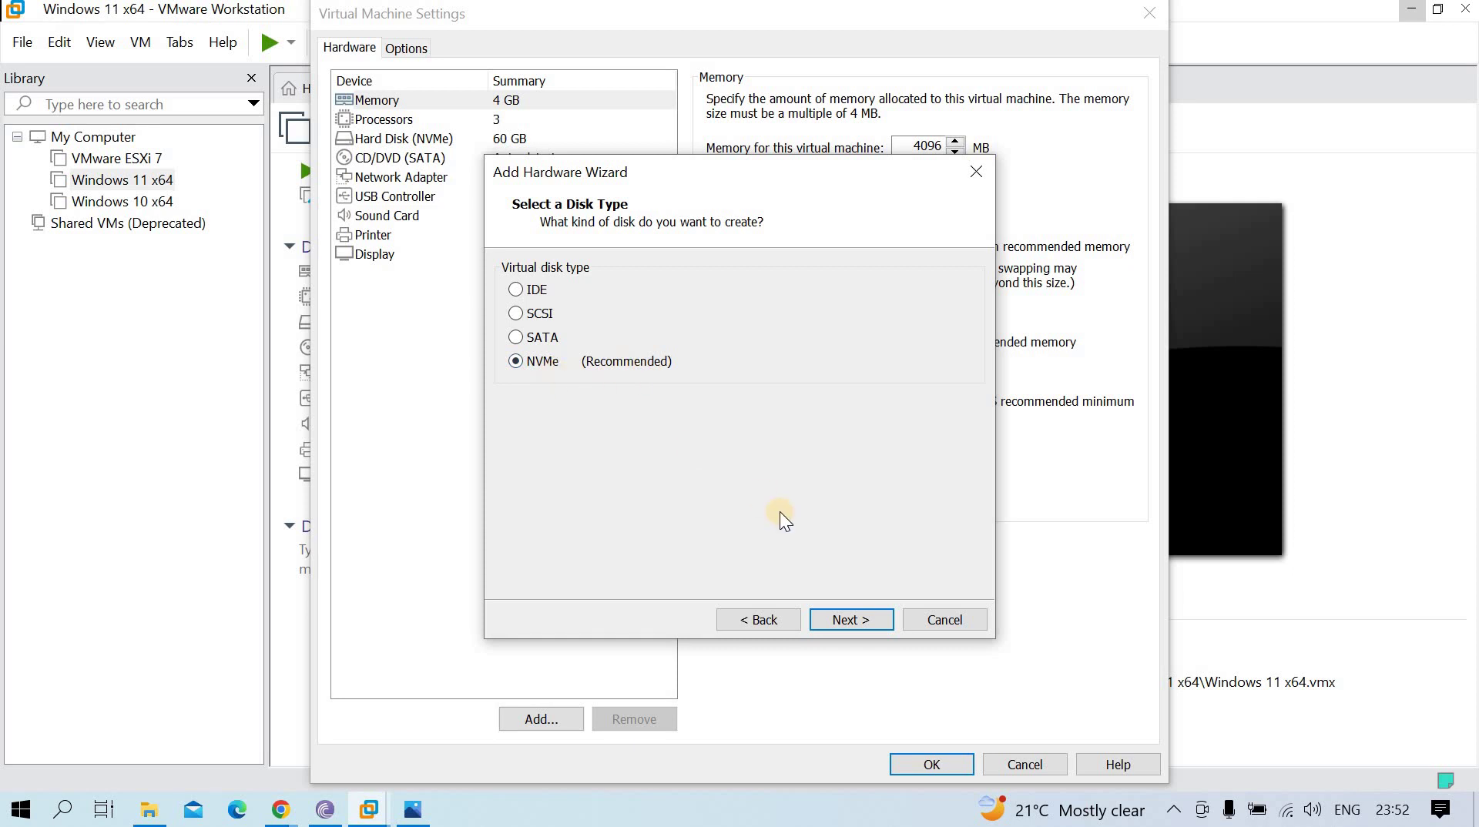
pyautogui.click(853, 622)
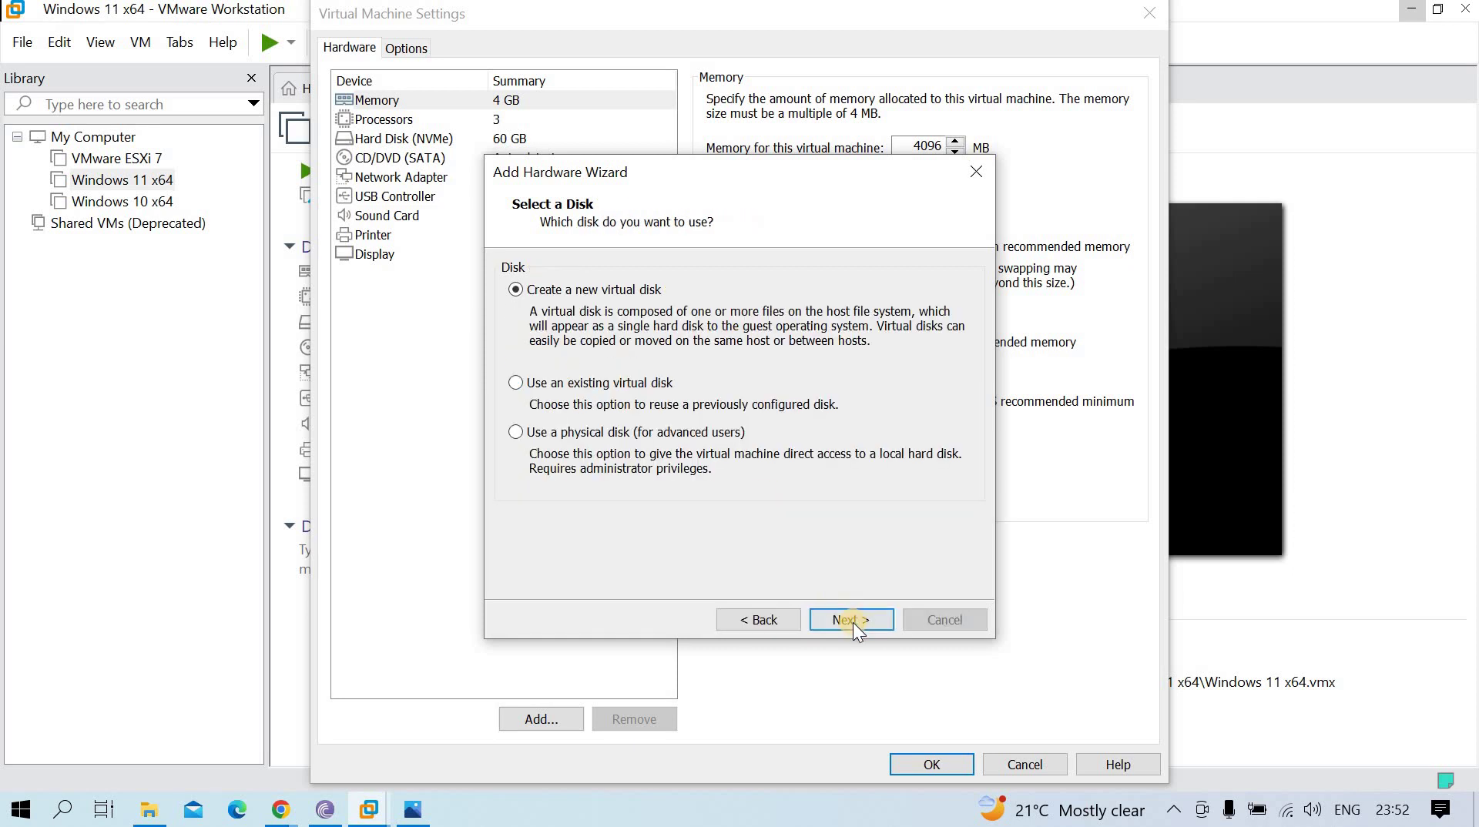
pyautogui.click(511, 432)
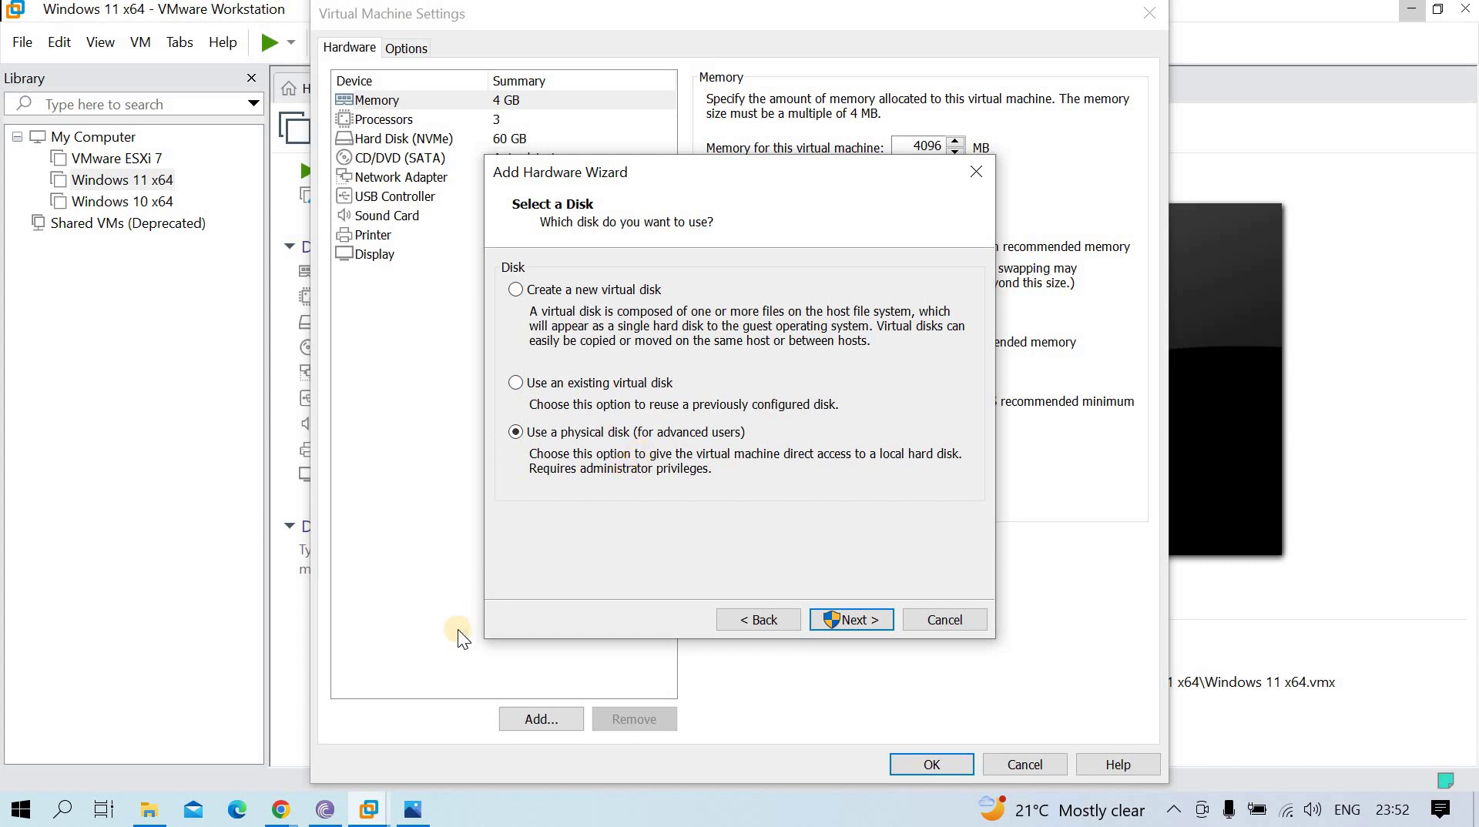
# Check the drives listed in File Explorer and return to the Add Hardware Wizard.
pyautogui.click(146, 814)
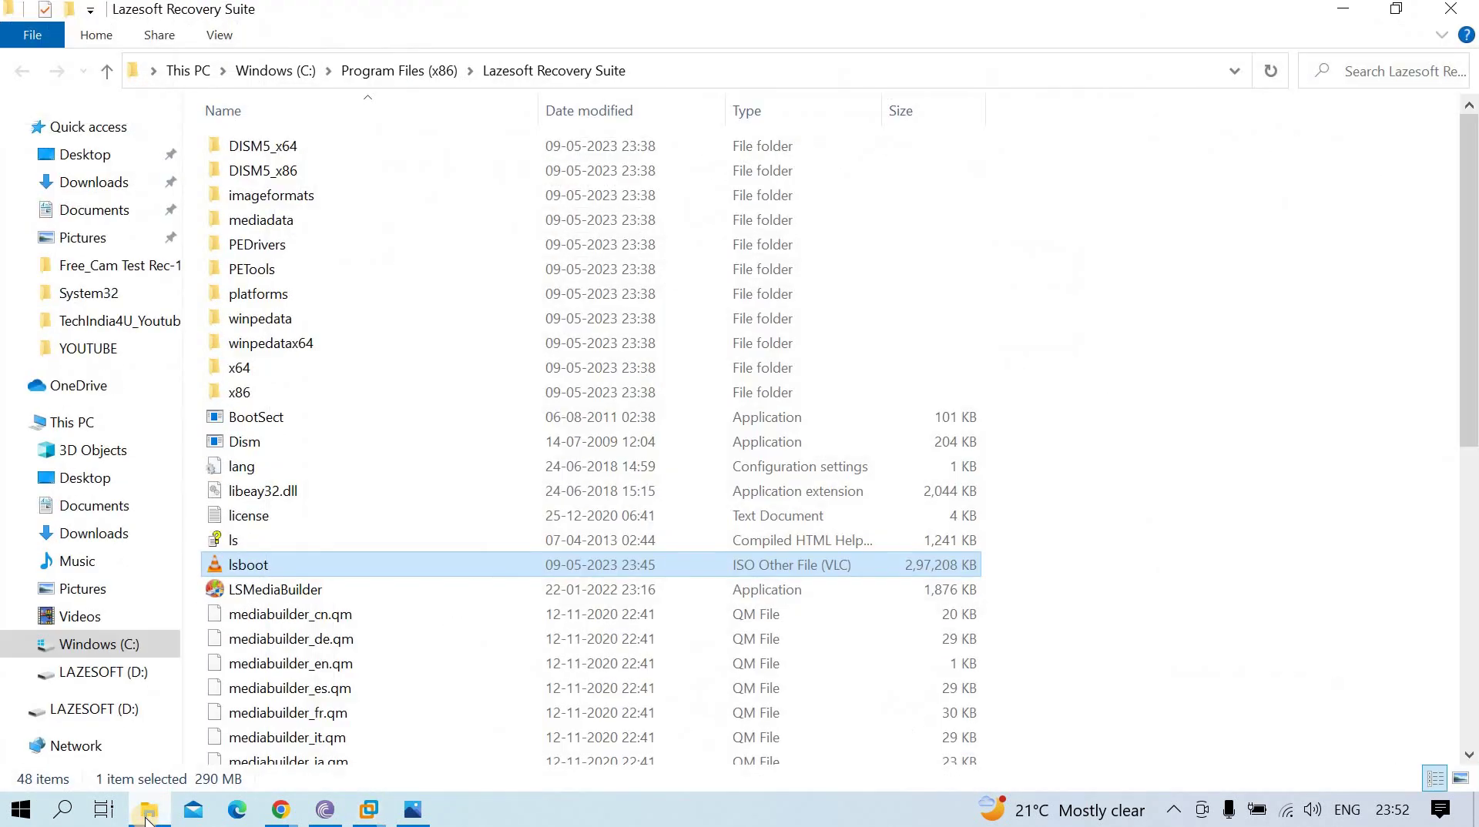
pyautogui.click(146, 815)
pyautogui.click(149, 810)
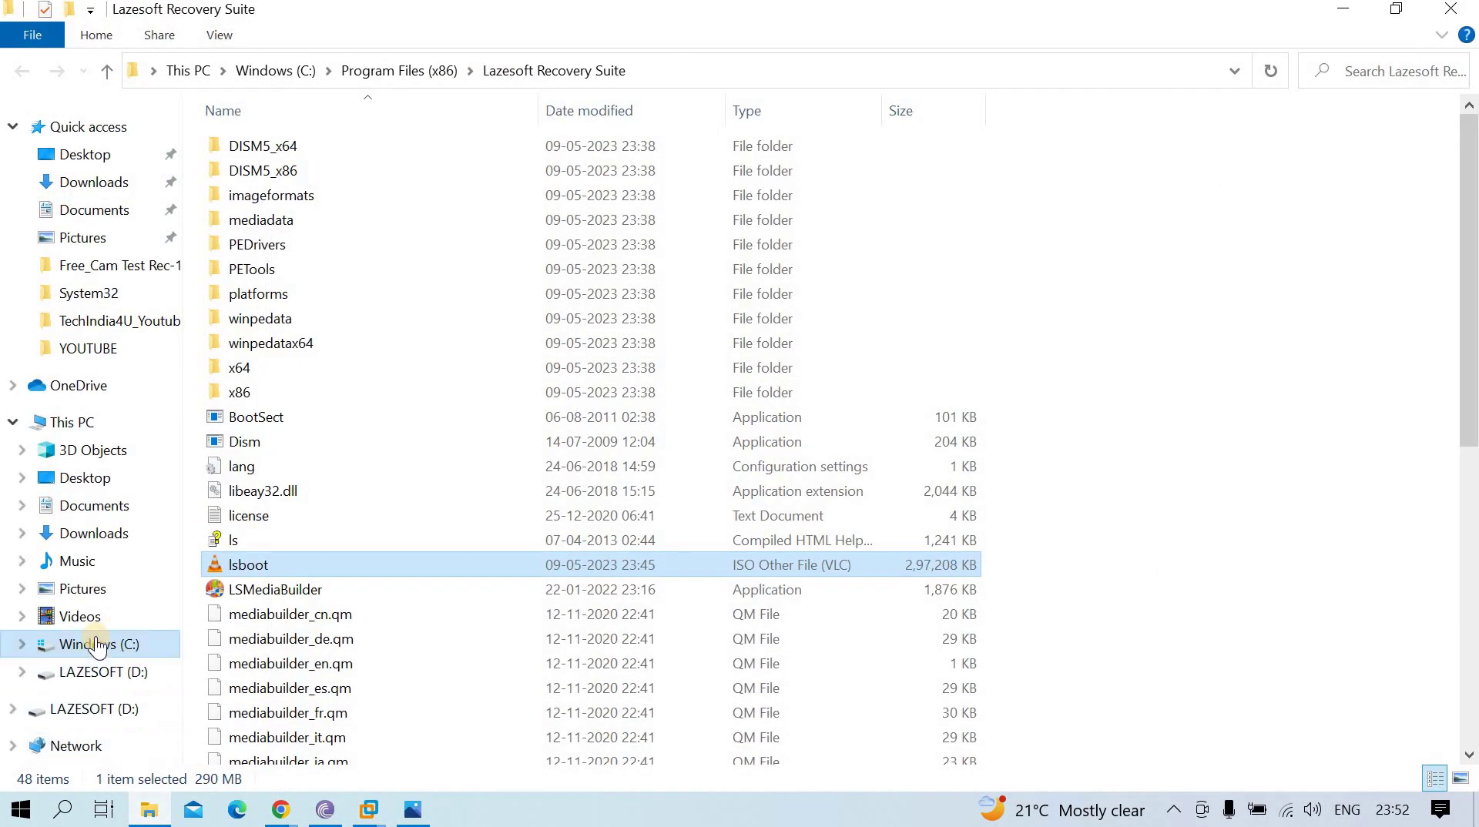
pyautogui.click(148, 810)
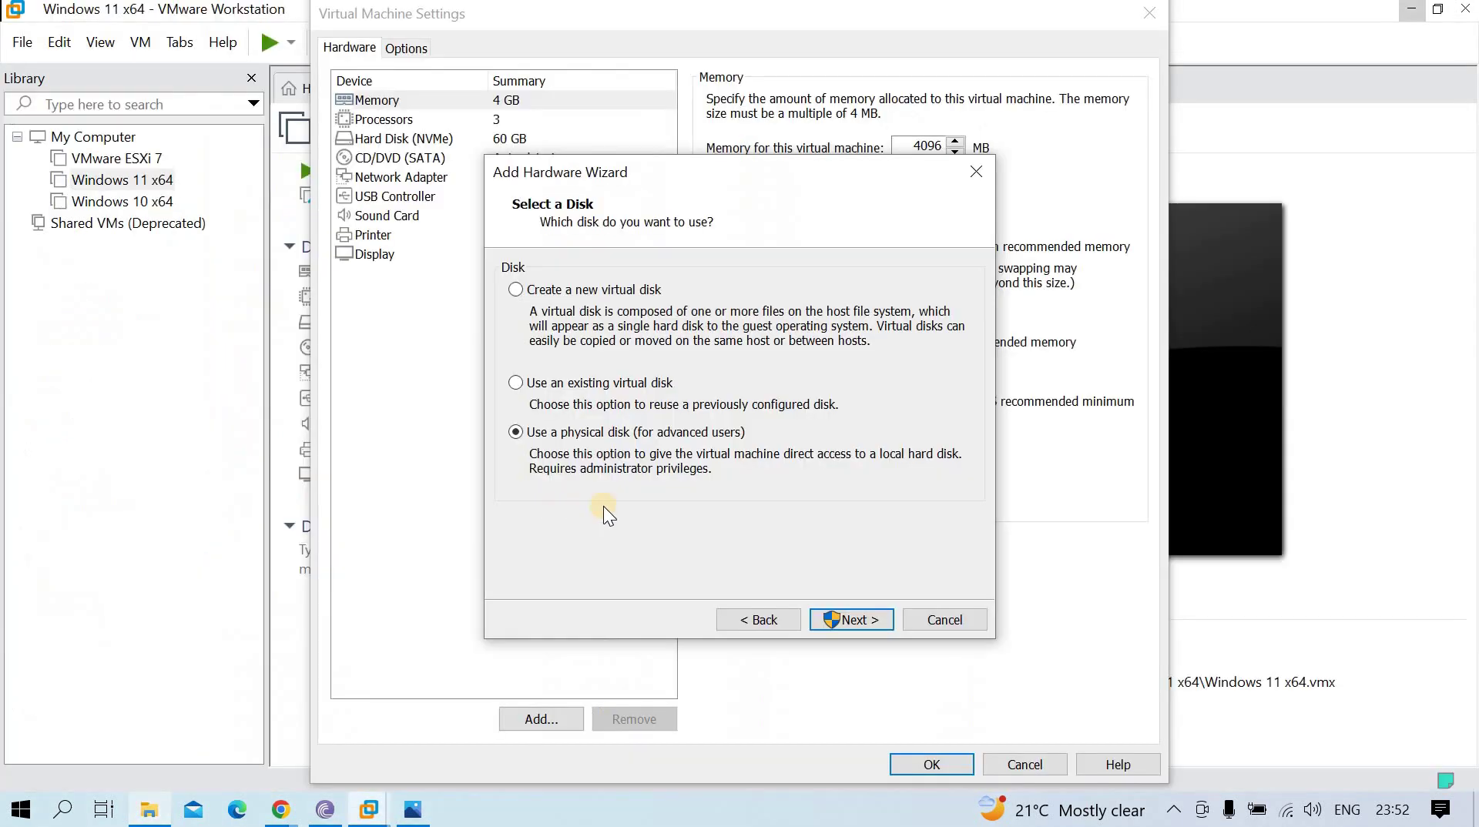
# Continue to the physical disk selection and view the available physical drives without changing the device.
pyautogui.click(848, 615)
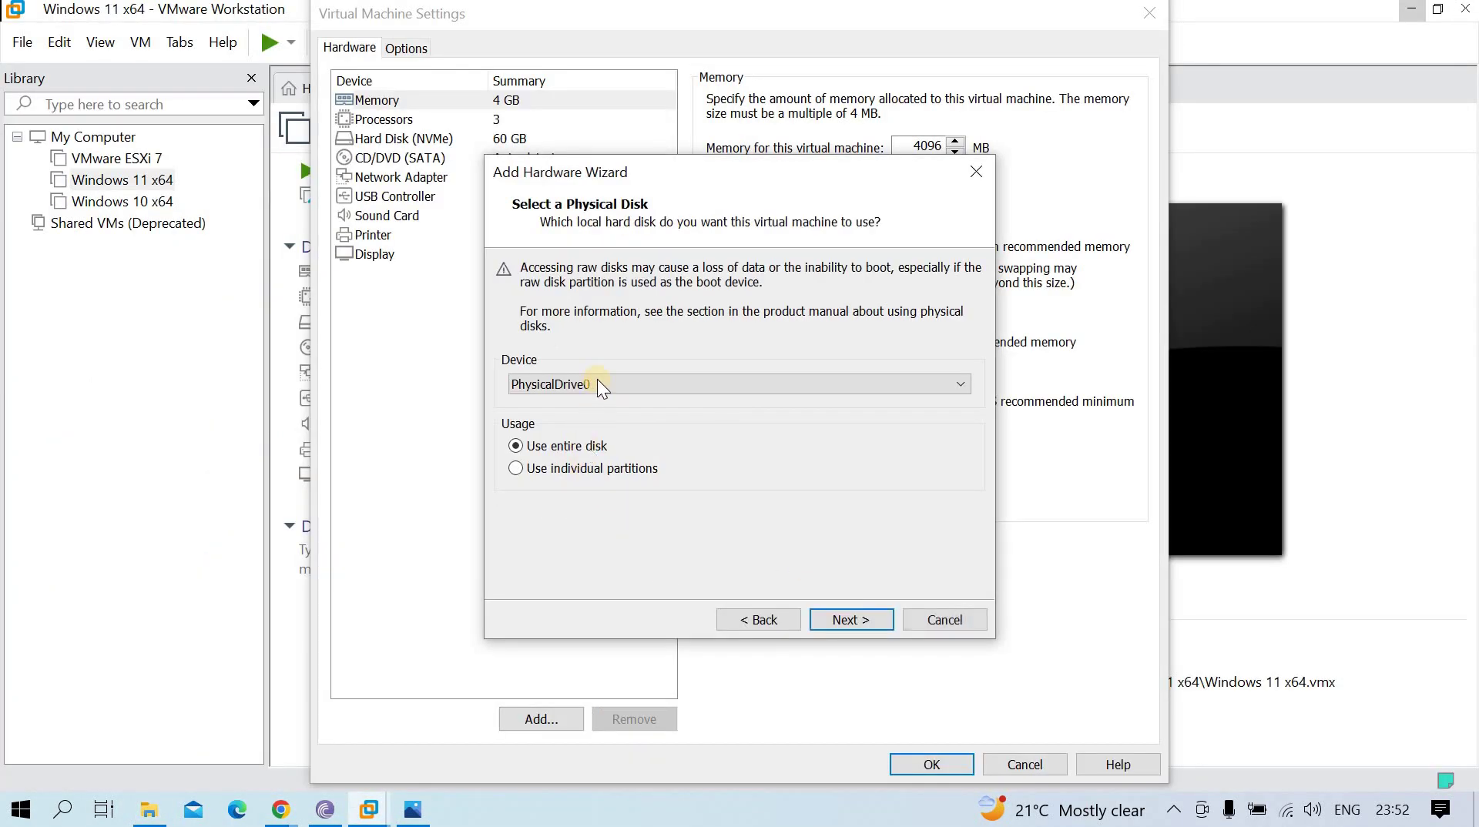
pyautogui.click(598, 384)
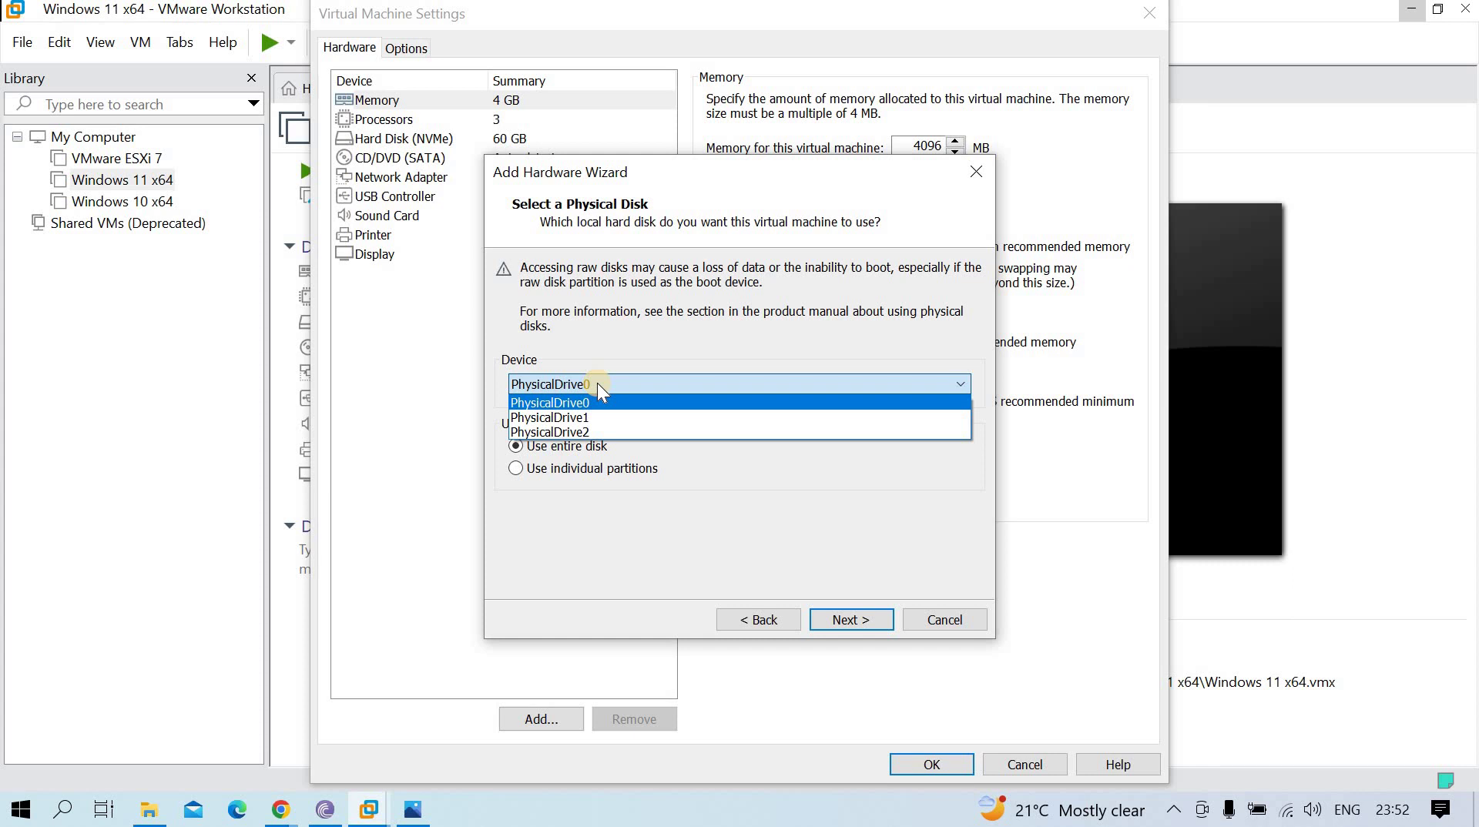
pyautogui.click(598, 343)
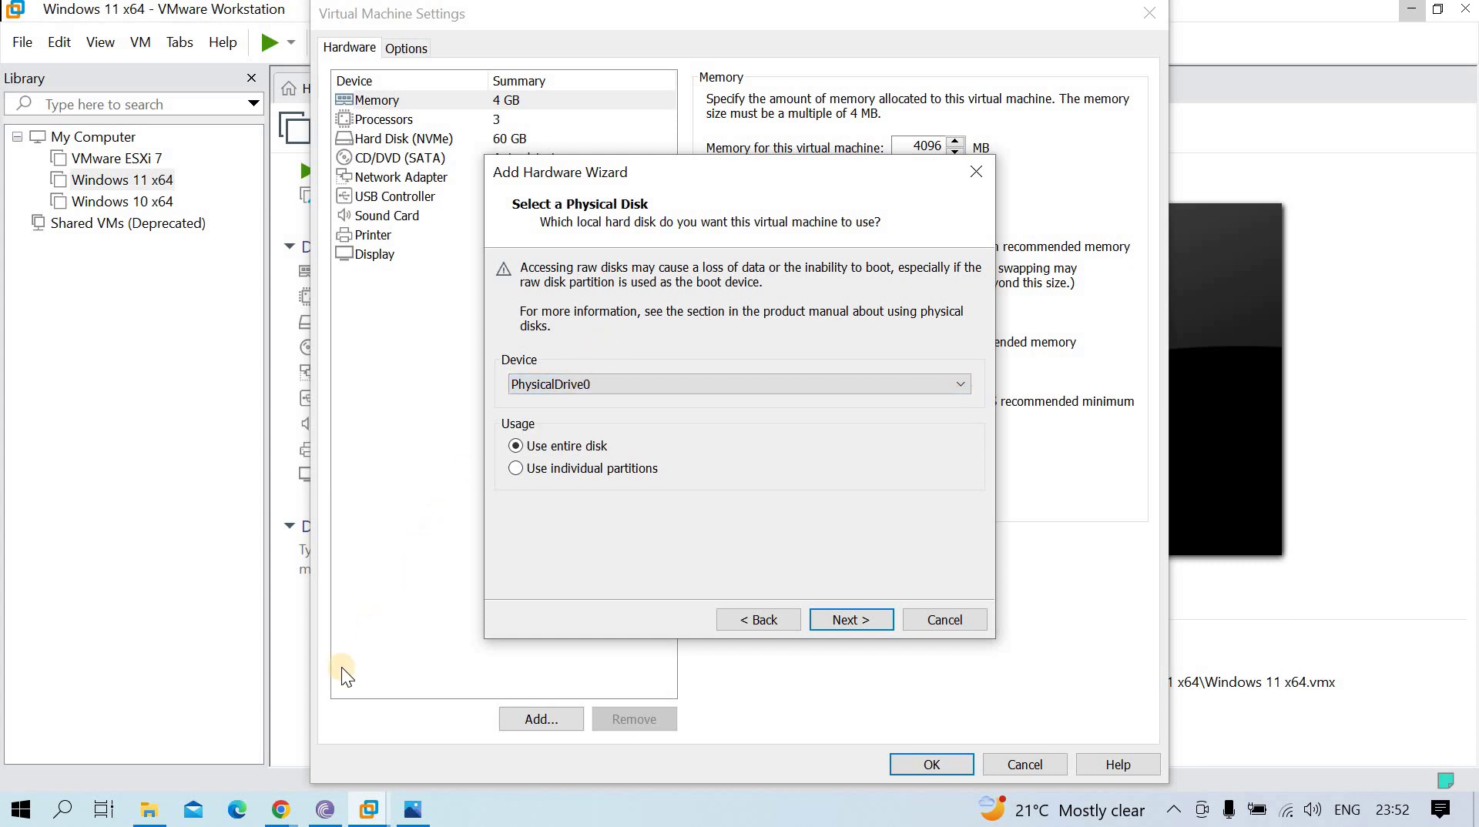
pyautogui.rightClick(21, 809)
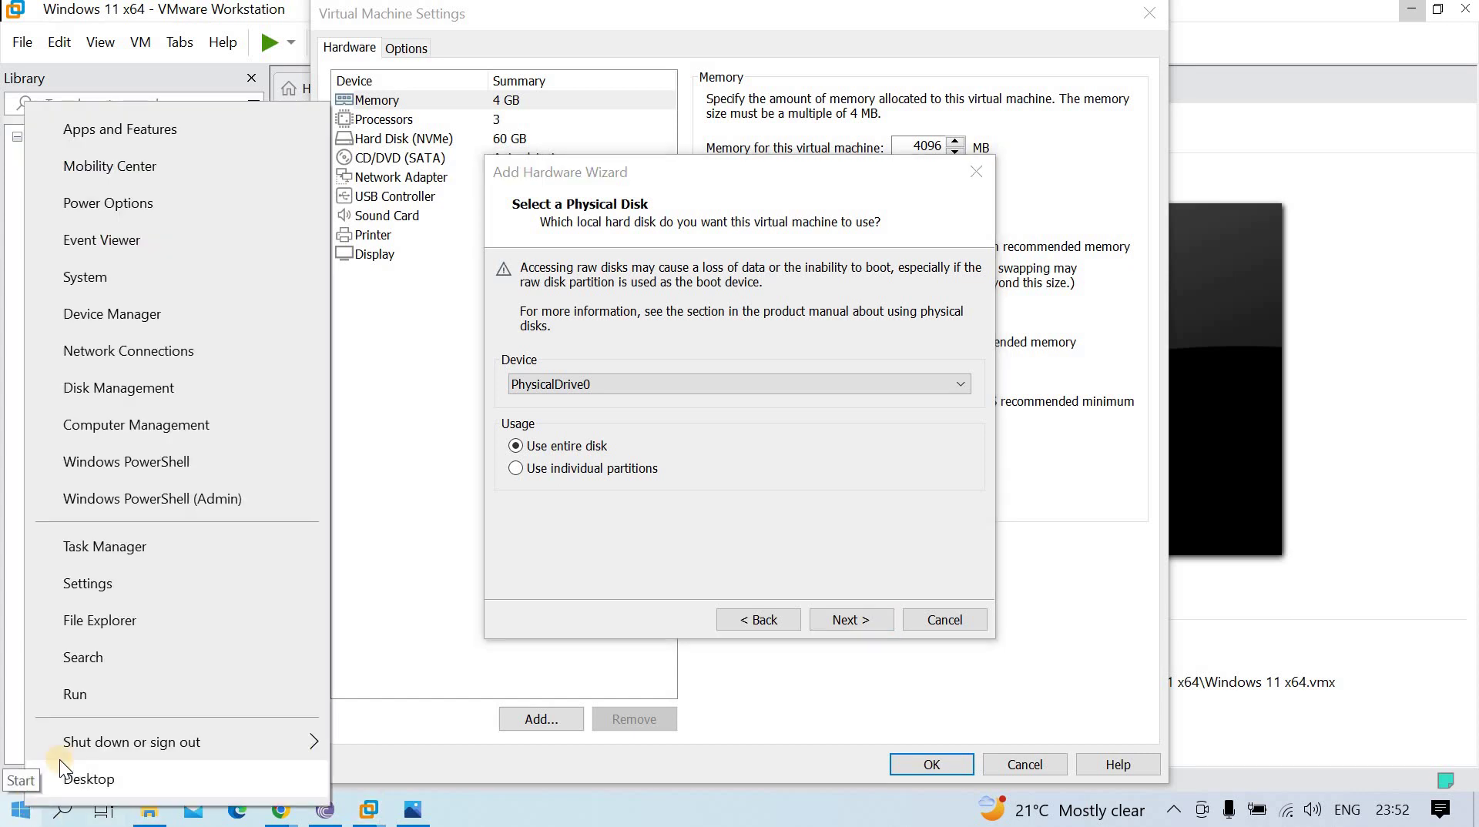
pyautogui.click(90, 694)
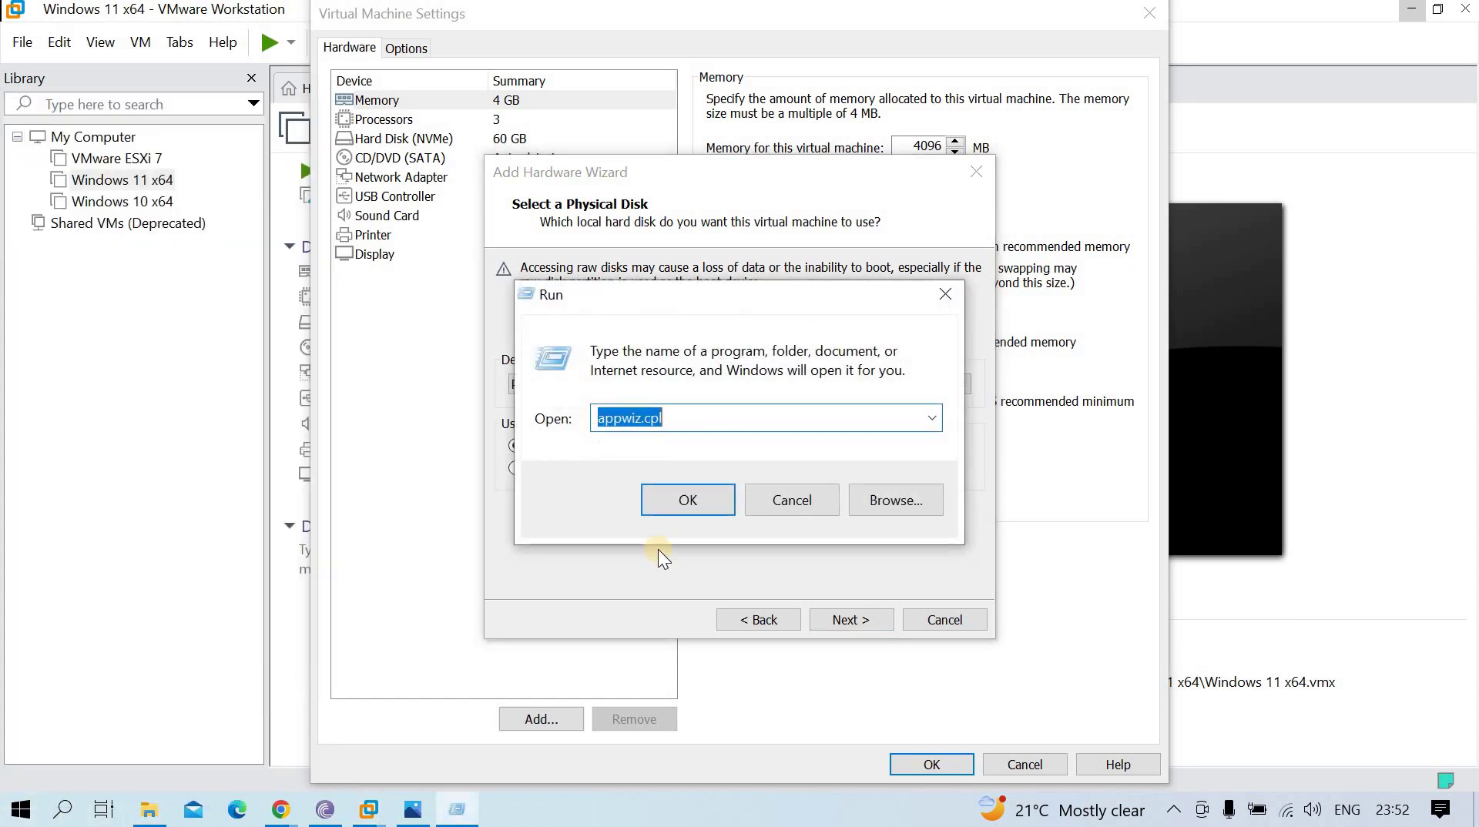
pyautogui.press('Escape')
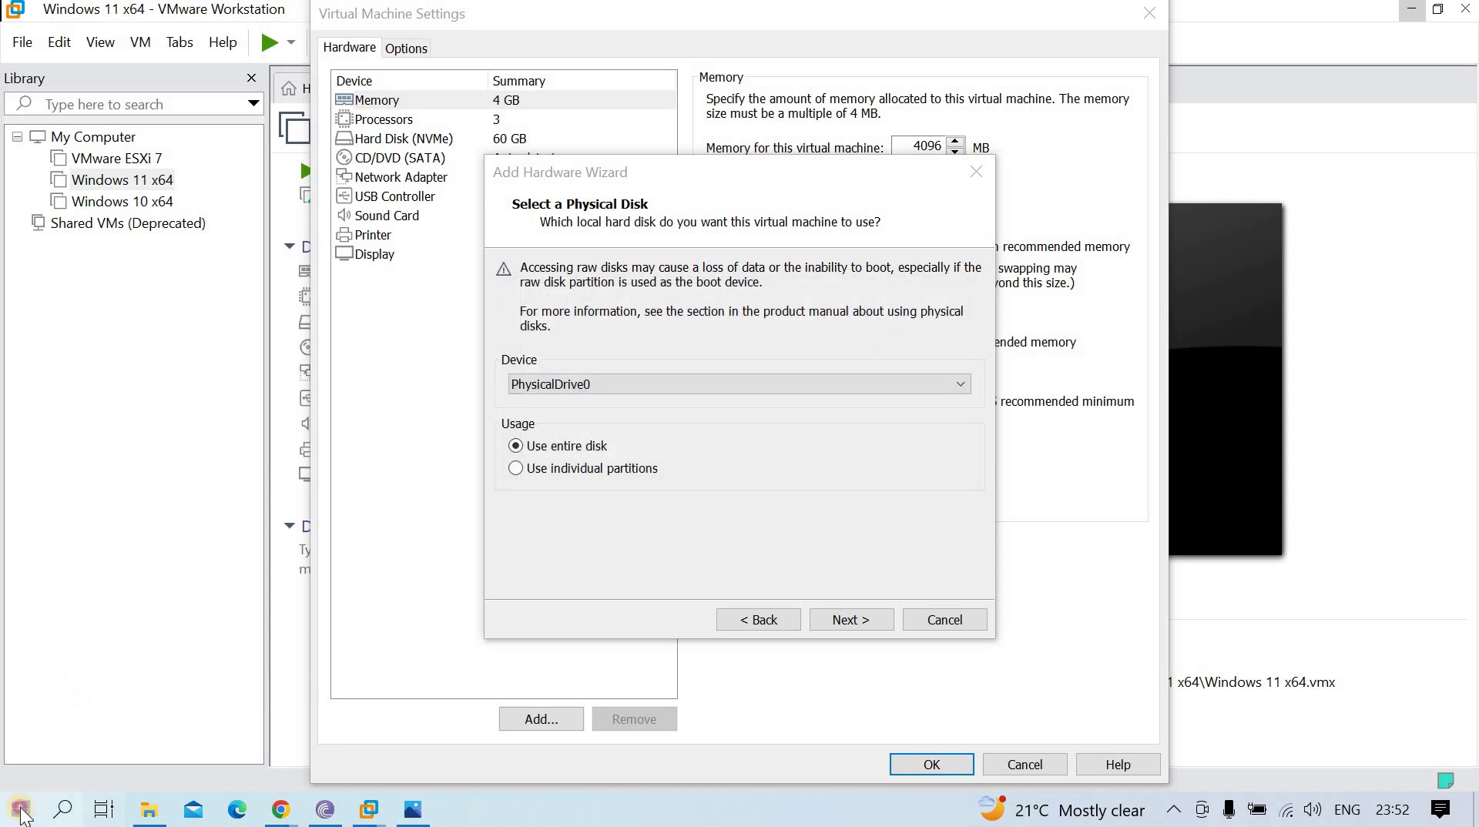
# List the computer's disks with diskpart in a Command Prompt run as administrator.
pyautogui.click(21, 808)
pyautogui.write('cmd')
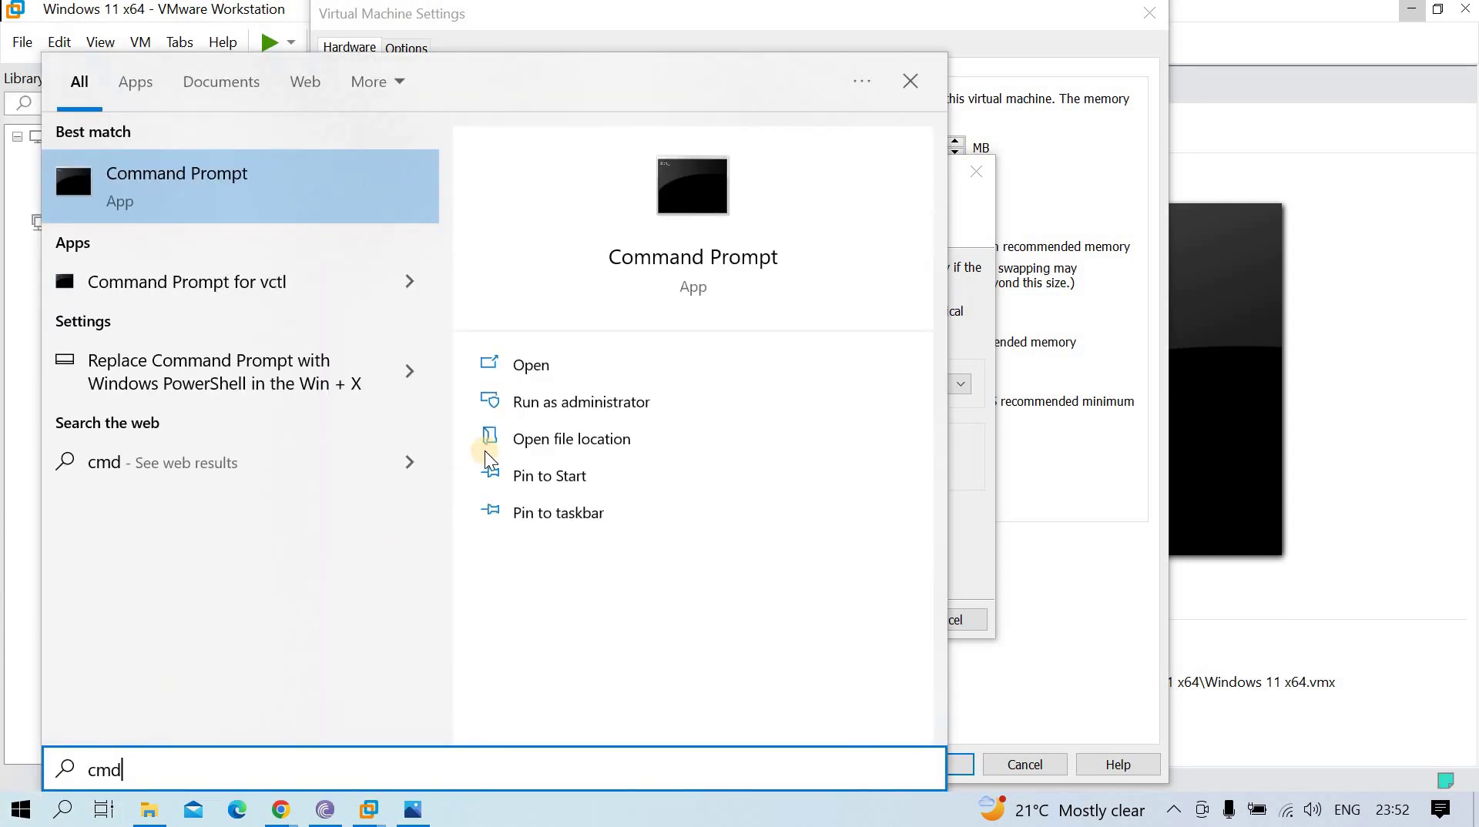
pyautogui.click(512, 401)
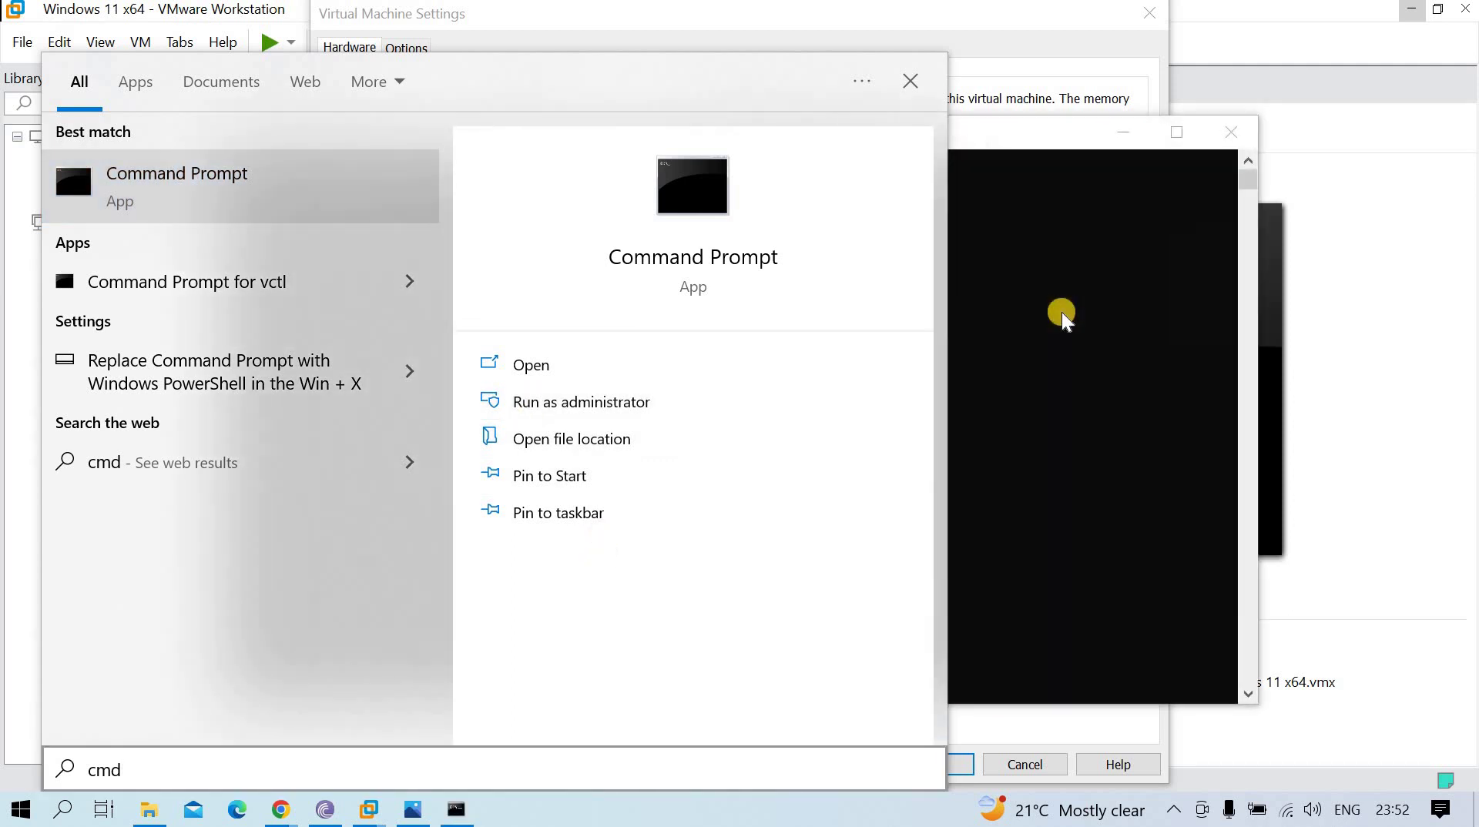
pyautogui.click(1054, 267)
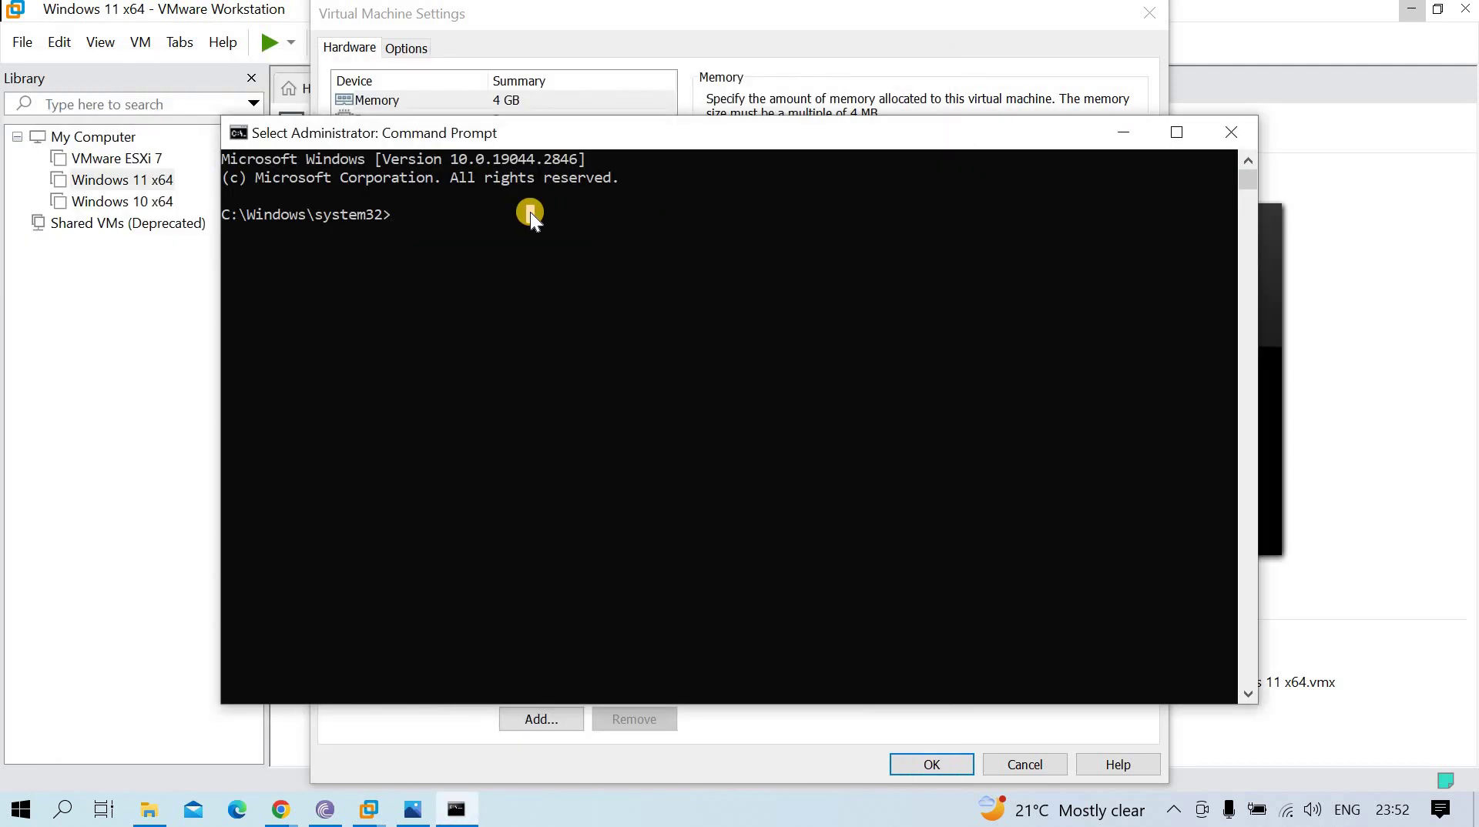
pyautogui.write('diskpart')
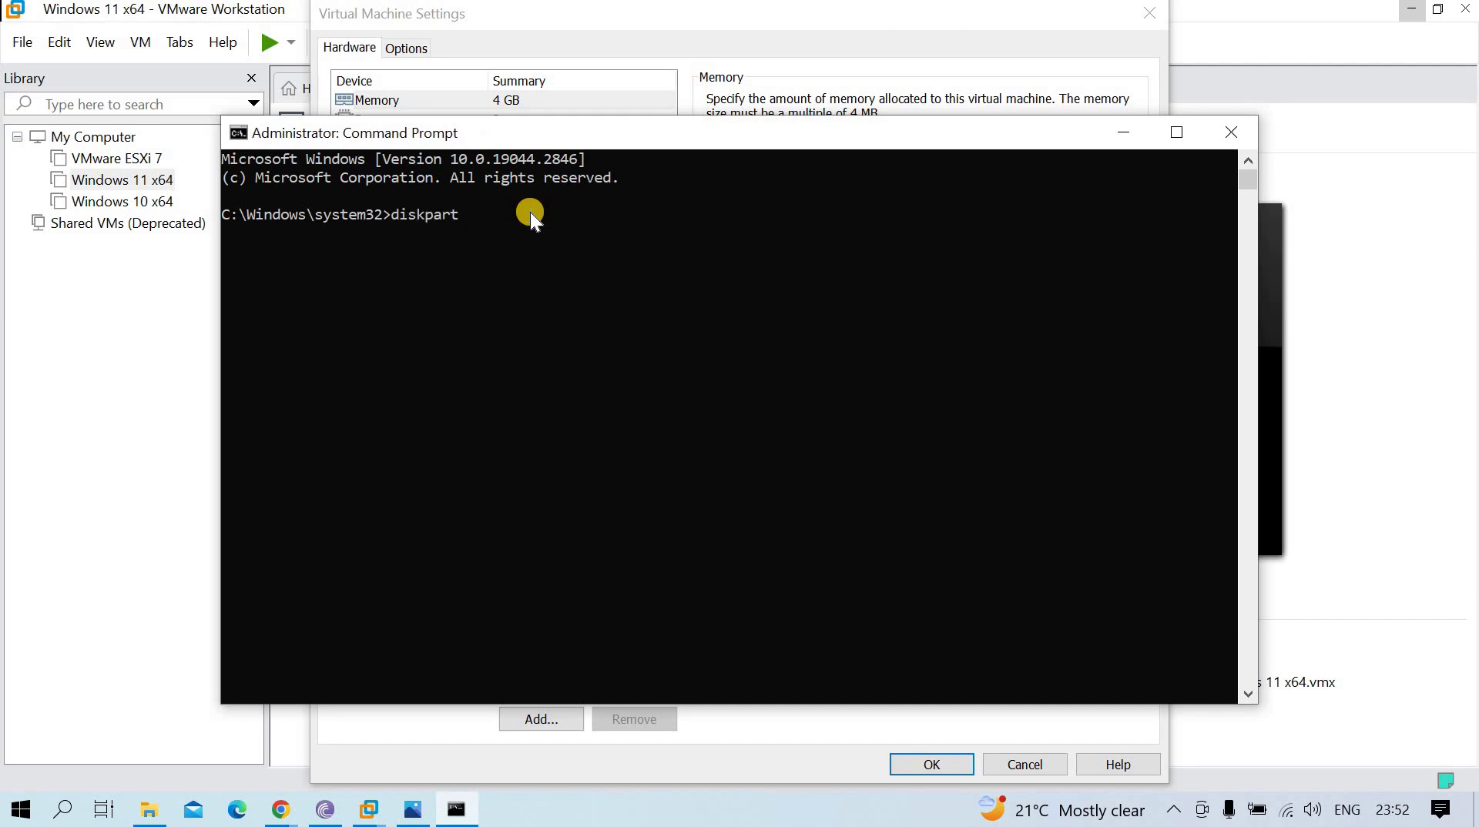
pyautogui.press('Return')
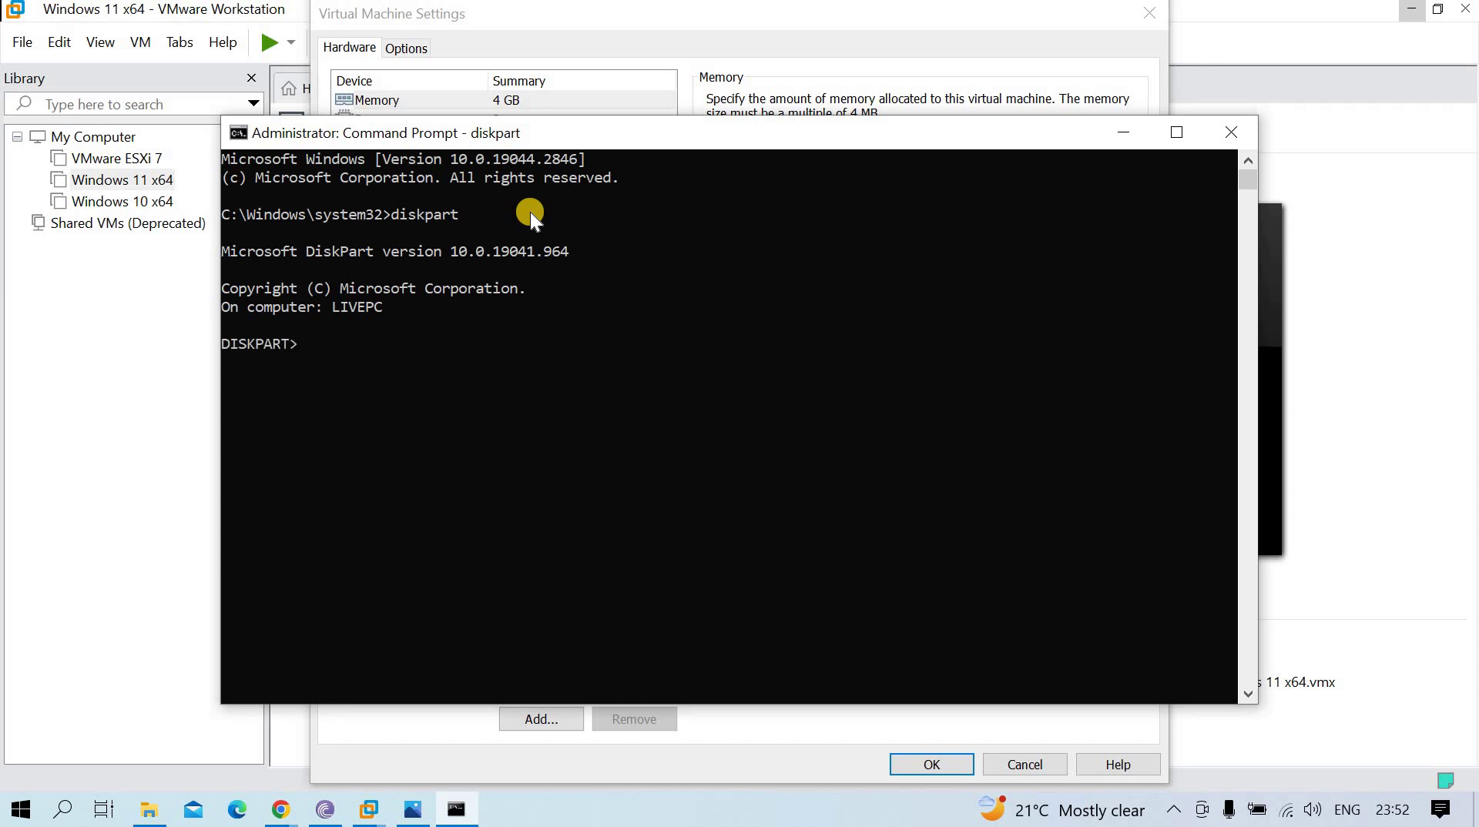
pyautogui.write('list disk')
pyautogui.press('Return')
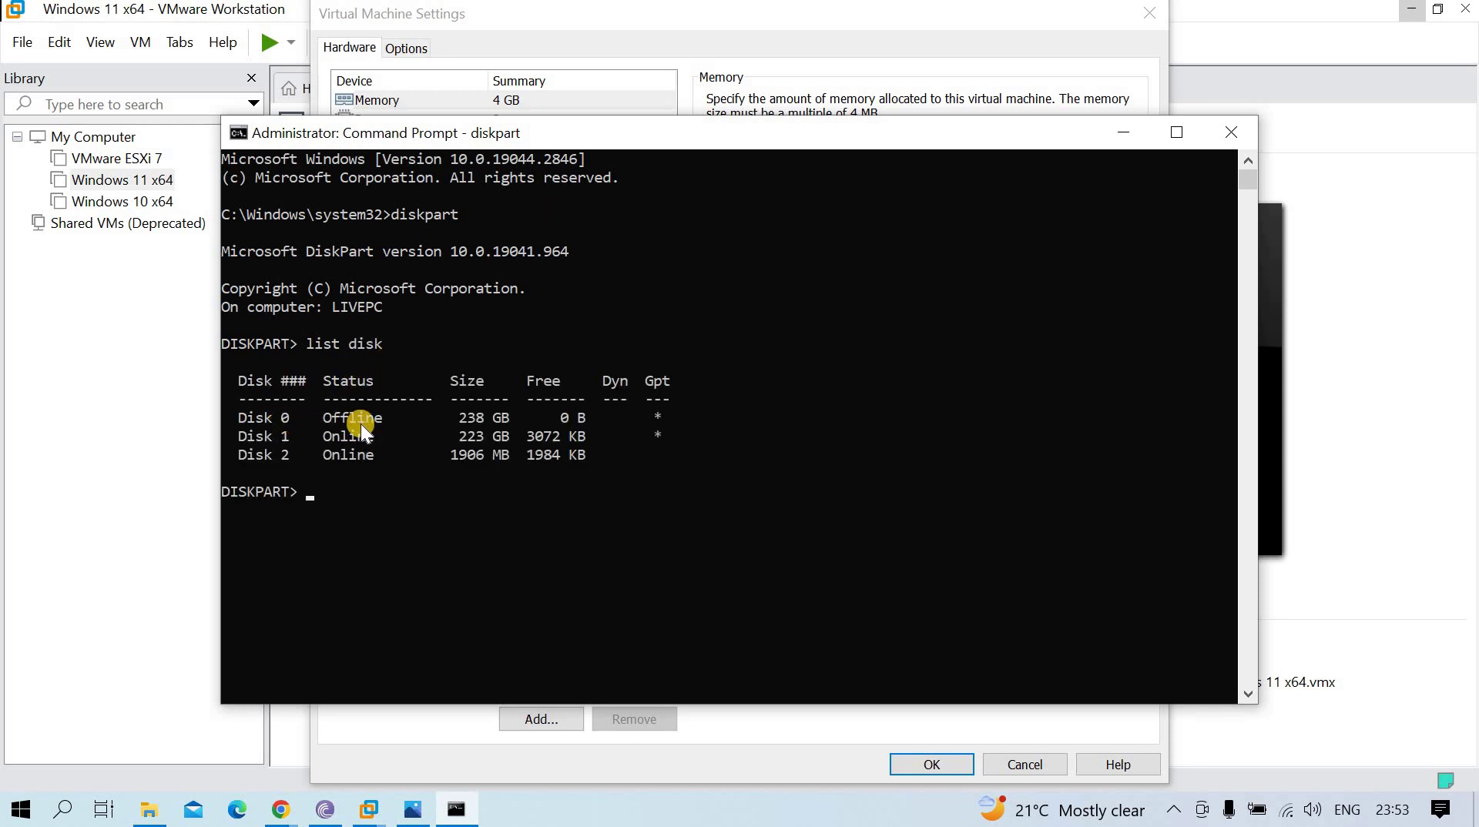
# Compare the status and size of each disk in the diskpart list to identify the USB drive's disk number.
pyautogui.moveTo(259, 418); pyautogui.dragTo(500, 426)
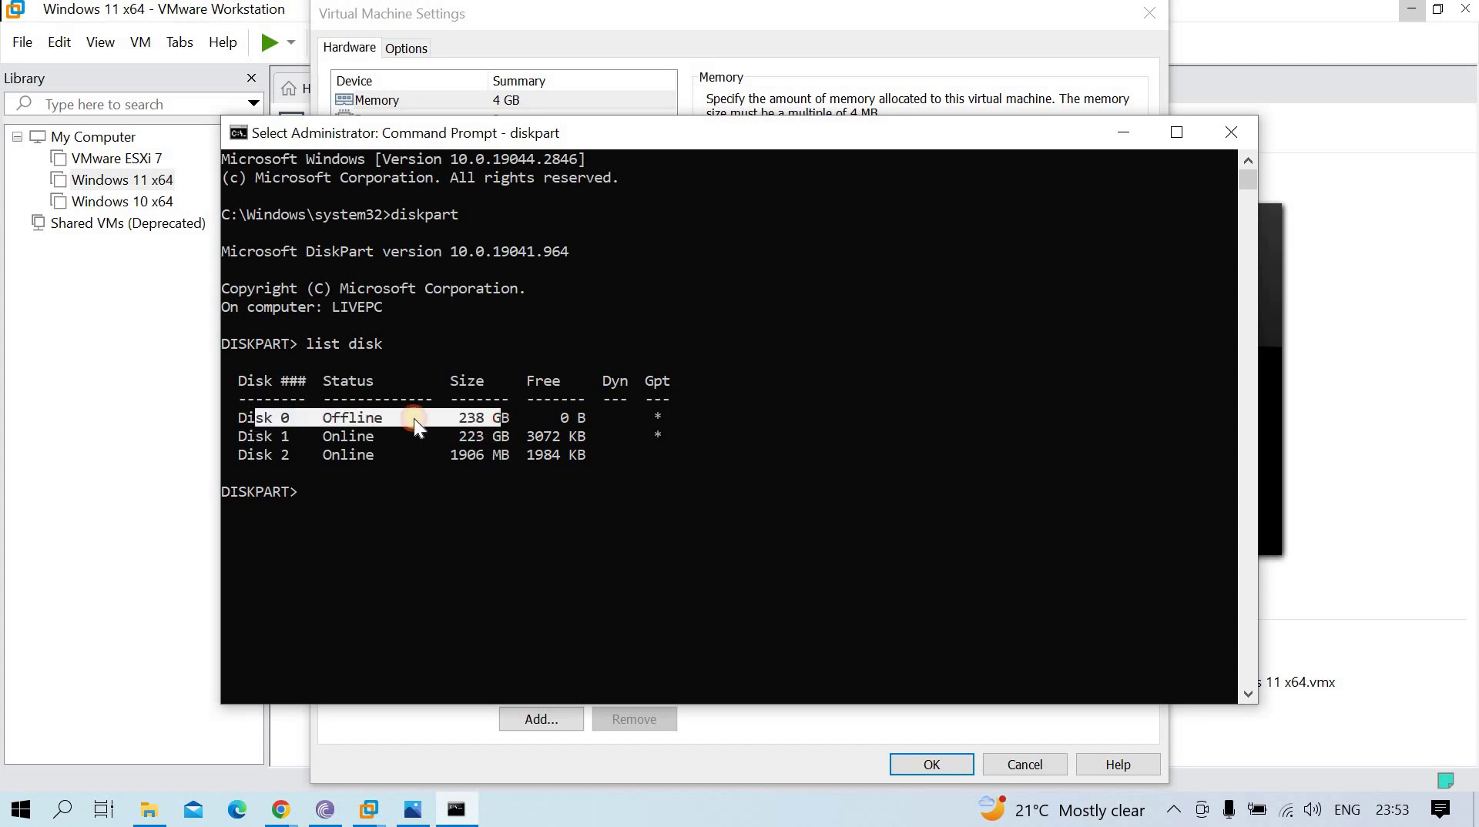
pyautogui.moveTo(232, 437); pyautogui.dragTo(514, 437)
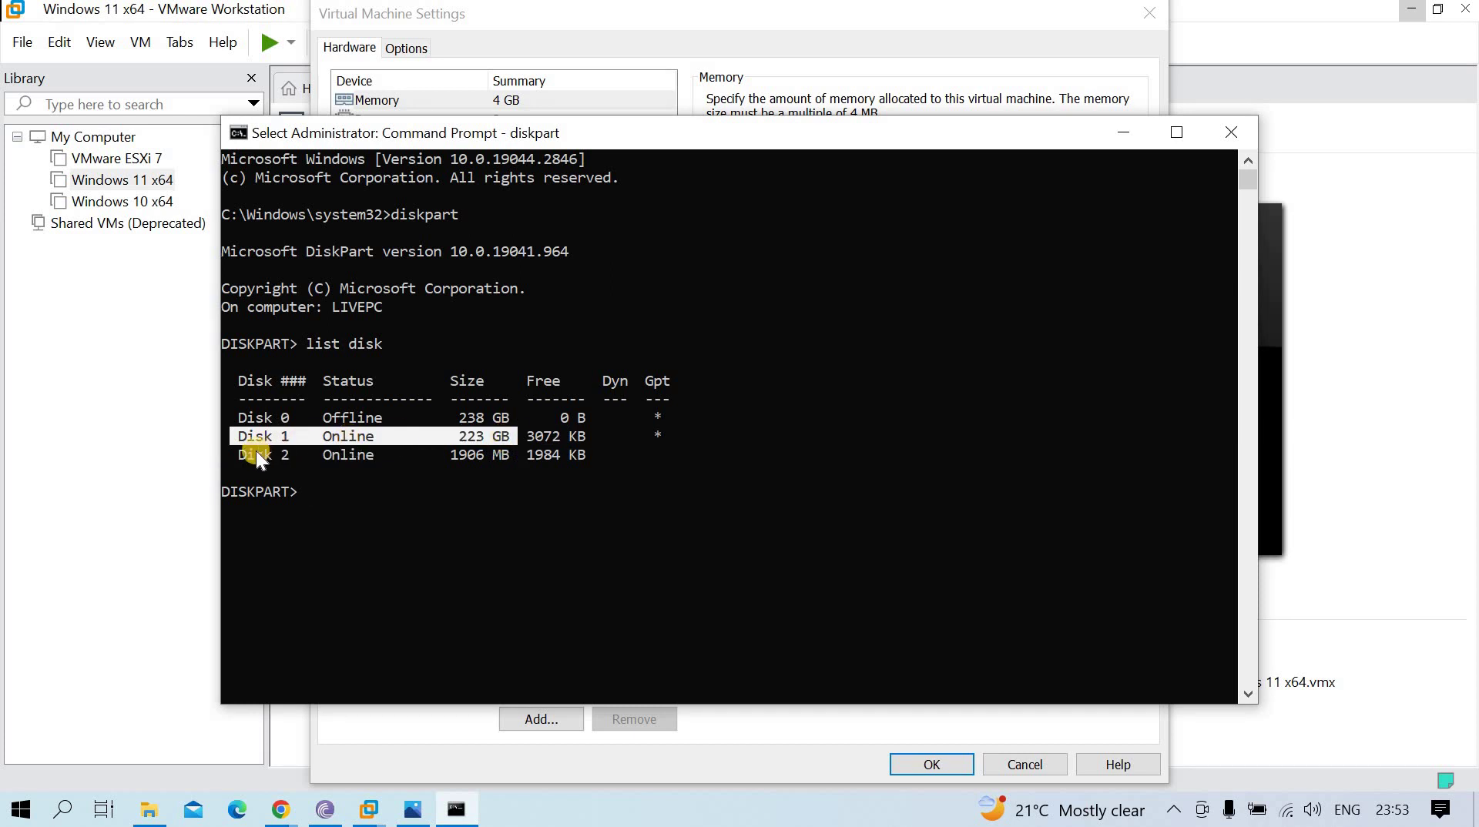
pyautogui.moveTo(248, 454); pyautogui.dragTo(505, 456)
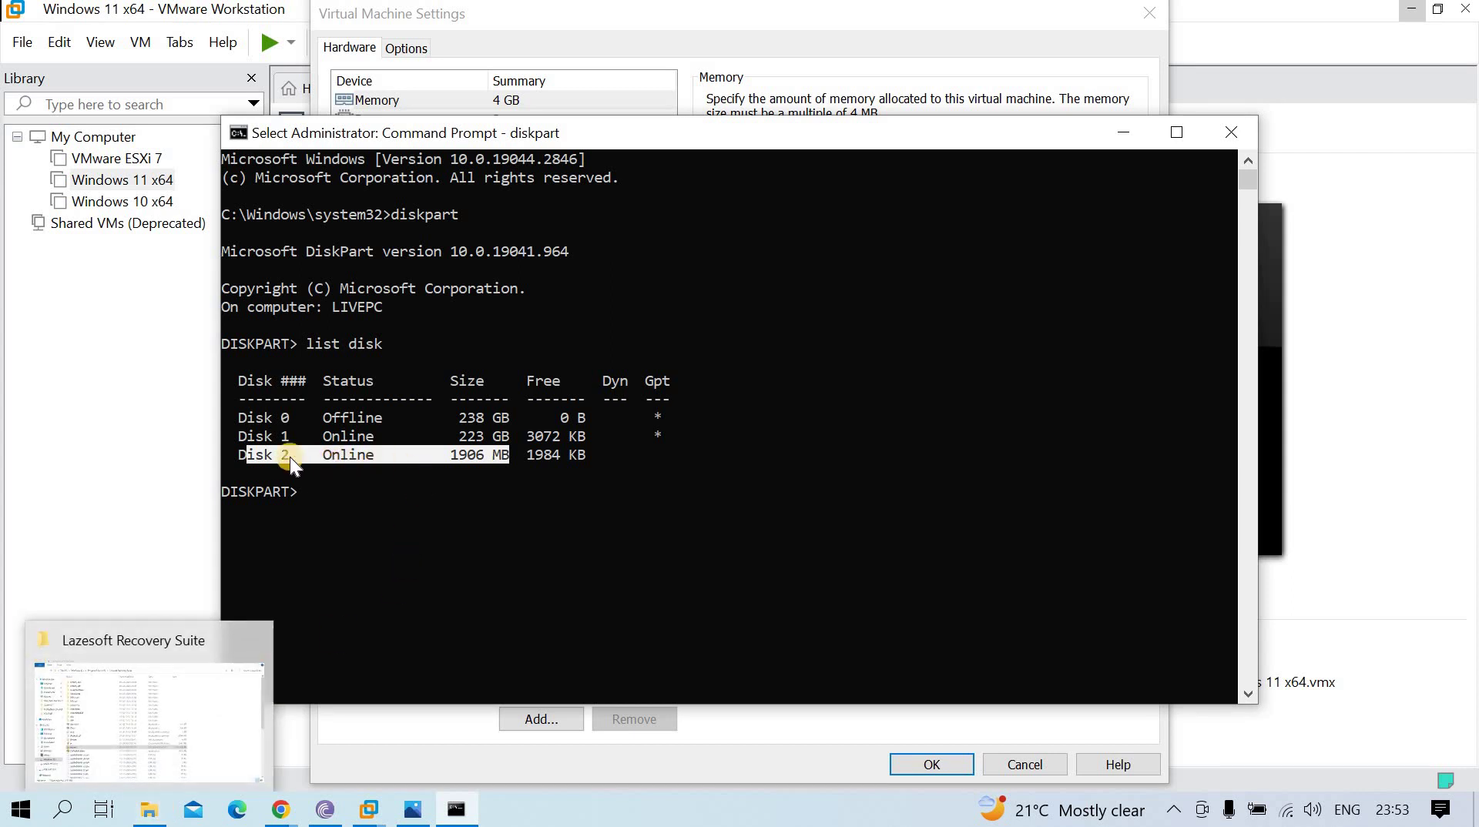
pyautogui.moveTo(238, 451); pyautogui.dragTo(498, 461)
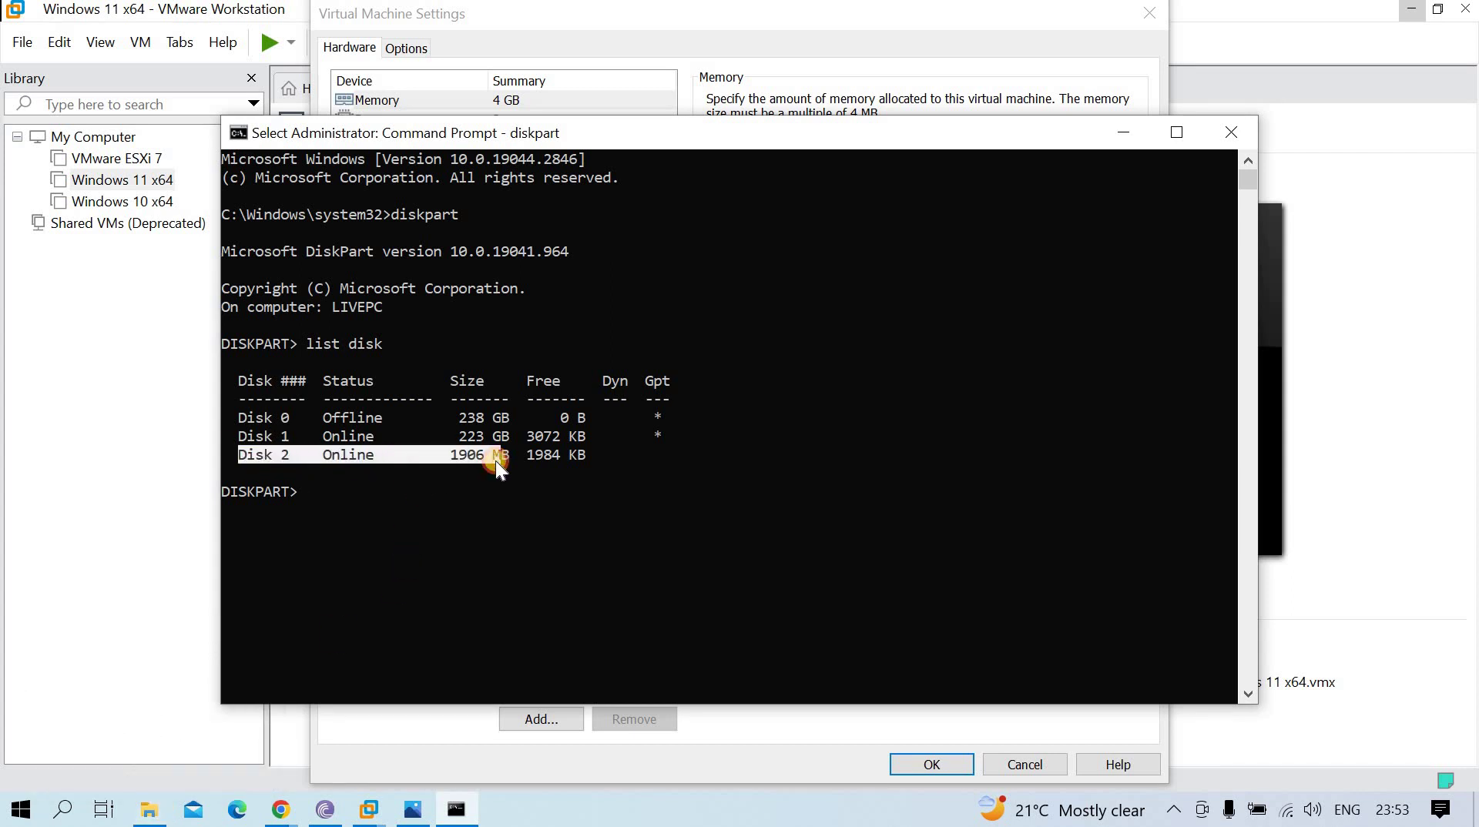
pyautogui.moveTo(252, 412); pyautogui.dragTo(386, 408)
pyautogui.moveTo(237, 416); pyautogui.dragTo(526, 414)
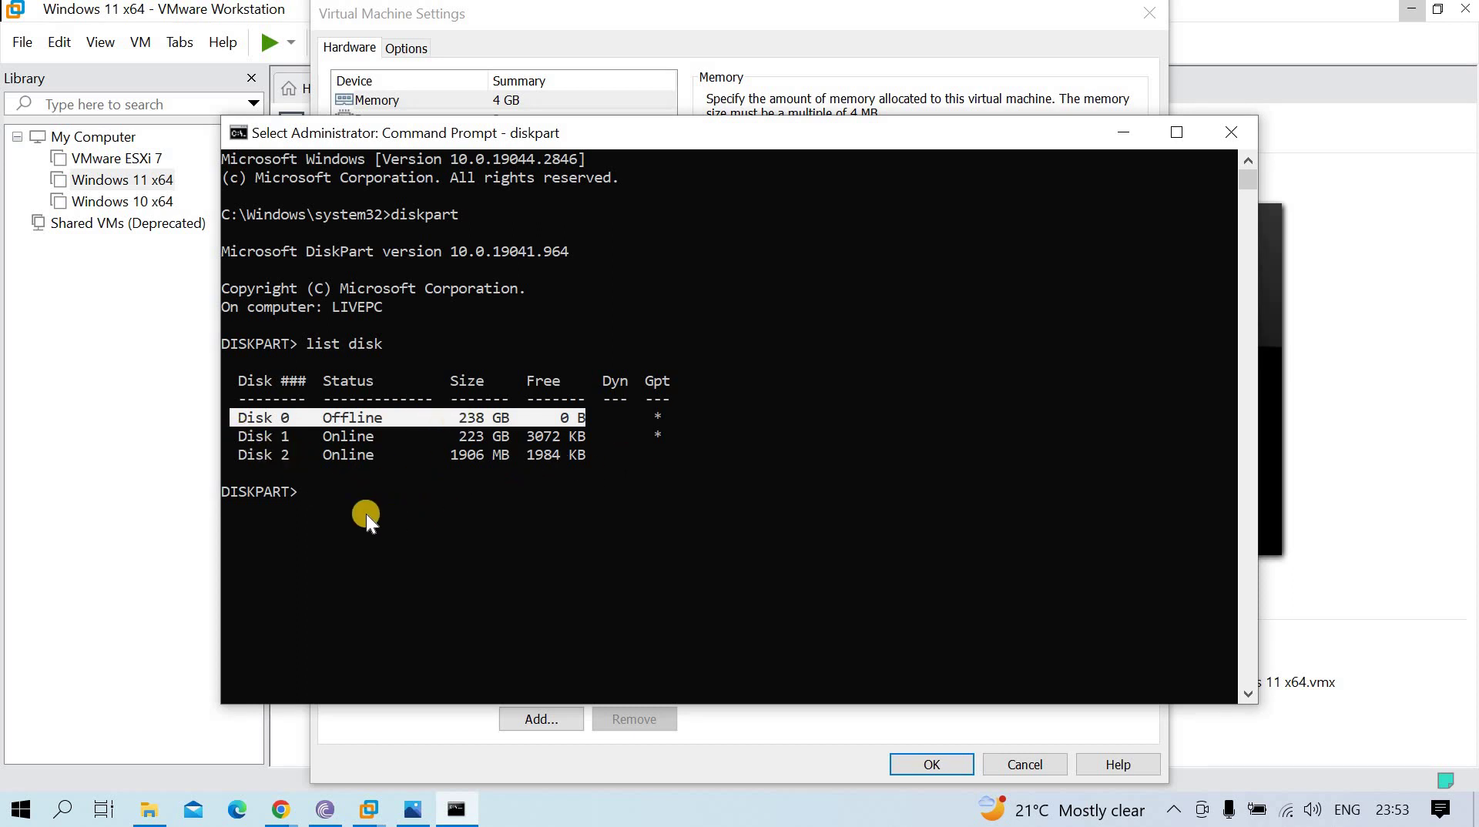
pyautogui.moveTo(242, 455); pyautogui.dragTo(487, 458)
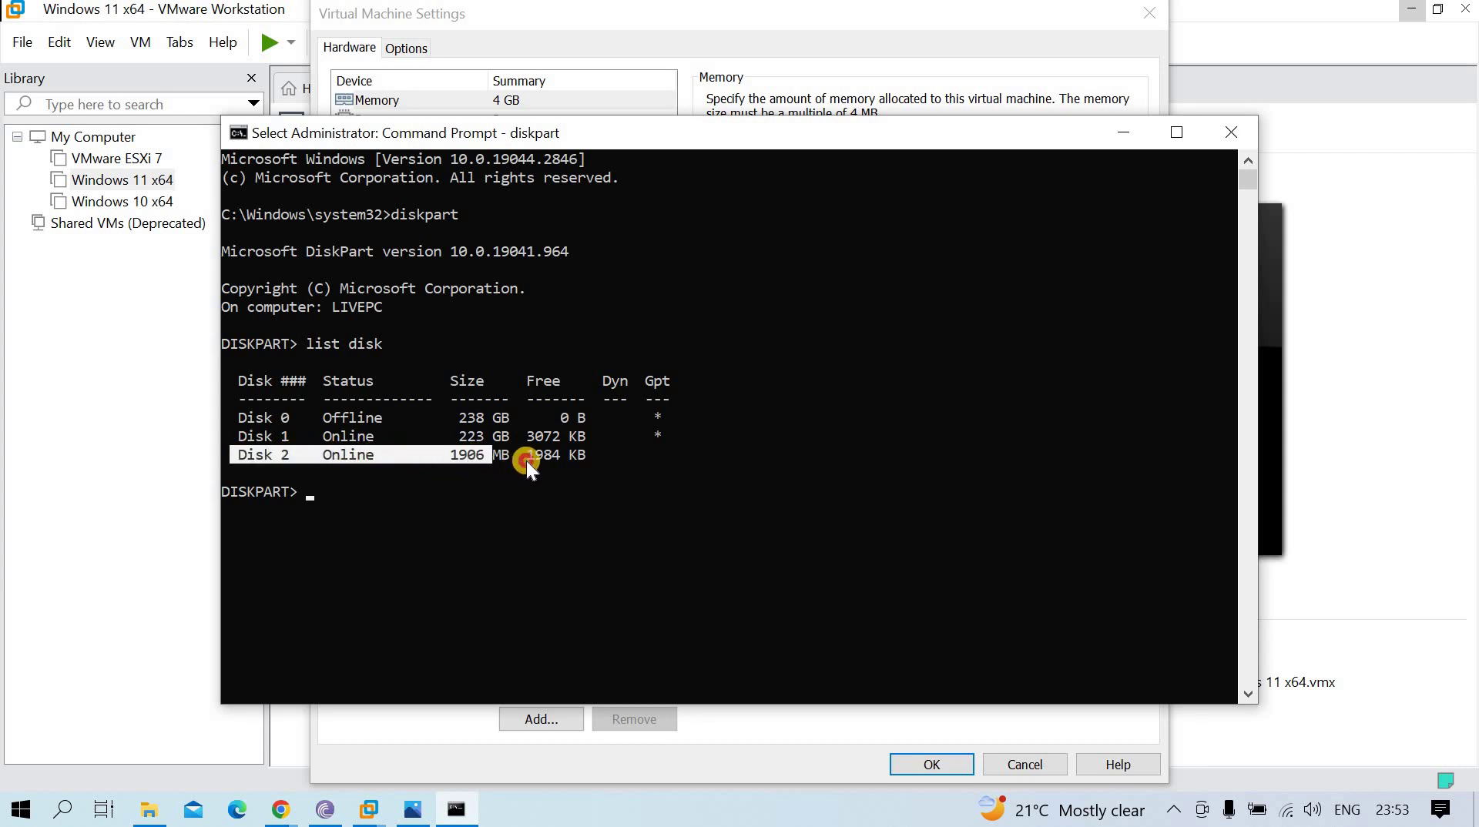
pyautogui.moveTo(601, 464); pyautogui.dragTo(602, 471)
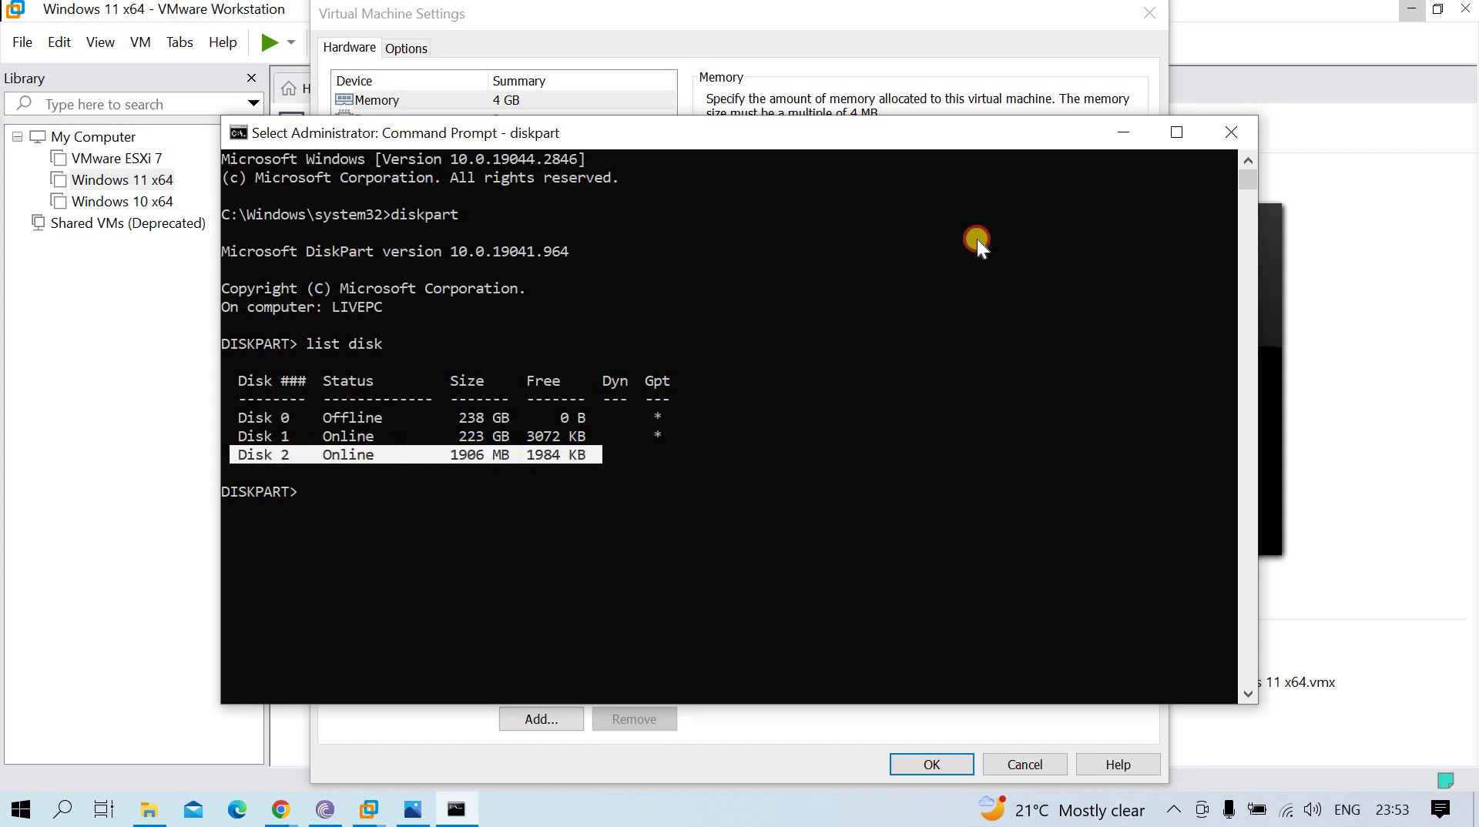
# Add PhysicalDrive2 as the new hard disk, using the entire disk and the disk file Windows 11 x64-2.vmdk.
pyautogui.click(1126, 136)
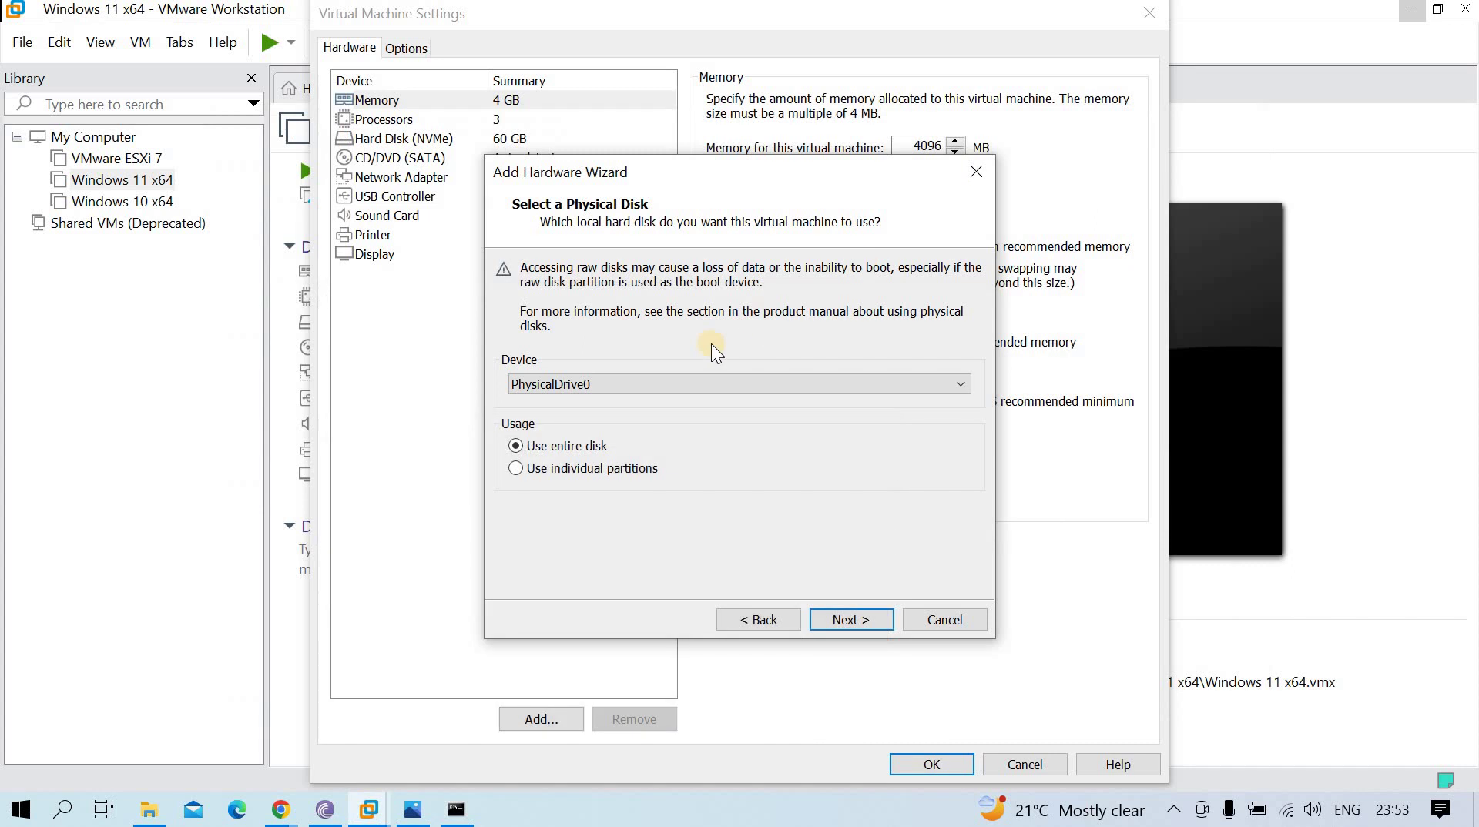
pyautogui.click(609, 382)
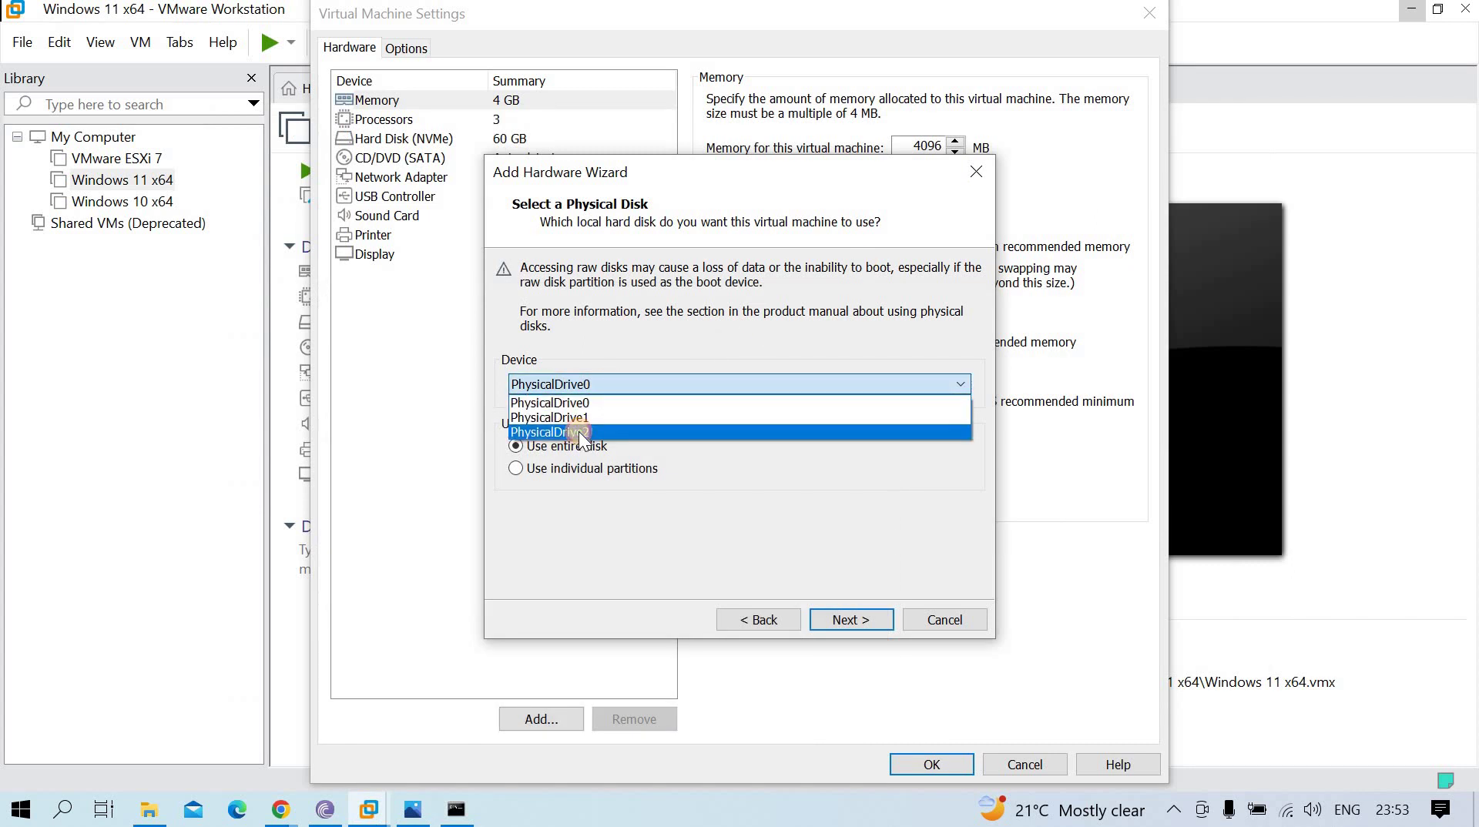
pyautogui.click(579, 431)
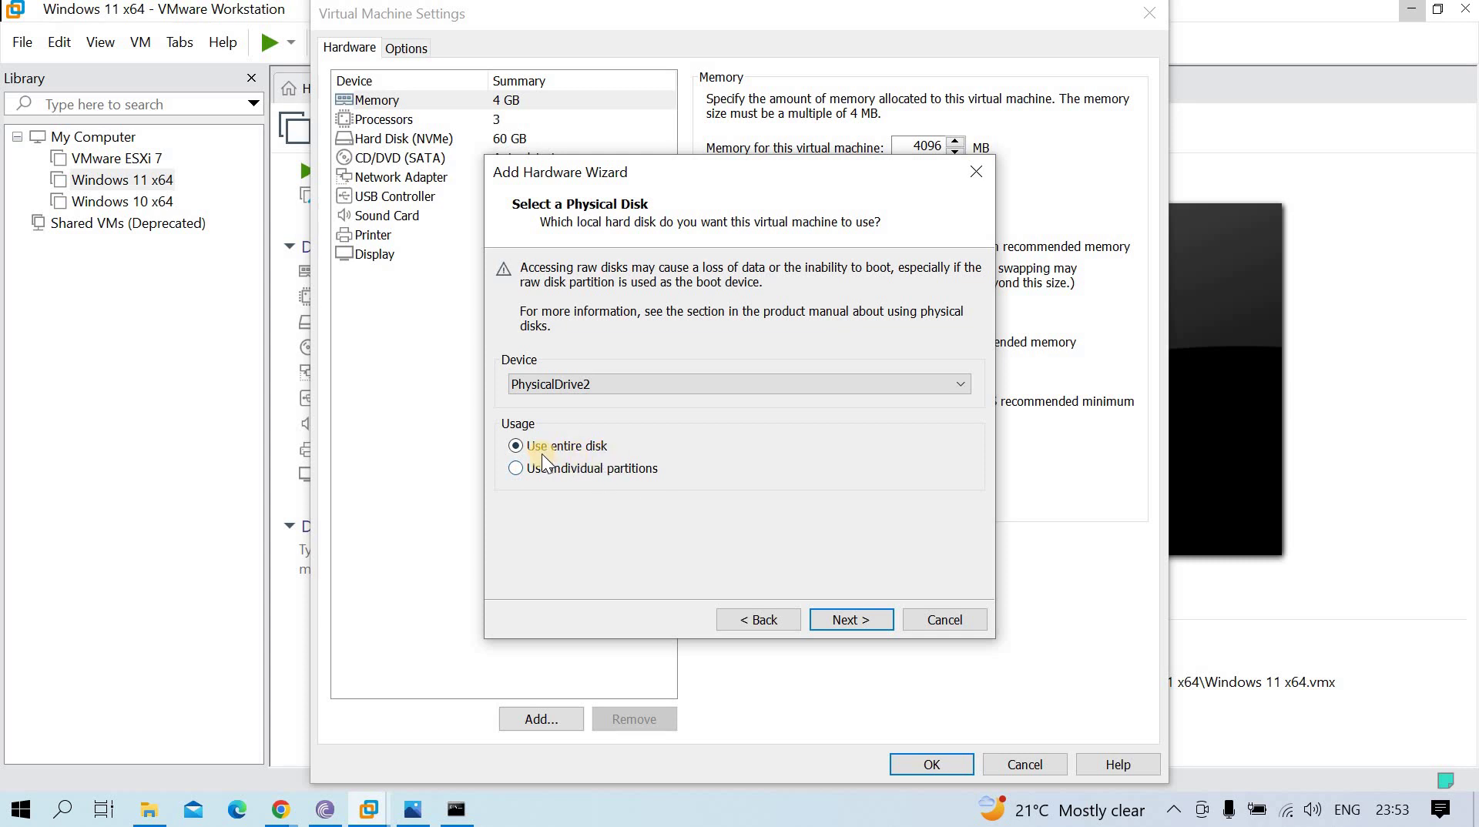
pyautogui.click(852, 620)
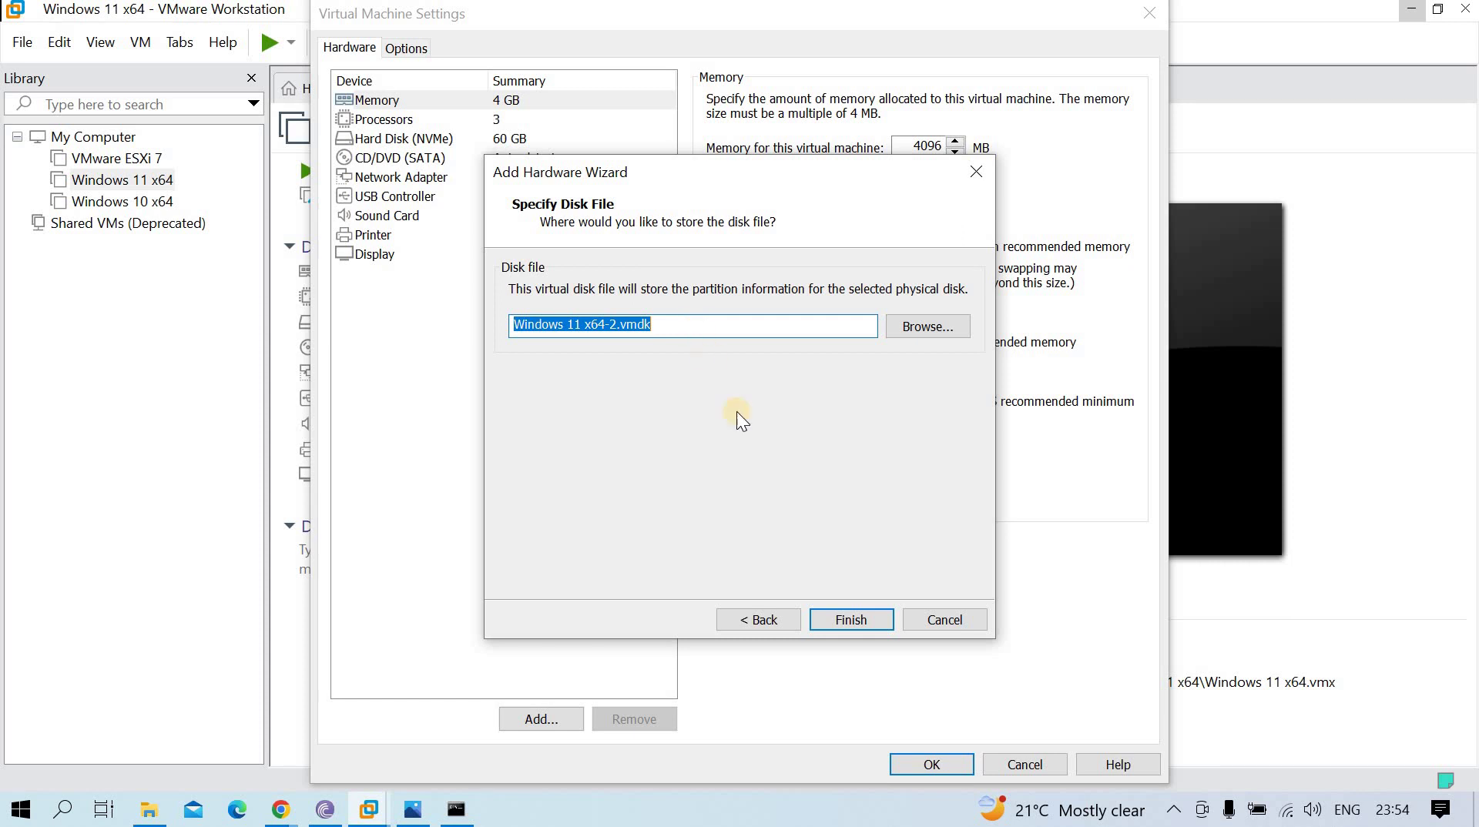
pyautogui.click(871, 622)
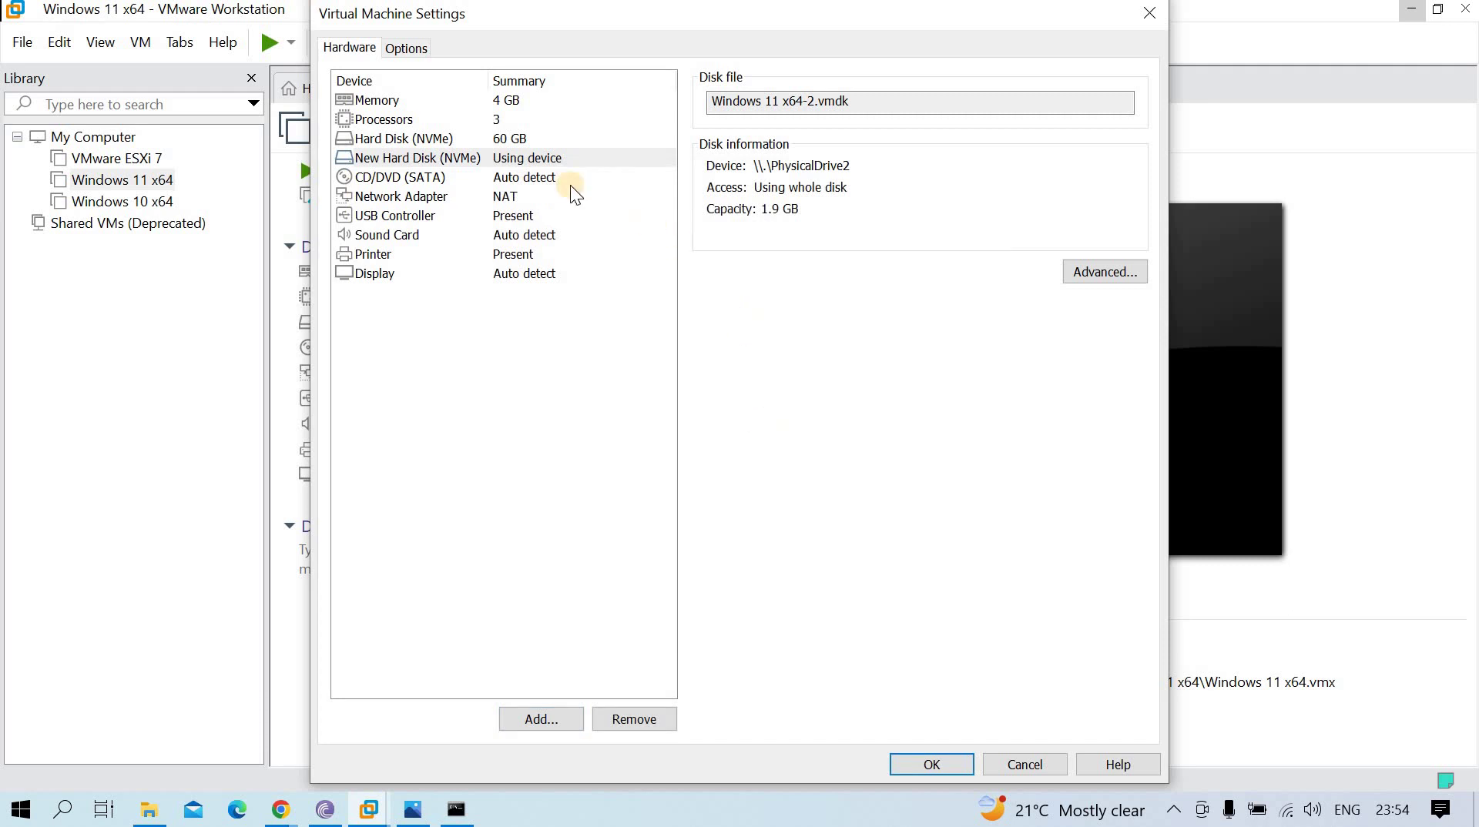
# Compare the details of the 60 GB hard disk and the newly added physical disk, and save the virtual machine settings.
pyautogui.click(496, 137)
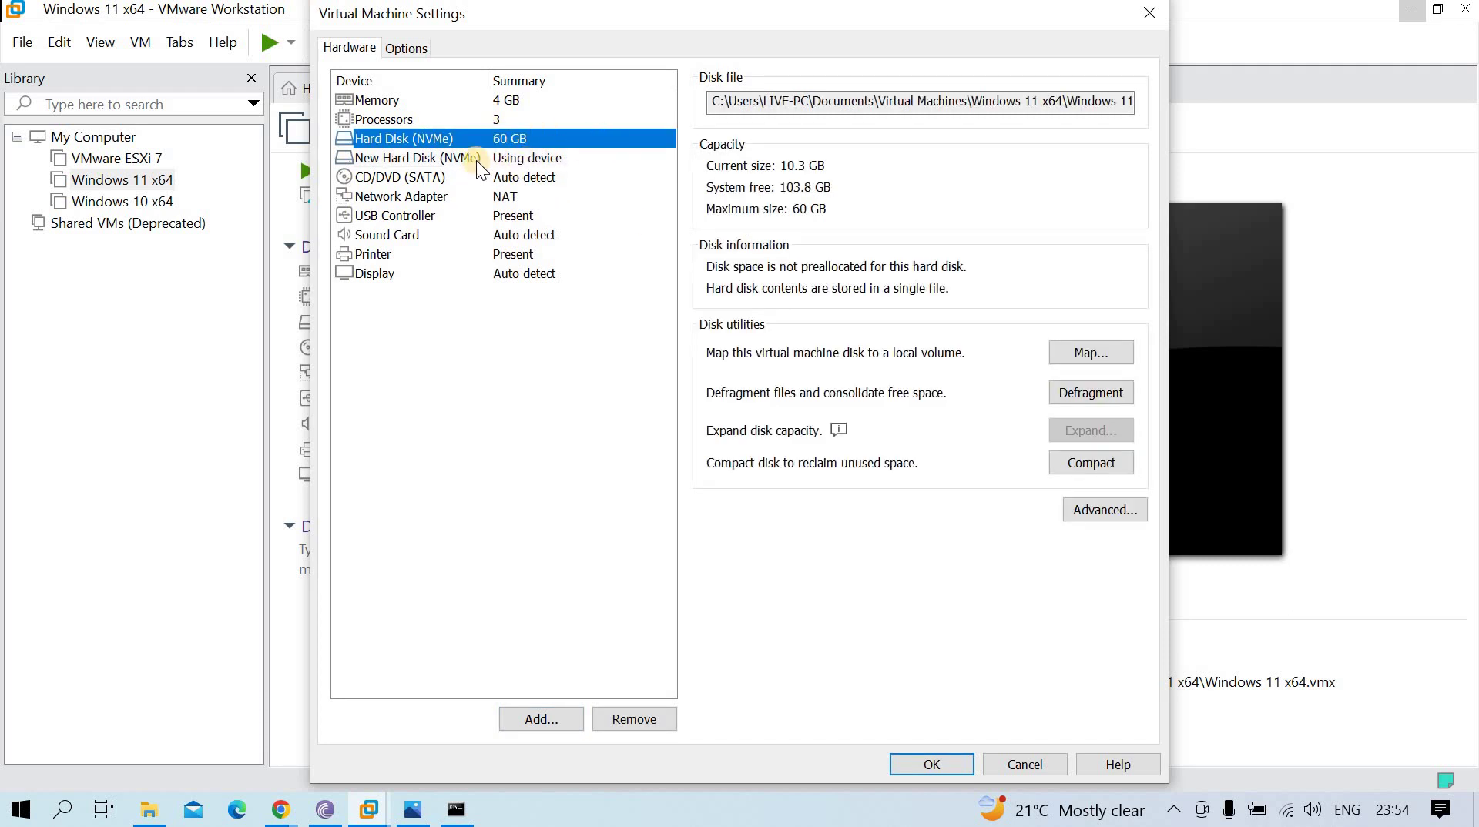
pyautogui.click(477, 162)
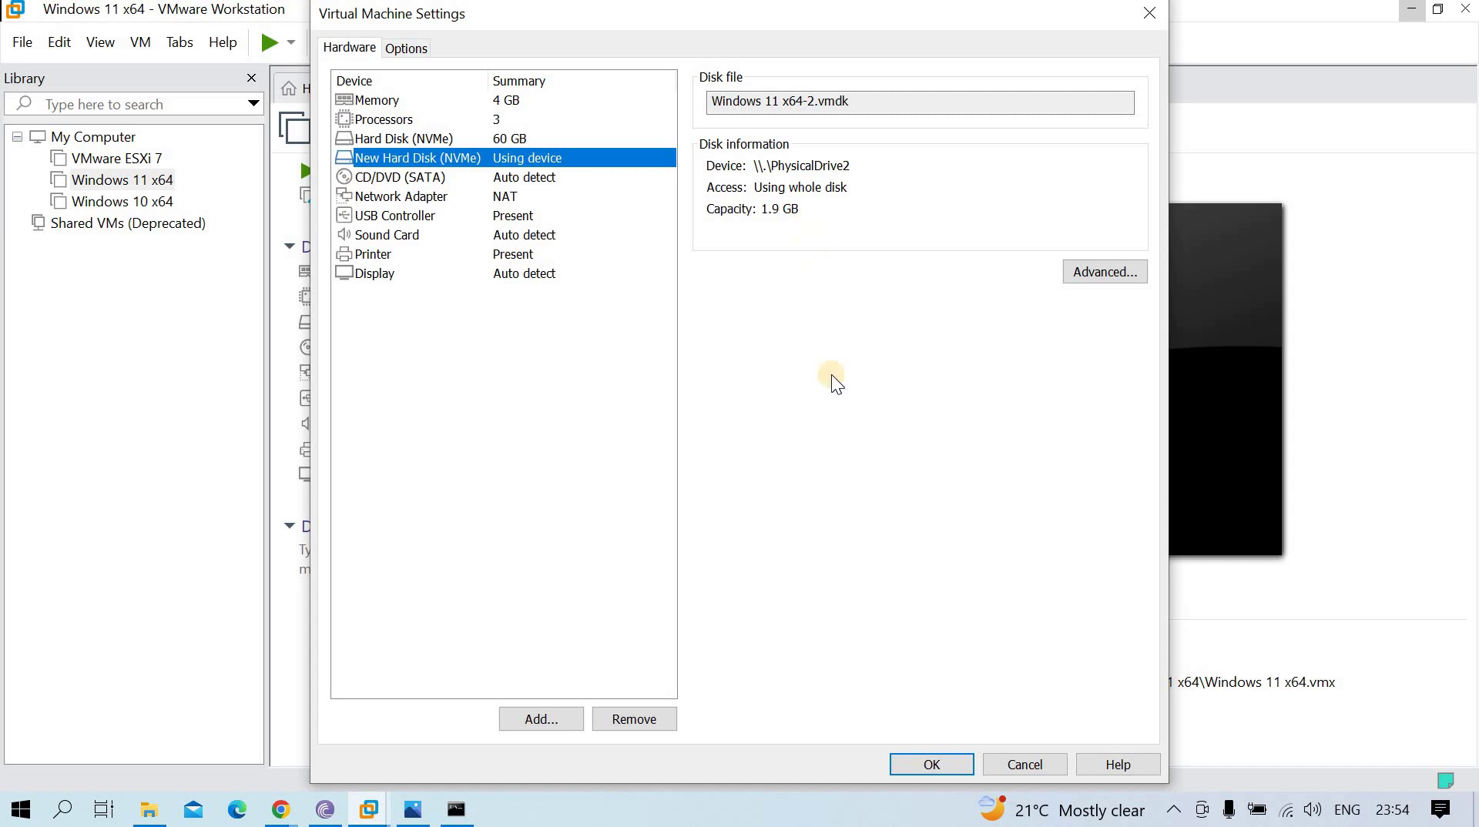
pyautogui.click(928, 765)
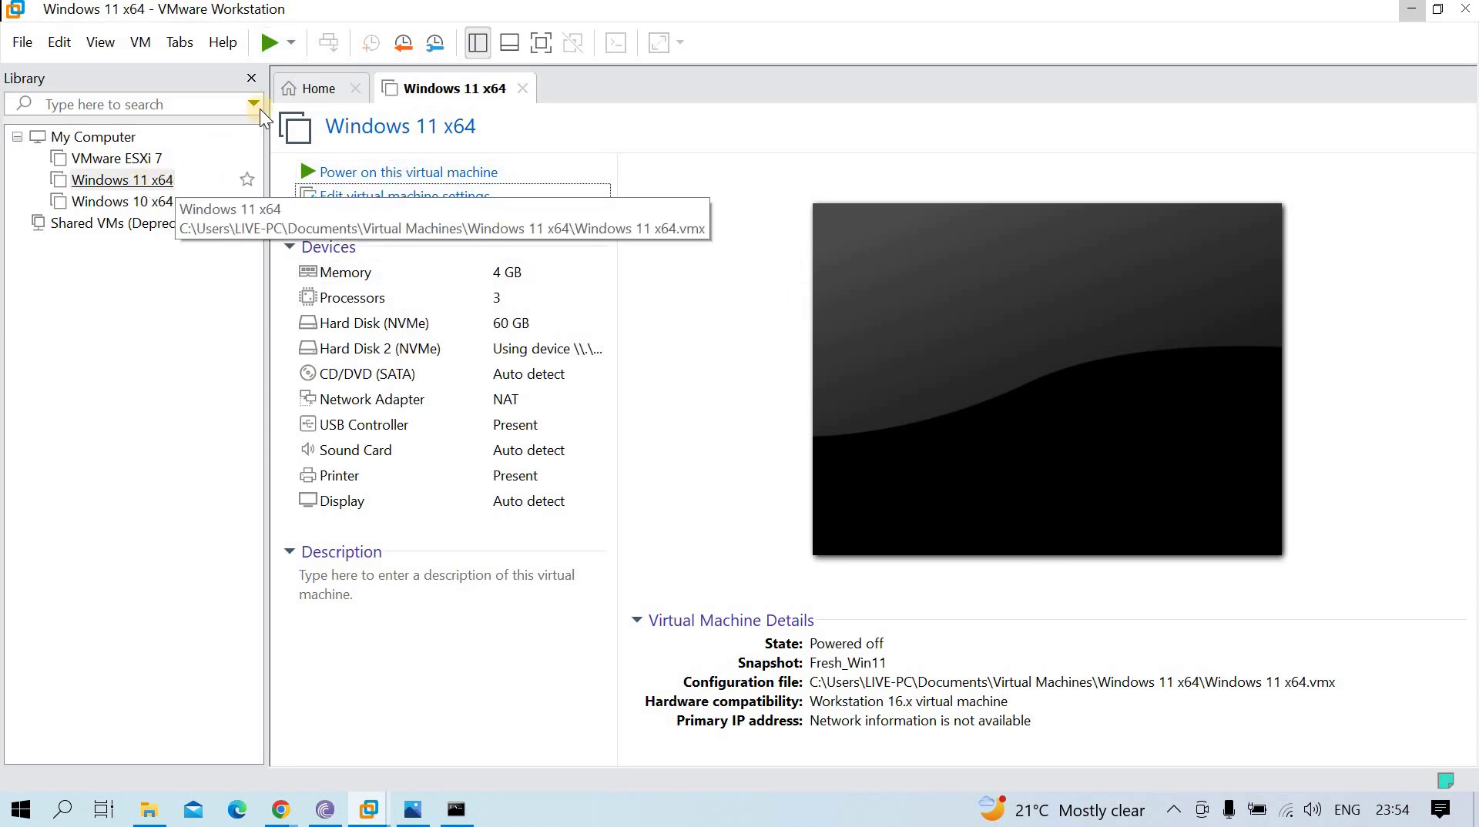
# Power on the Windows 11 x64 virtual machine to firmware, agreeing to try connecting virtual device sata0:1 at every power-on.
pyautogui.click(291, 48)
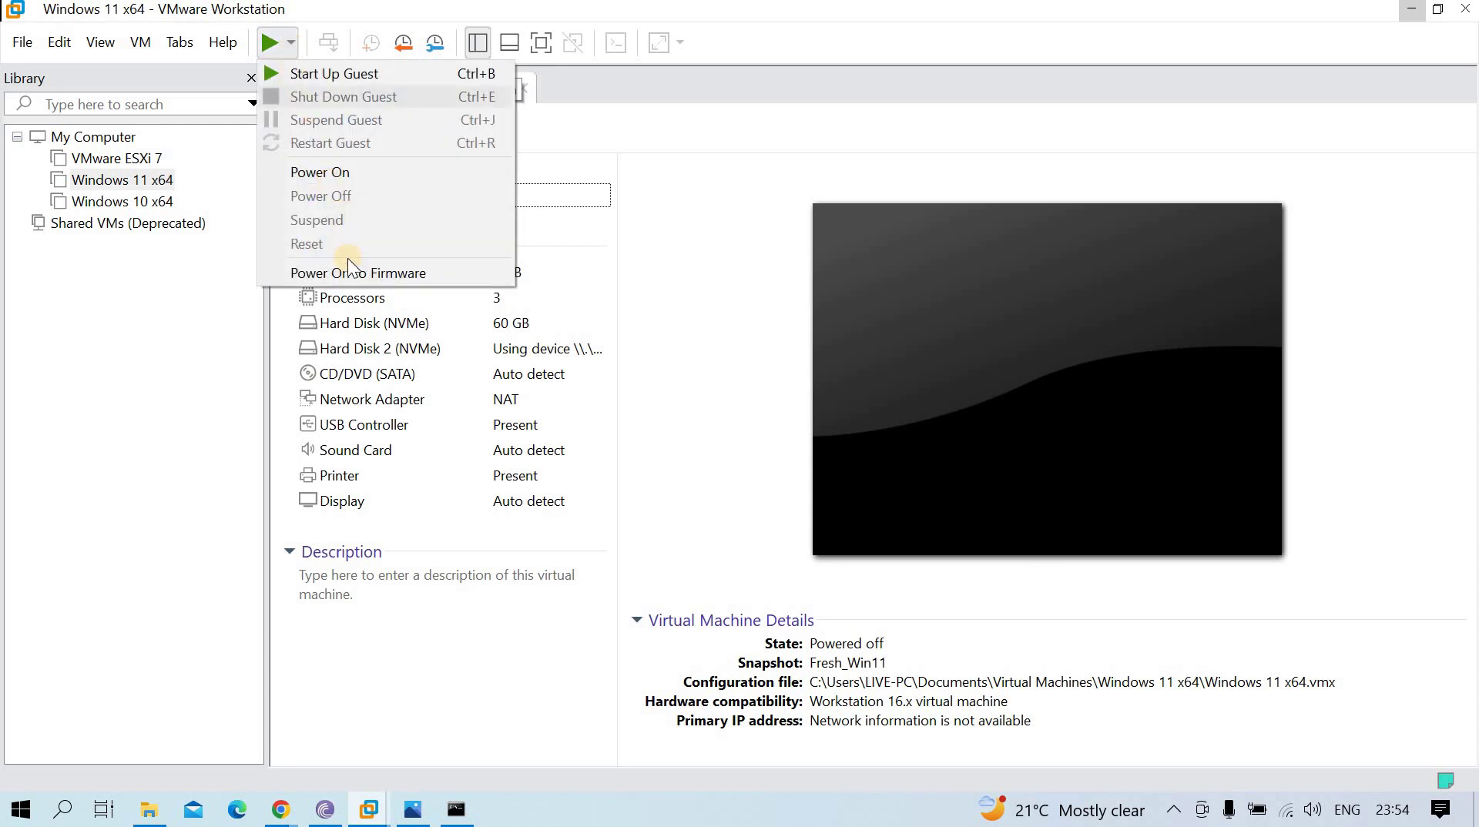
pyautogui.click(408, 274)
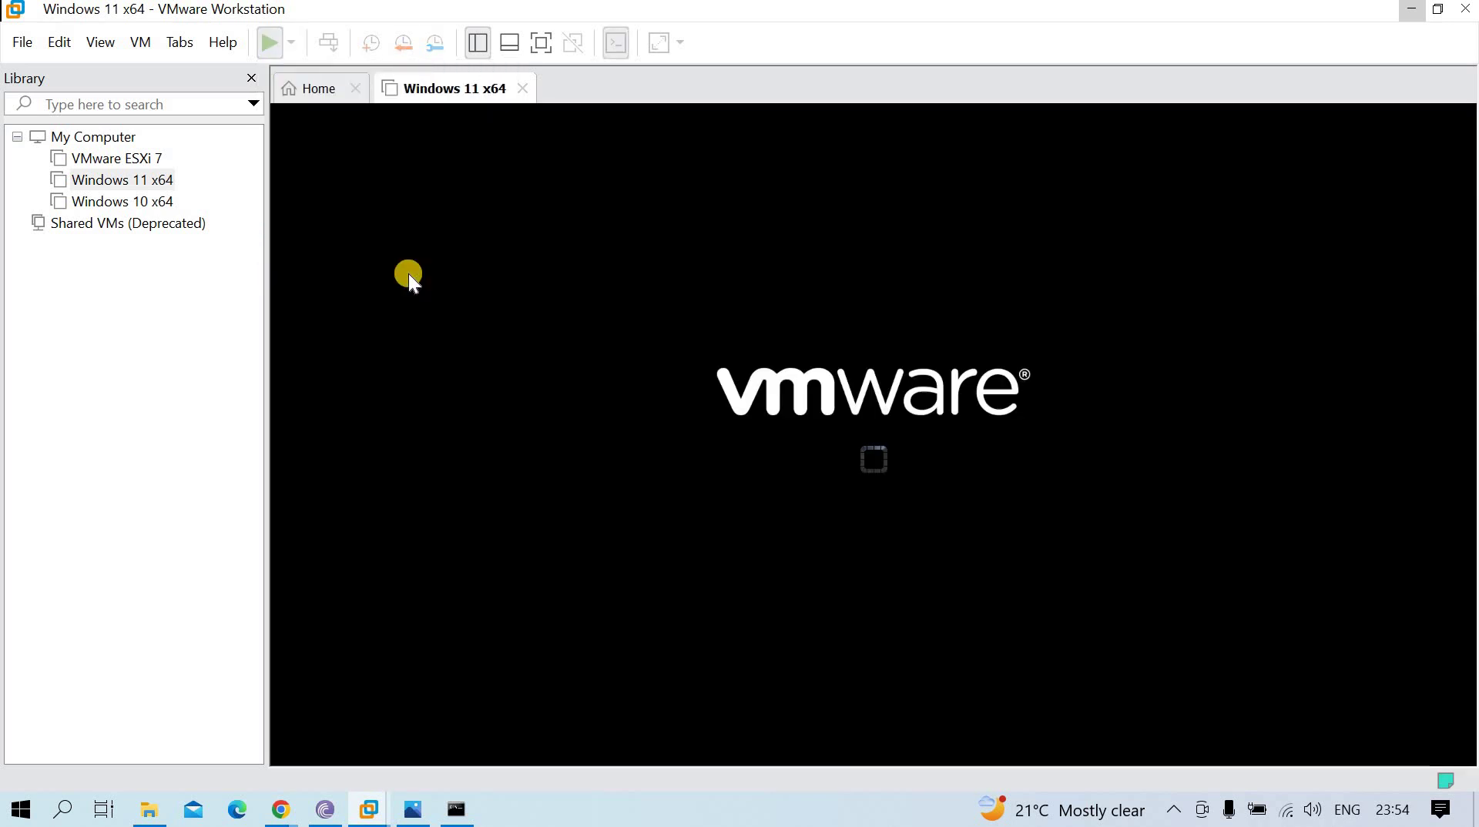
pyautogui.click(766, 451)
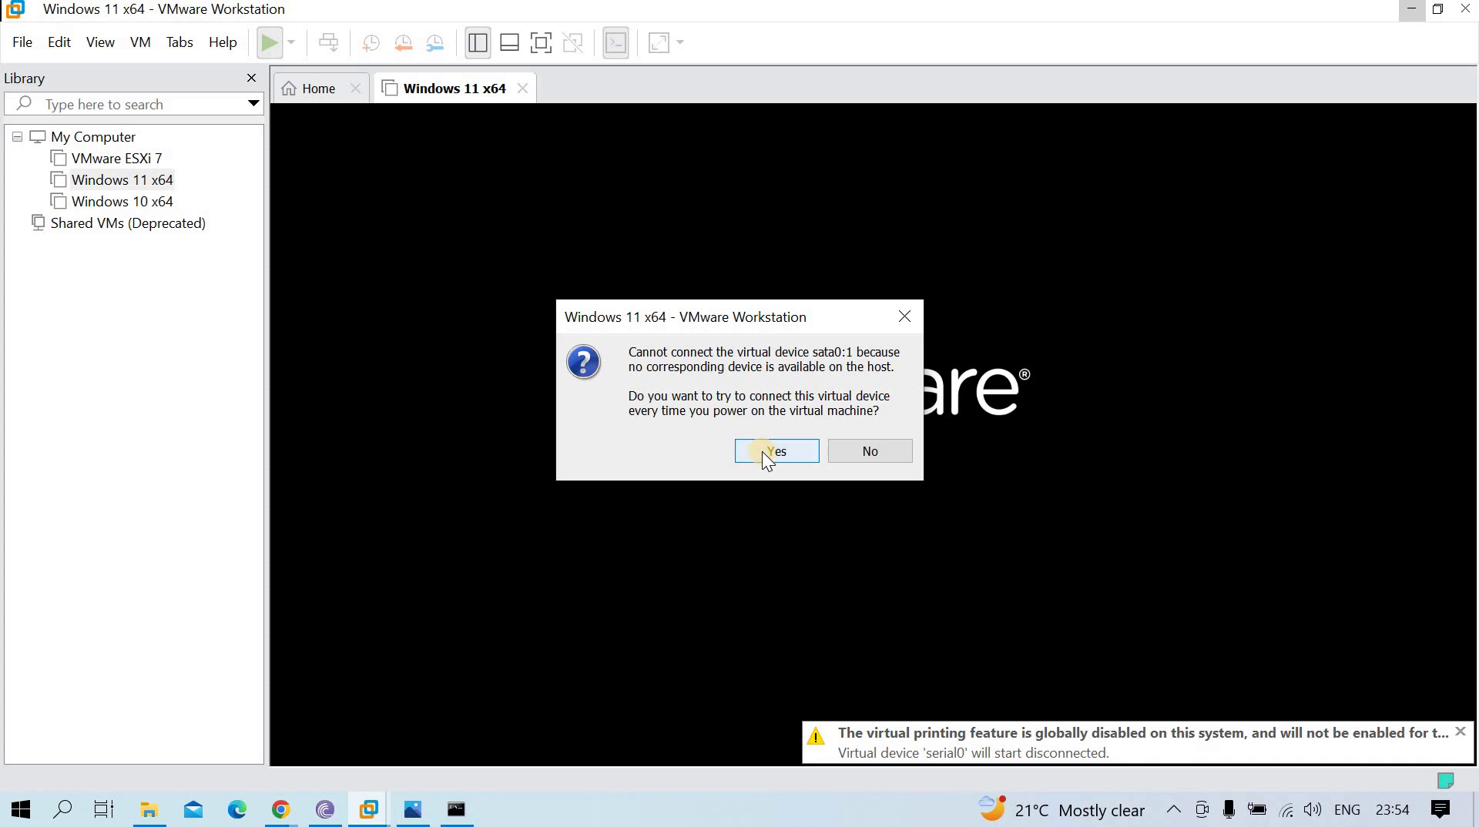
pyautogui.click(761, 451)
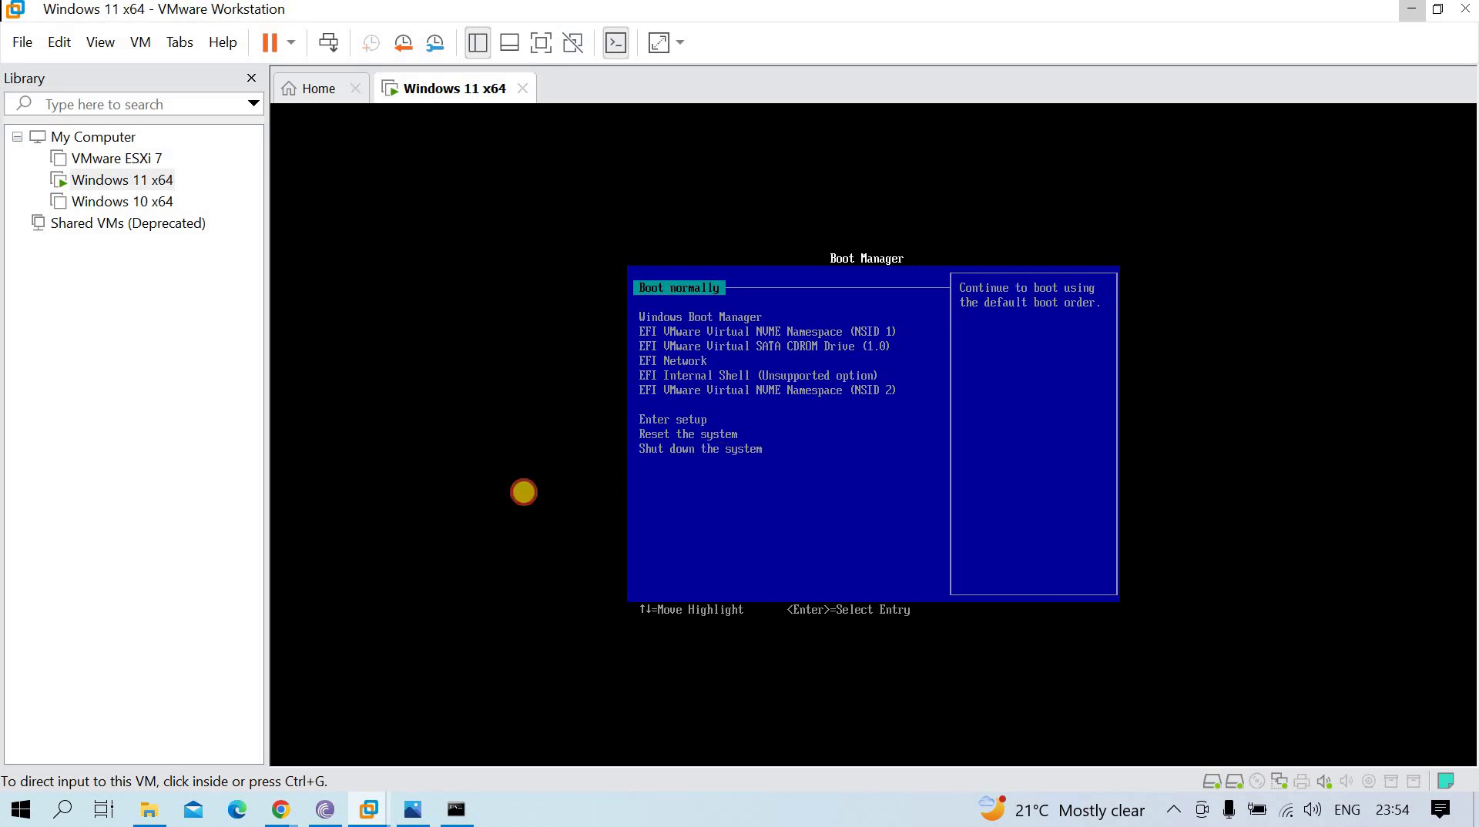
# Examine the boot entries and their device paths in the Boot Manager to identify the attached USB disk.
pyautogui.click(524, 492)
pyautogui.press('Down')
pyautogui.press('Down')
pyautogui.press('Down')
pyautogui.press('Down')
pyautogui.press('Down')
pyautogui.press('Down')
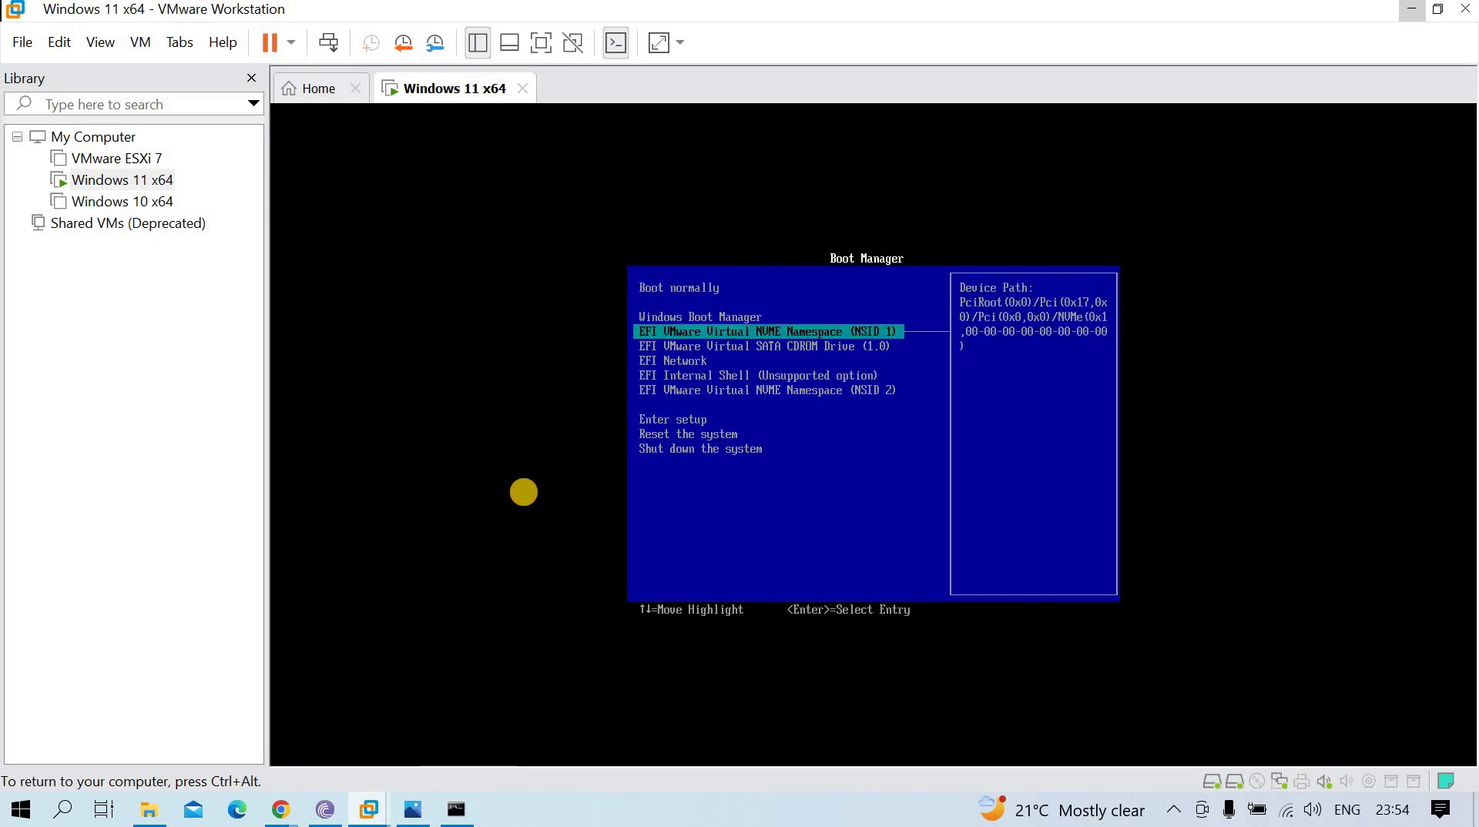
pyautogui.press('Up')
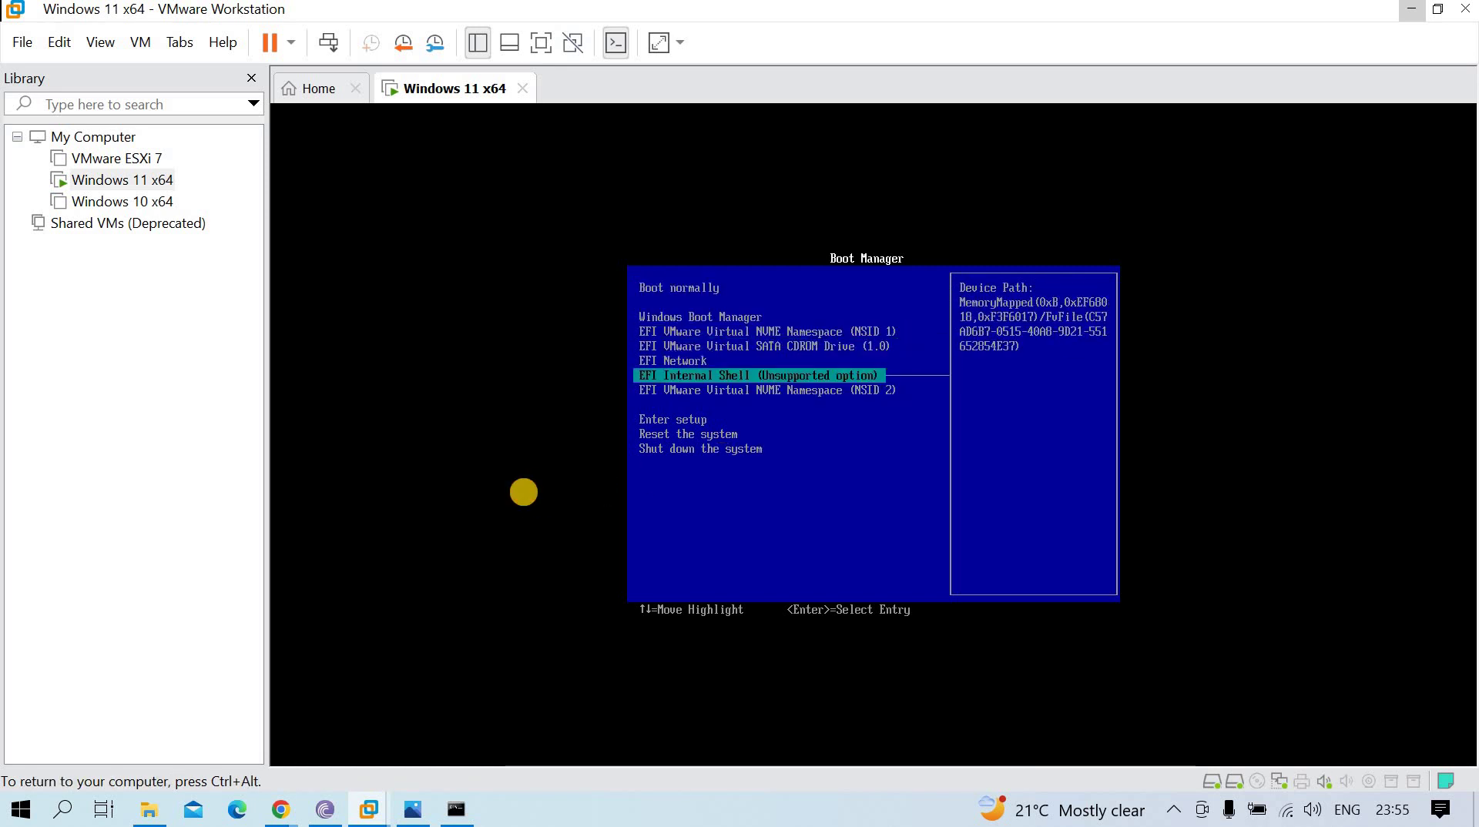
pyautogui.press('Up')
pyautogui.press('Up')
pyautogui.press('Up')
pyautogui.press('Down')
pyautogui.press('Down')
pyautogui.press('Down')
pyautogui.press('Down')
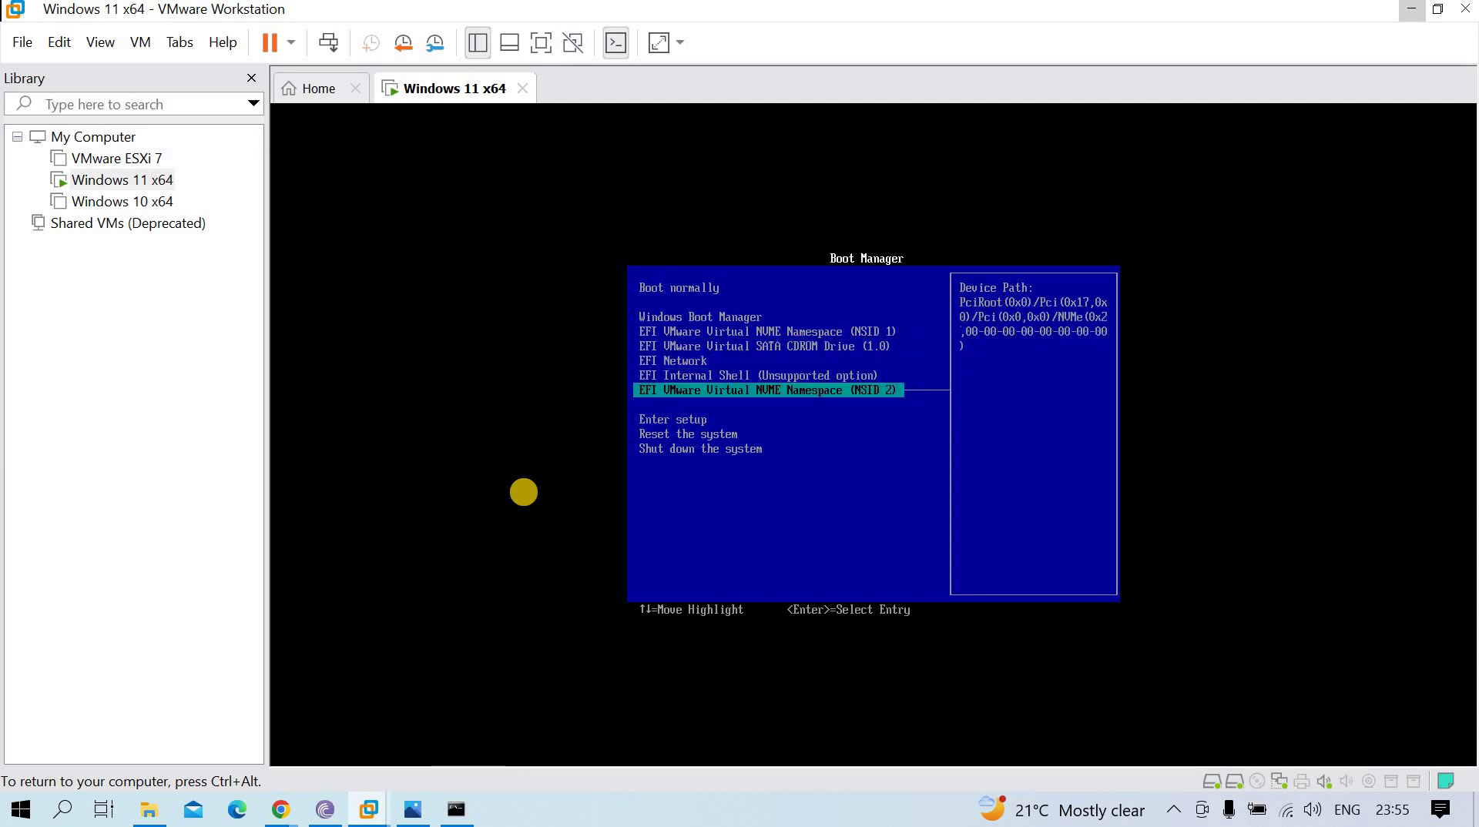
pyautogui.press('Up')
pyautogui.press('Up')
pyautogui.press('Up')
pyautogui.press('Up')
pyautogui.press('Down')
pyautogui.press('Down')
pyautogui.press('Down')
pyautogui.press('Down')
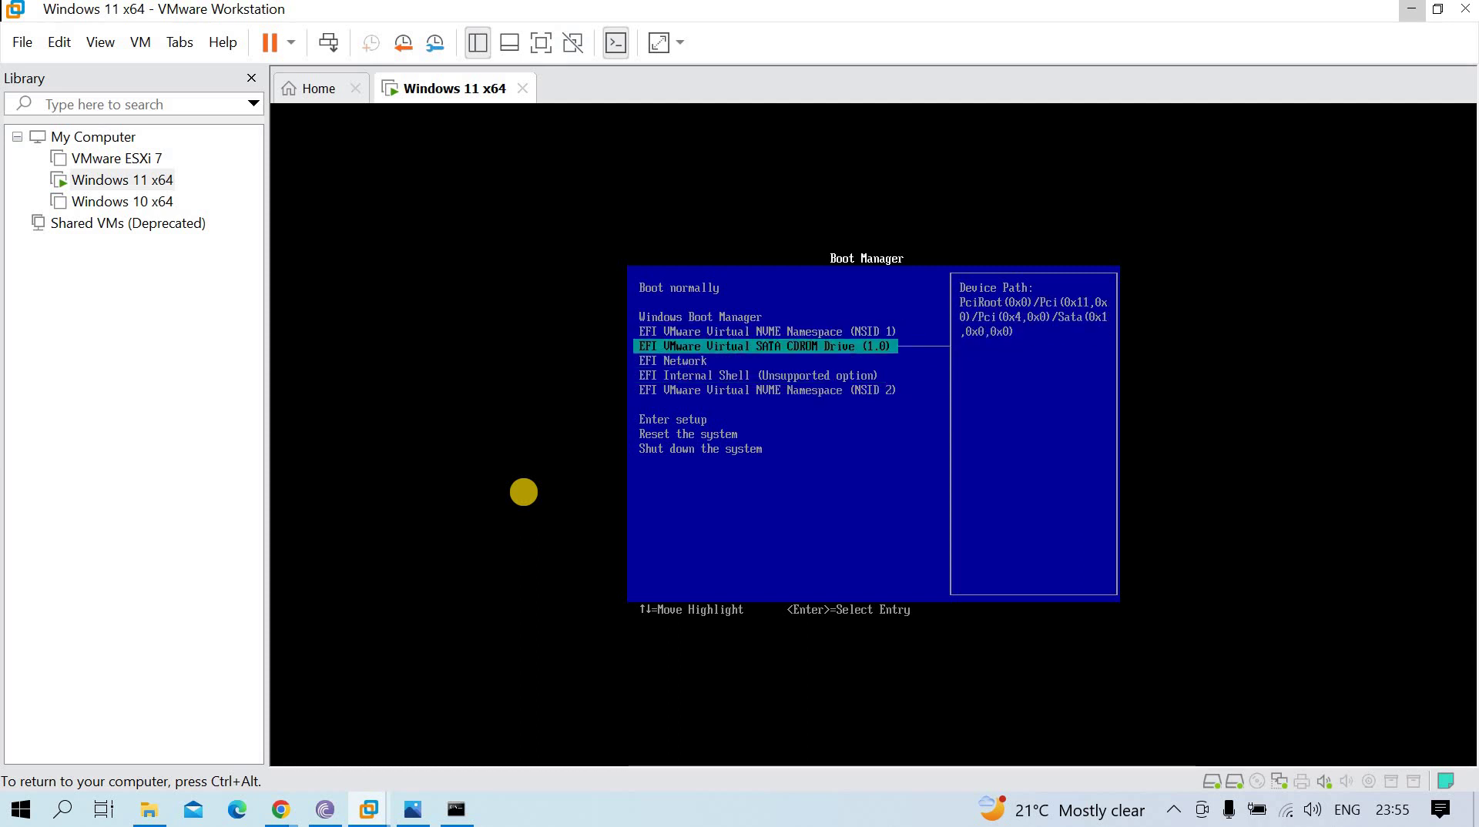
pyautogui.press('Up')
pyautogui.press('Up')
pyautogui.press('Up')
pyautogui.press('Up')
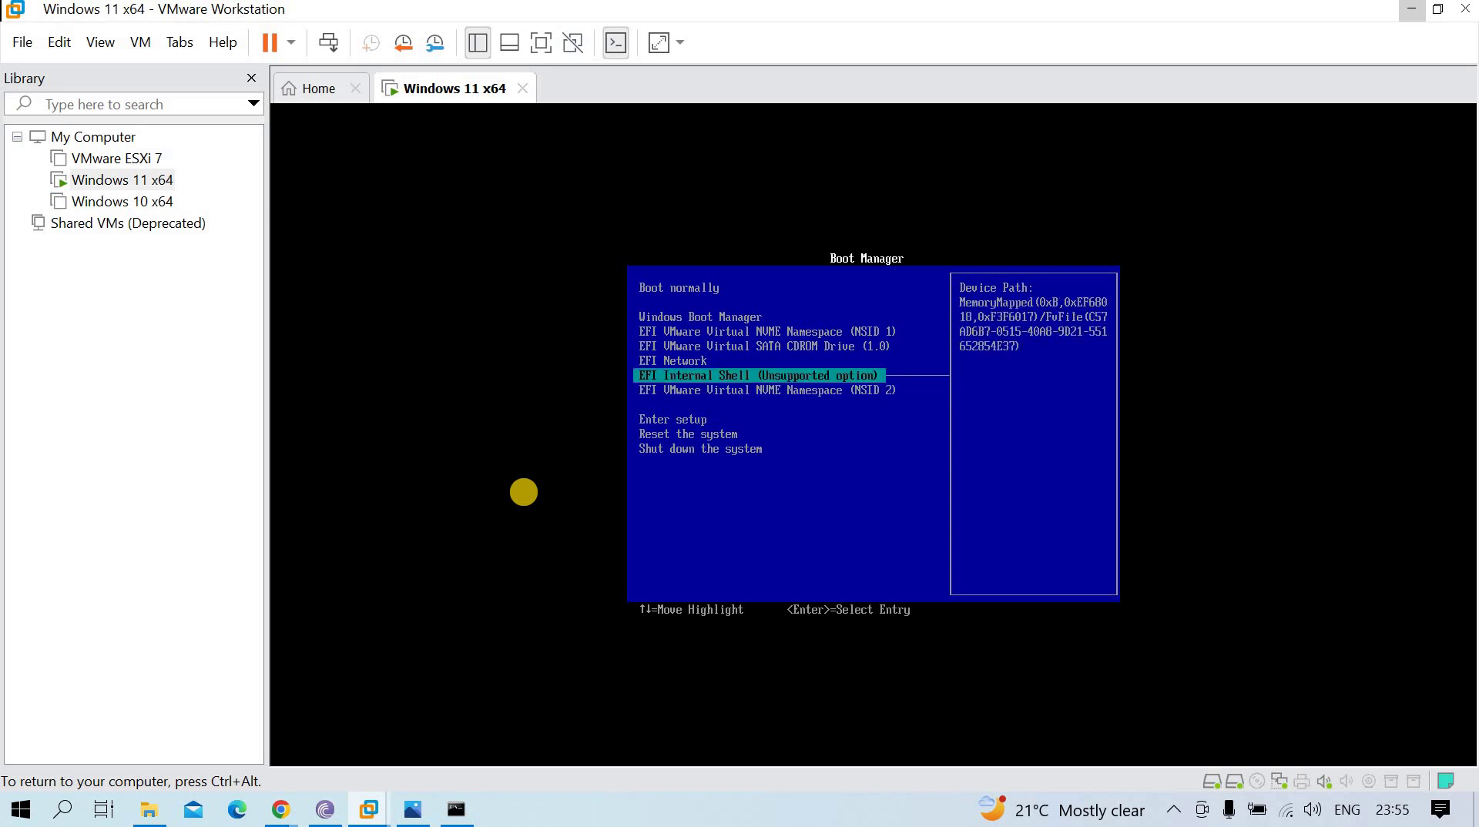
pyautogui.press('Down')
pyautogui.press('Down')
pyautogui.press('Down')
pyautogui.press('Down')
pyautogui.press('Up')
pyautogui.press('Down')
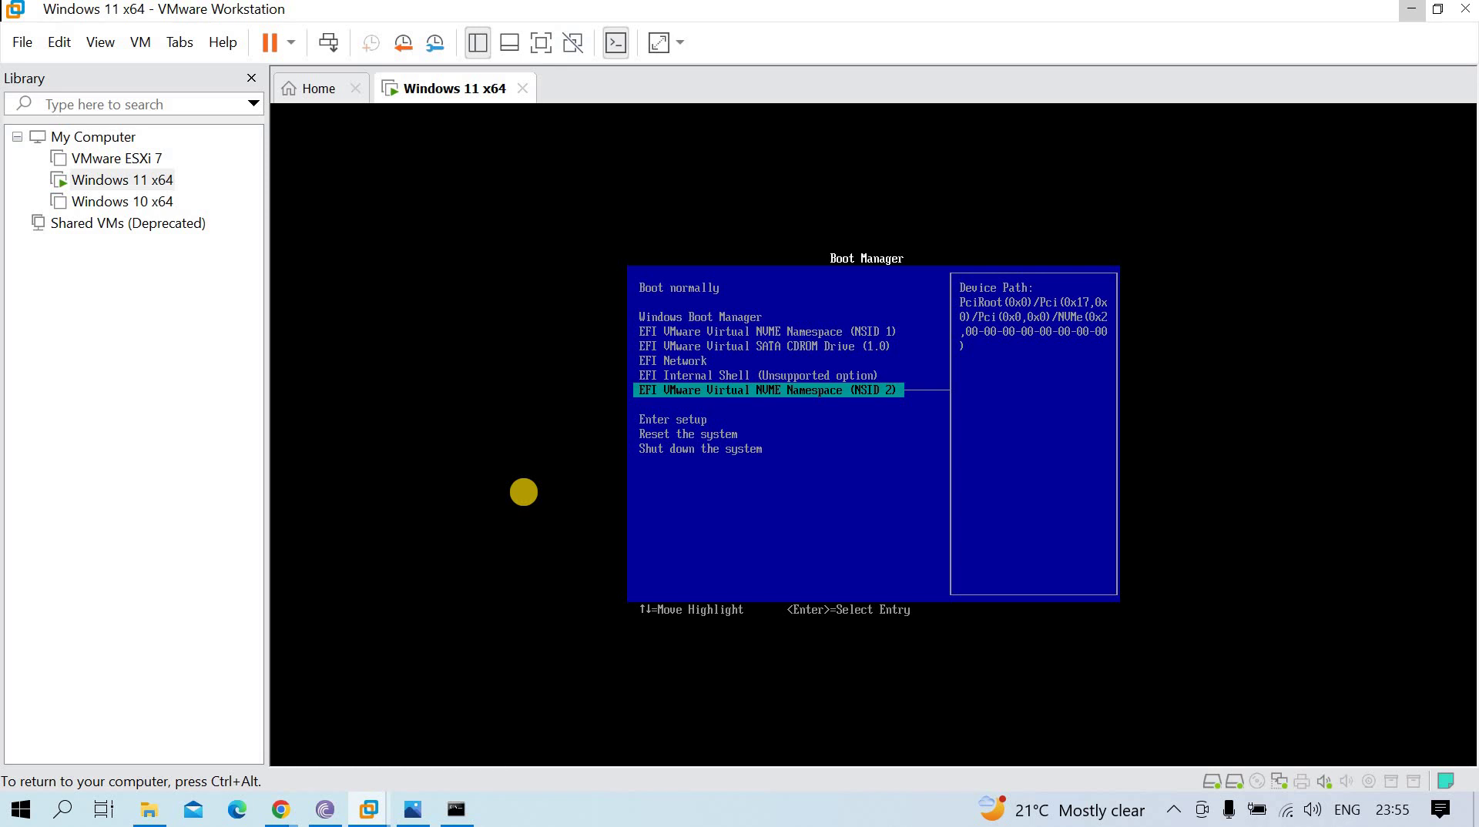
pyautogui.press('Up')
pyautogui.press('Down')
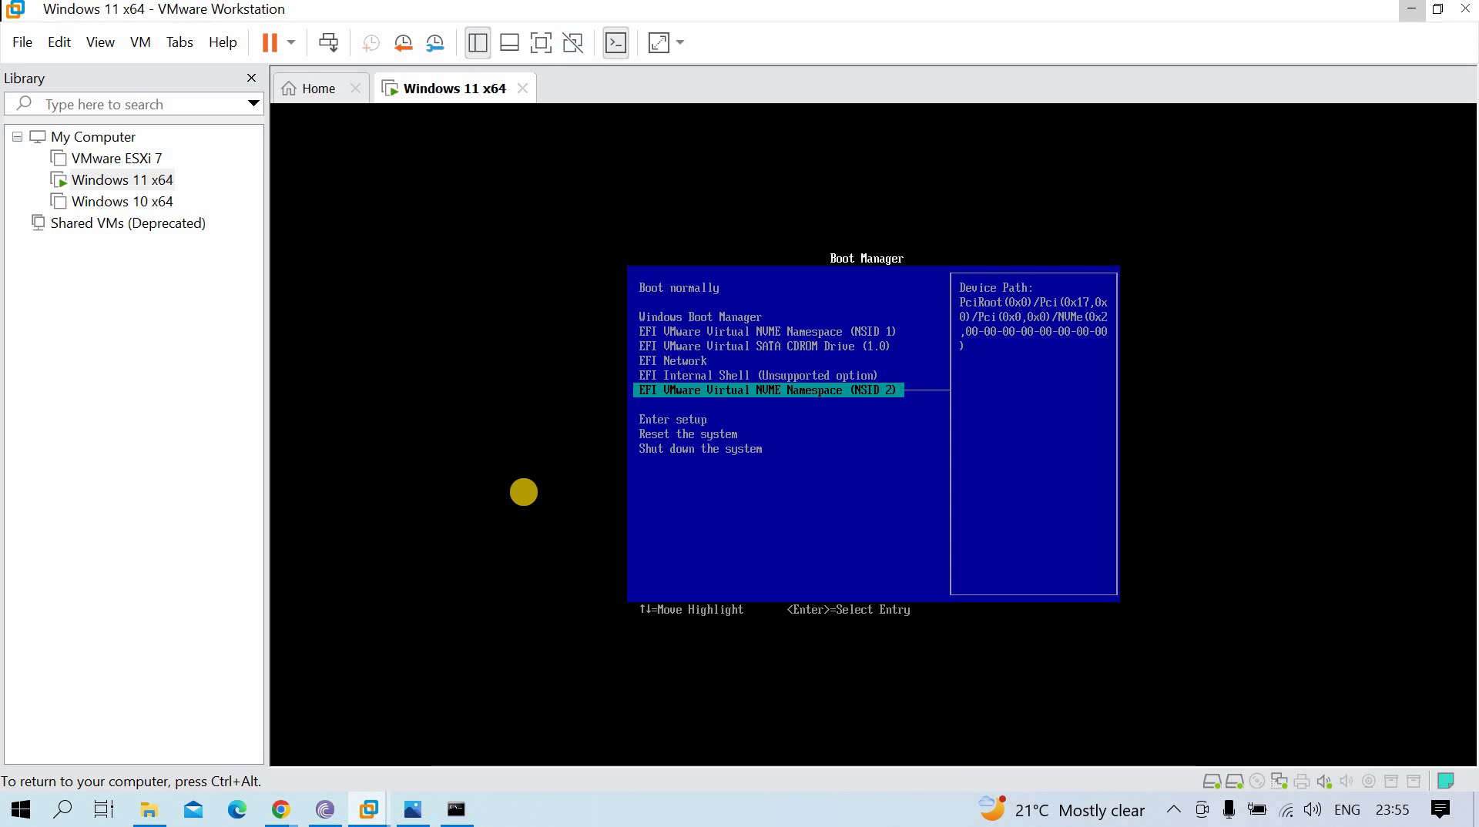
pyautogui.press('Up')
pyautogui.press('Down')
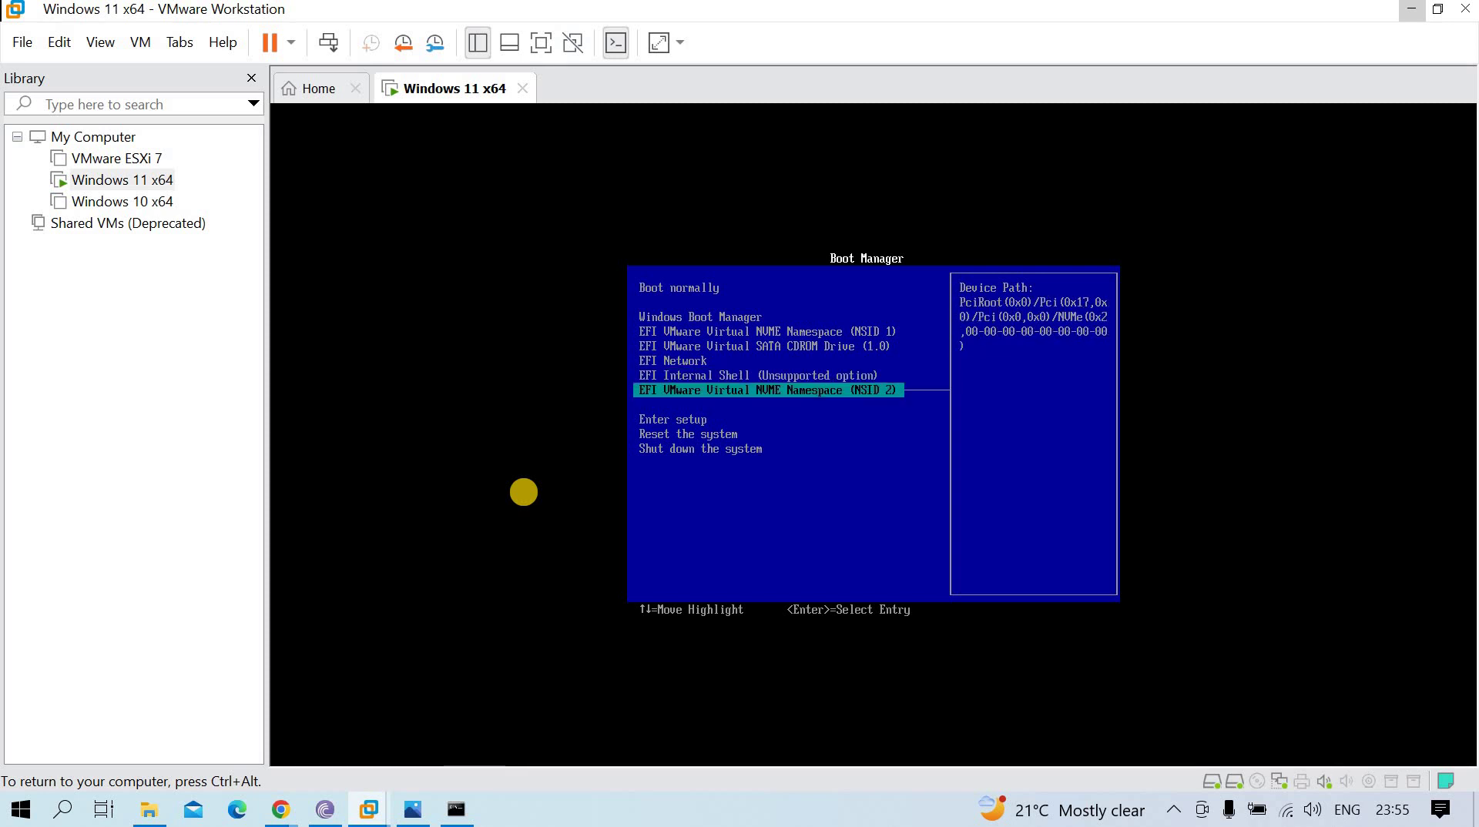
pyautogui.press('Up')
pyautogui.press('Up')
pyautogui.press('Up')
pyautogui.press('Up')
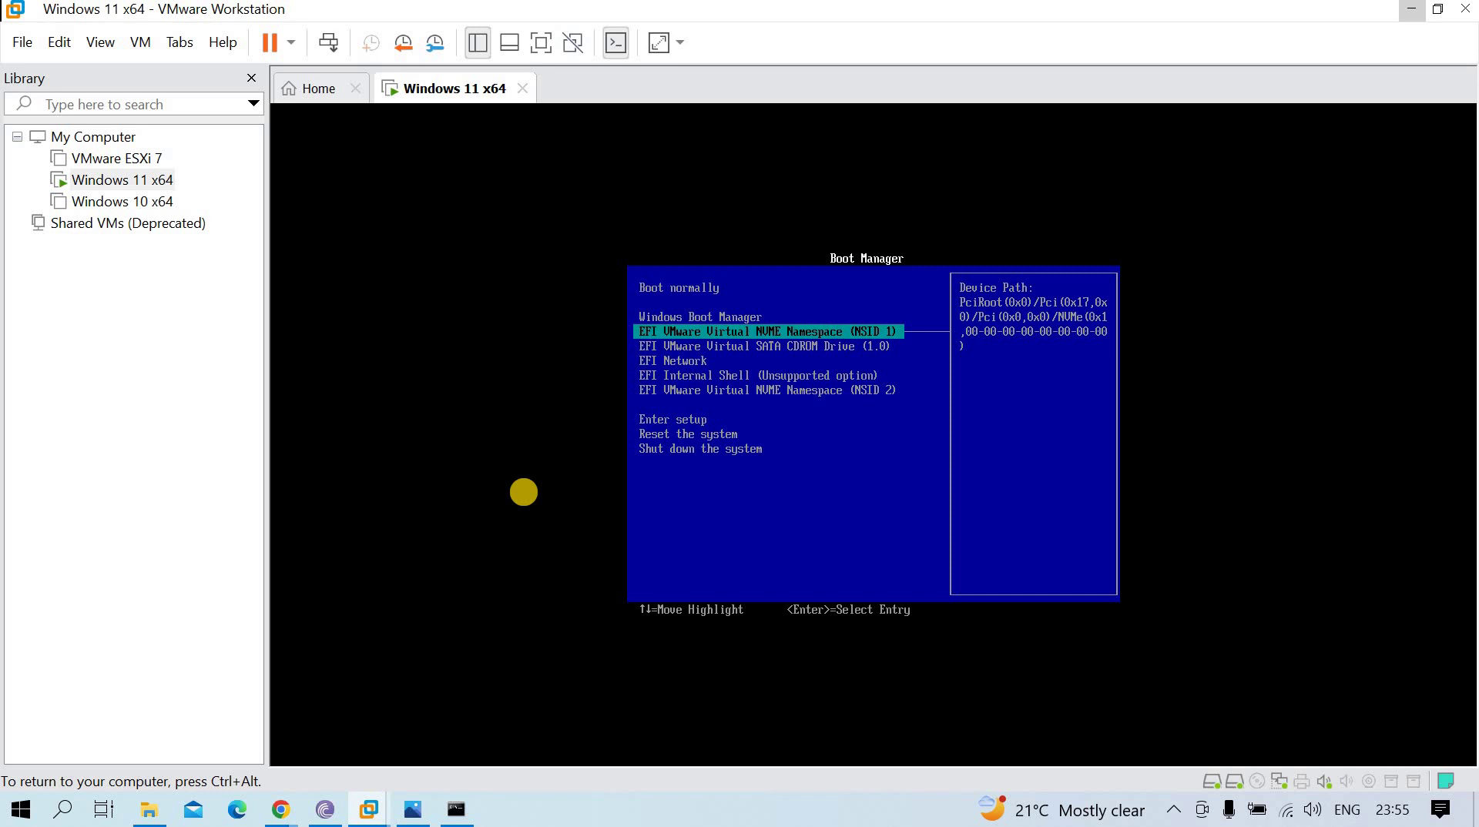
pyautogui.press('Down')
pyautogui.press('Down')
pyautogui.press('Down')
pyautogui.press('Down')
pyautogui.press('Down')
pyautogui.press('Down')
pyautogui.press('Up')
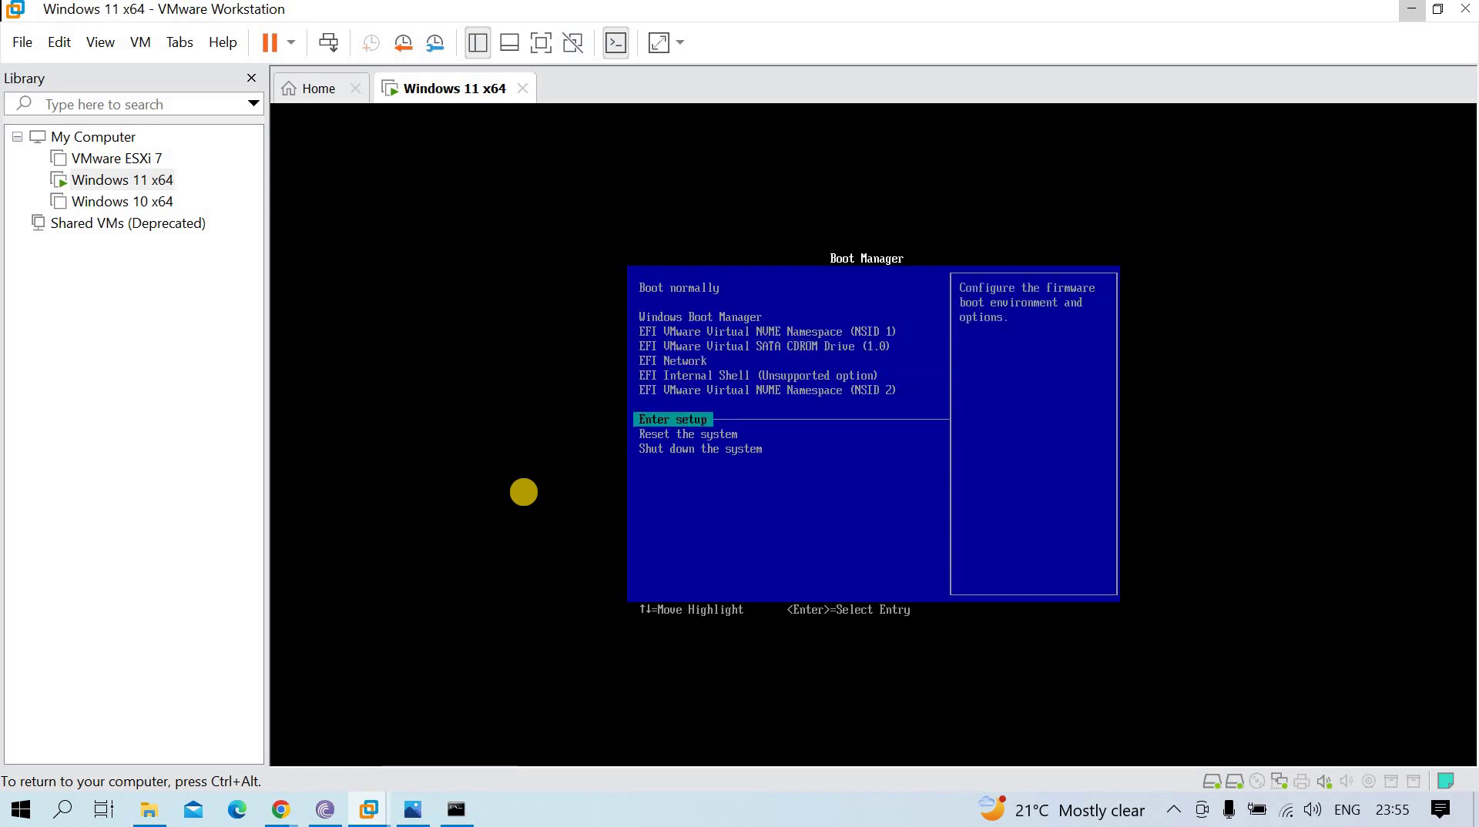
pyautogui.press('Up')
pyautogui.press('Up')
pyautogui.press('Up')
pyautogui.press('Up')
pyautogui.press('Up')
pyautogui.press('Up')
pyautogui.press('Down')
pyautogui.press('Down')
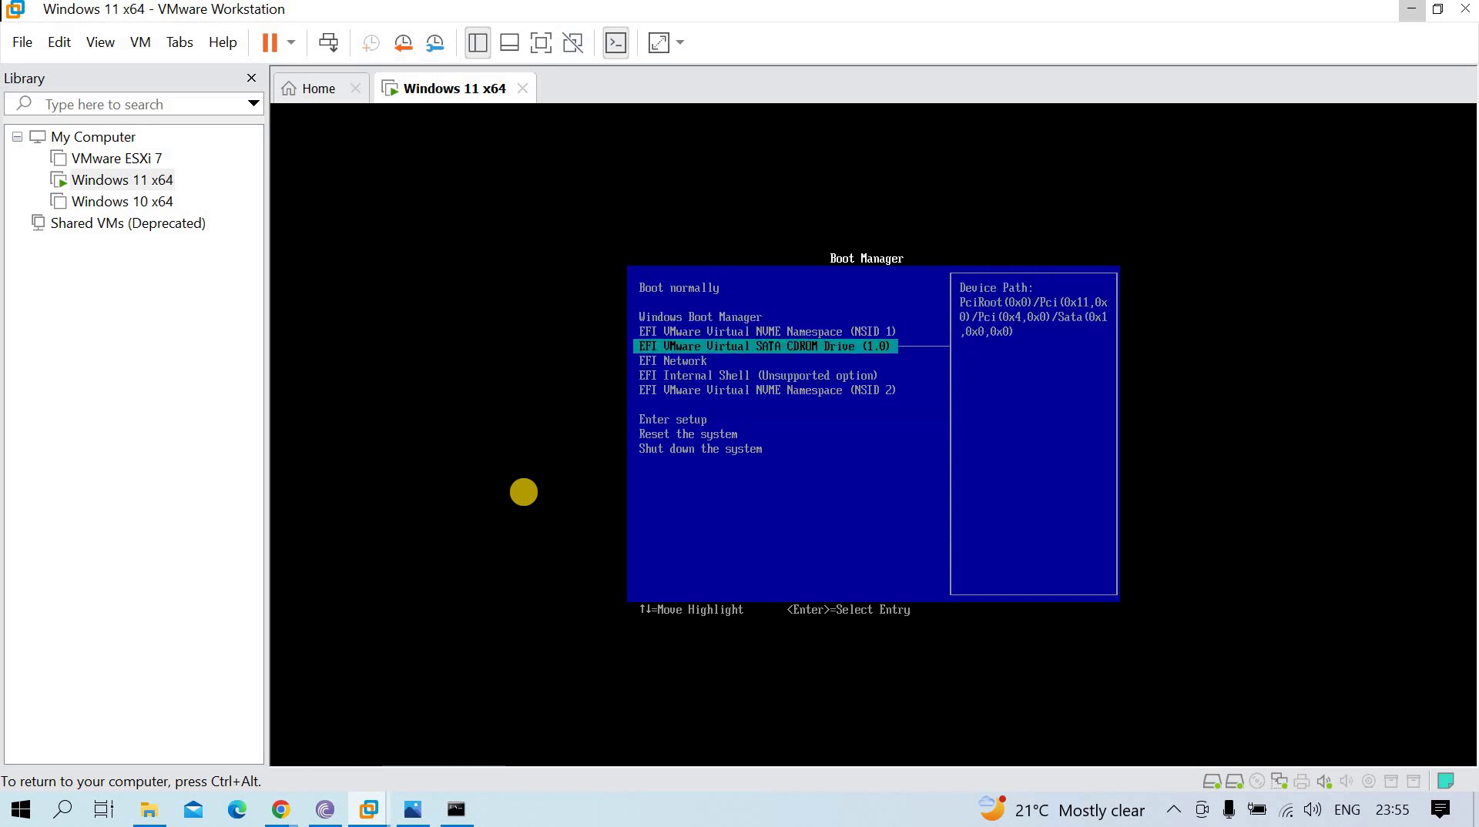
pyautogui.press('Down')
pyautogui.press('Down')
pyautogui.press('Down')
pyautogui.press('Up')
pyautogui.press('Up')
pyautogui.press('Up')
pyautogui.press('Up')
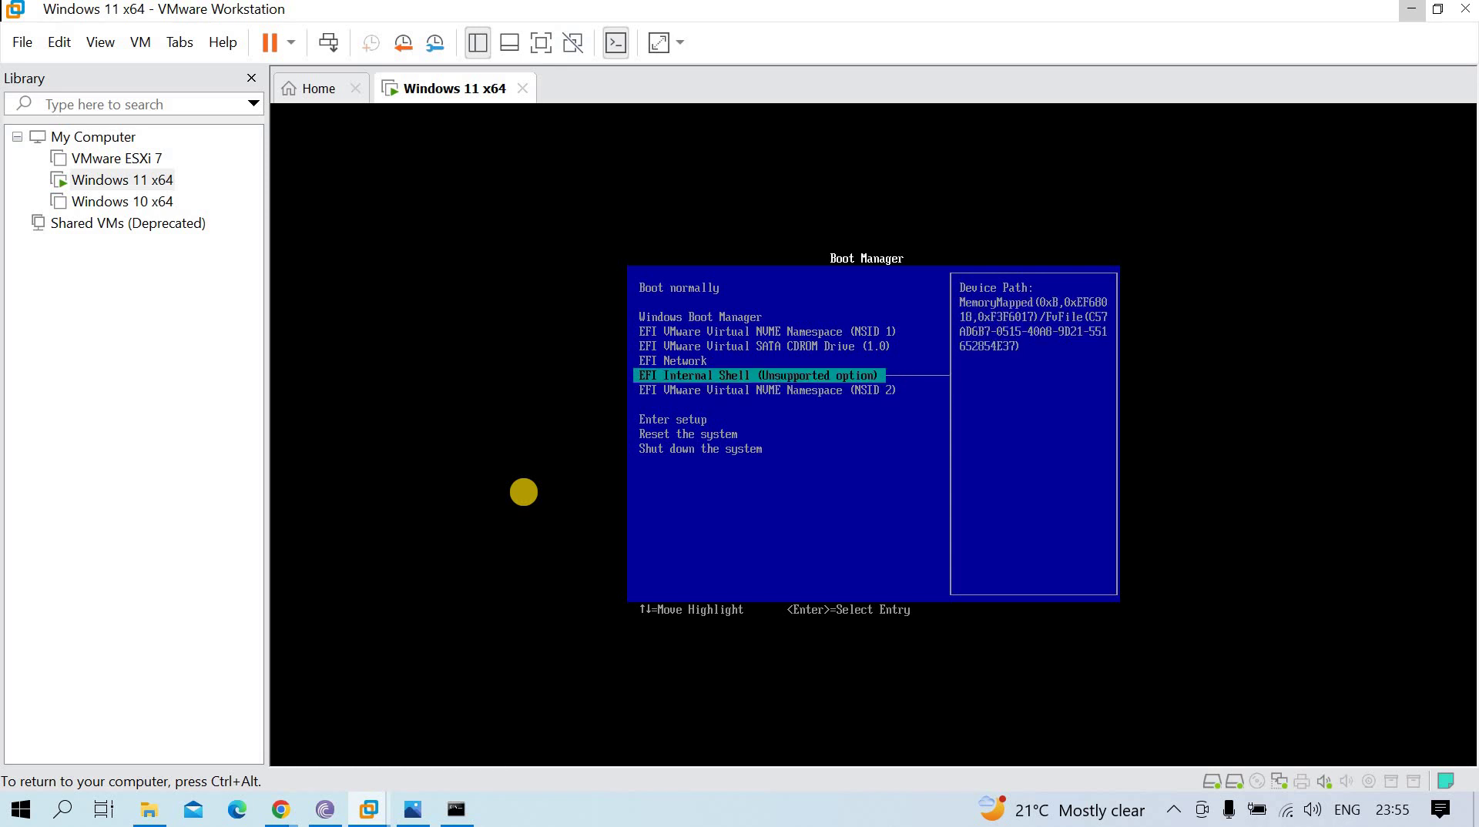
pyautogui.press('Up')
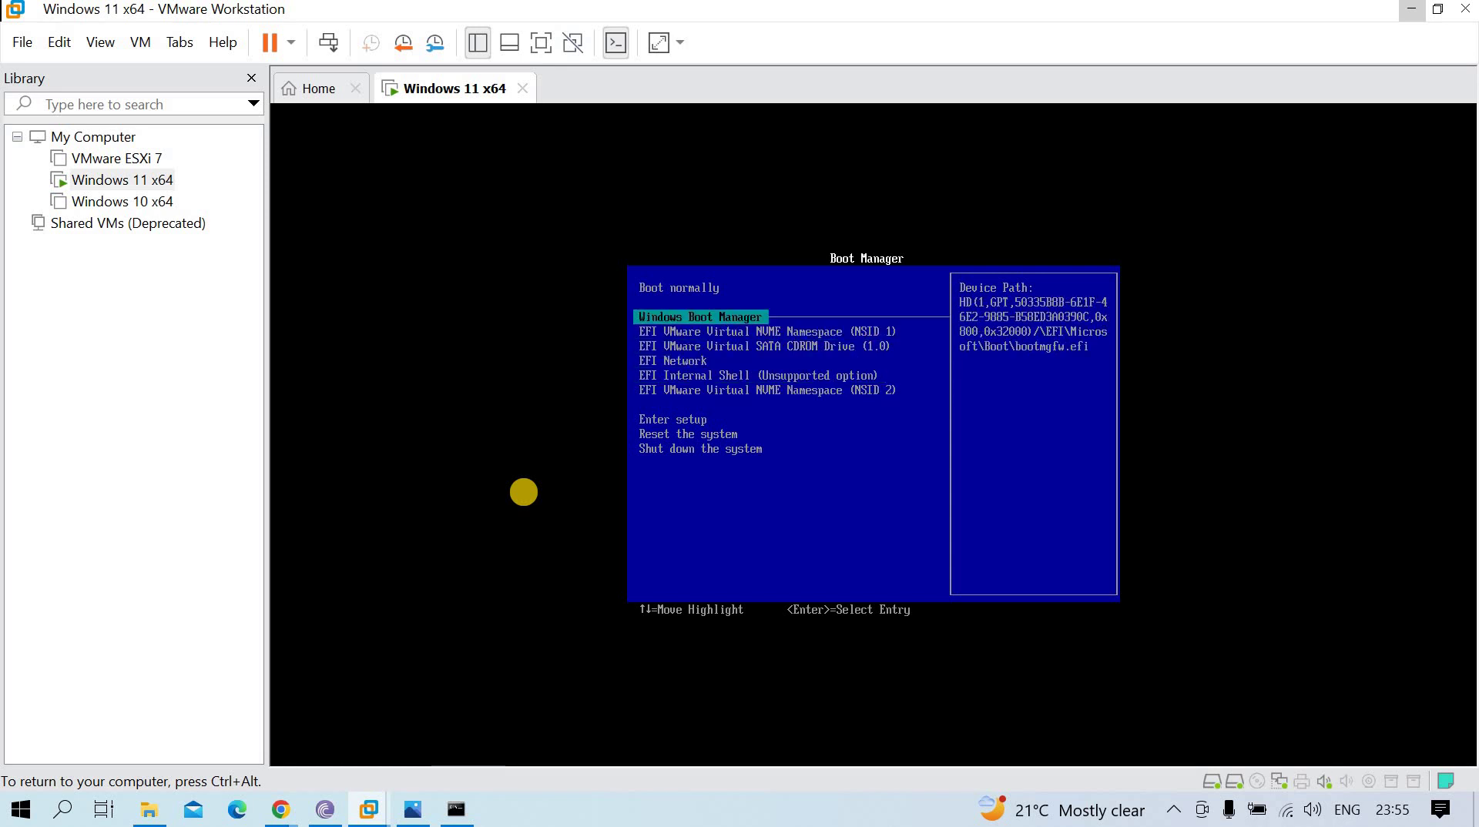
pyautogui.press('Down')
pyautogui.press('Down')
pyautogui.press('Down')
pyautogui.press('Down')
pyautogui.press('Down')
pyautogui.press('Down')
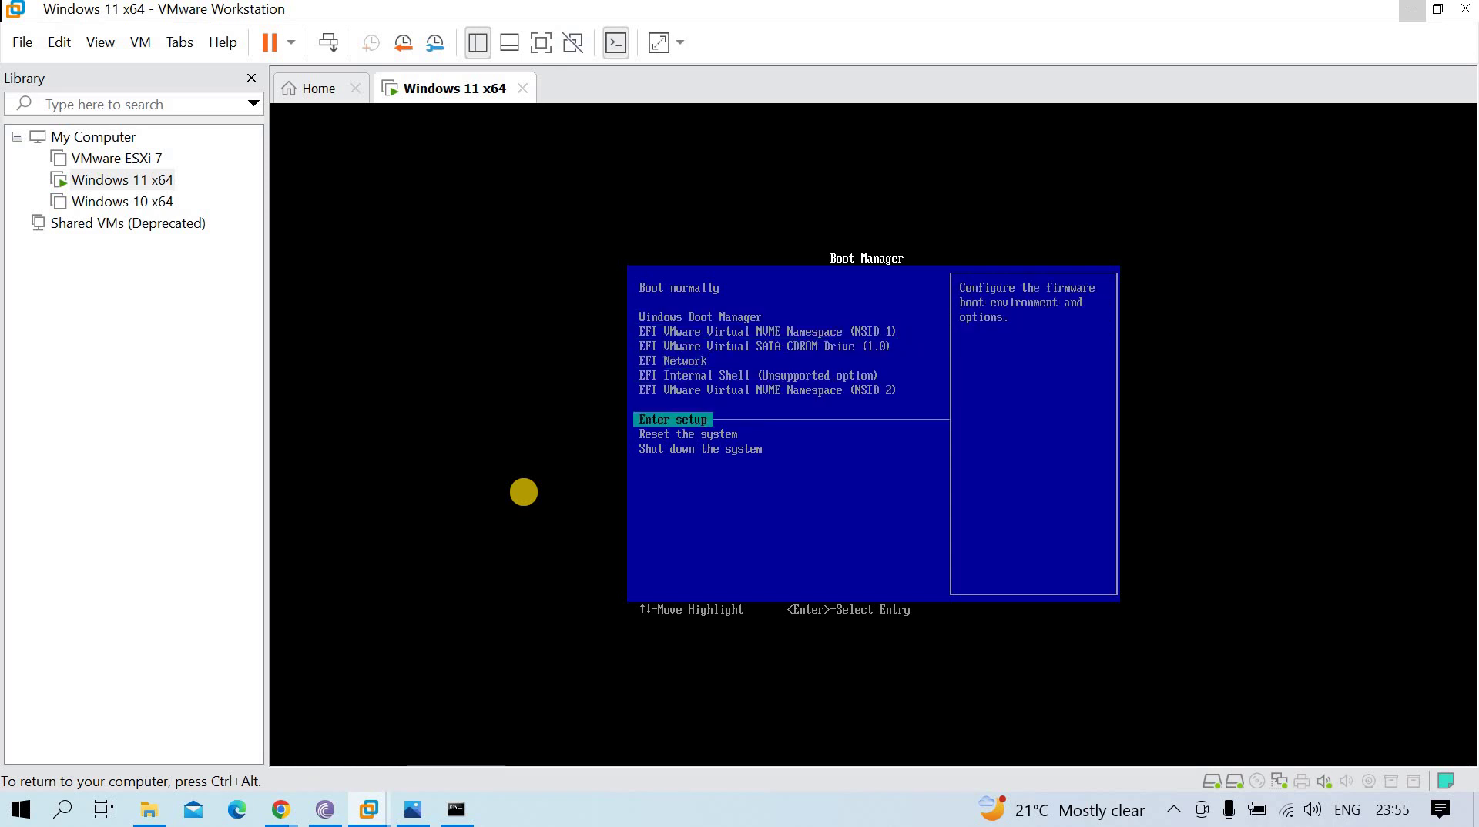
pyautogui.press('Up')
pyautogui.press('Up')
pyautogui.press('Up')
pyautogui.press('Up')
pyautogui.press('Up')
pyautogui.press('Up')
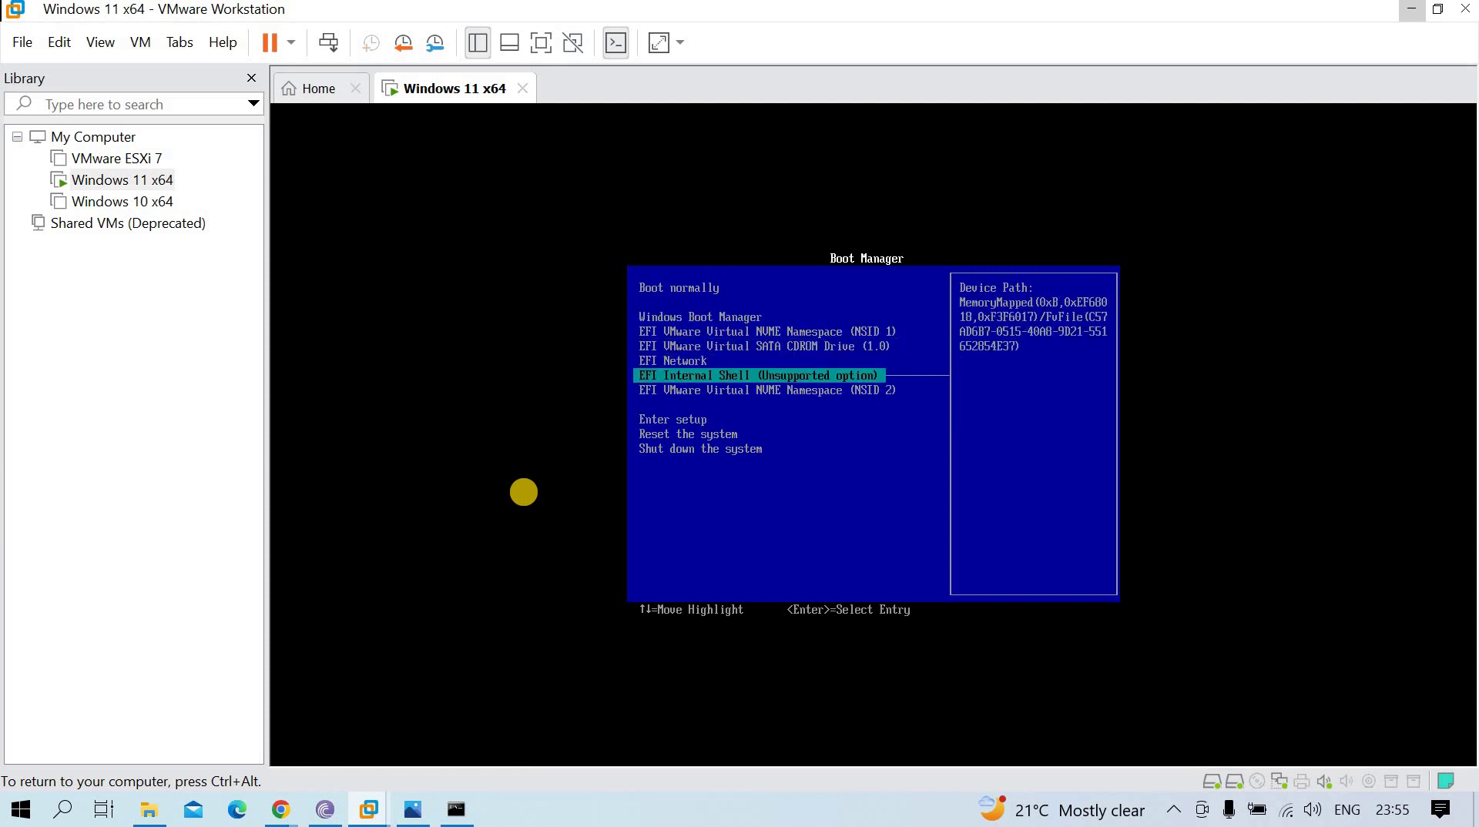
pyautogui.press('Down')
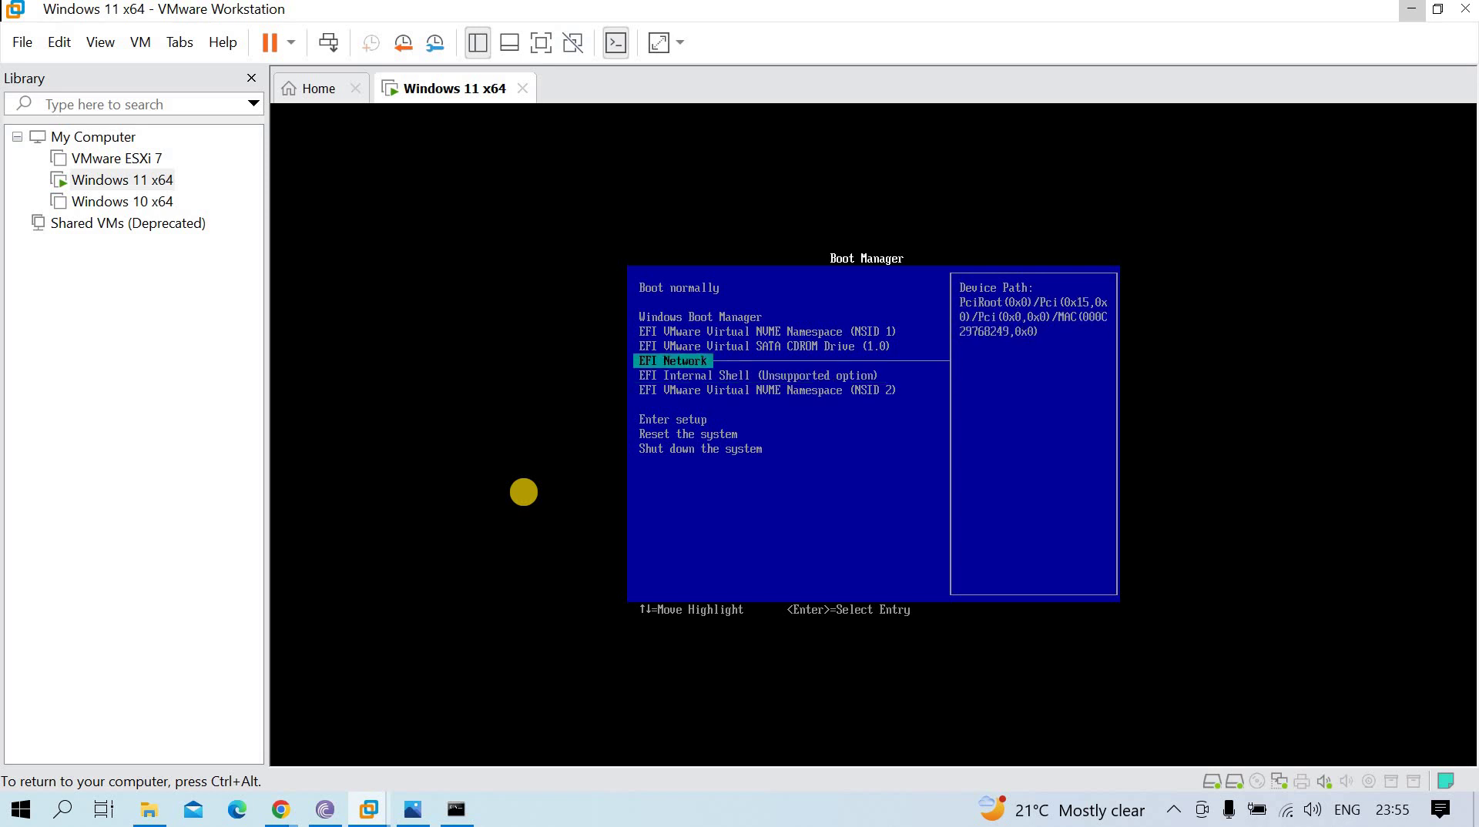
pyautogui.press('Up')
pyautogui.press('Up')
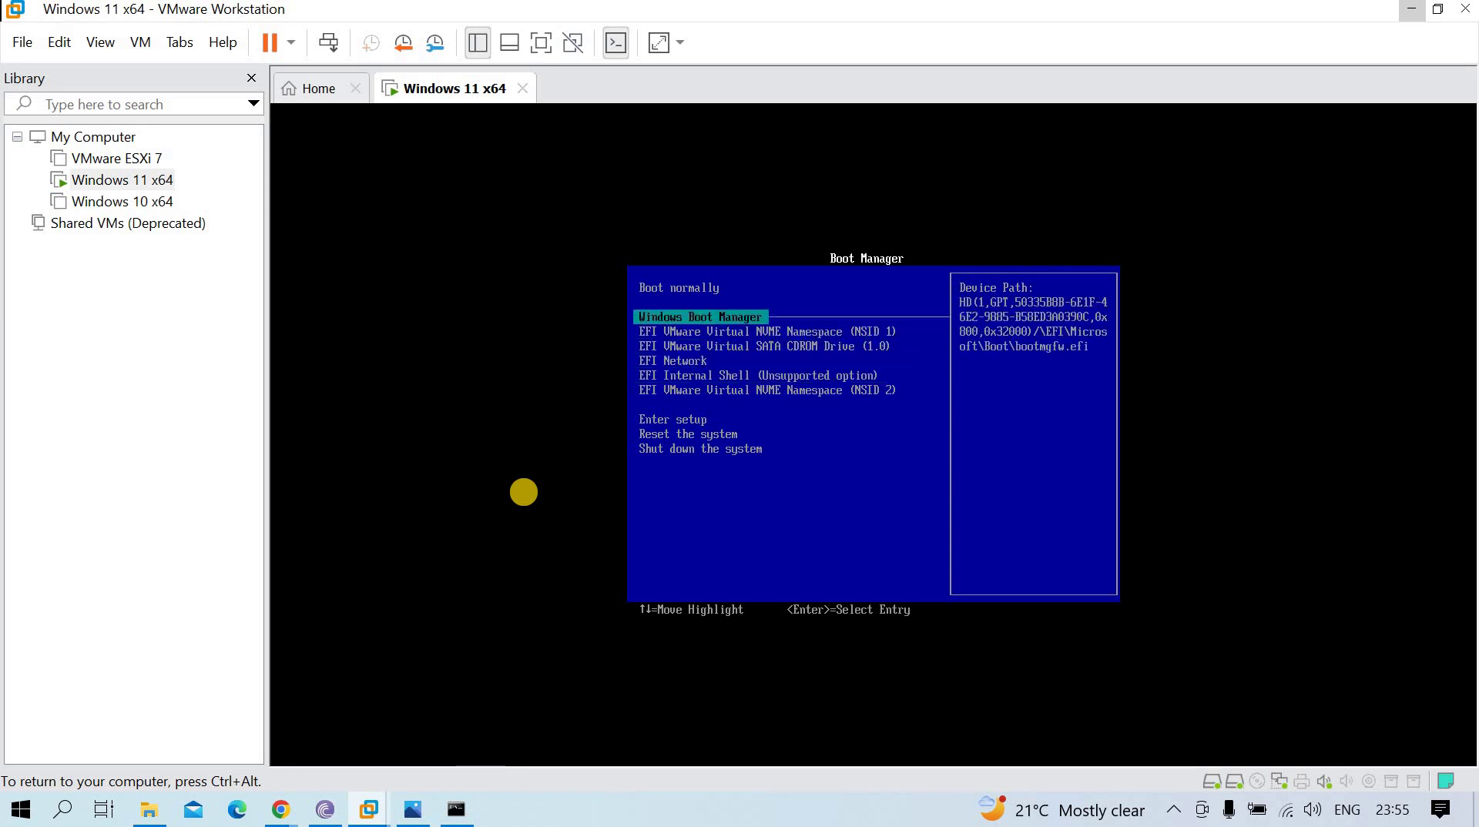
pyautogui.press('Down')
pyautogui.press('Down')
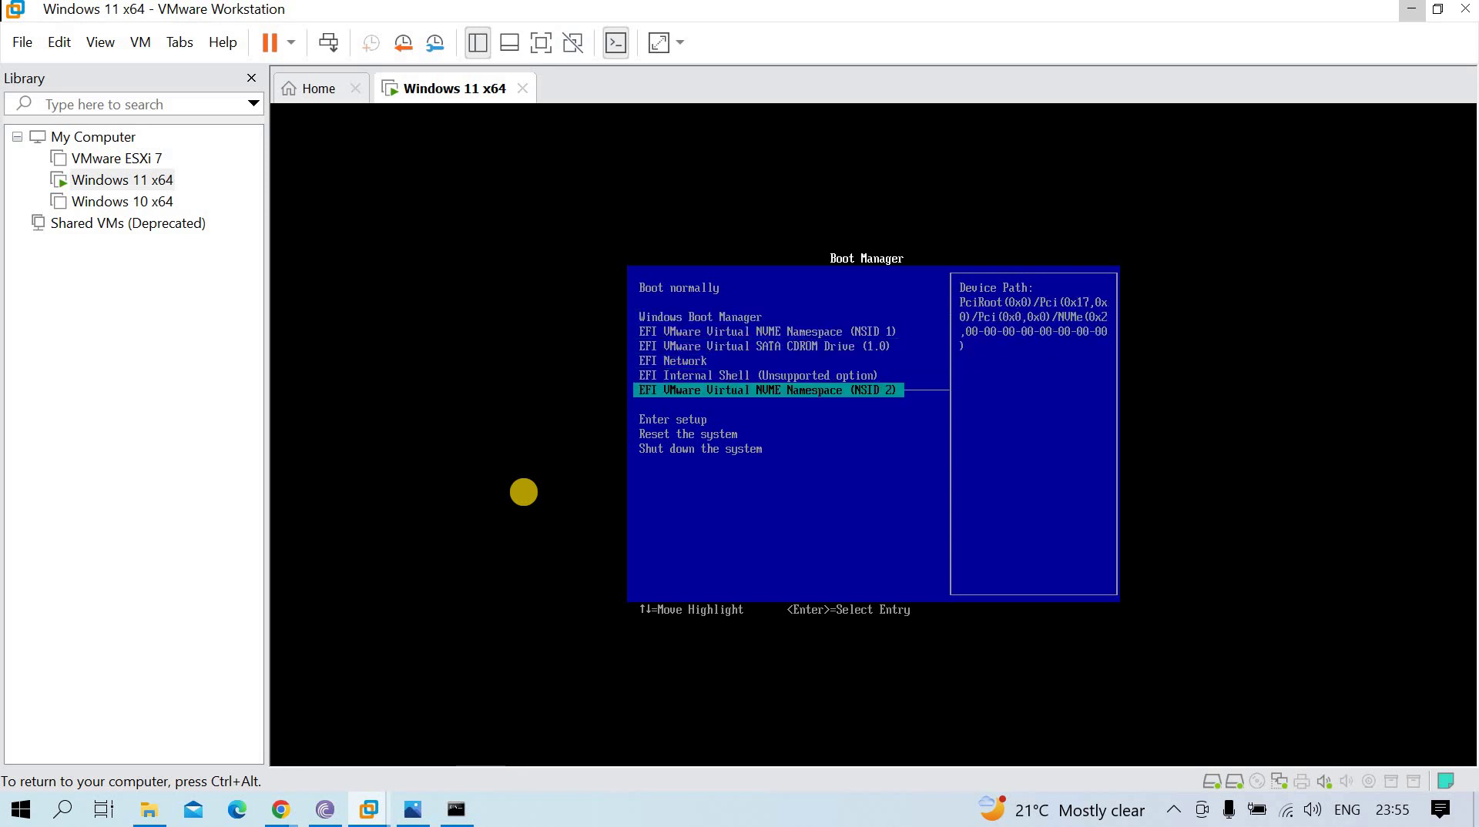
pyautogui.press('Up')
pyautogui.press('Up')
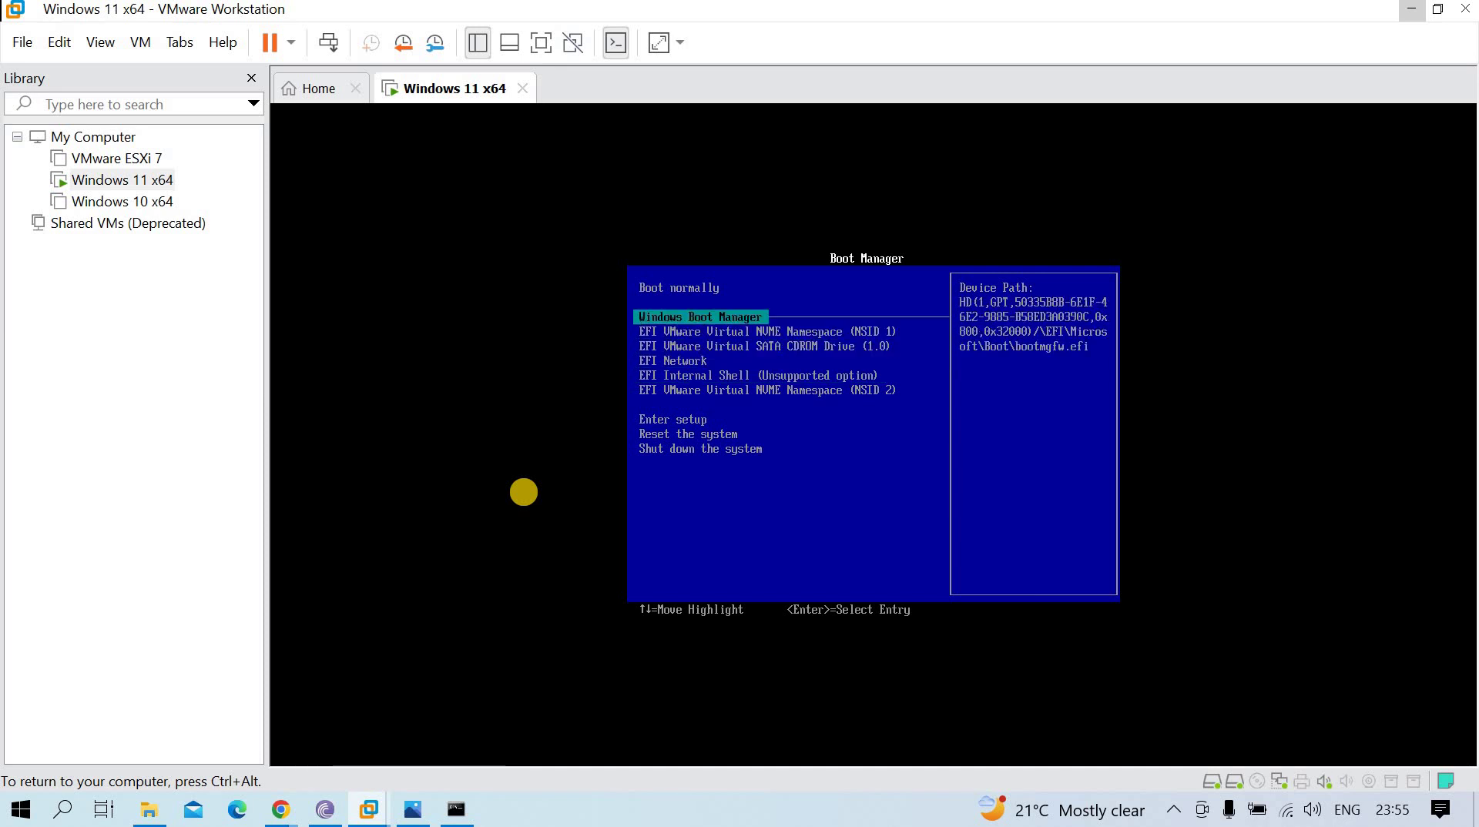
pyautogui.press('Down')
pyautogui.press('Down')
pyautogui.press('Down')
pyautogui.press('Down')
pyautogui.press('Down')
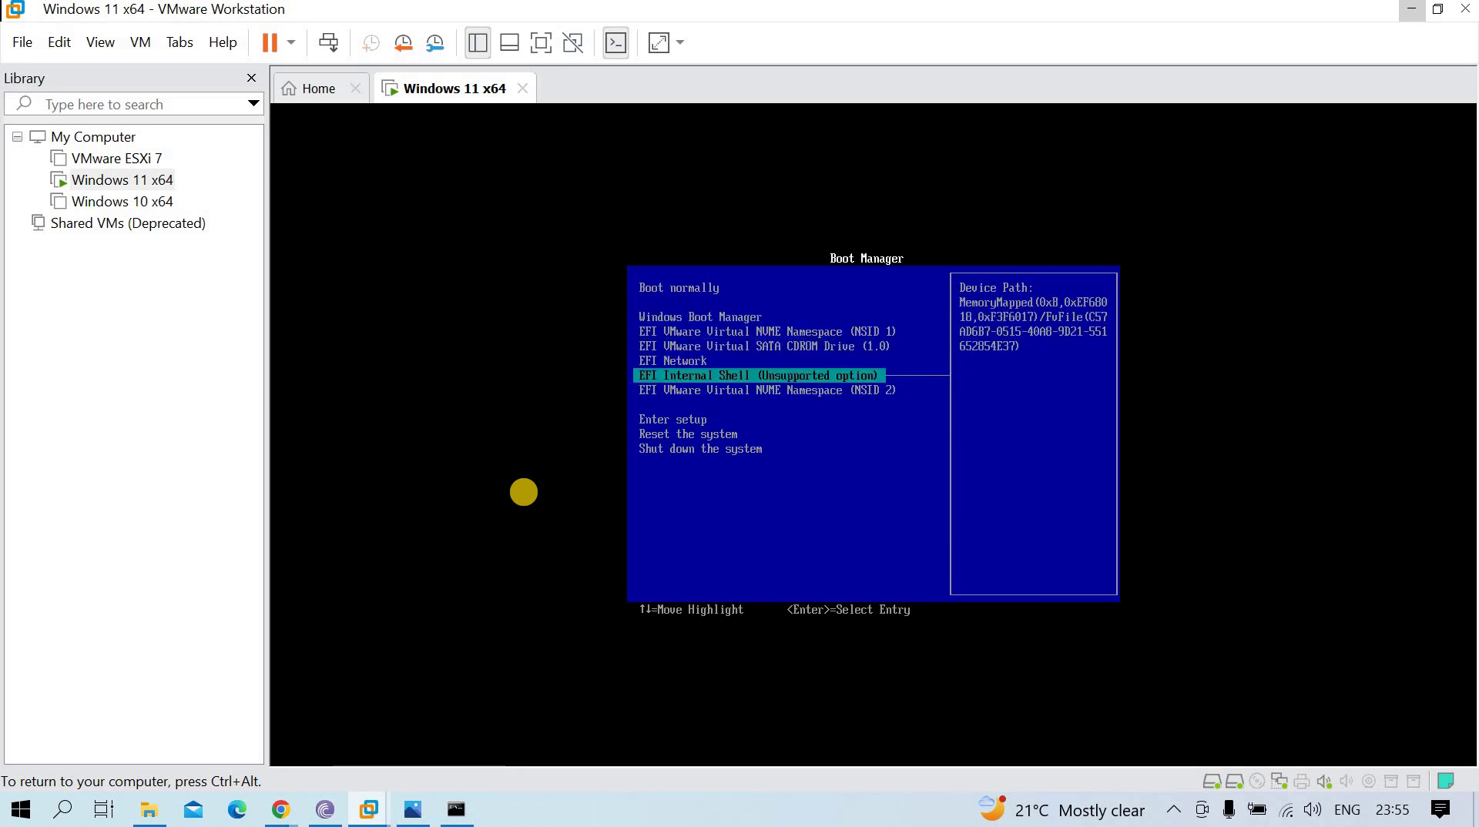
pyautogui.press('Up')
pyautogui.press('Up')
pyautogui.press('Up')
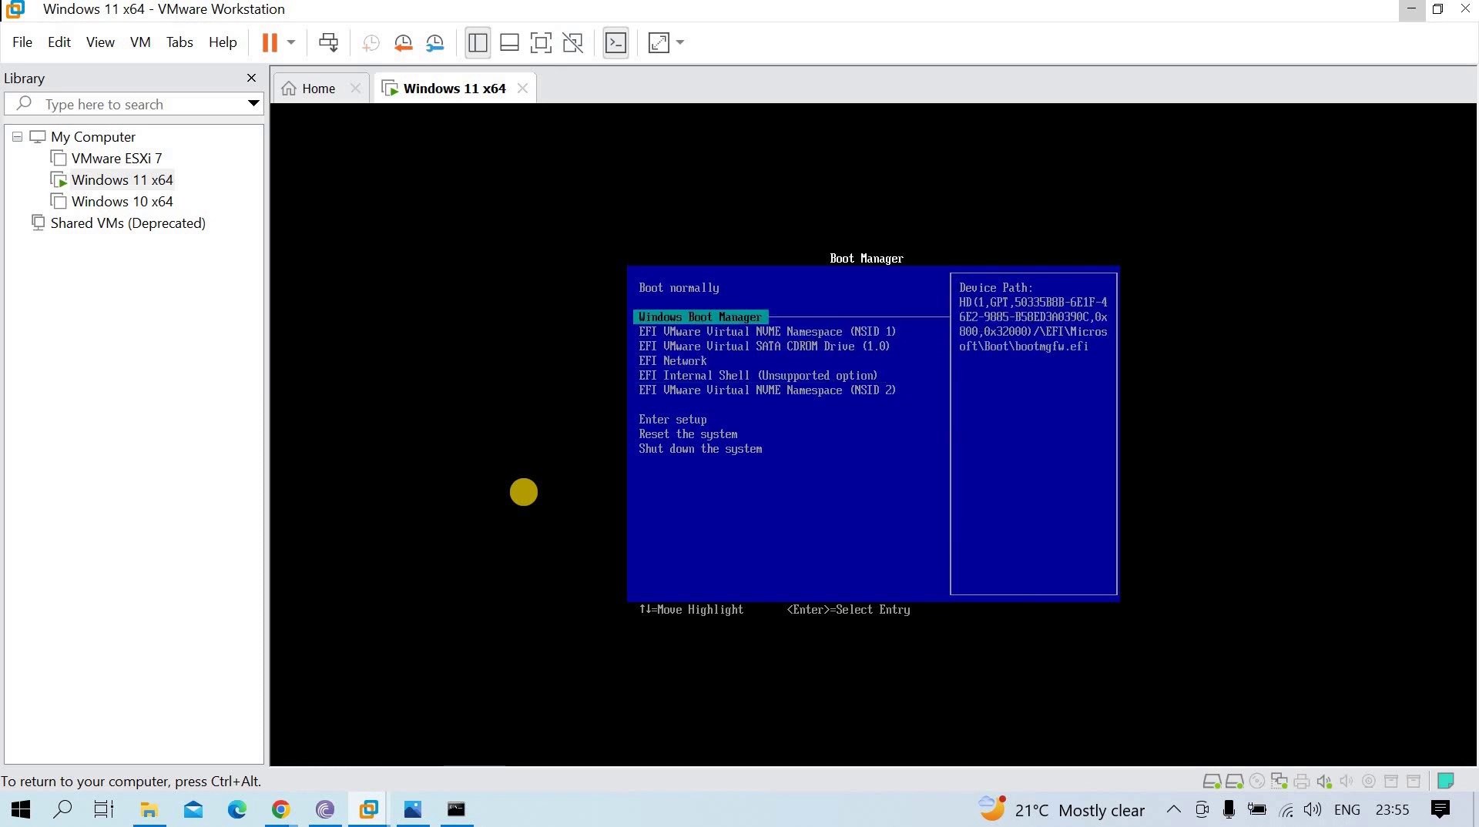
pyautogui.press('Down')
pyautogui.press('Down')
pyautogui.press('Down')
pyautogui.press('Down')
pyautogui.press('Down')
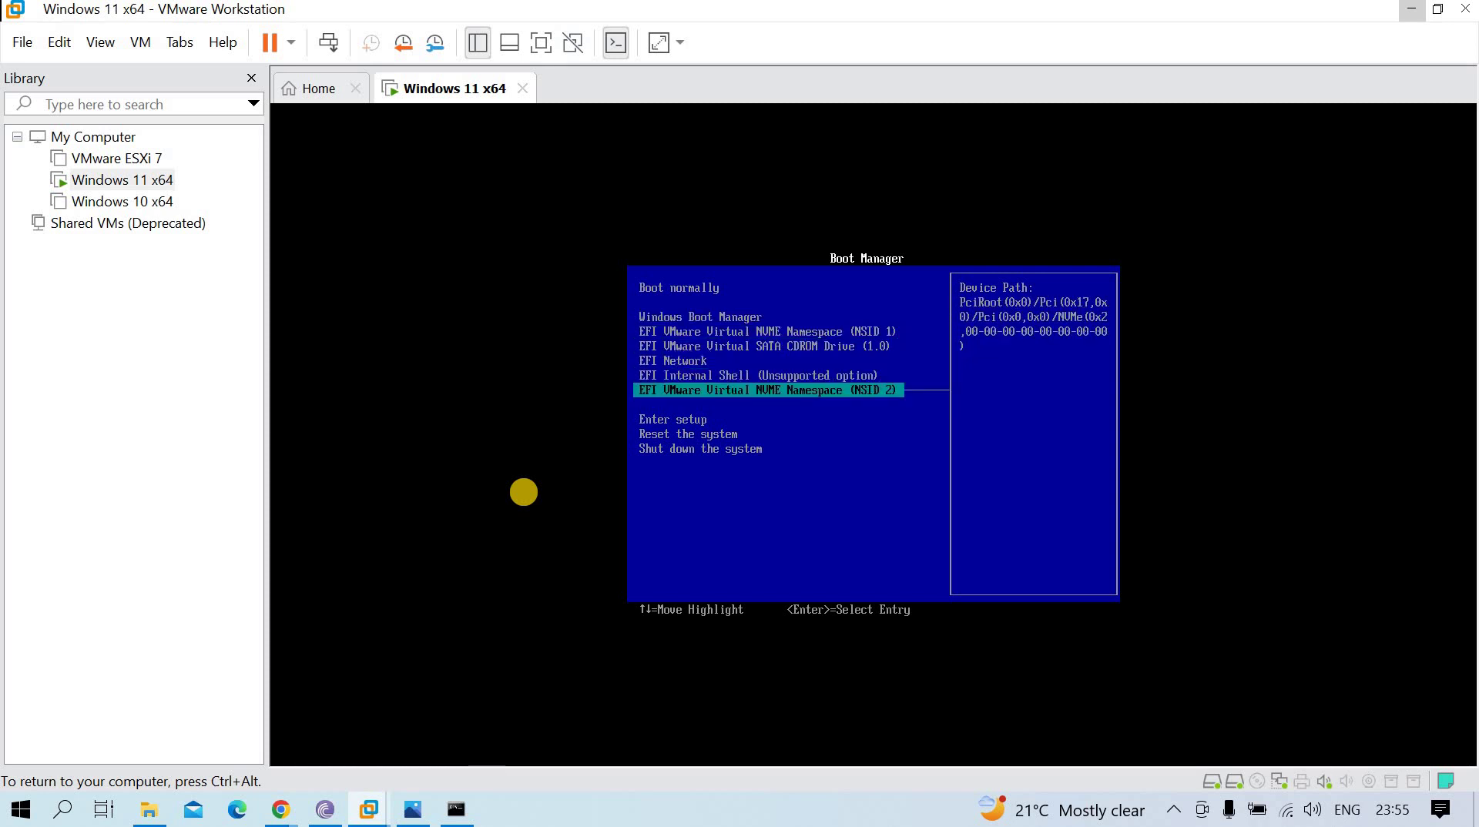
pyautogui.press('Up')
pyautogui.press('Up')
pyautogui.press('Up')
pyautogui.press('Up')
pyautogui.press('Up')
pyautogui.press('Down')
pyautogui.press('Down')
pyautogui.press('Down')
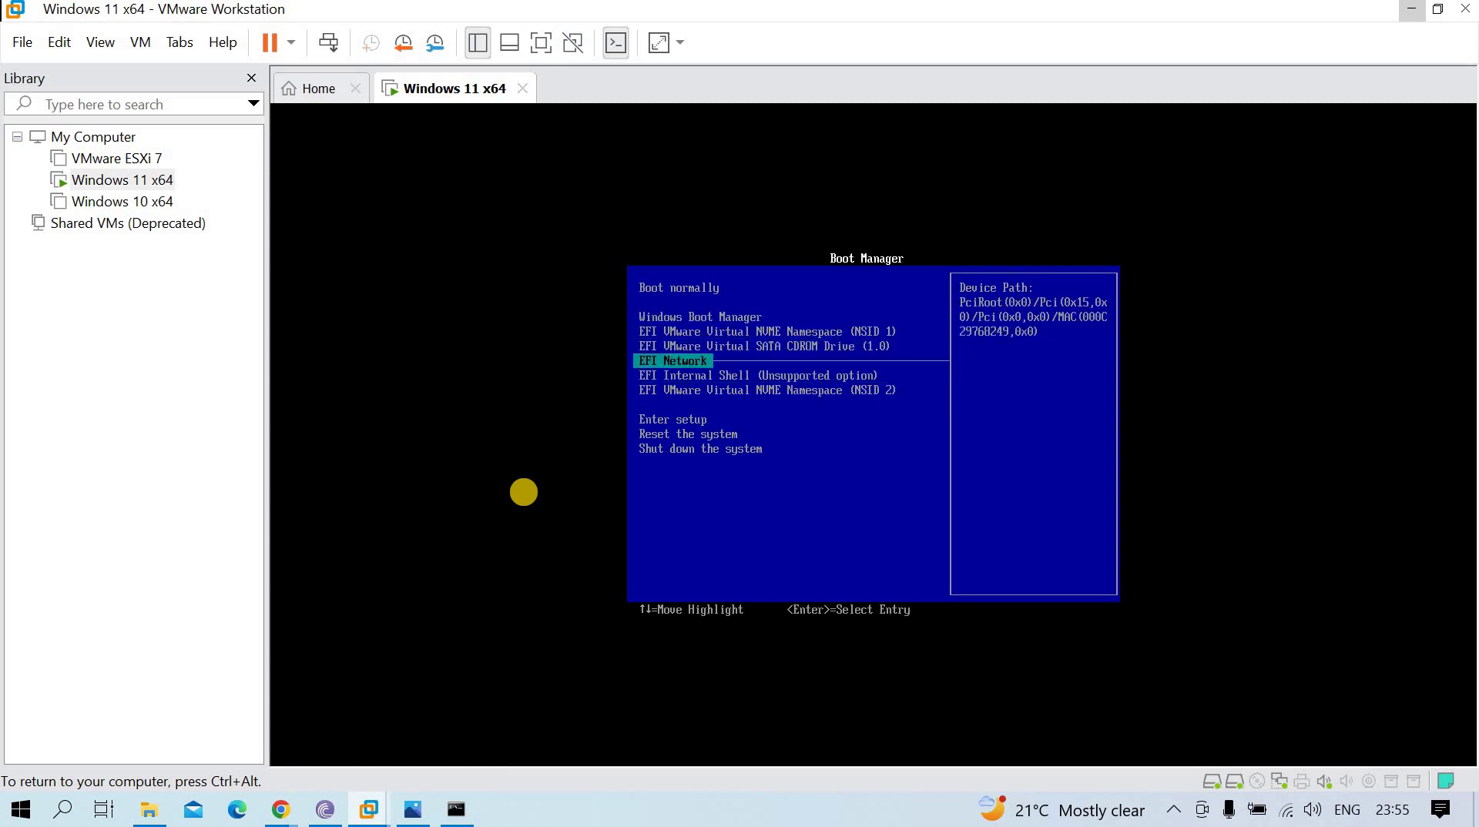
pyautogui.press('Down')
pyautogui.press('Down')
pyautogui.press('Up')
pyautogui.press('Up')
pyautogui.press('Up')
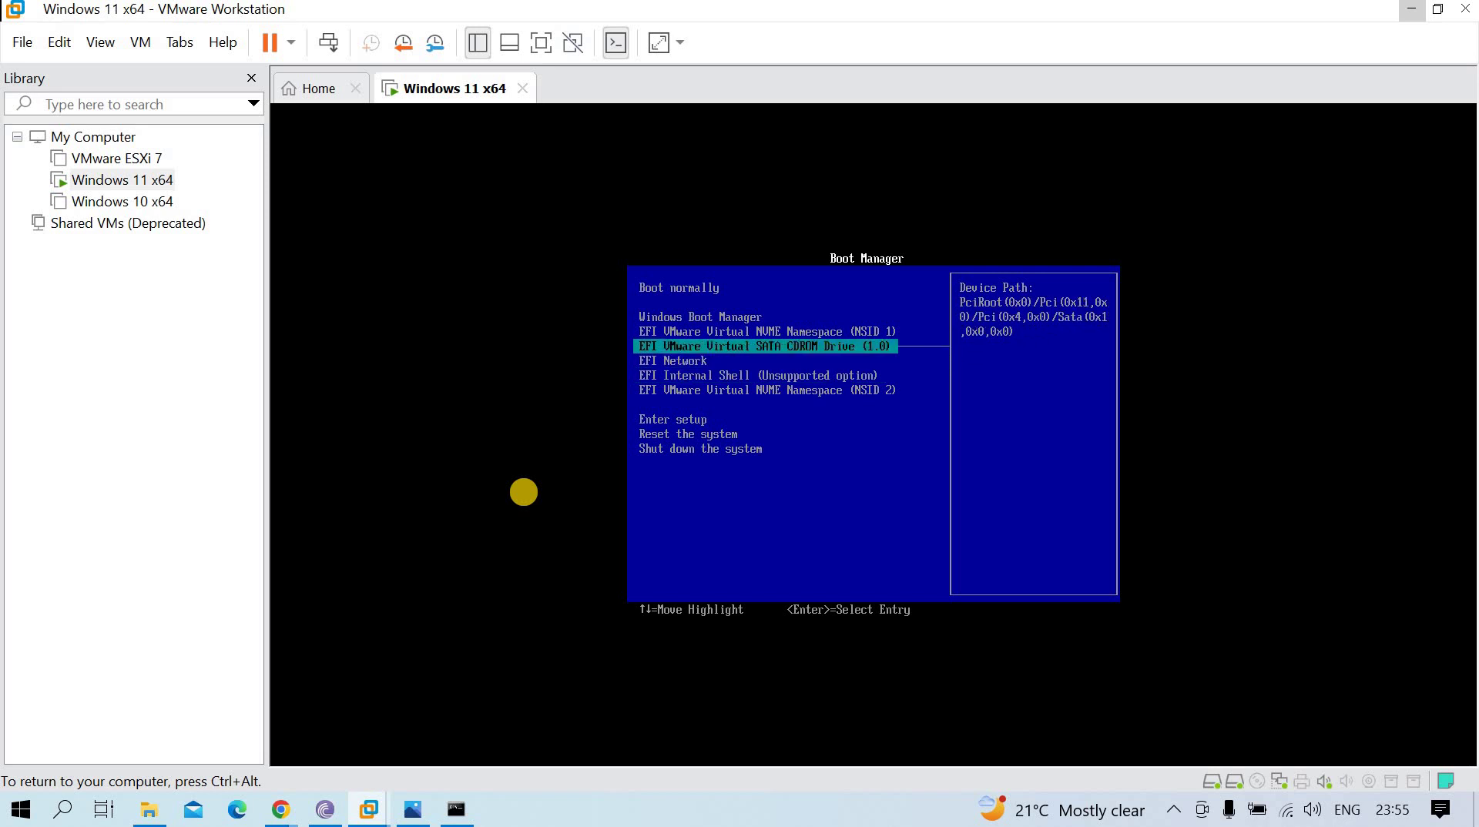
pyautogui.press('Down')
pyautogui.press('Down')
pyautogui.press('Down')
pyautogui.press('Up')
pyautogui.press('Up')
pyautogui.press('Down')
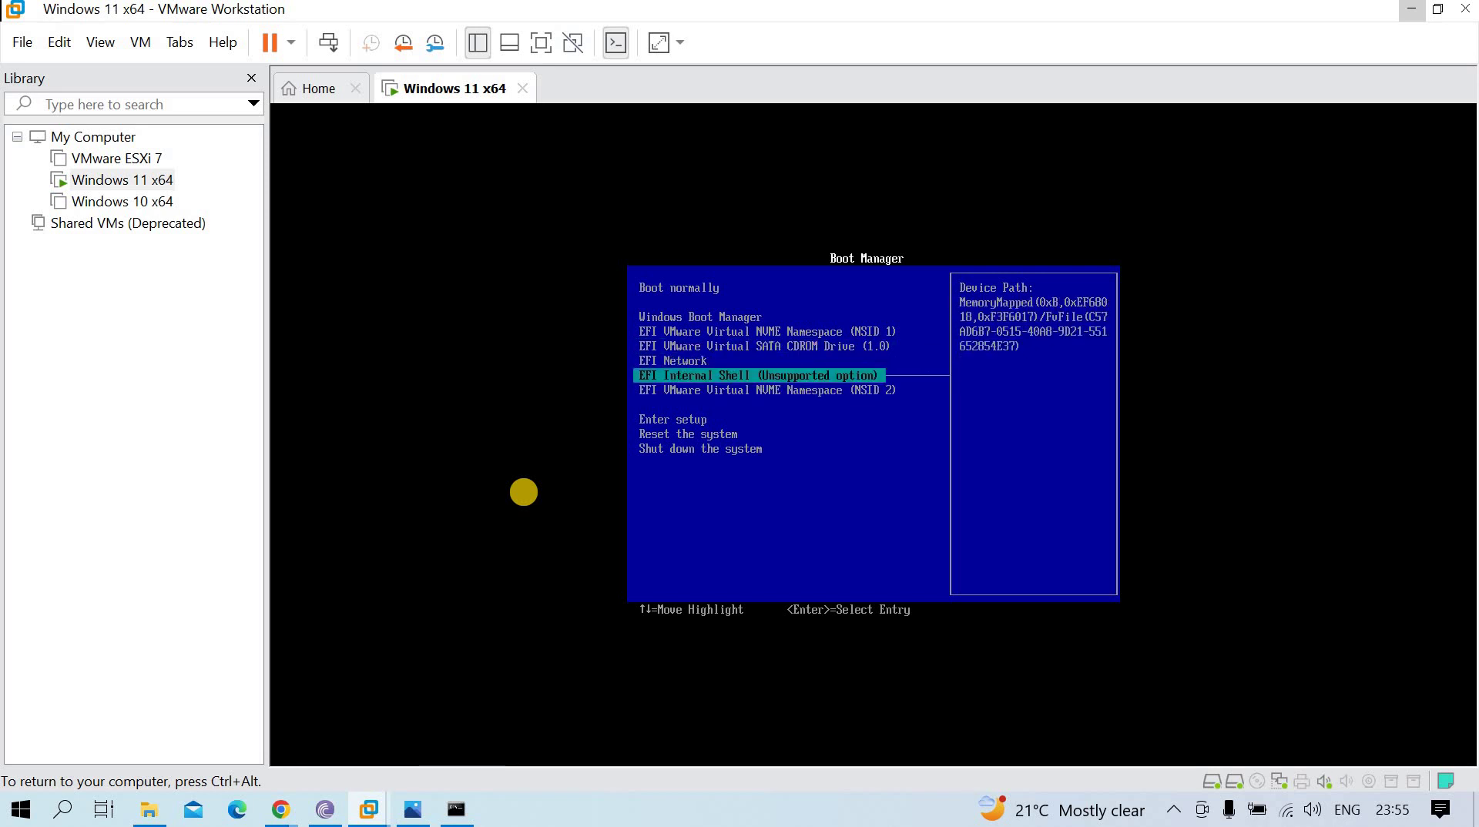
# Boot the virtual machine from EFI VMware Virtual NVME Namespace (NSID 2).
pyautogui.press('Down')
pyautogui.press('Up')
pyautogui.press('Up')
pyautogui.press('Down')
pyautogui.press('Down')
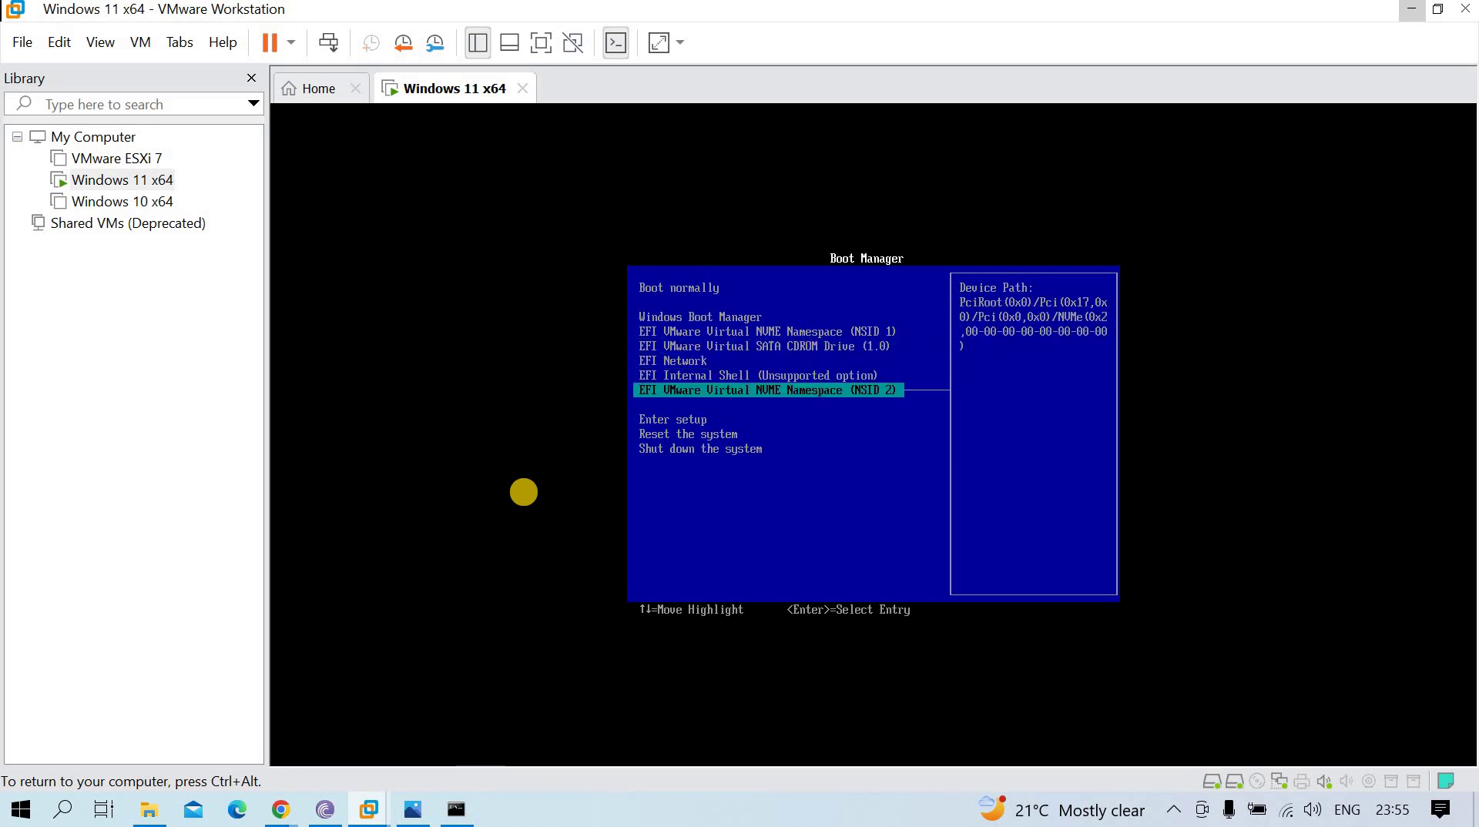
pyautogui.press('Up')
pyautogui.press('Down')
pyautogui.press('Return')
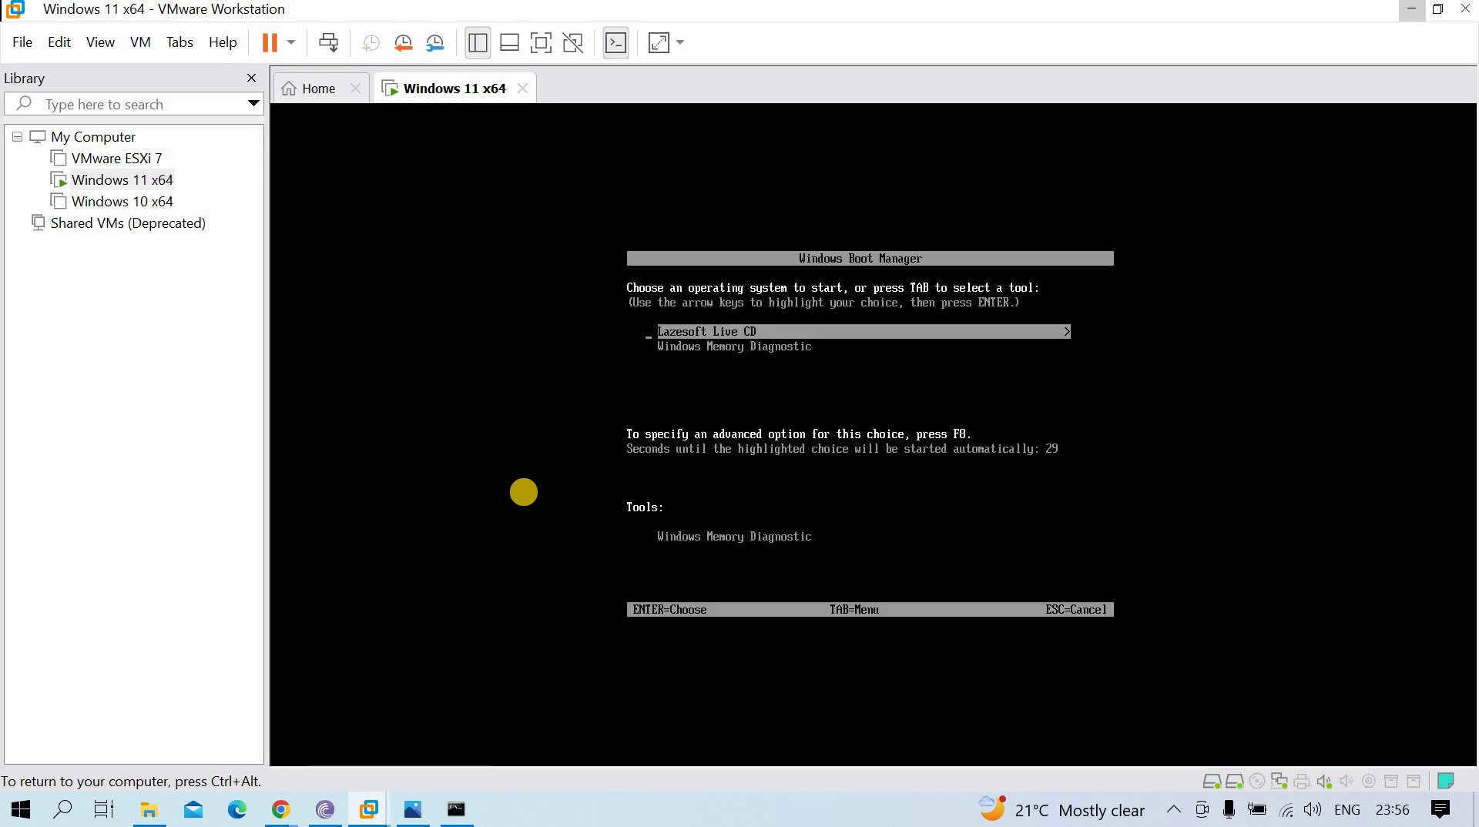
# Start Lazesoft Live CD from the Windows Boot Manager's operating system list.
pyautogui.press('Down')
pyautogui.press('Up')
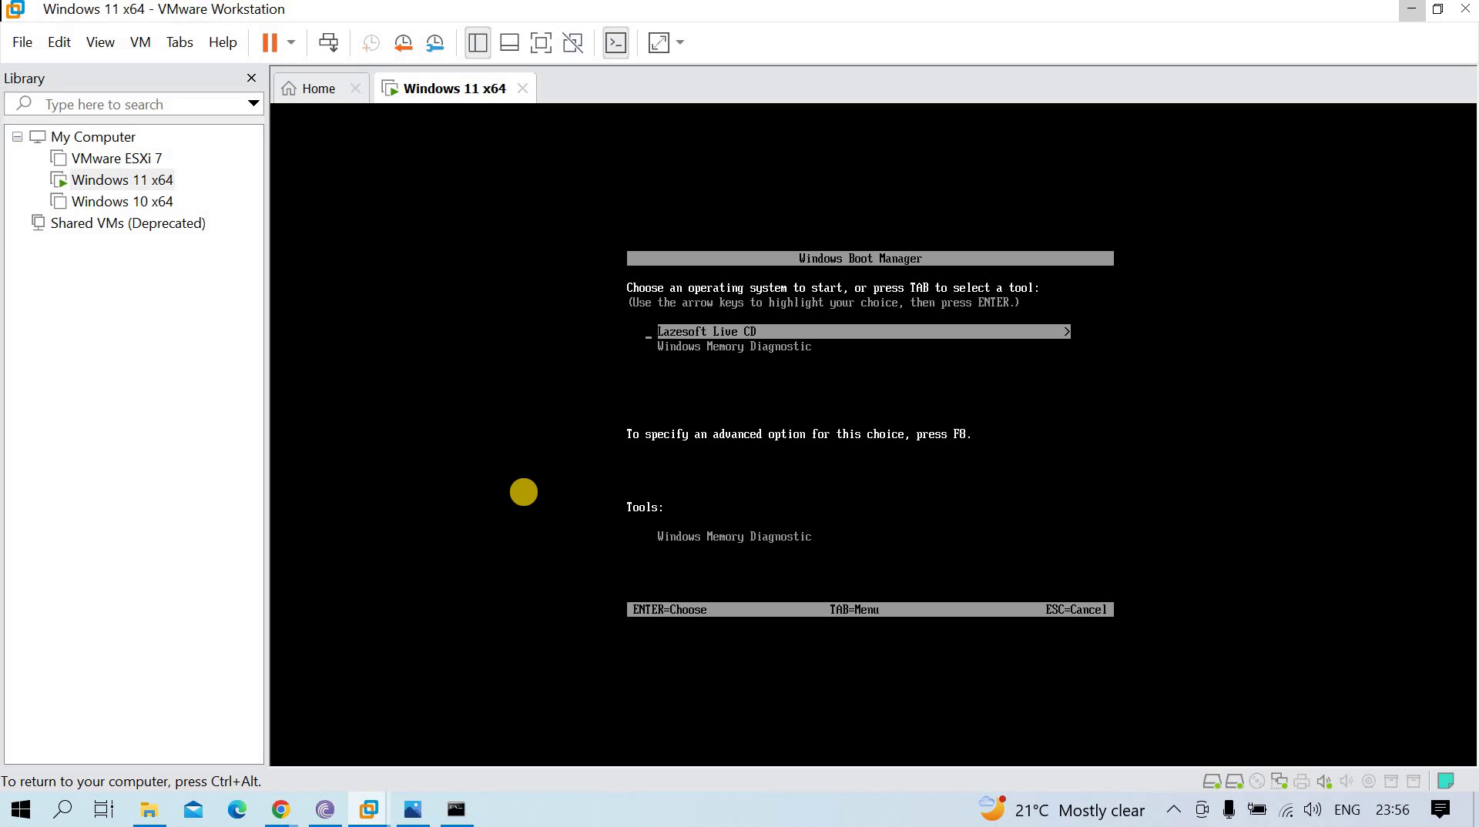
pyautogui.press('Down')
pyautogui.press('Up')
pyautogui.press('Down')
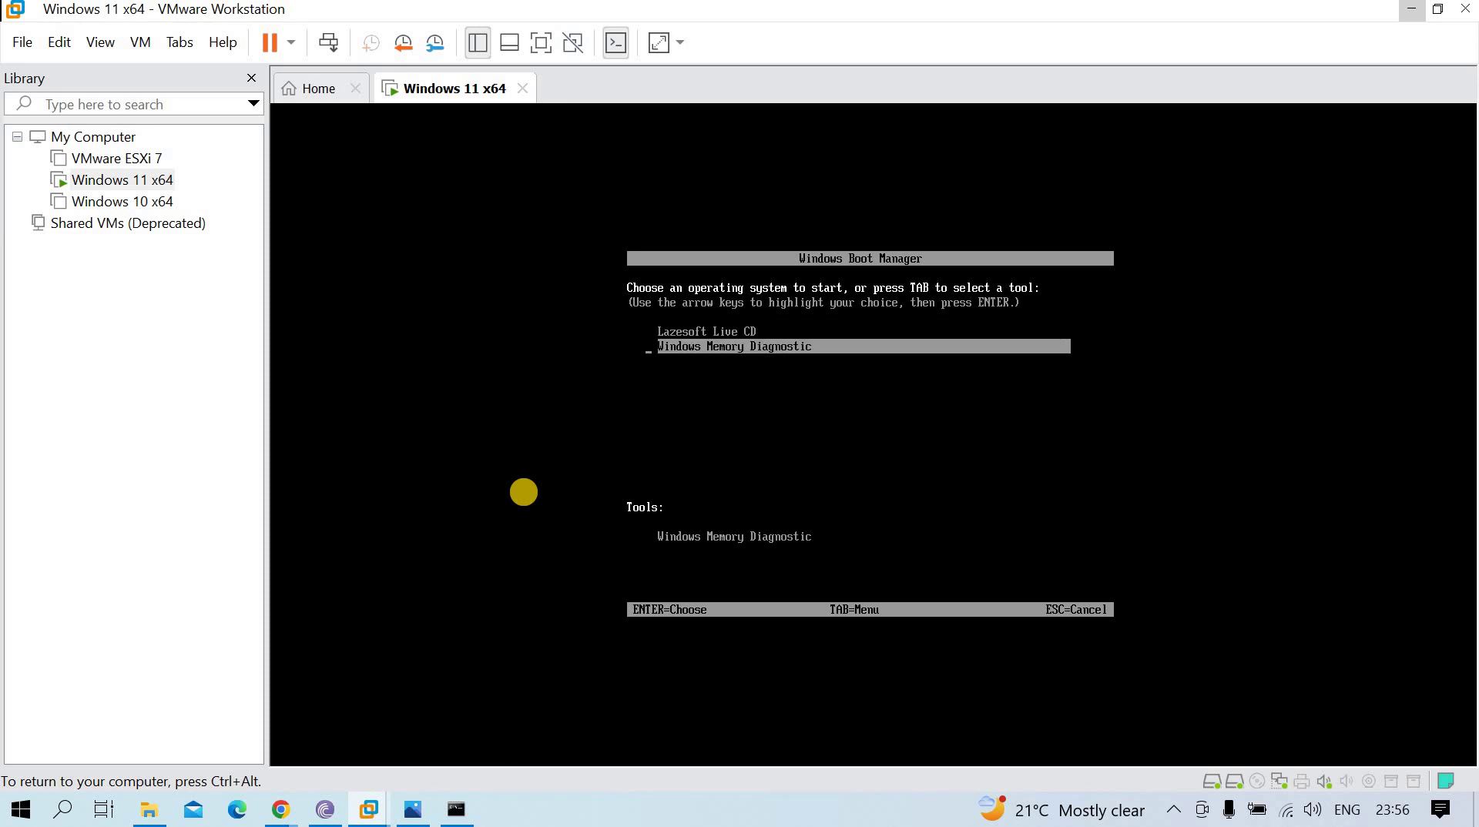
pyautogui.press('Up')
pyautogui.press('Down')
pyautogui.press('Up')
pyautogui.press('Down')
pyautogui.press('Up')
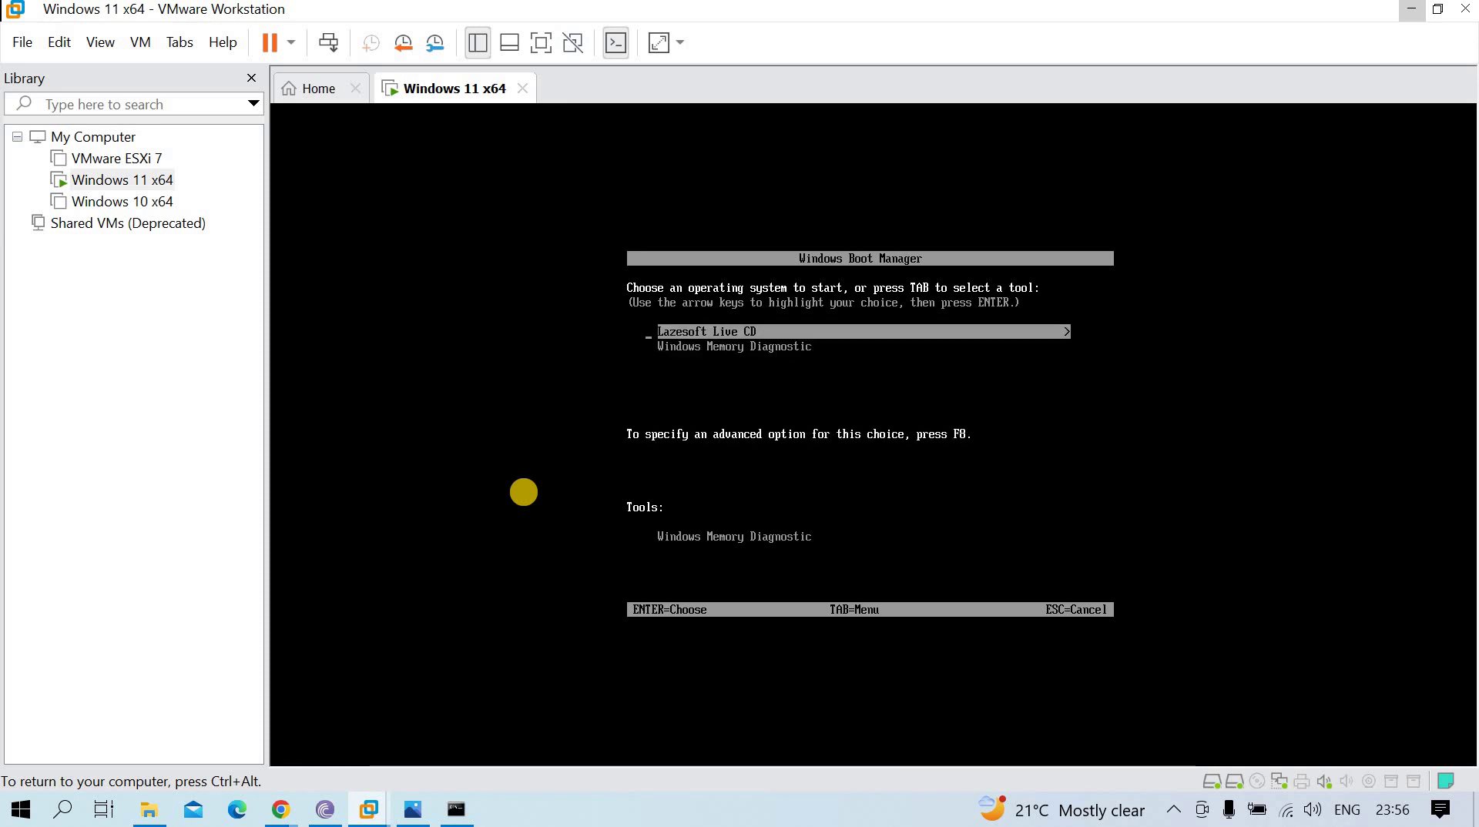
pyautogui.press('Down')
pyautogui.press('Up')
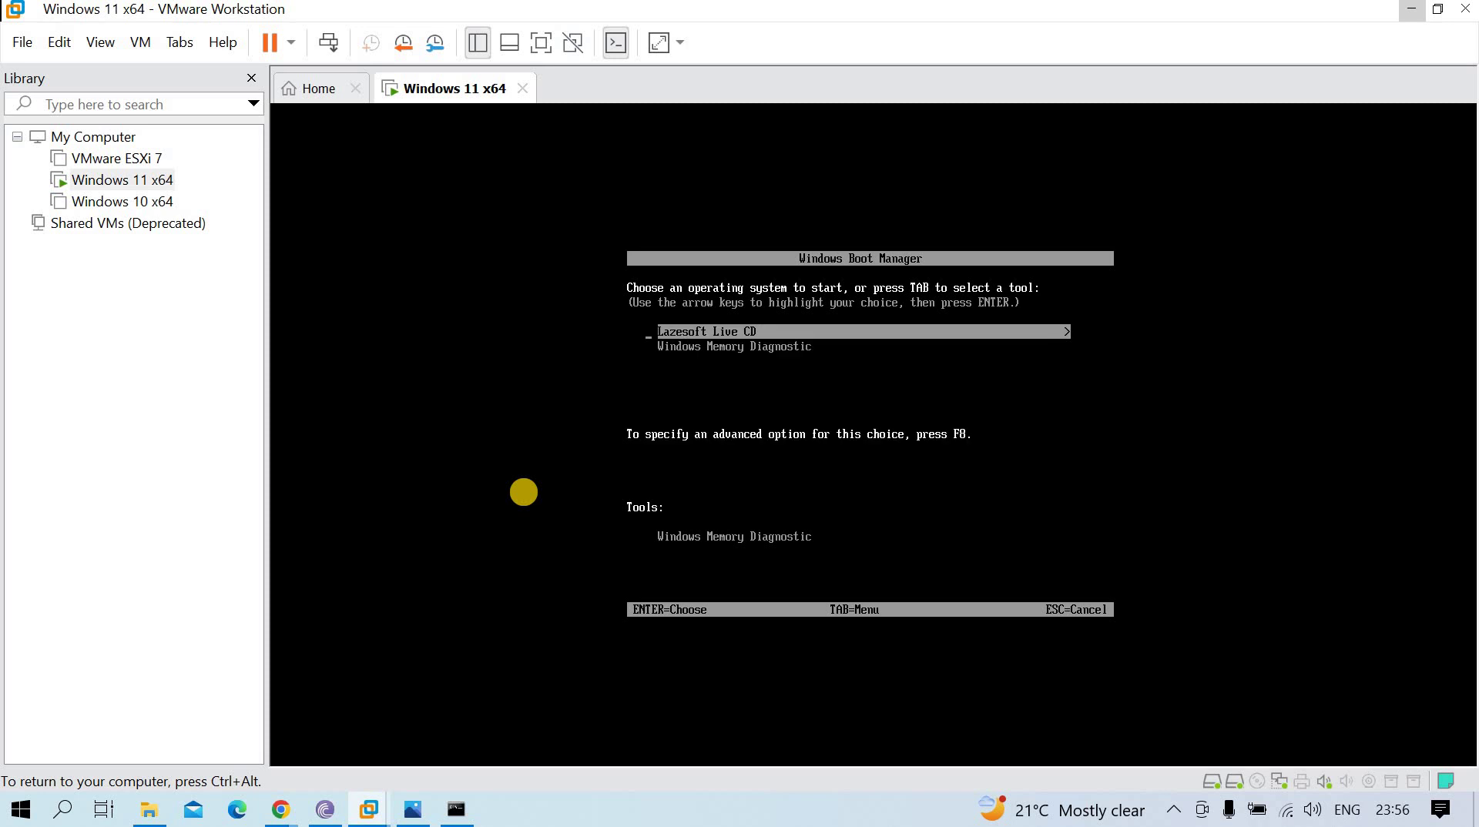
pyautogui.press('Down')
pyautogui.press('Up')
pyautogui.press('Return')
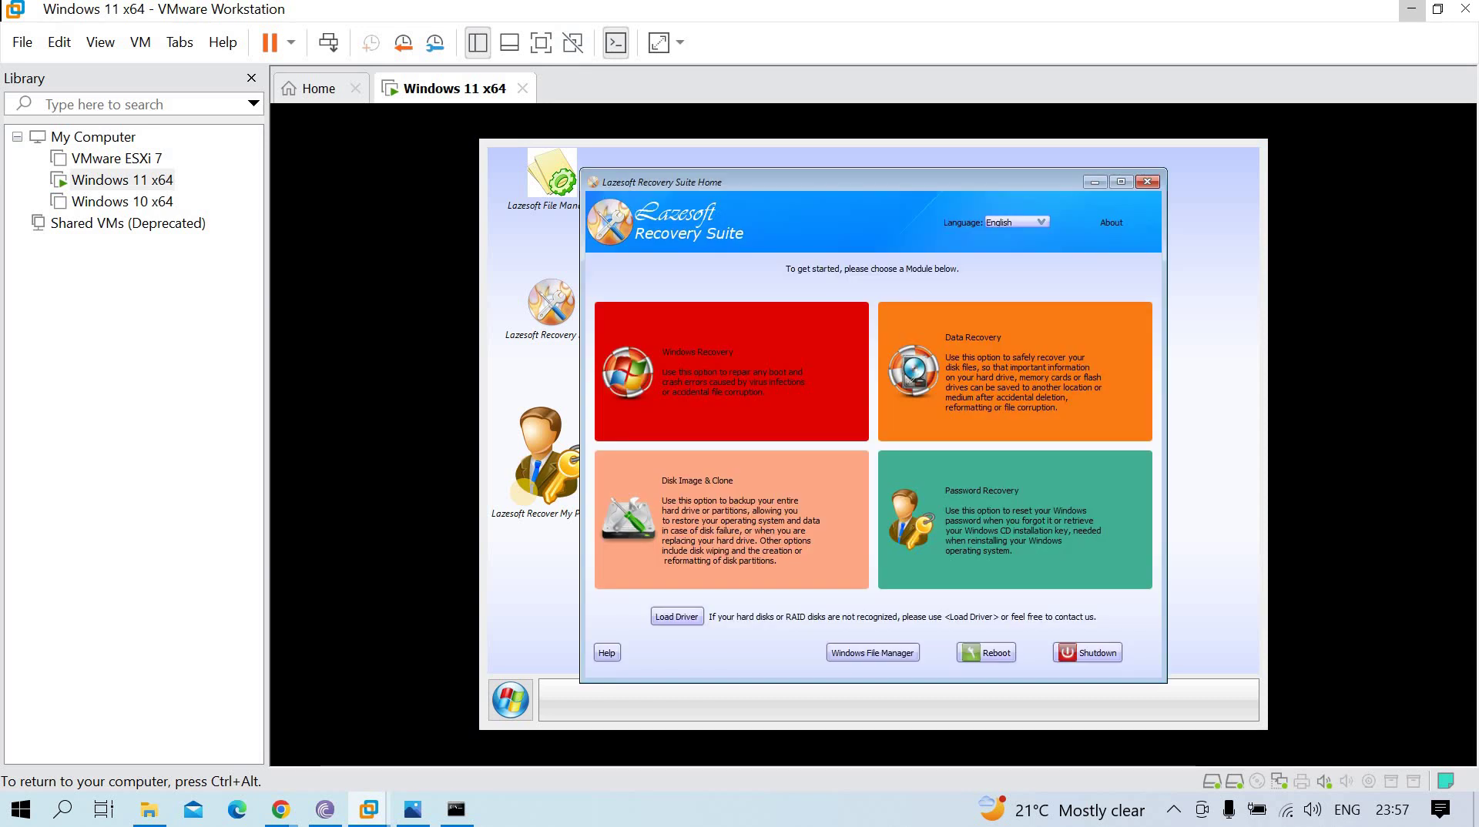
# Browse the drives in Windows File Manager, examine the C: drive and its Windows folder, and close the file manager.
pyautogui.click(745, 171)
pyautogui.click(865, 655)
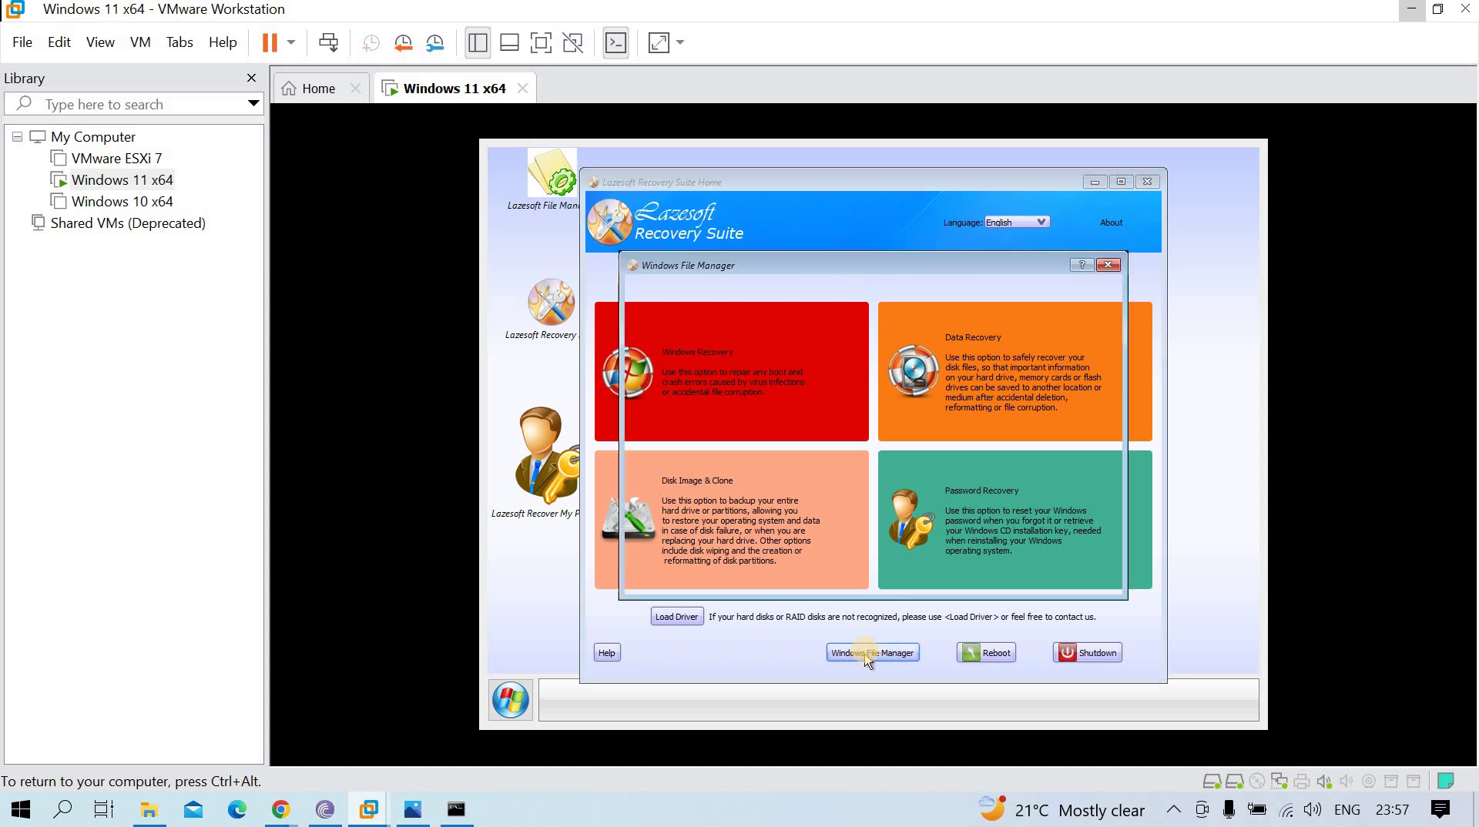
pyautogui.click(681, 318)
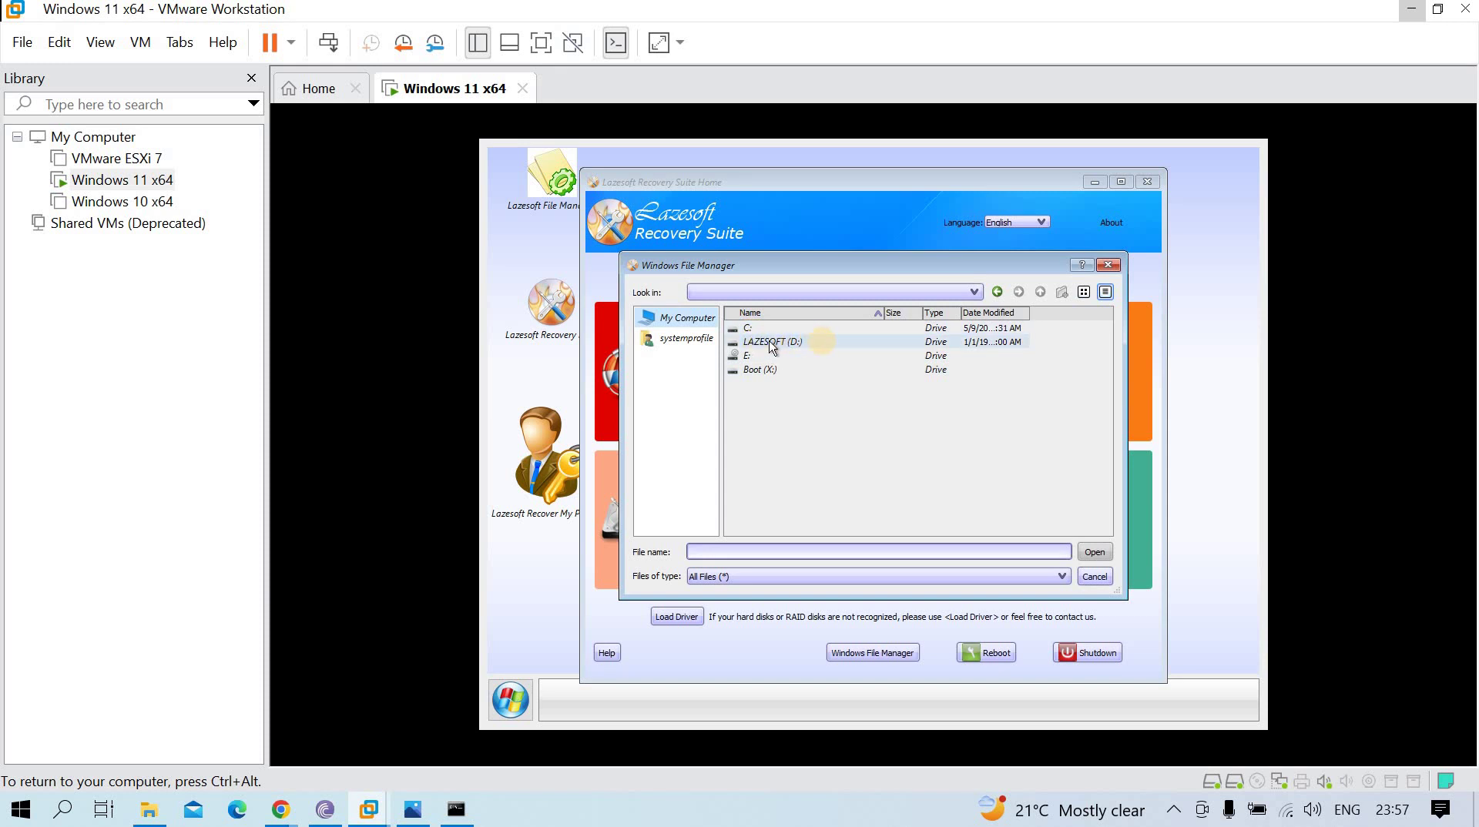
pyautogui.click(747, 331)
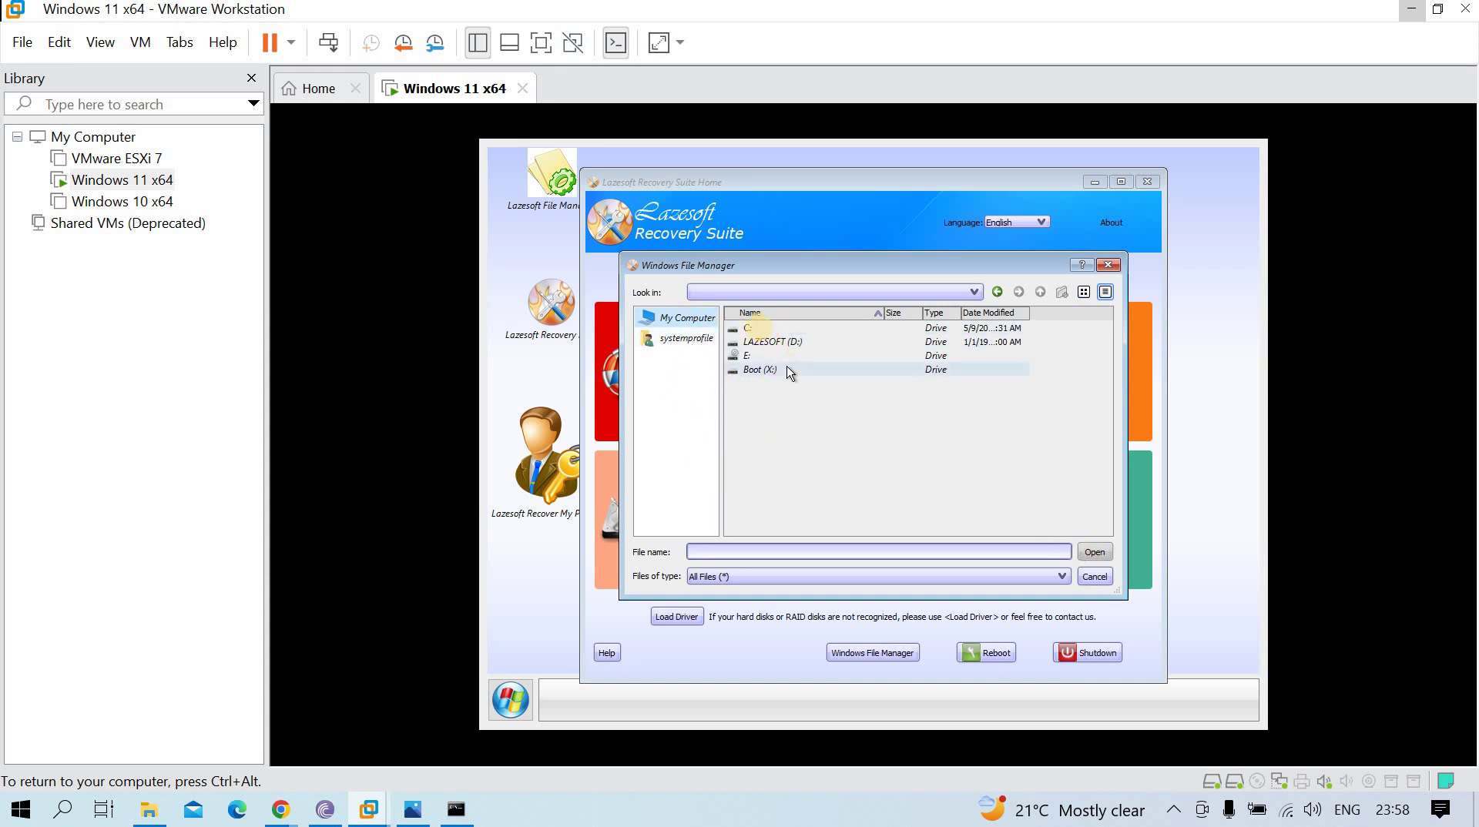
pyautogui.doubleClick(758, 329)
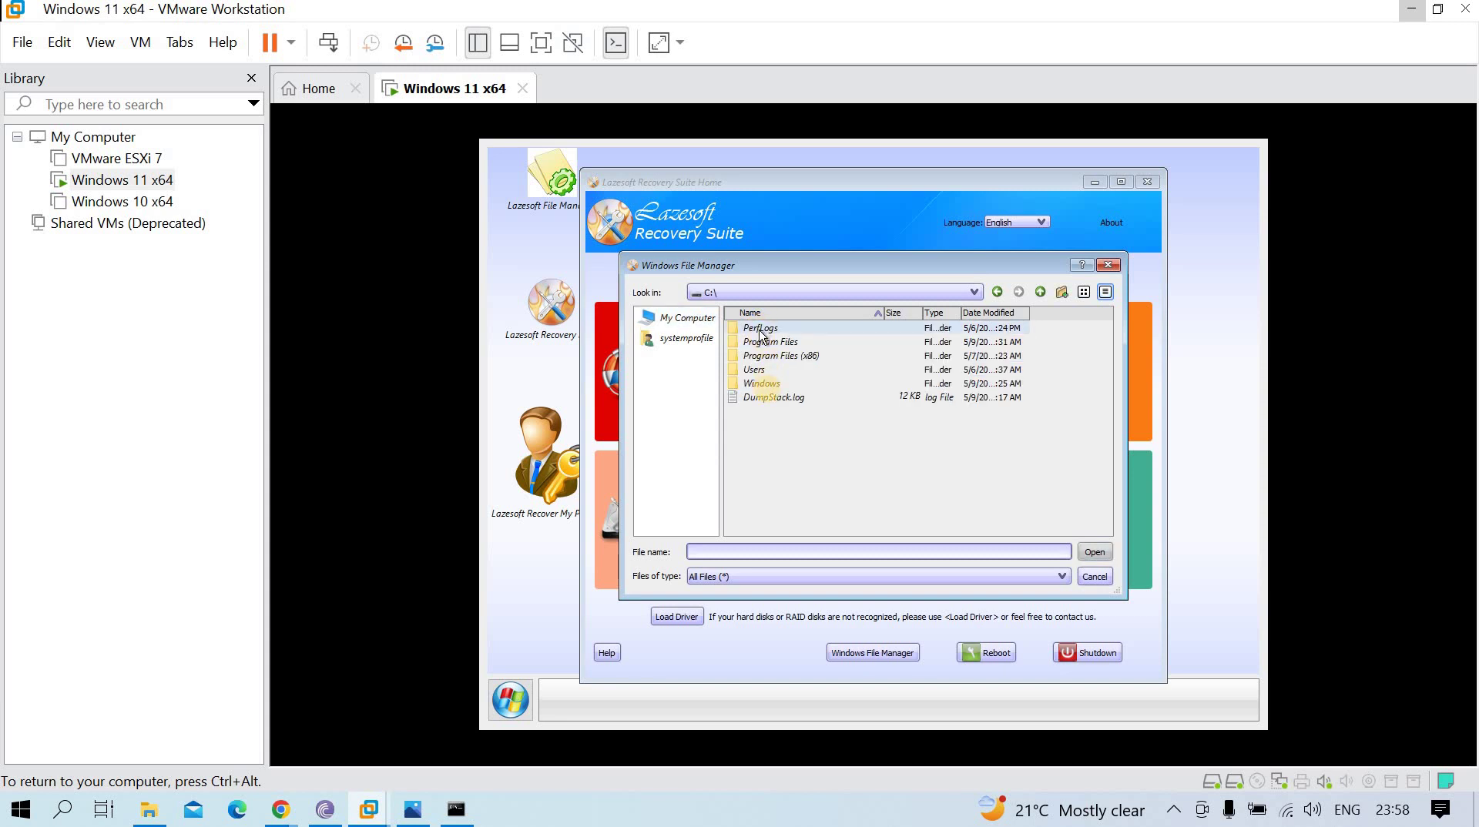
pyautogui.doubleClick(761, 383)
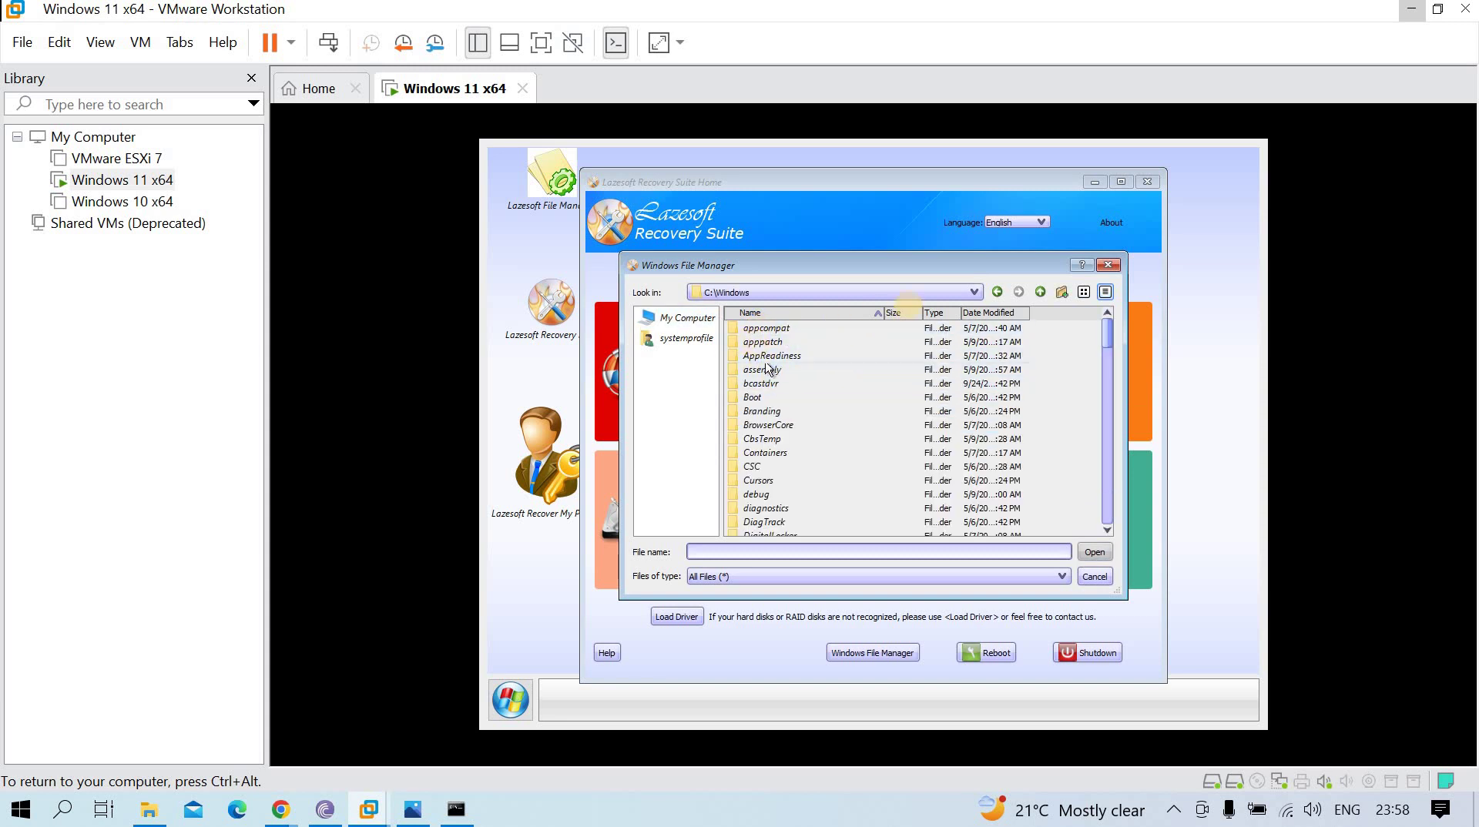
pyautogui.click(998, 294)
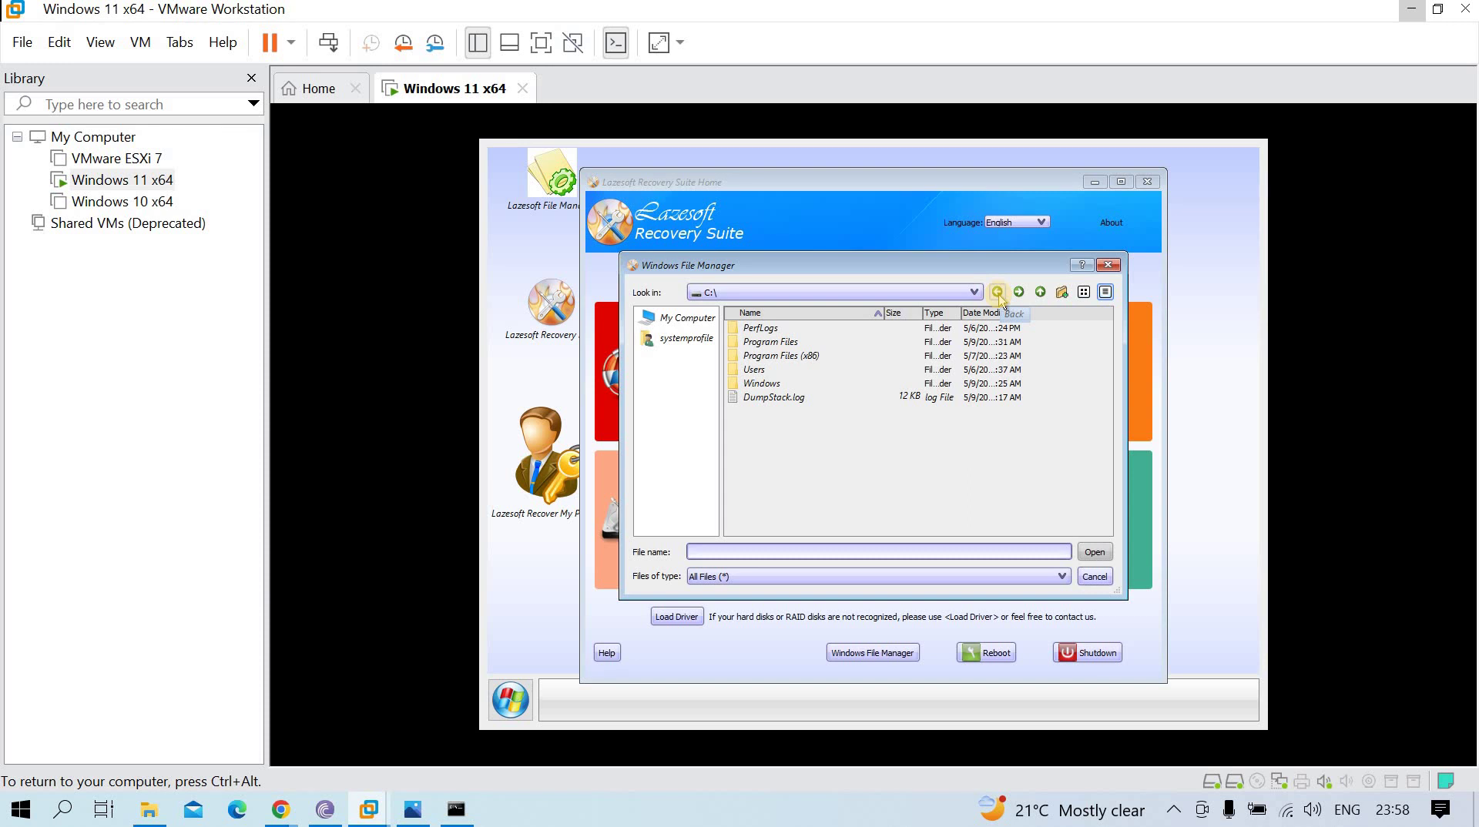
pyautogui.click(998, 293)
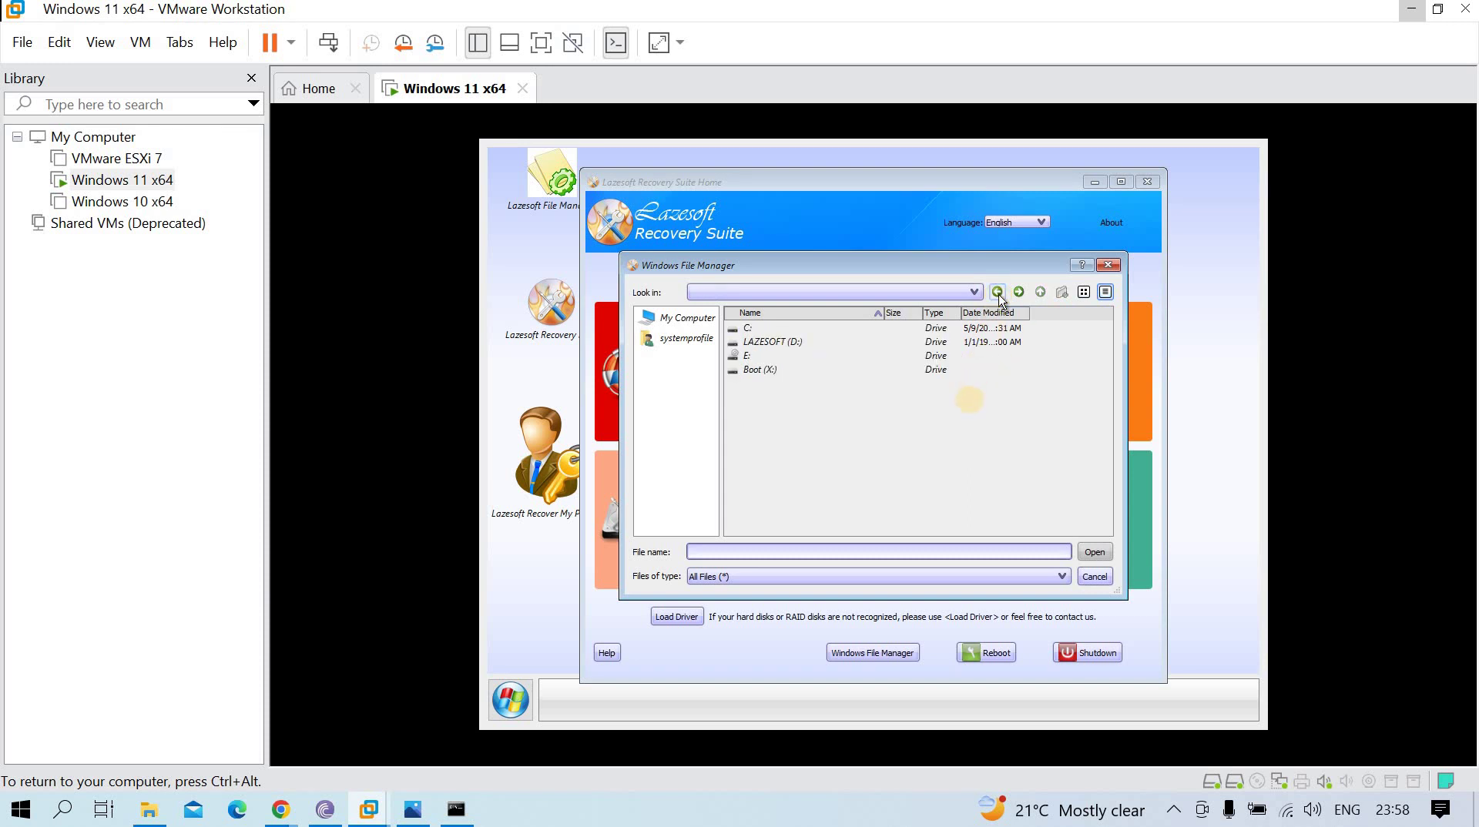
pyautogui.click(1096, 578)
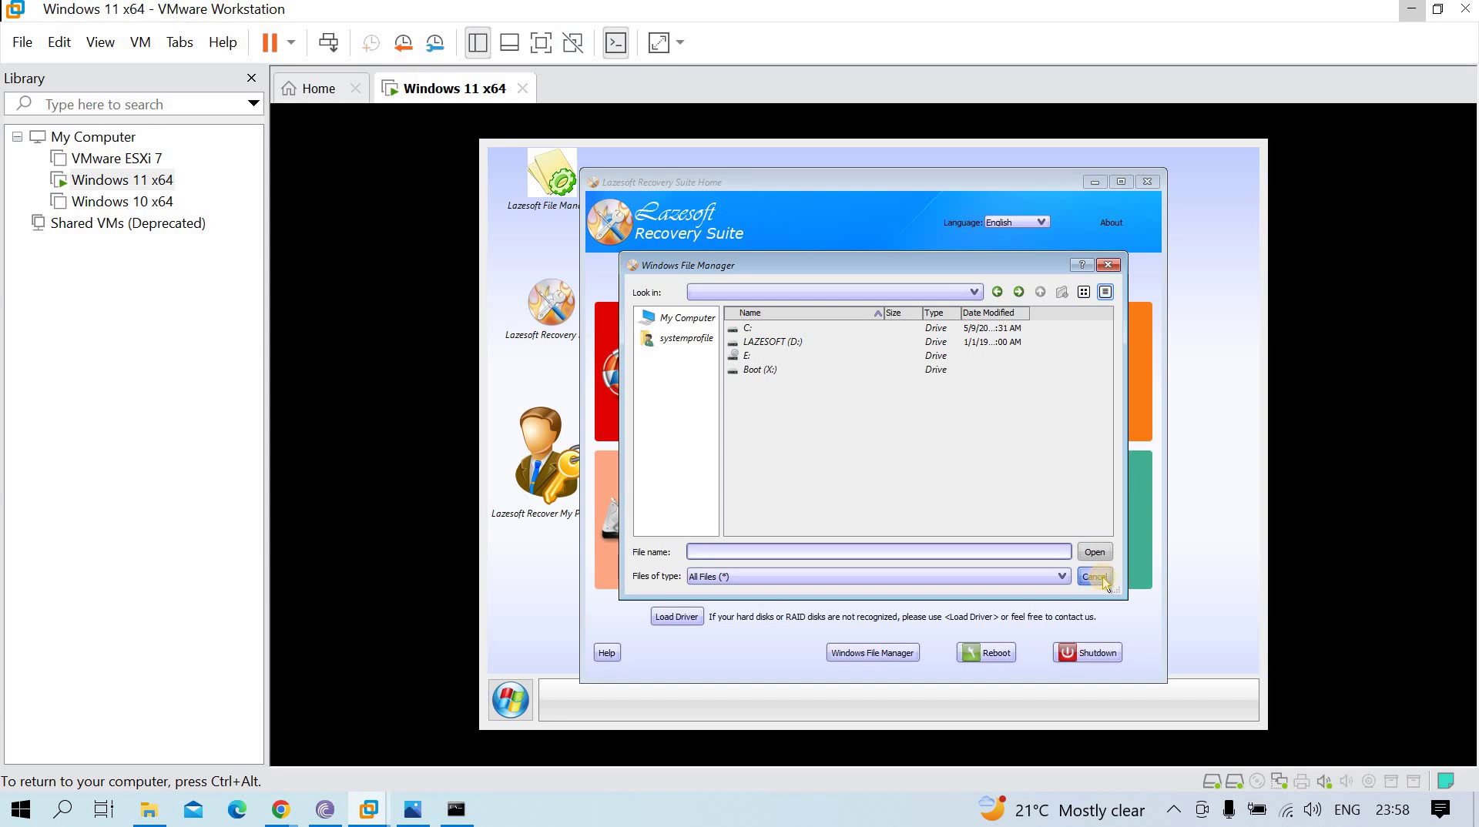
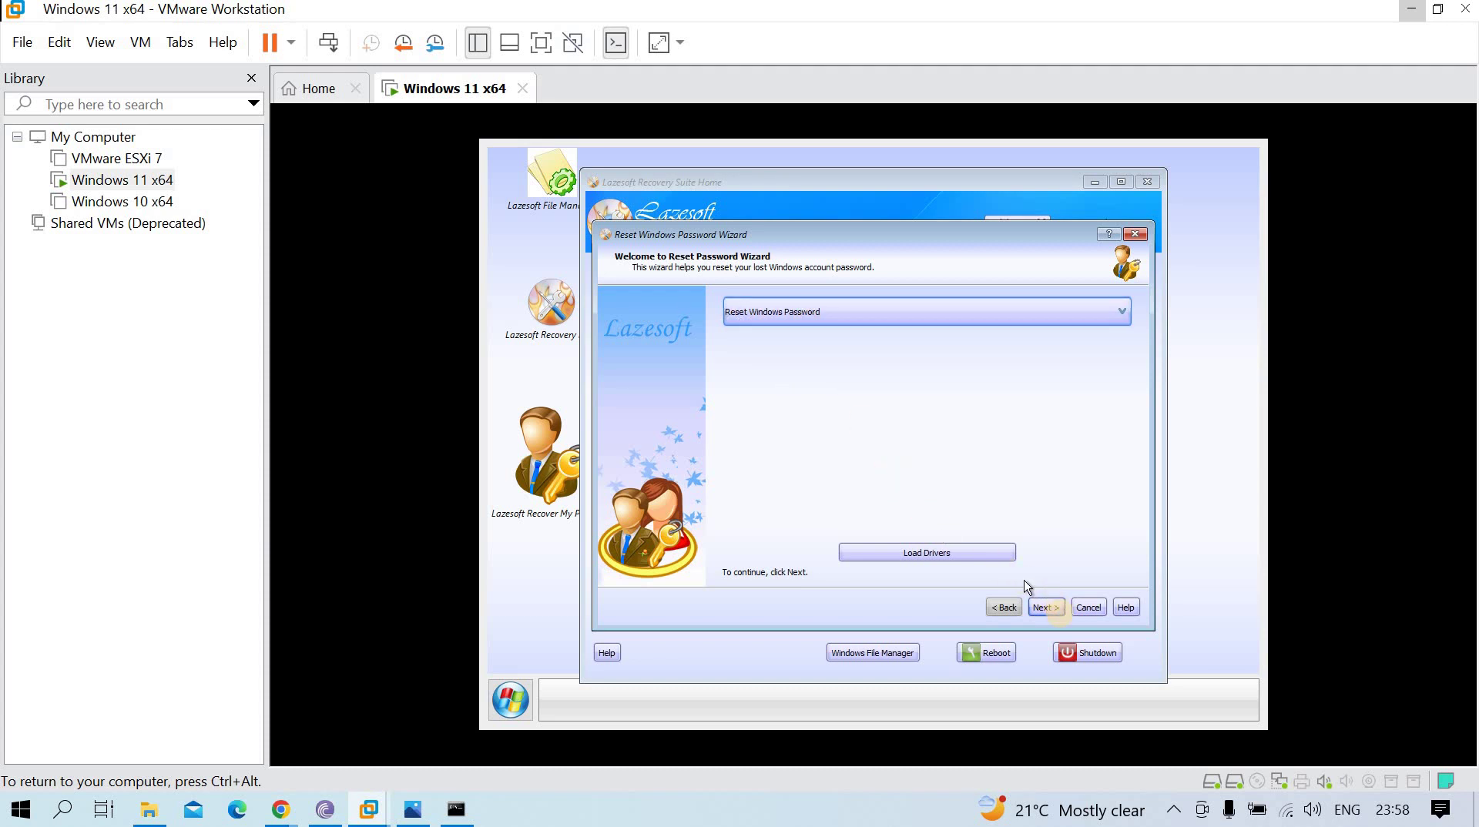
# Proceed through the password wizard with Reset Windows Password selected, and reboot the virtual machine into Windows 11.
pyautogui.click(1045, 608)
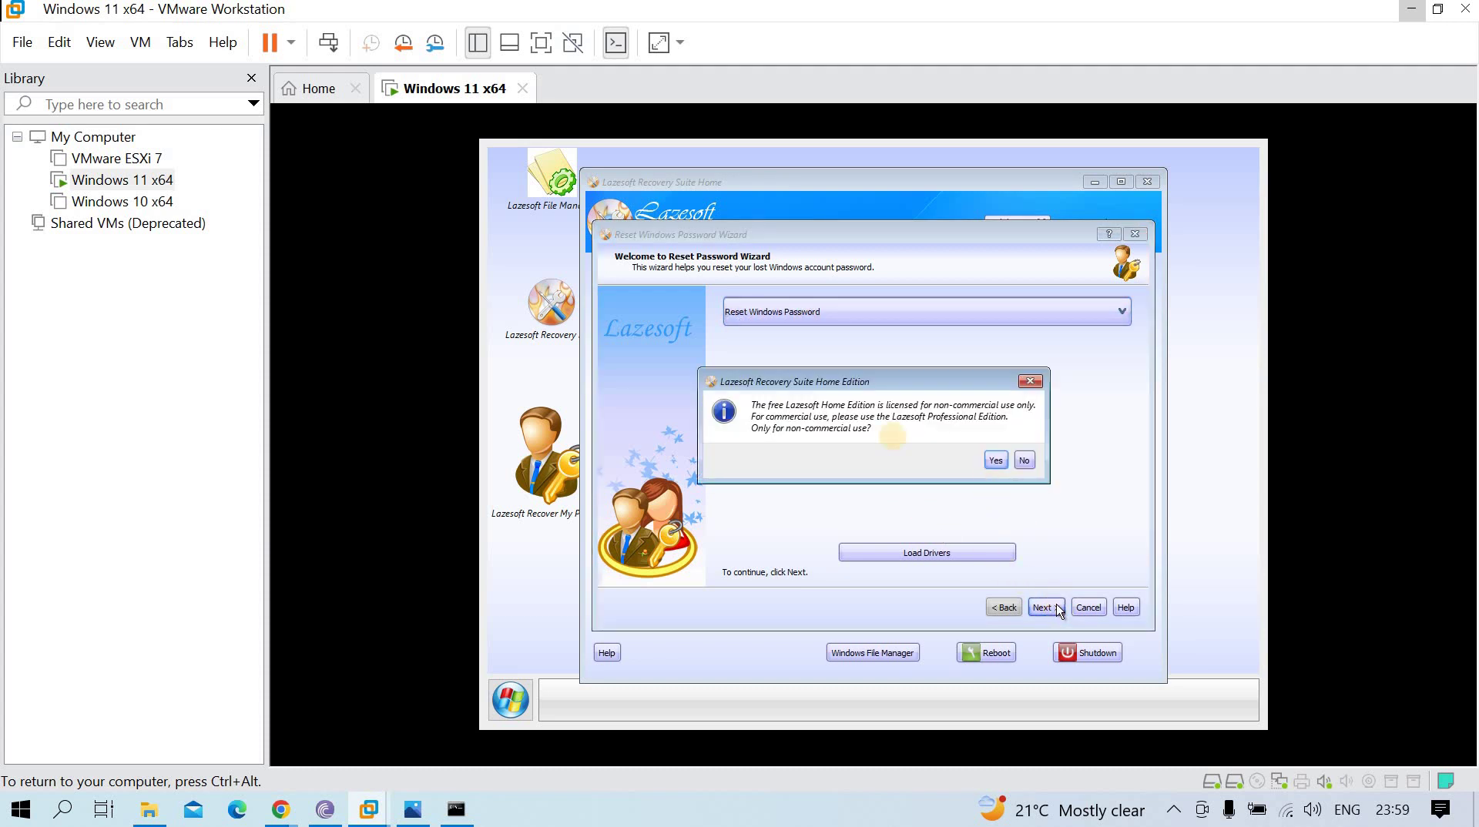
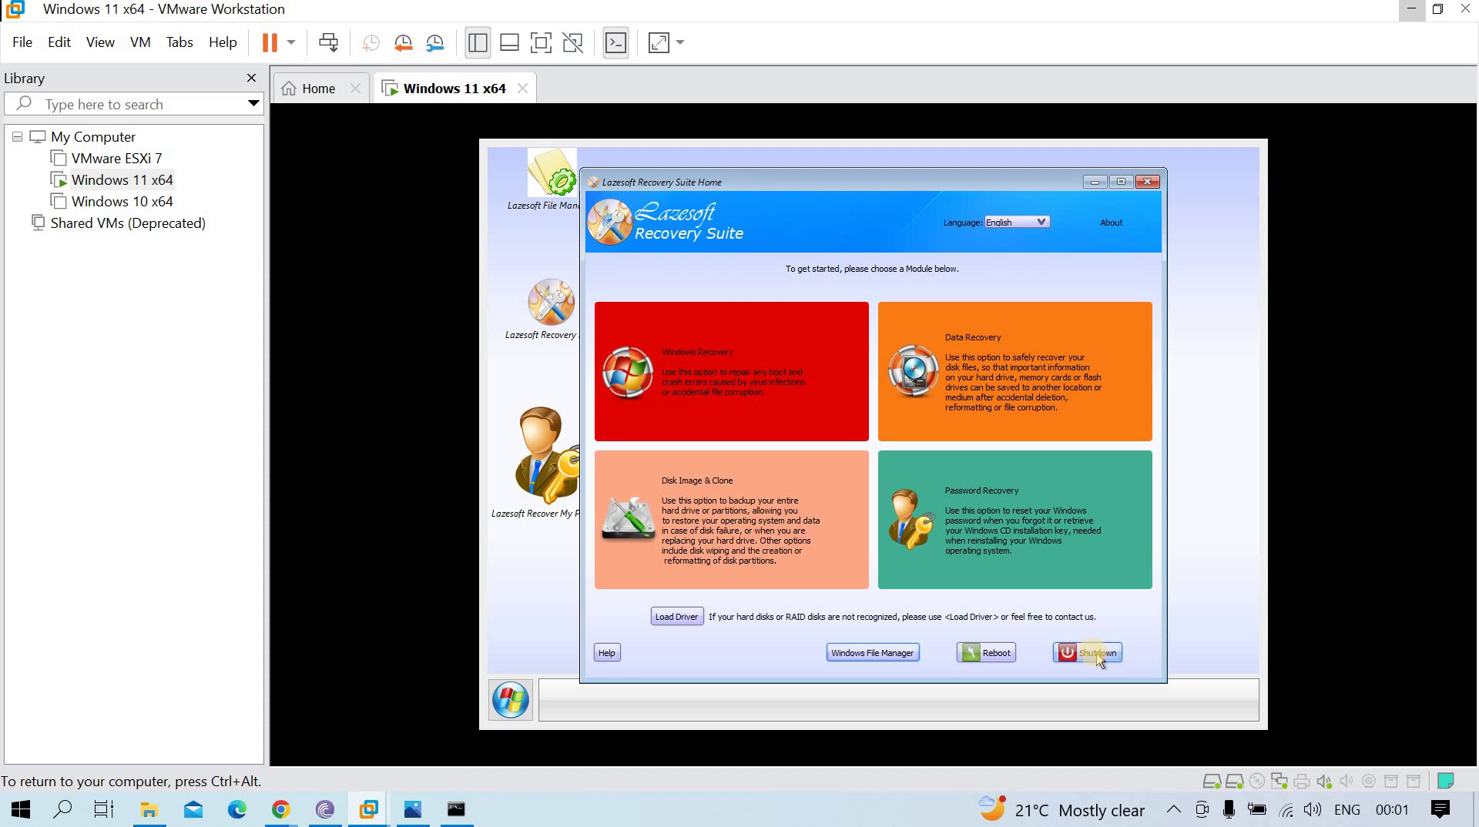
pyautogui.click(991, 663)
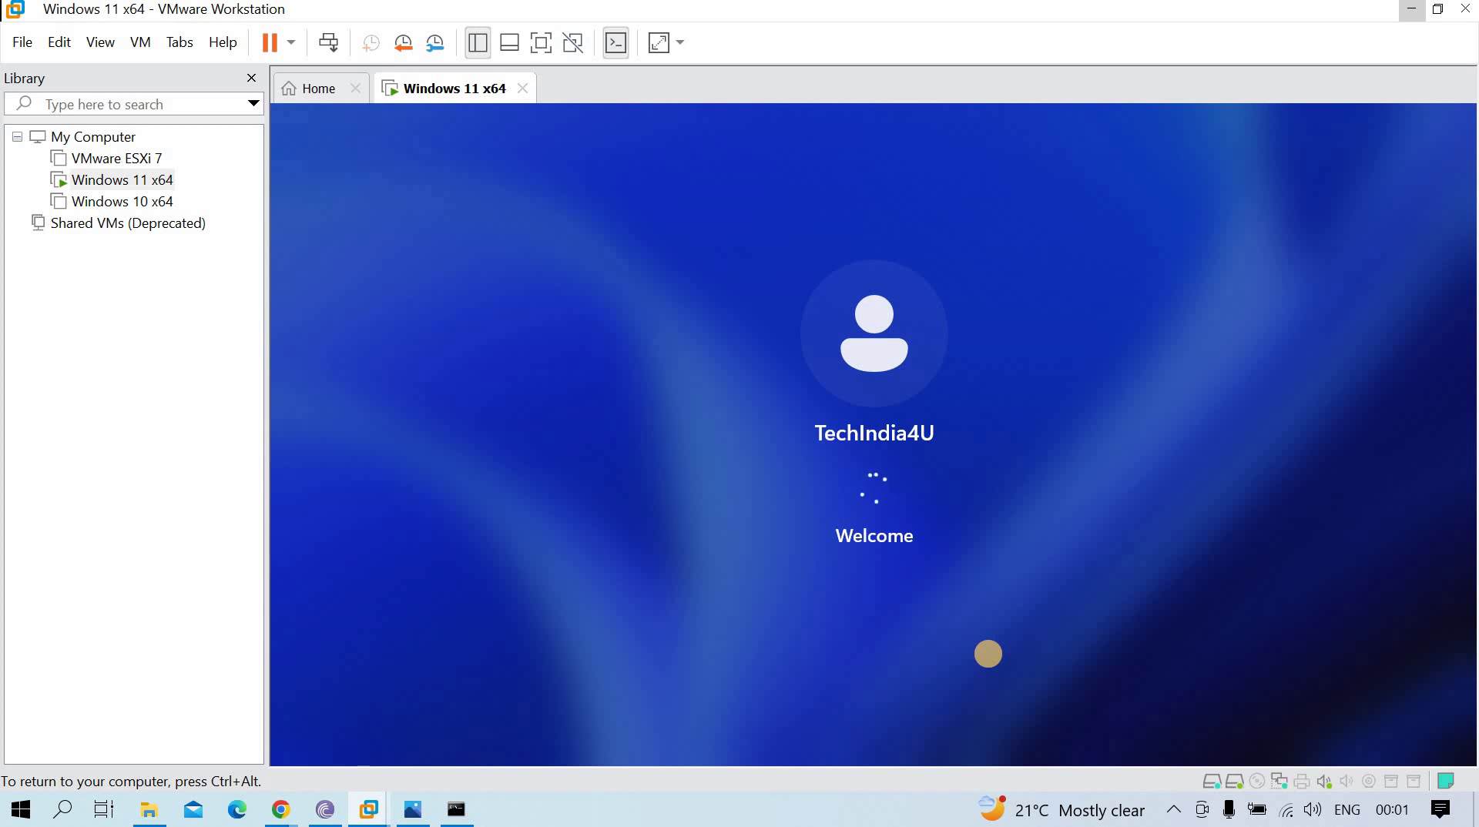
pyautogui.hotkey('ctrl', 'alt')
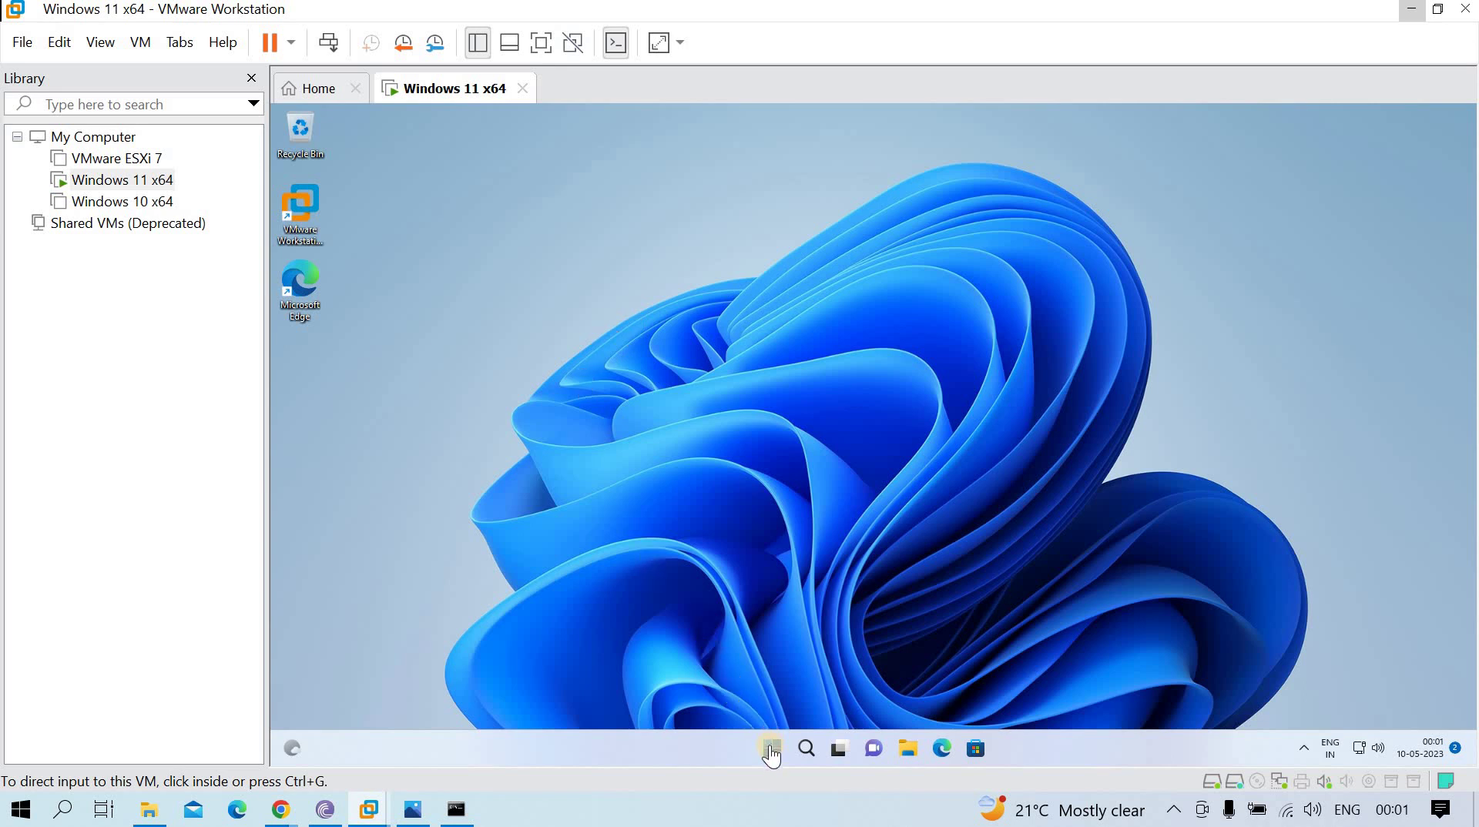
# Open Computer Management in the virtual machine and display the Users folder under Local Users and Groups.
pyautogui.click(621, 434)
pyautogui.click(389, 260)
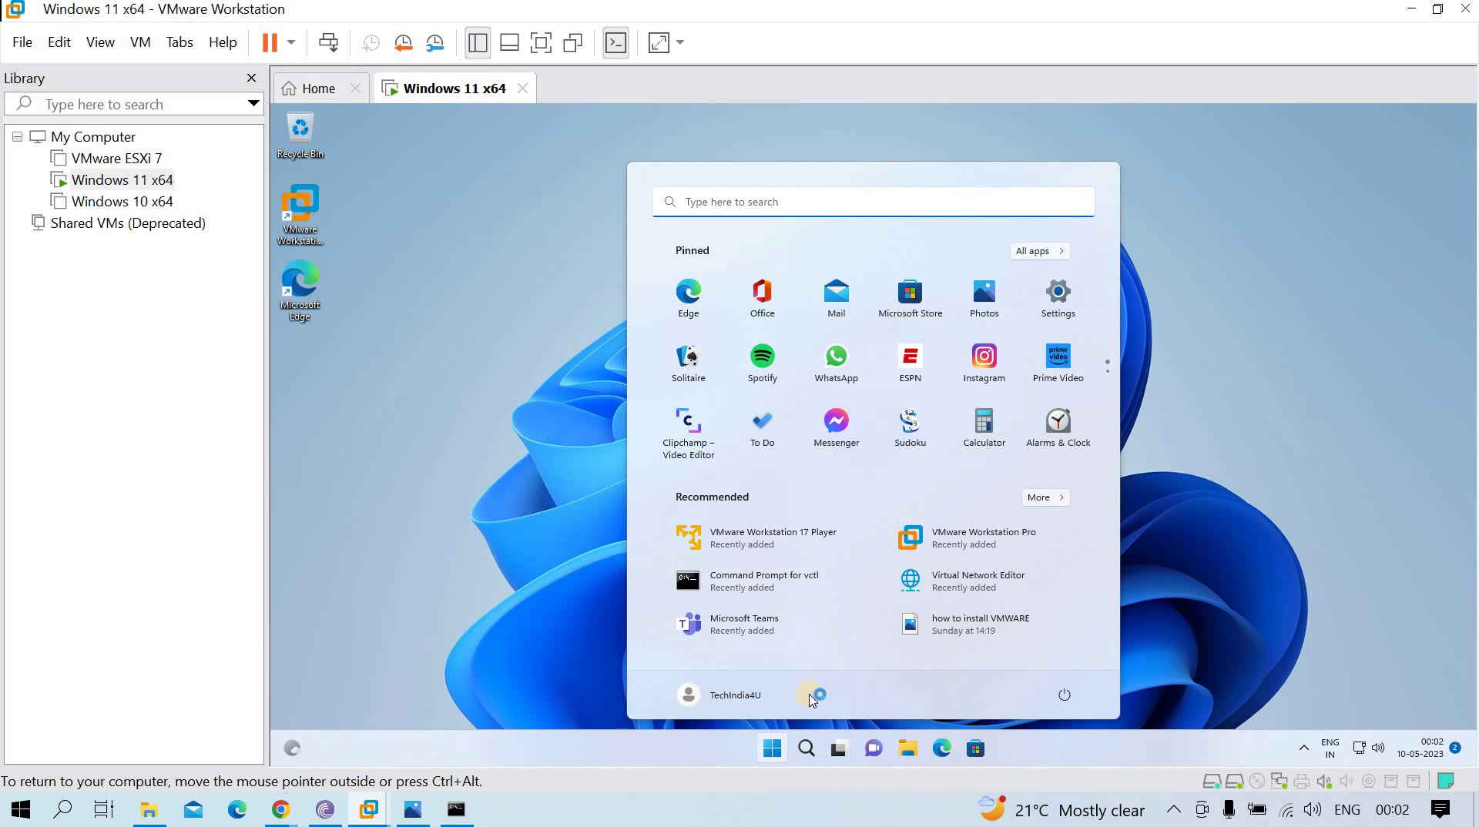
pyautogui.click(456, 314)
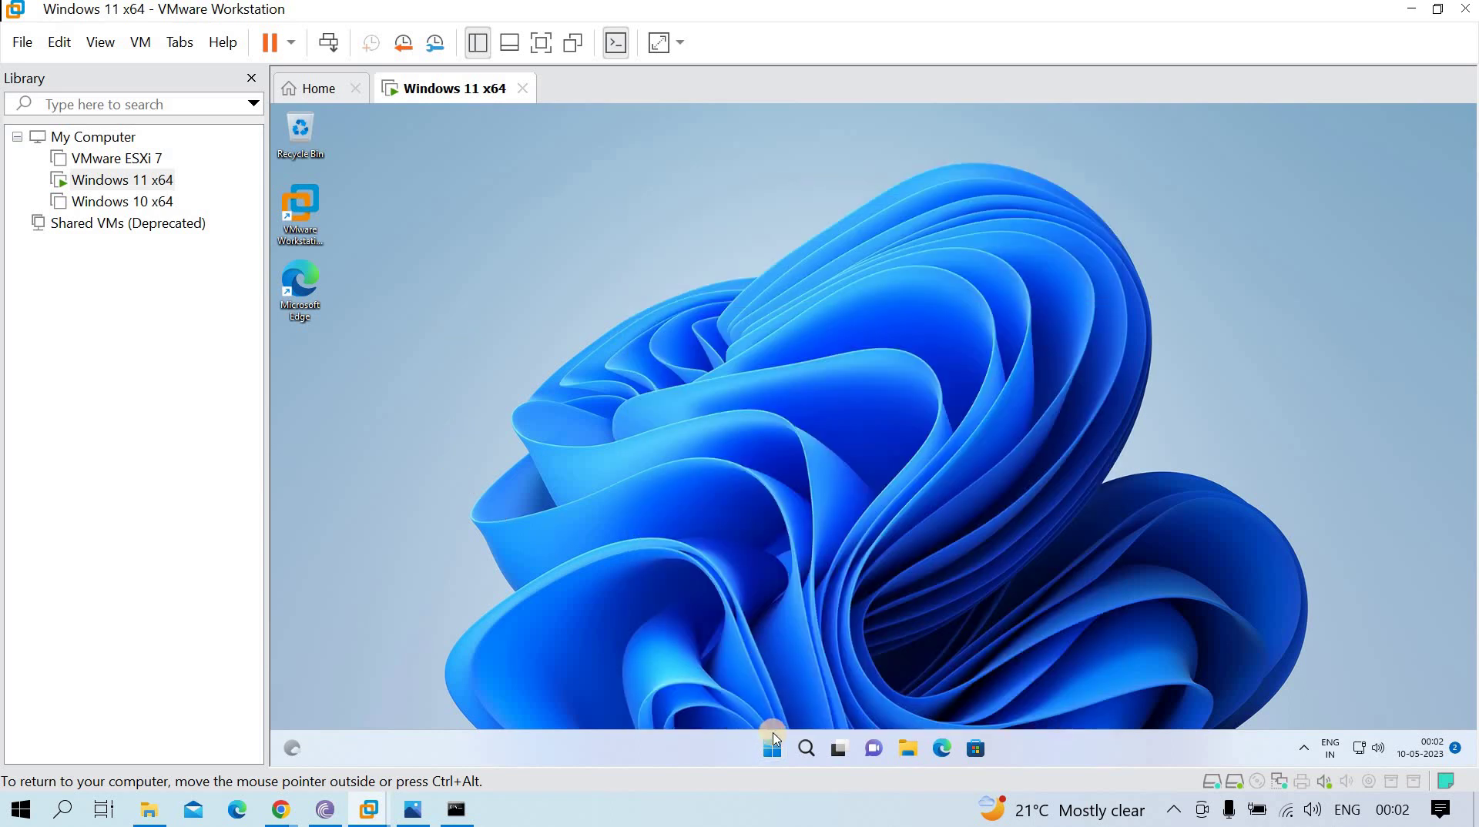
pyautogui.rightClick(775, 747)
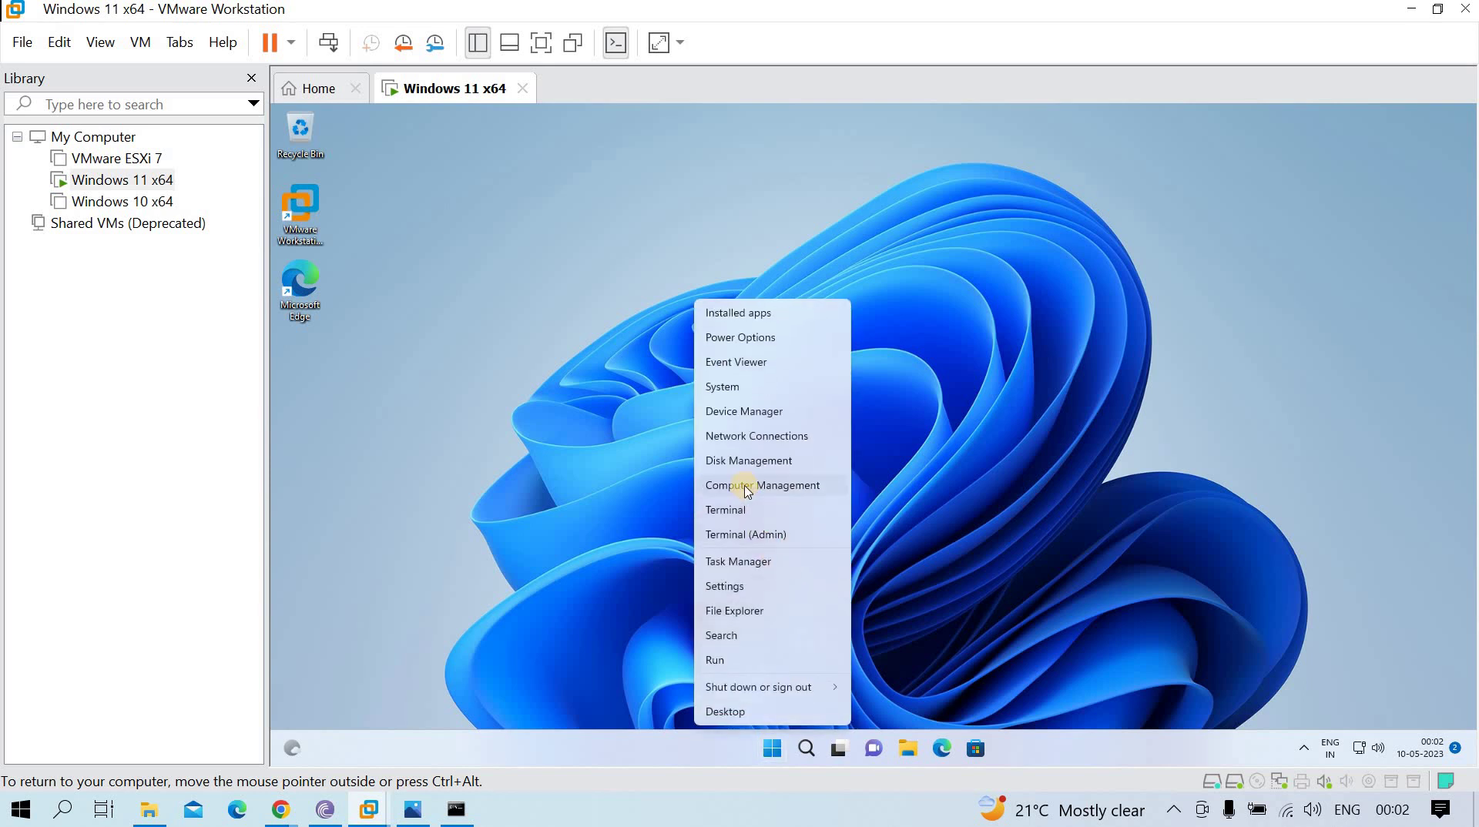
pyautogui.click(579, 382)
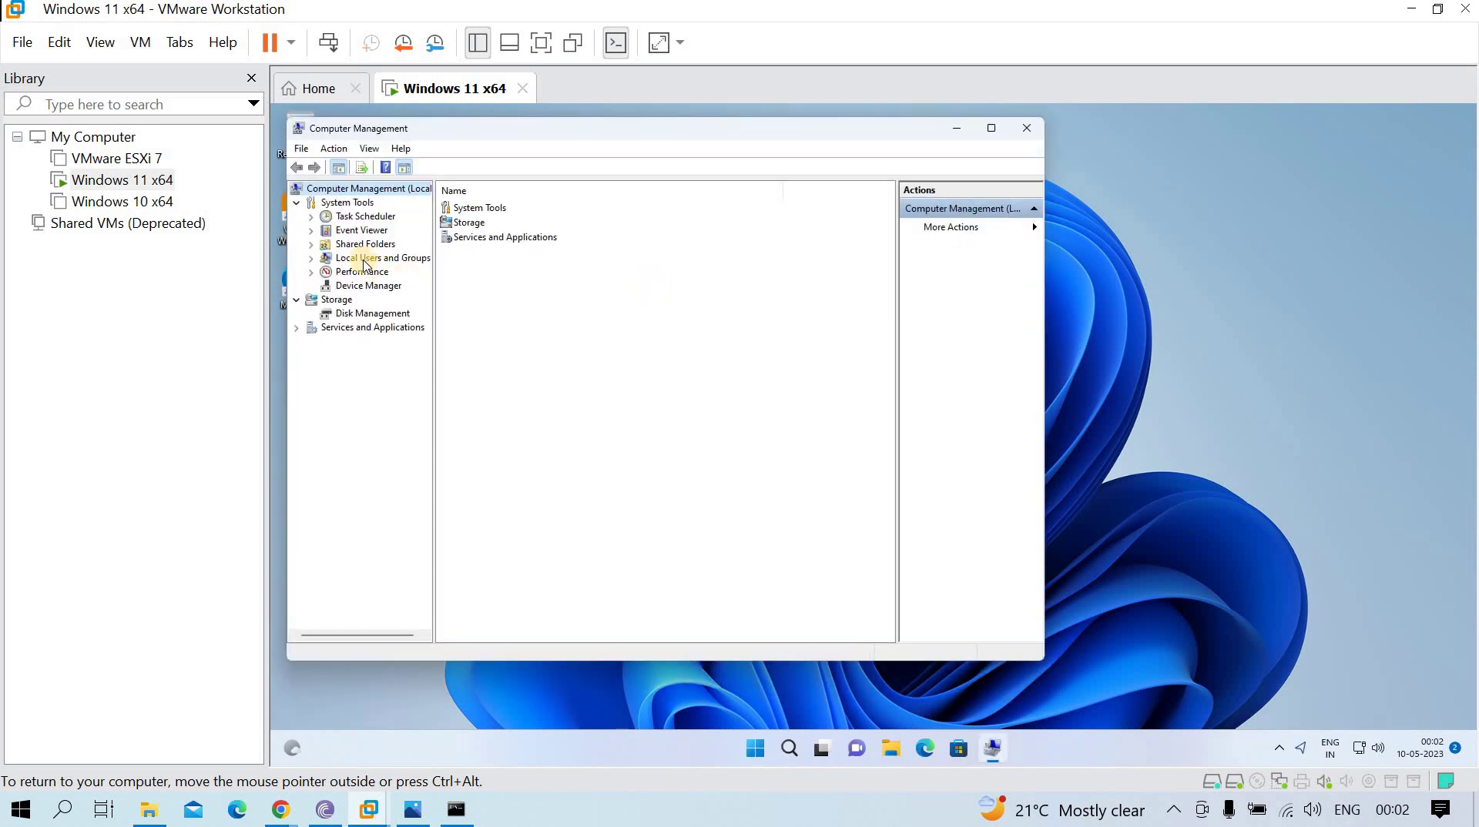
pyautogui.click(367, 265)
pyautogui.doubleClick(462, 210)
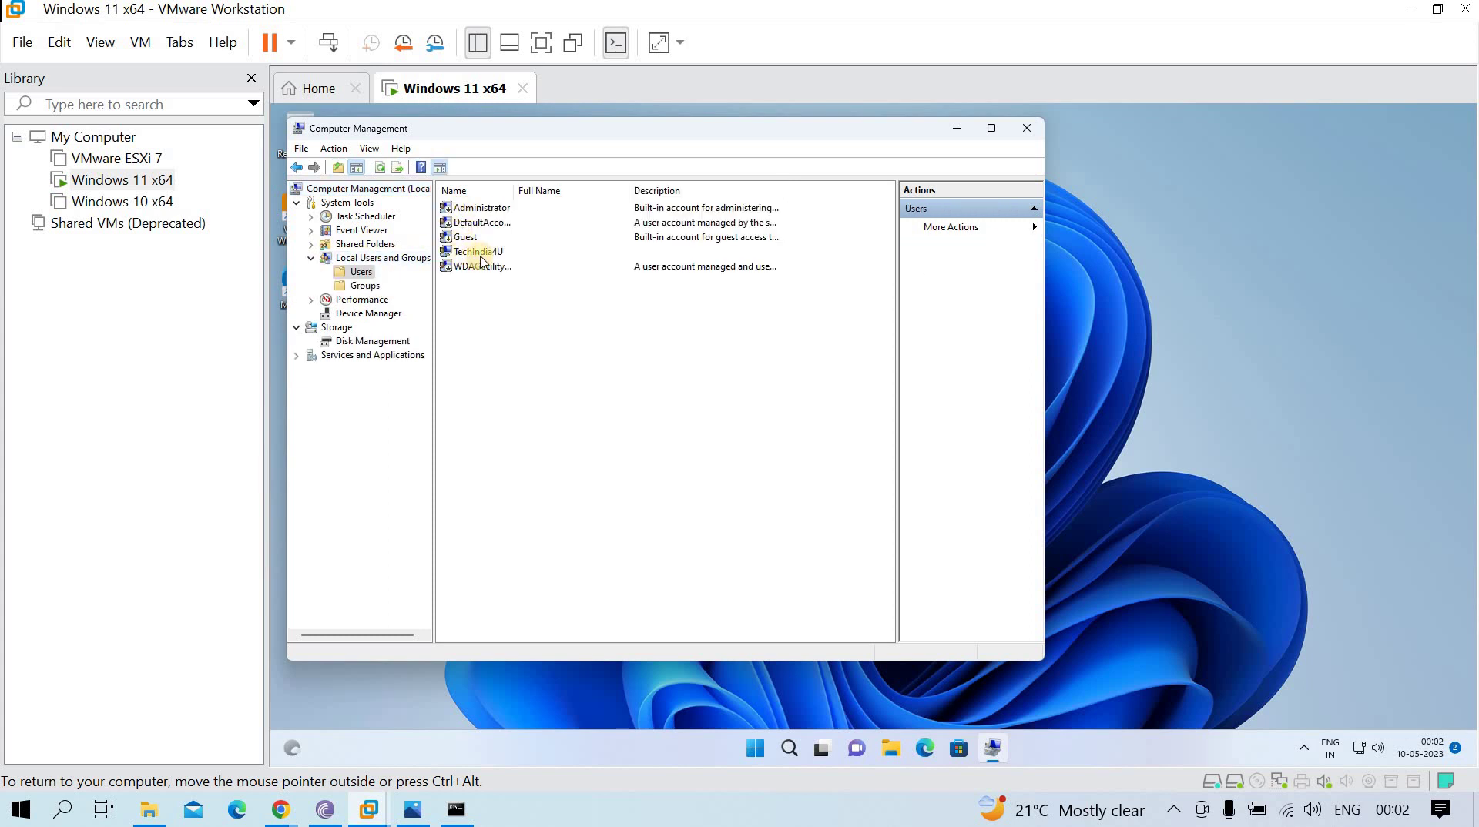
# Set and confirm a new password for the TechIndia4U account, accepting the data-loss warning, and close Computer Management.
pyautogui.click(493, 253)
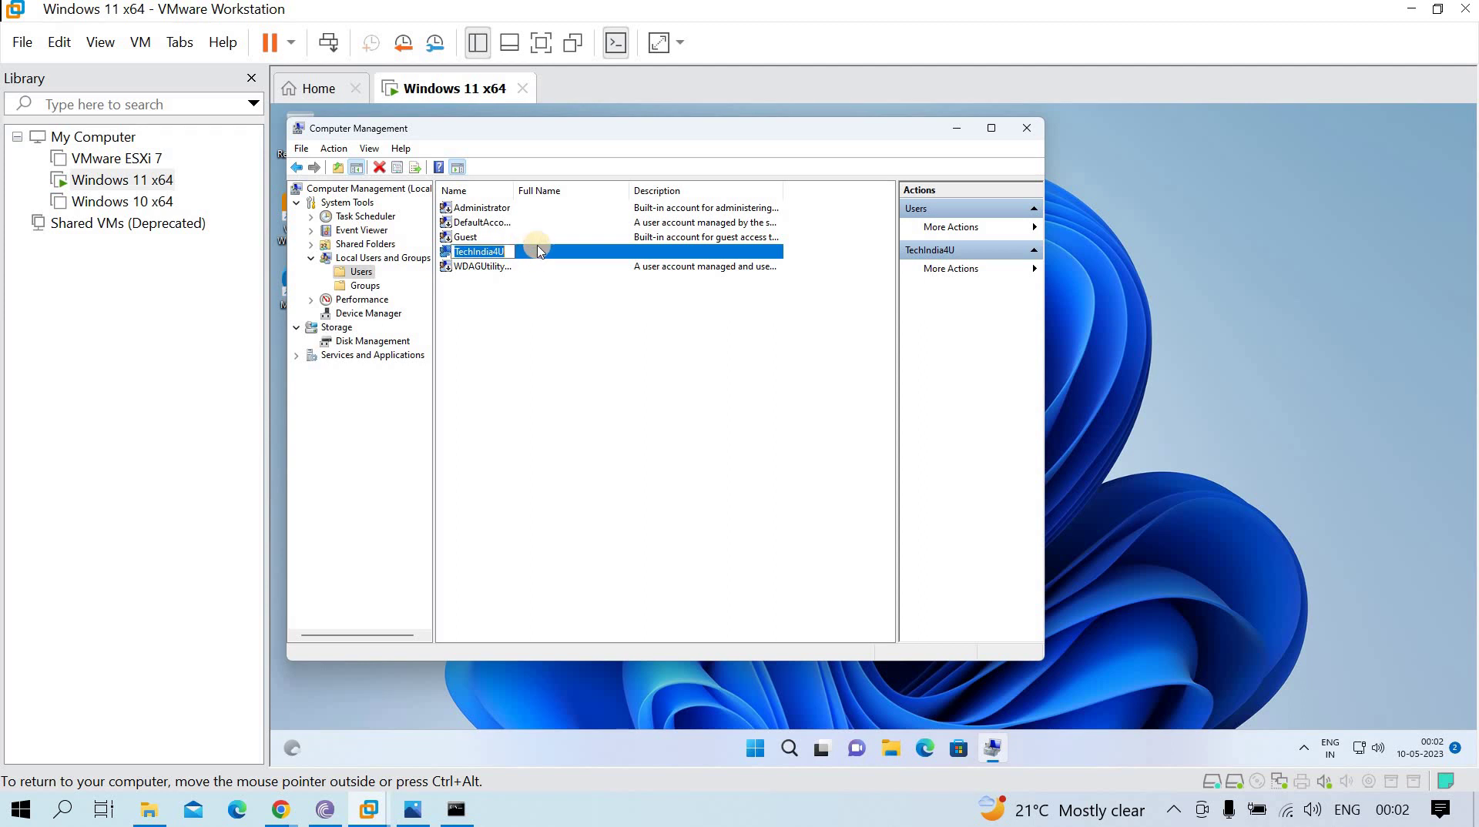
pyautogui.rightClick(538, 252)
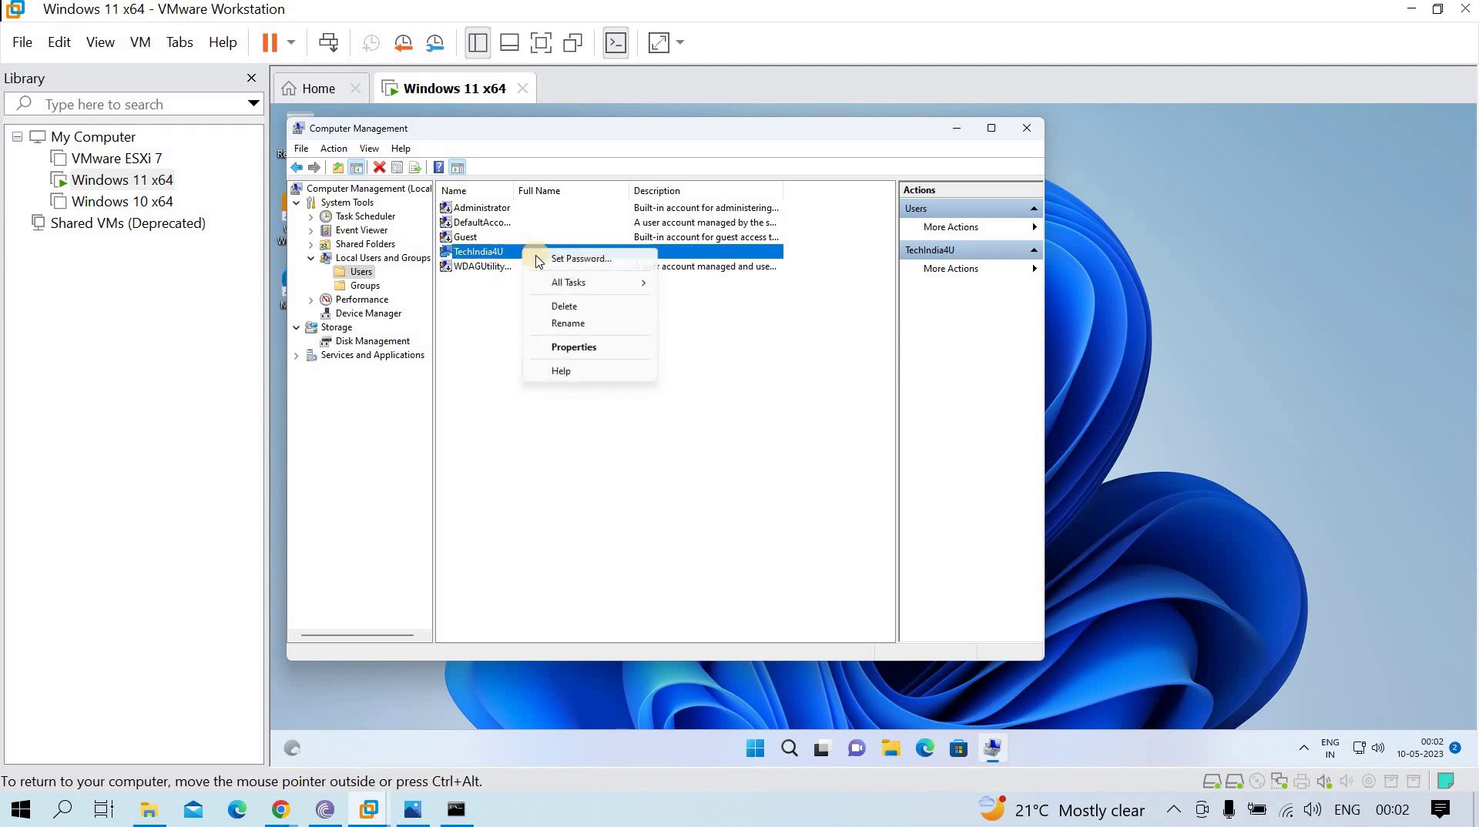
pyautogui.click(543, 262)
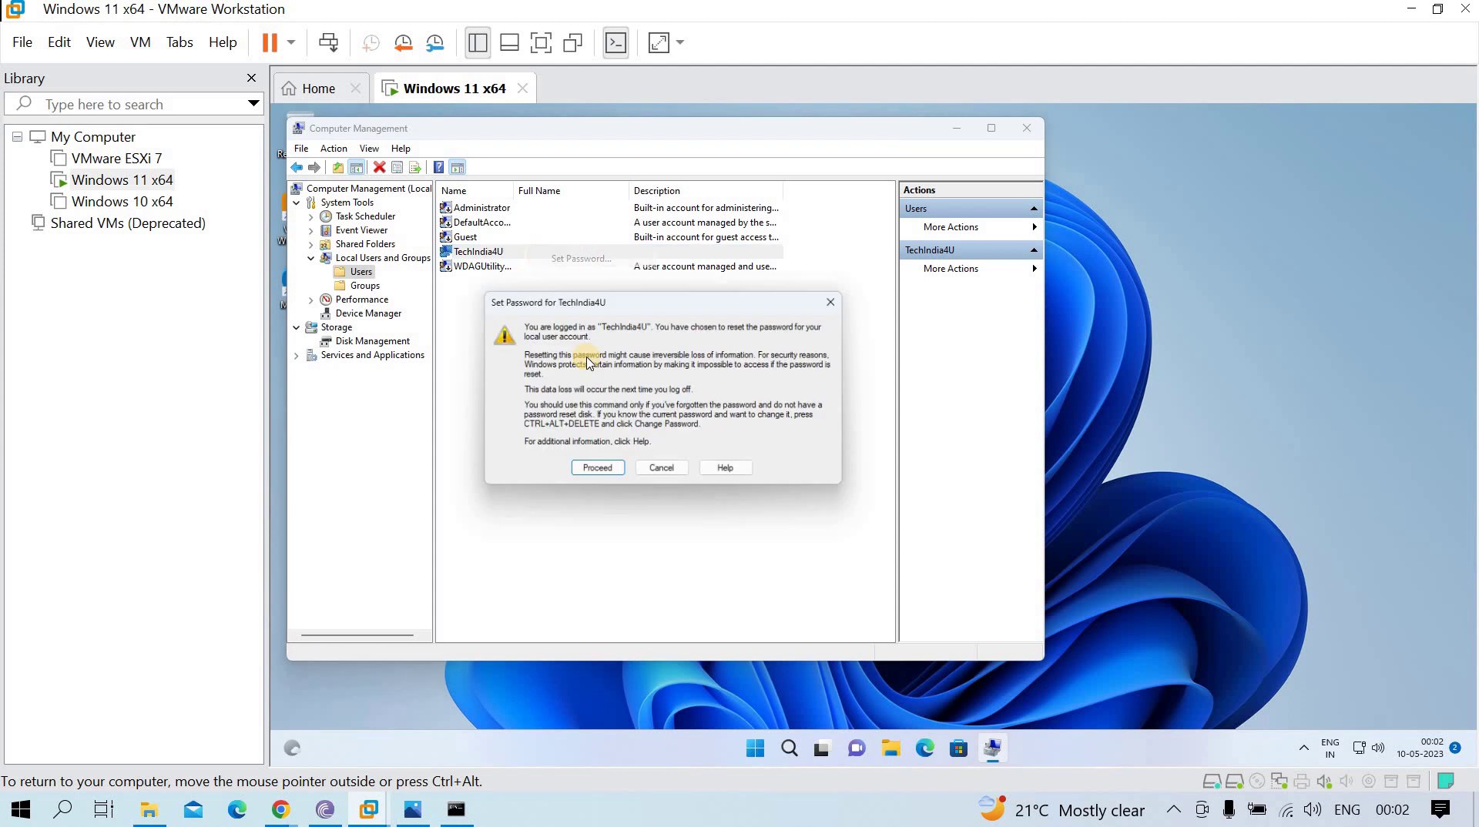
pyautogui.click(601, 470)
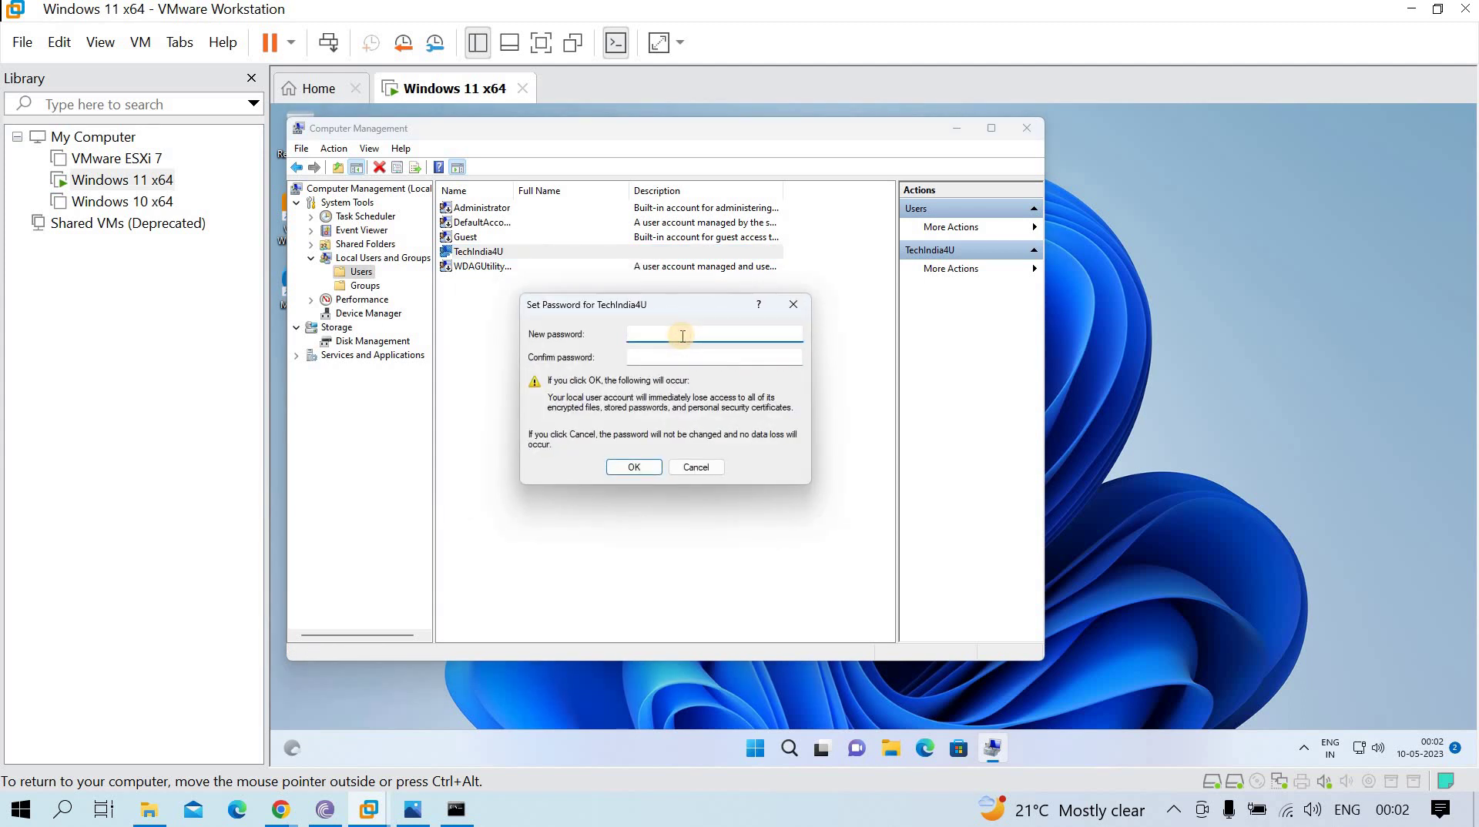
pyautogui.write('********')
pyautogui.click(675, 356)
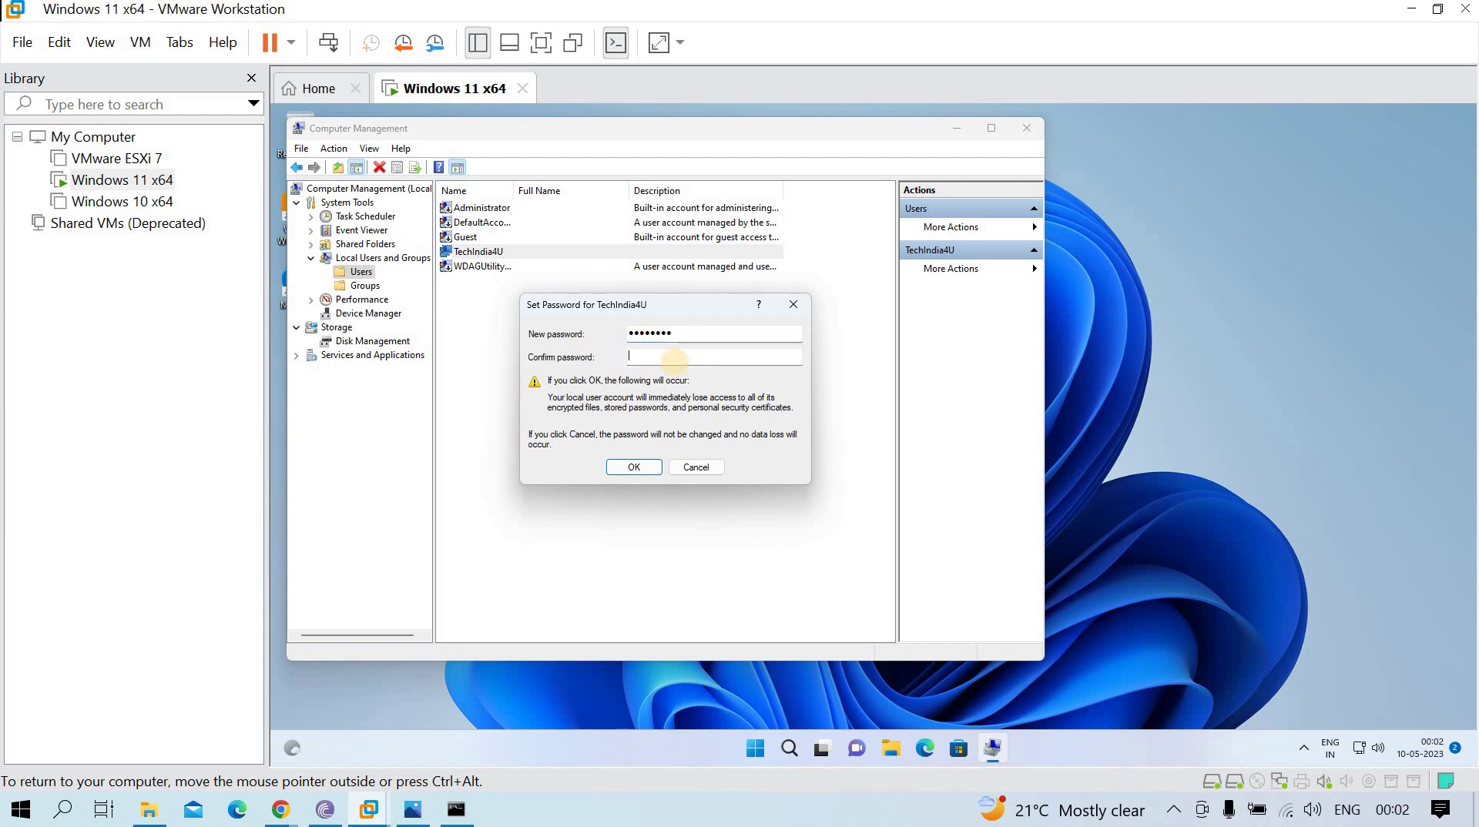
pyautogui.write('******')
pyautogui.click(639, 467)
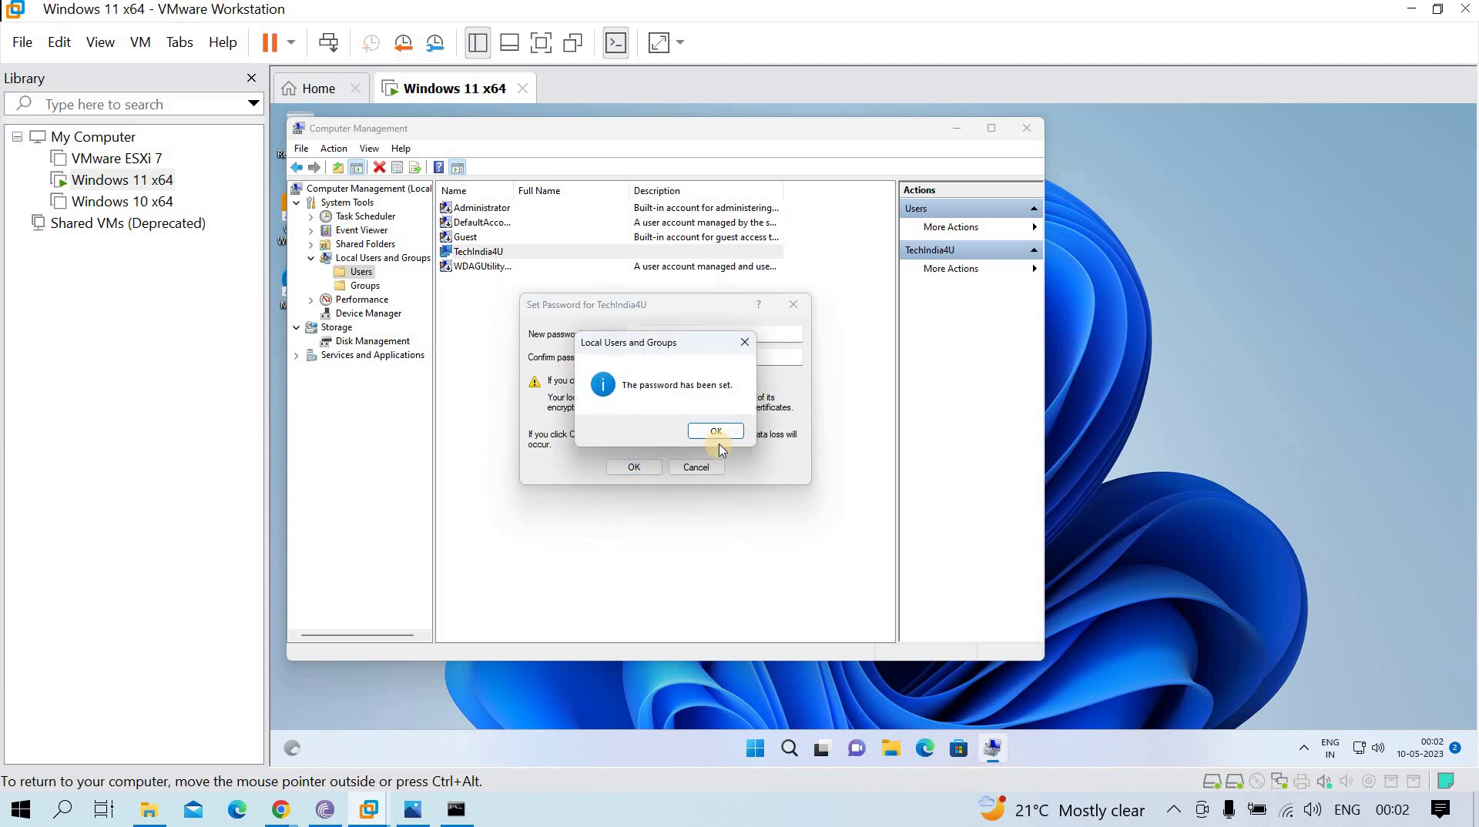
pyautogui.click(719, 433)
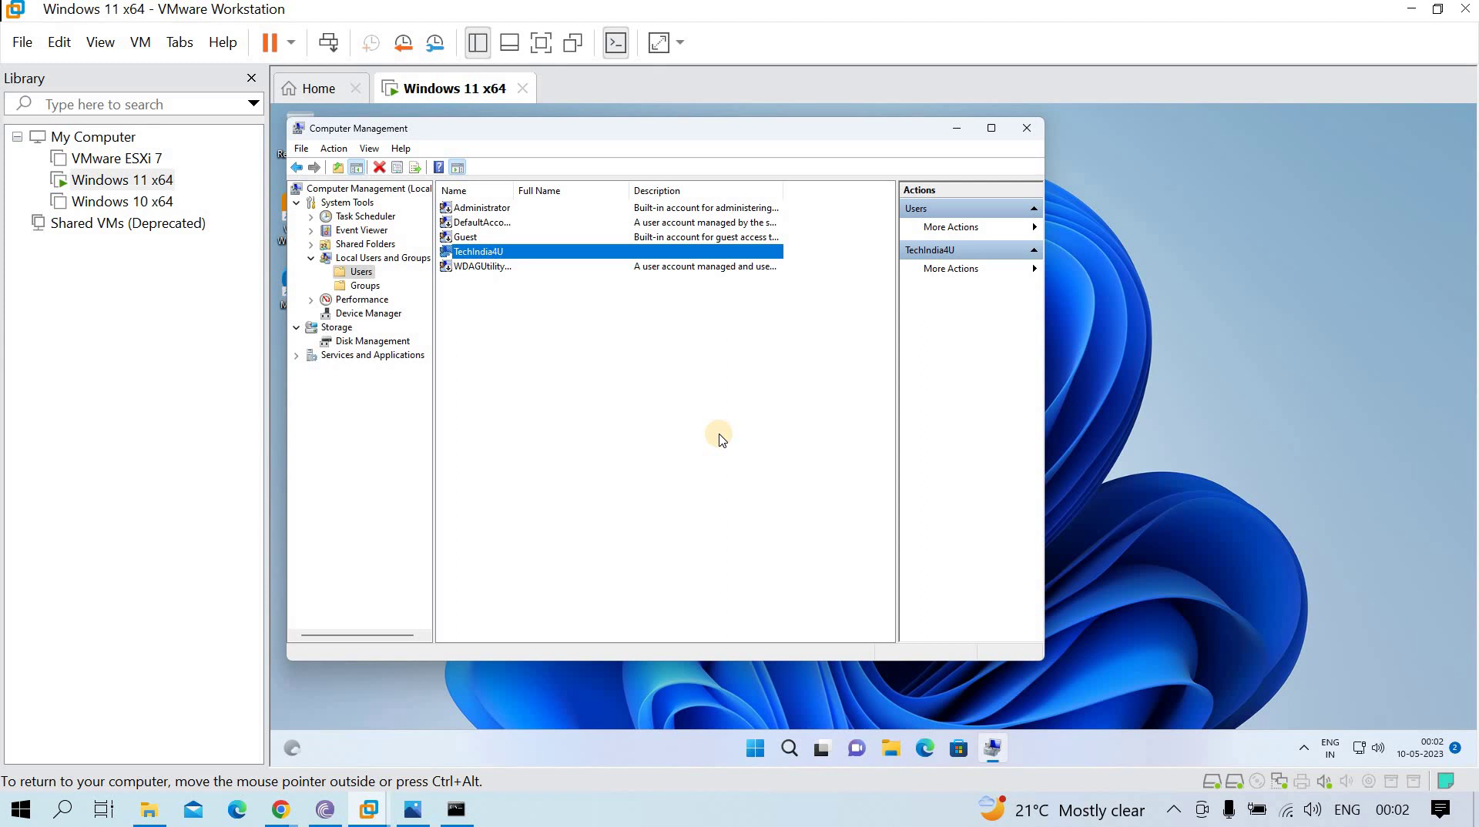
pyautogui.click(1024, 133)
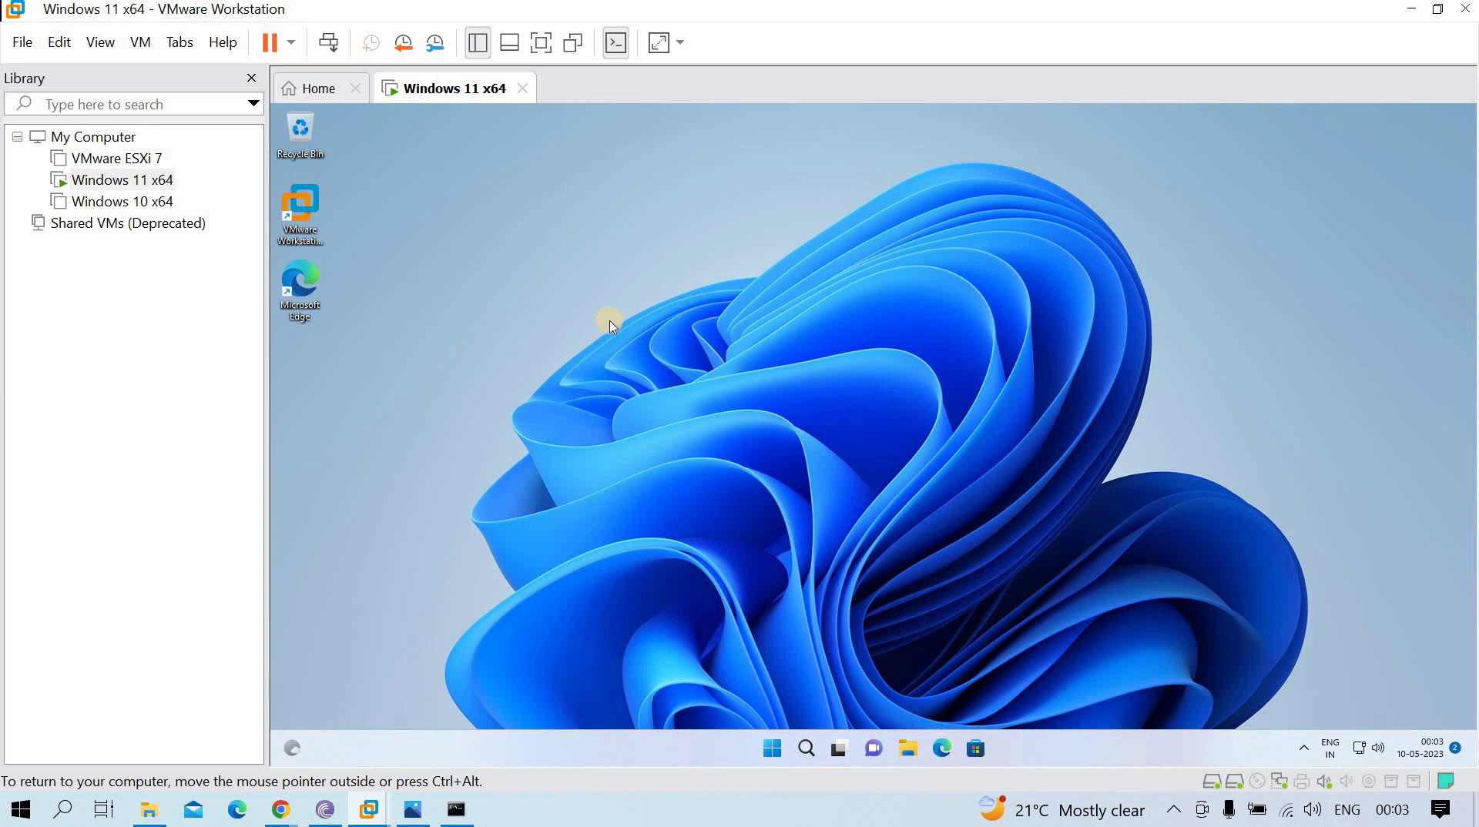
# Refresh the virtual machine's desktop and minimise the VMware Workstation window.
pyautogui.rightClick(612, 325)
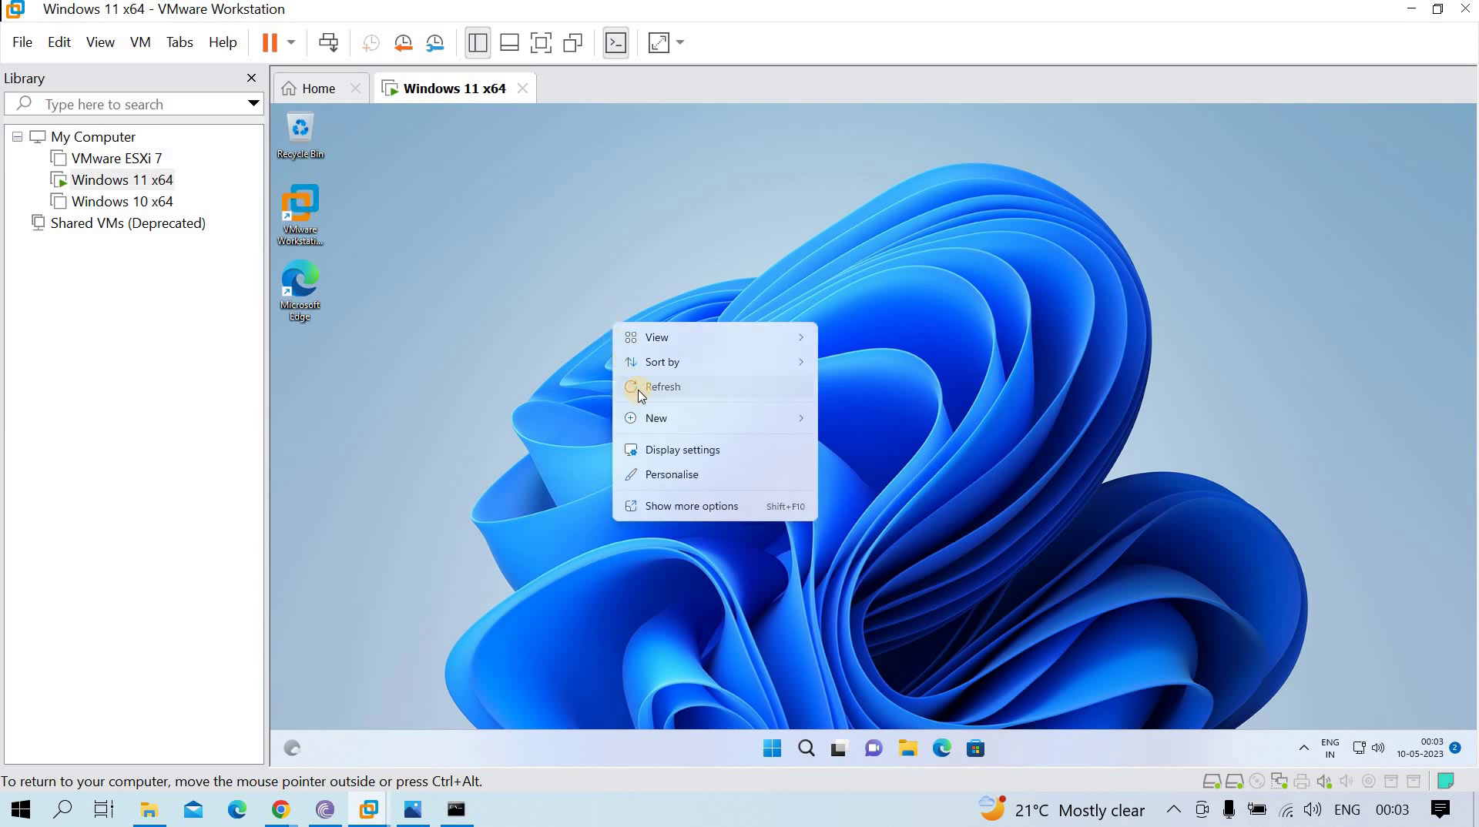
pyautogui.click(640, 392)
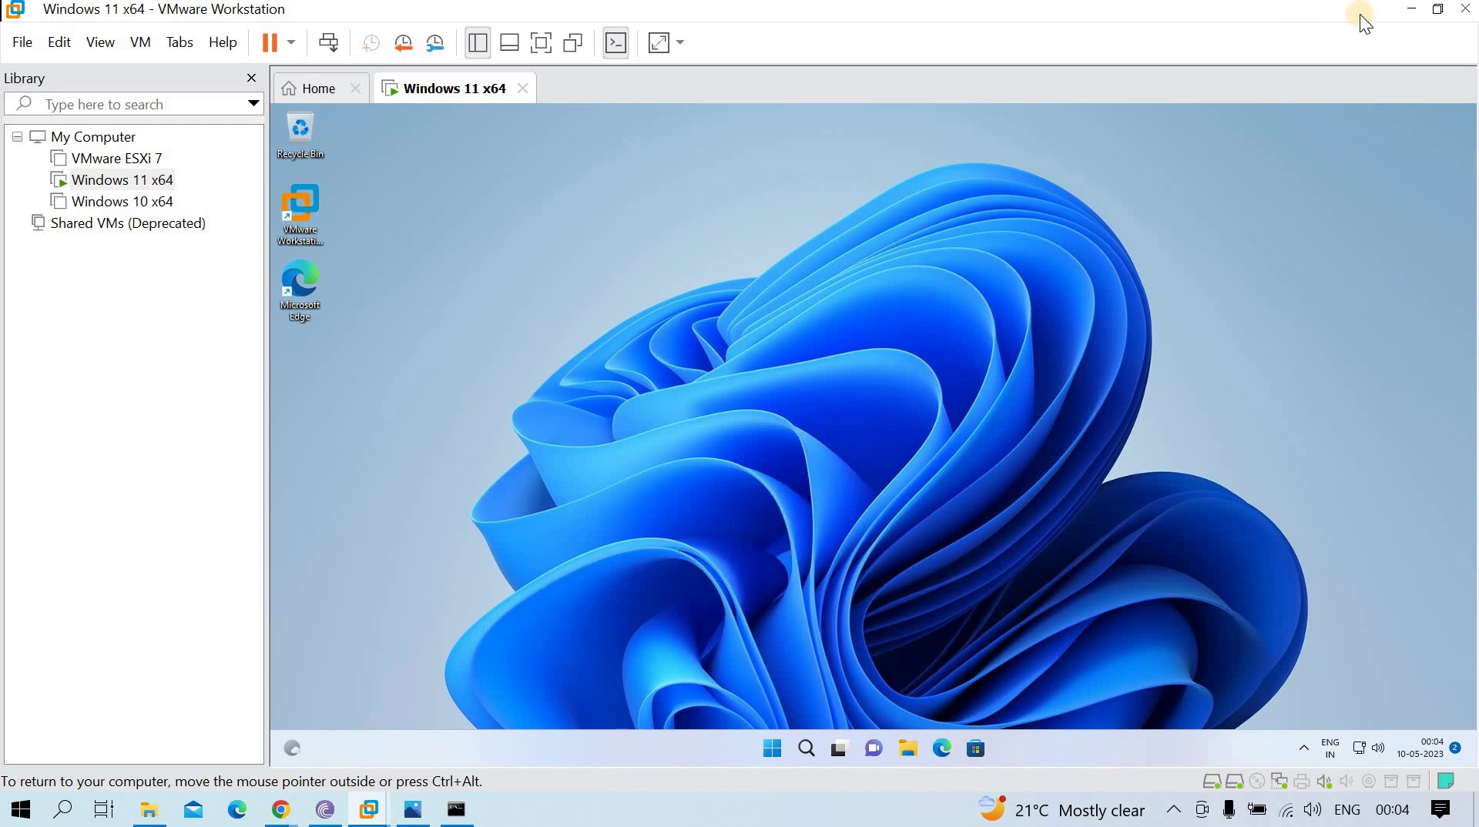
pyautogui.click(1407, 11)
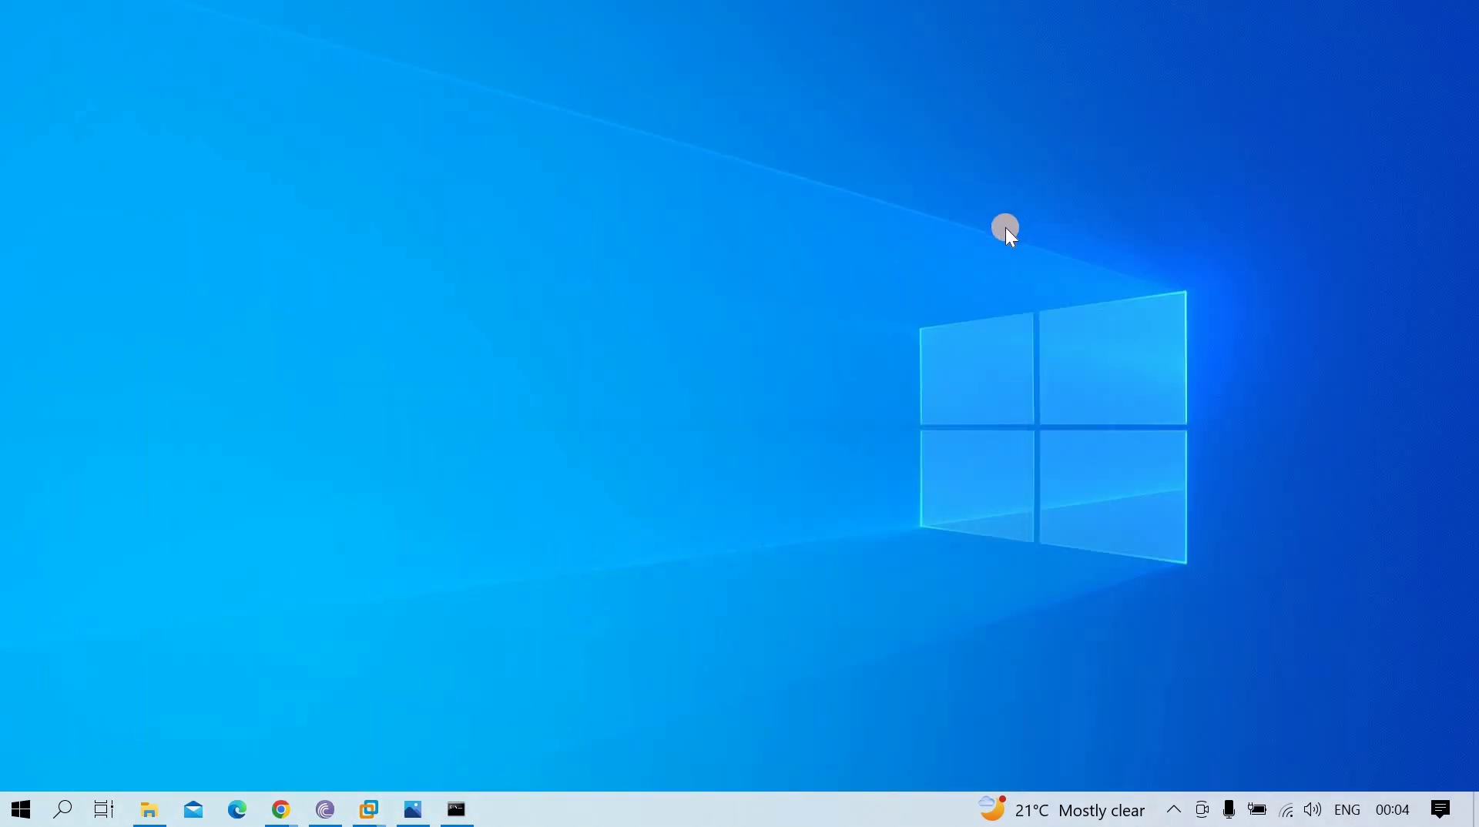